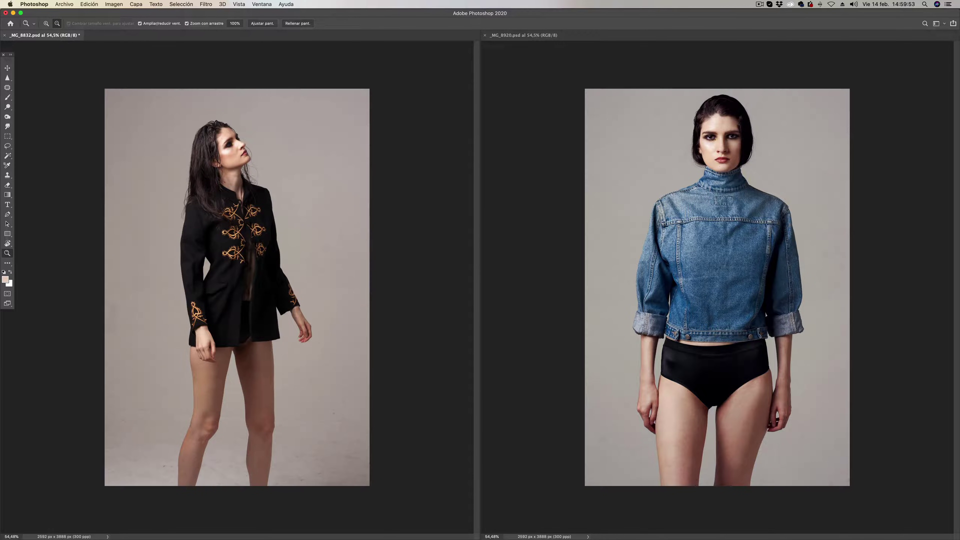
# - Show the Layers panel and float it centred between the _MG_8832 and _MG_8920 windows
pyautogui.press('F7')
pyautogui.moveTo(823, 98); pyautogui.dragTo(470, 98)
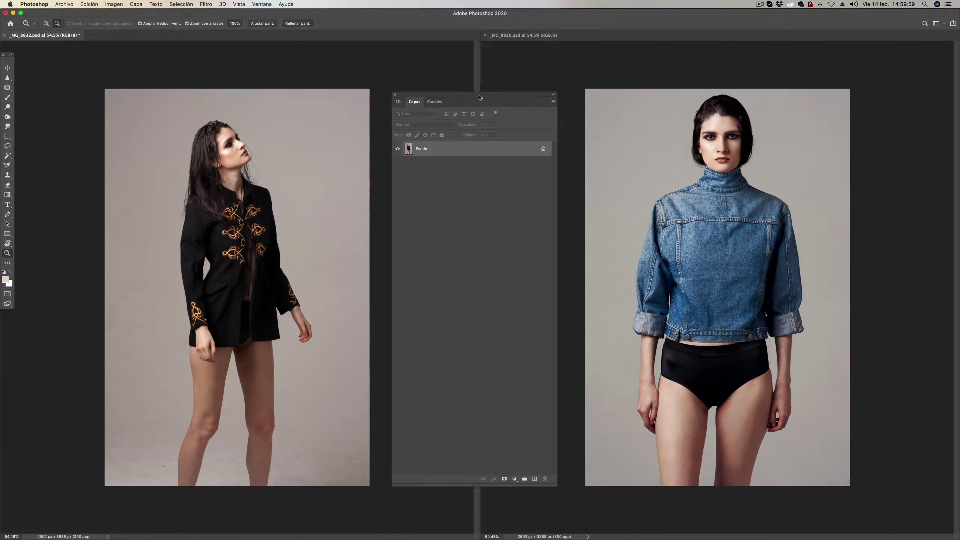
pyautogui.moveTo(482, 96); pyautogui.dragTo(480, 94)
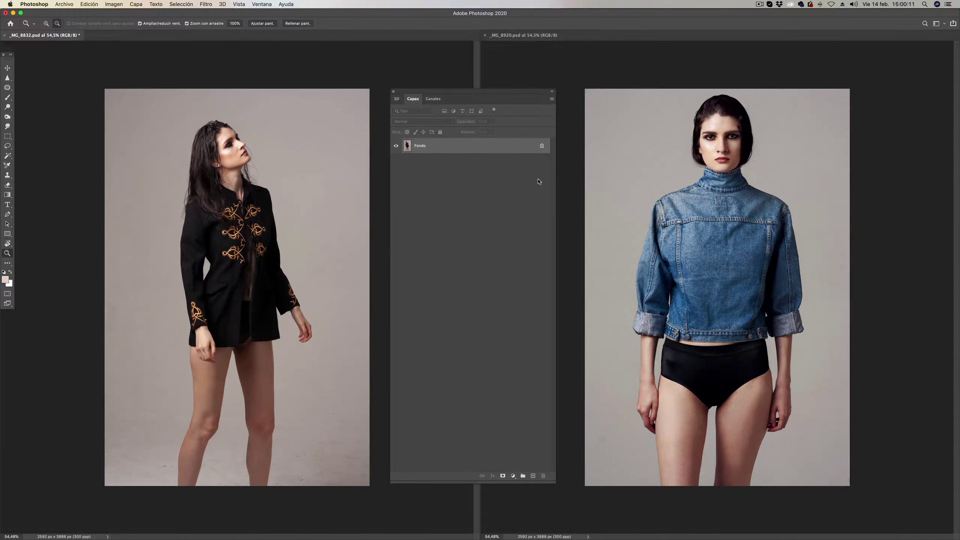
pyautogui.moveTo(477, 92); pyautogui.dragTo(475, 92)
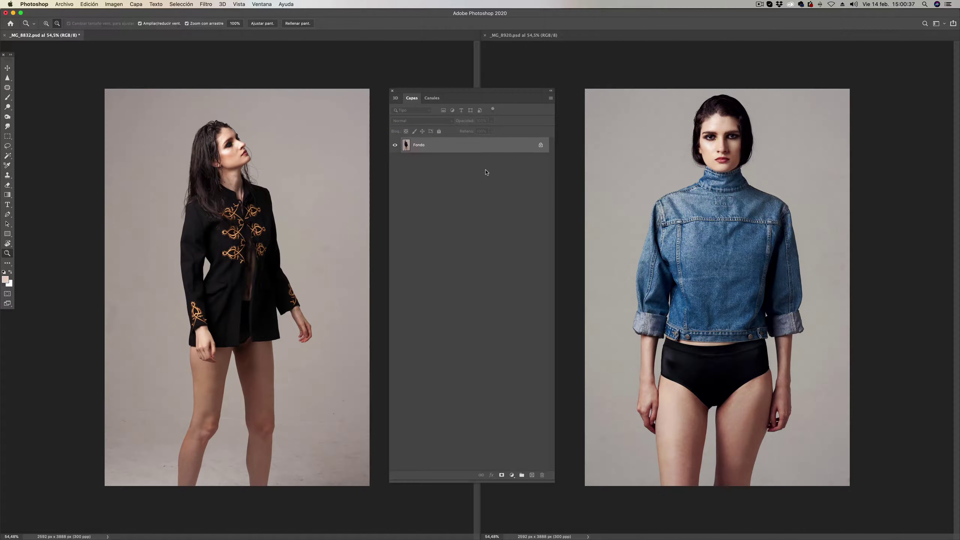
# - Hide the Layers panel, switch to Bridge, browse the filmstrip and preview _MG_8620 full screen
pyautogui.press('F7')
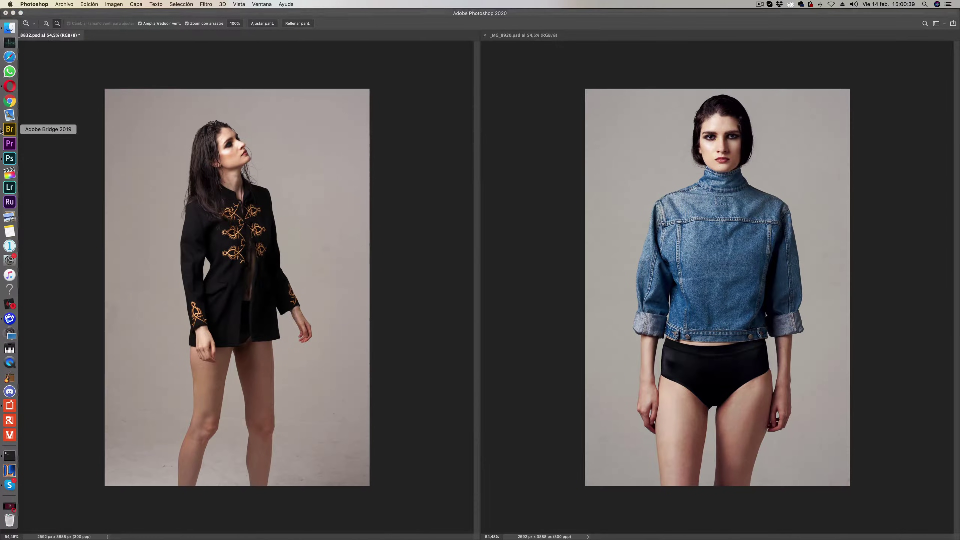
pyautogui.click(5, 129)
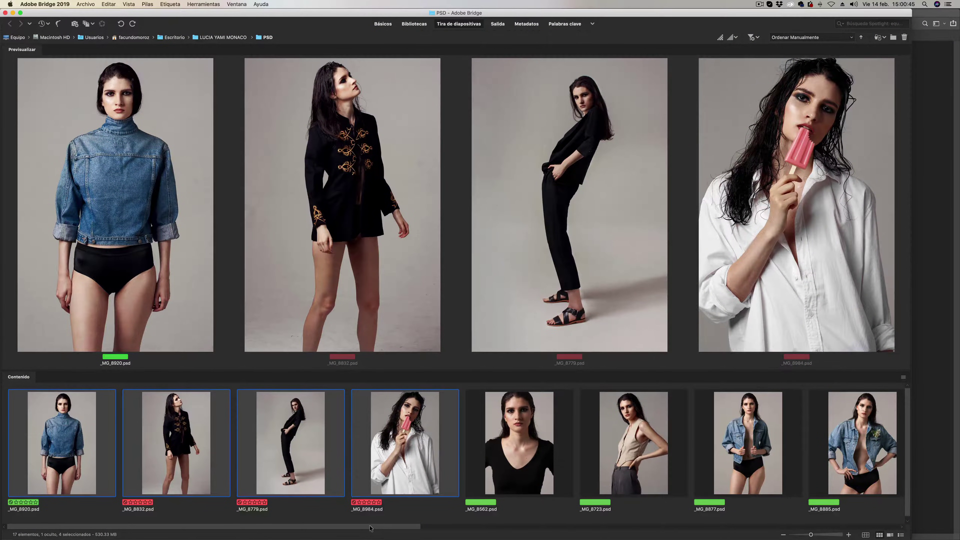
pyautogui.moveTo(370, 528); pyautogui.dragTo(785, 533)
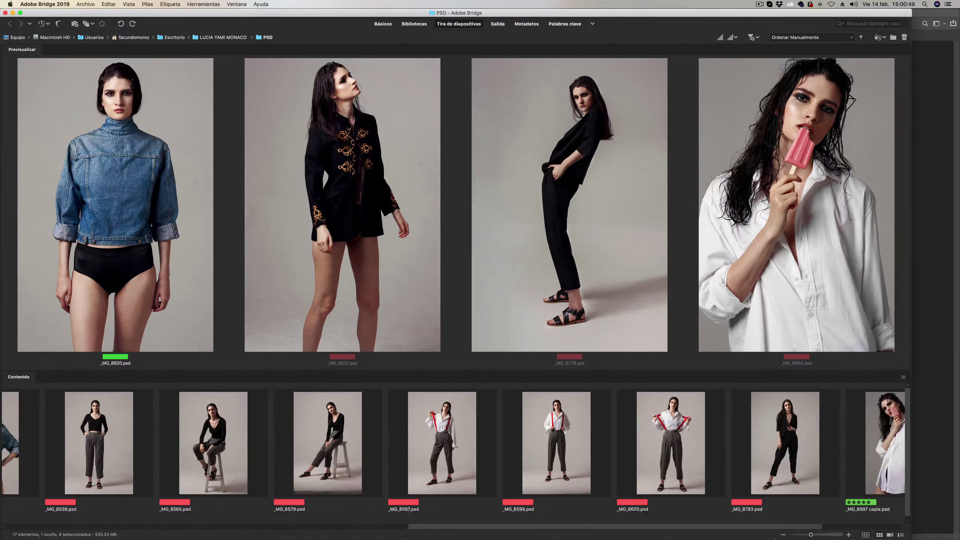
pyautogui.hscroll(3, 668, 484)
pyautogui.hscroll(2, 668, 484)
pyautogui.hscroll(2, 668, 483)
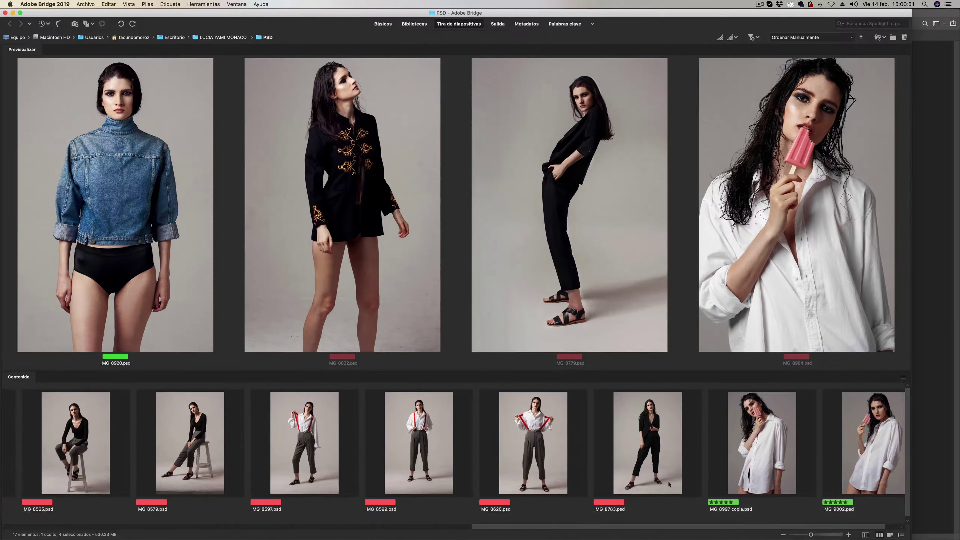
pyautogui.click(562, 449)
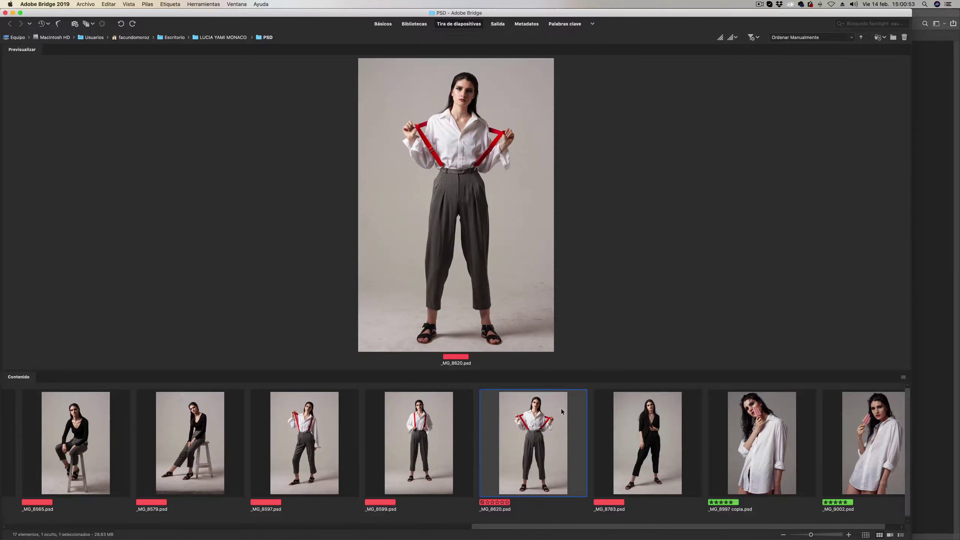
pyautogui.press('space')
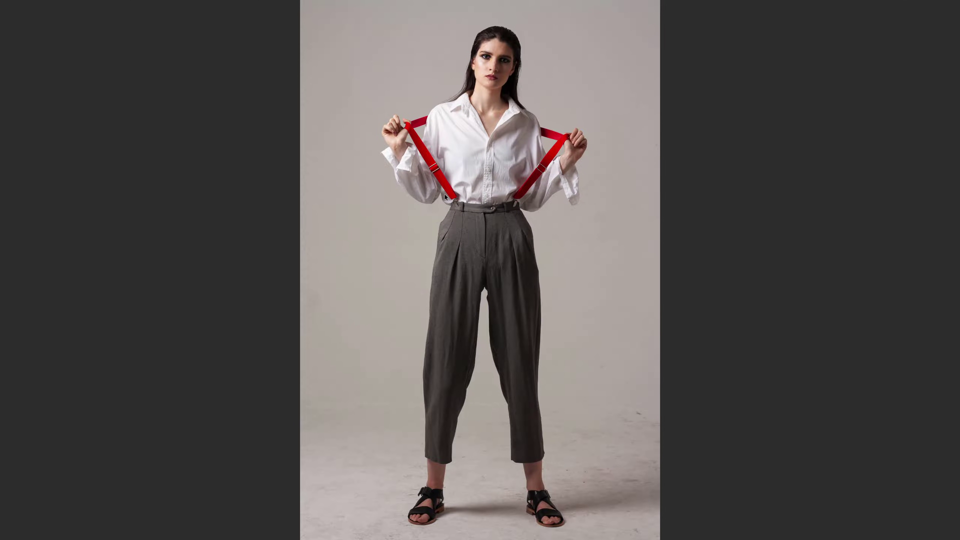
pyautogui.press('space')
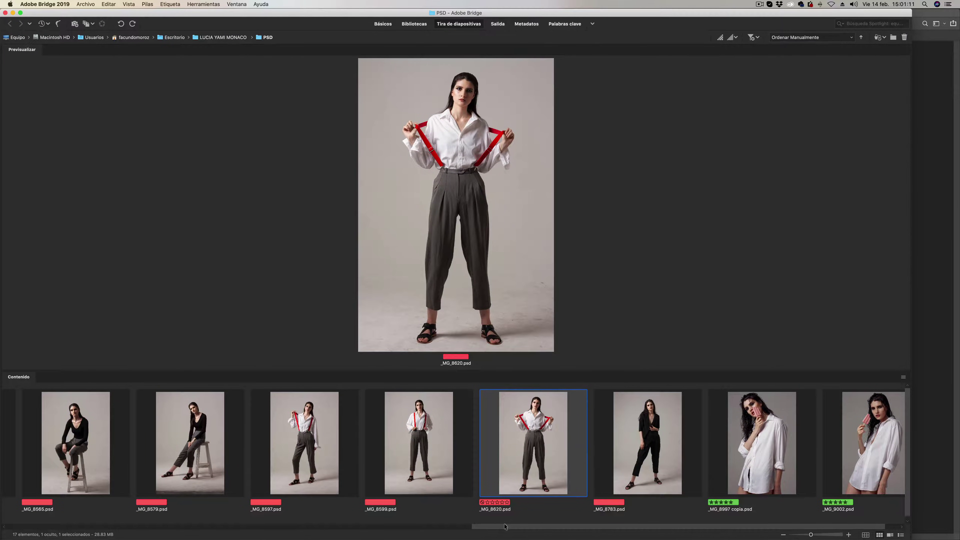
# - Select _MG_8920 through _MG_8984 to preview the four PSDs side by side
pyautogui.moveTo(504, 525); pyautogui.dragTo(33, 498)
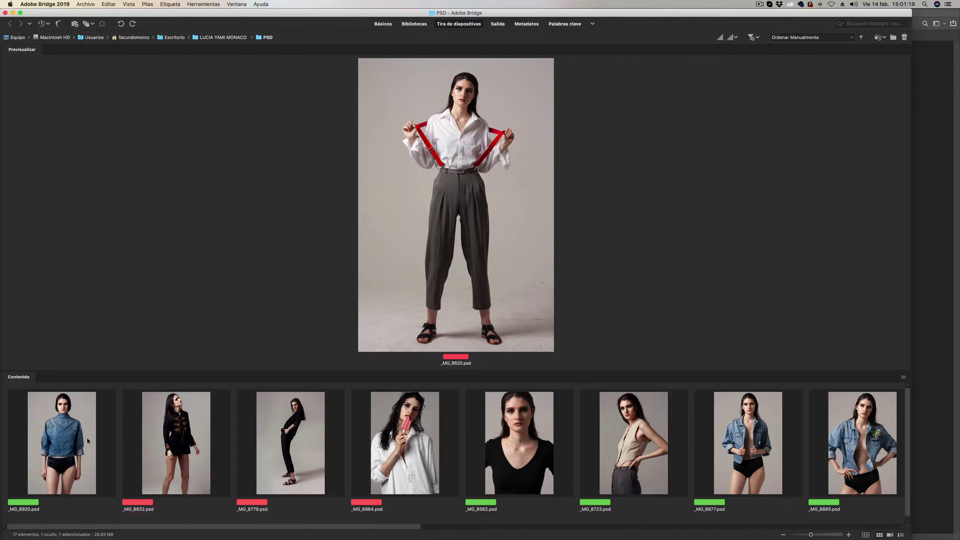
pyautogui.click(76, 439)
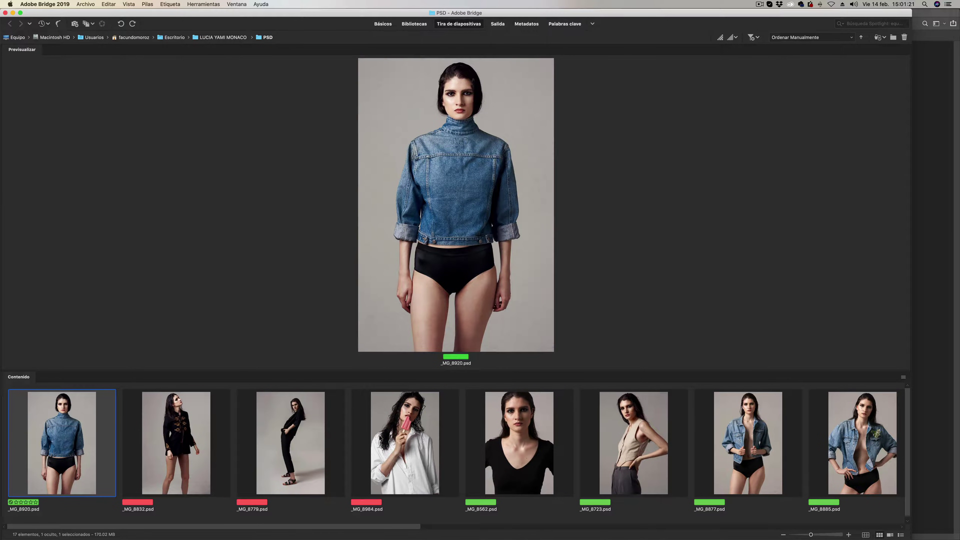
pyautogui.keyDown('shift'); pyautogui.click(433, 438); pyautogui.keyUp('shift')
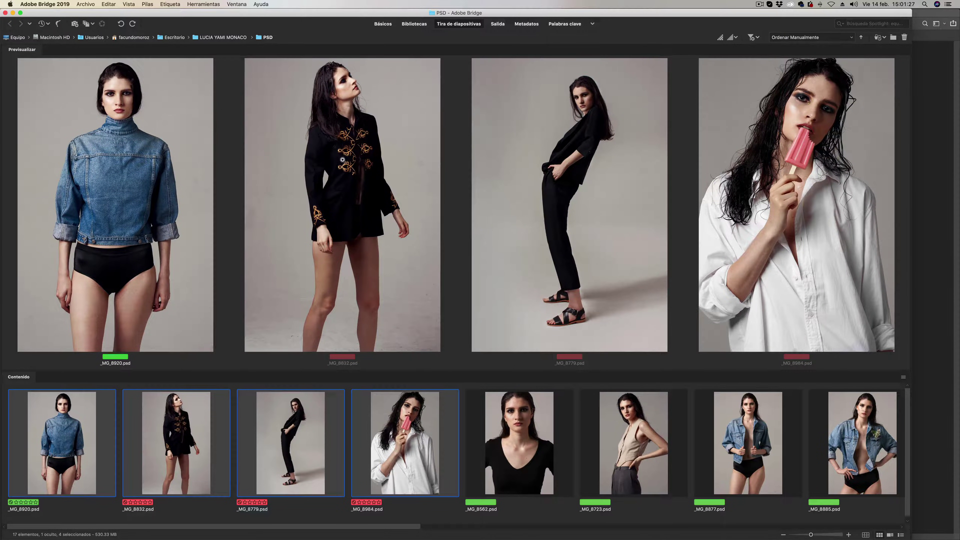
pyautogui.moveTo(1, 171)
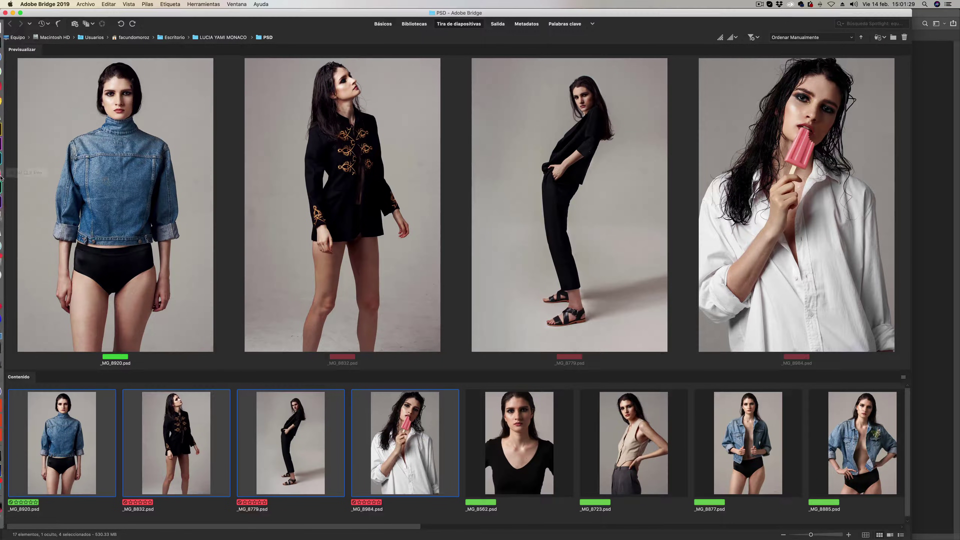
# - Back in Photoshop, duplicate the Fondo layer of _MG_8832.psd onto a new layer
pyautogui.click(9, 159)
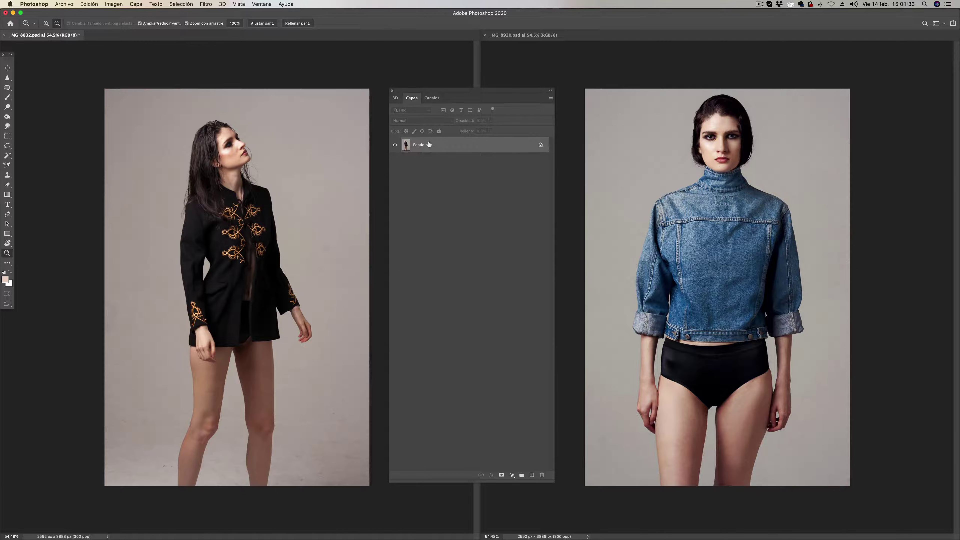
pyautogui.moveTo(469, 91); pyautogui.dragTo(471, 93)
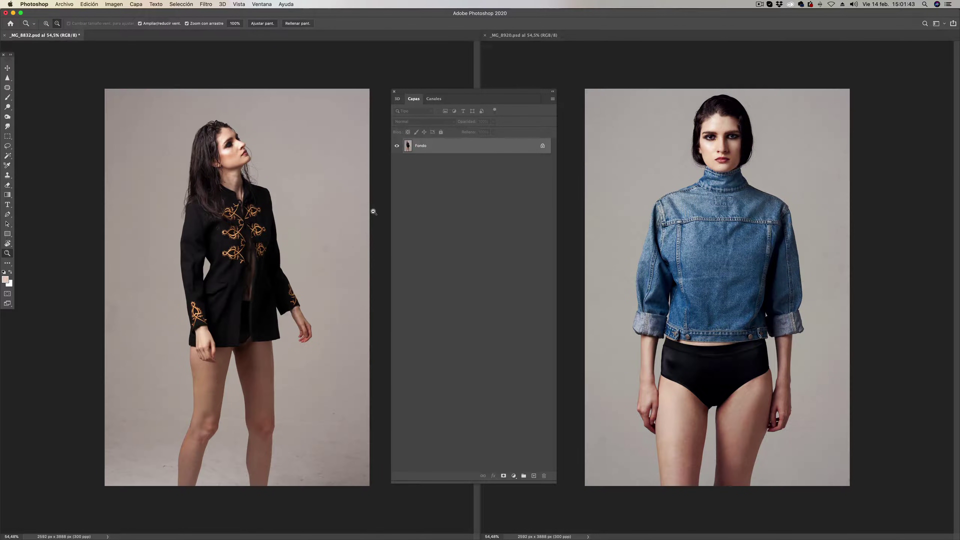
pyautogui.press('super+j')
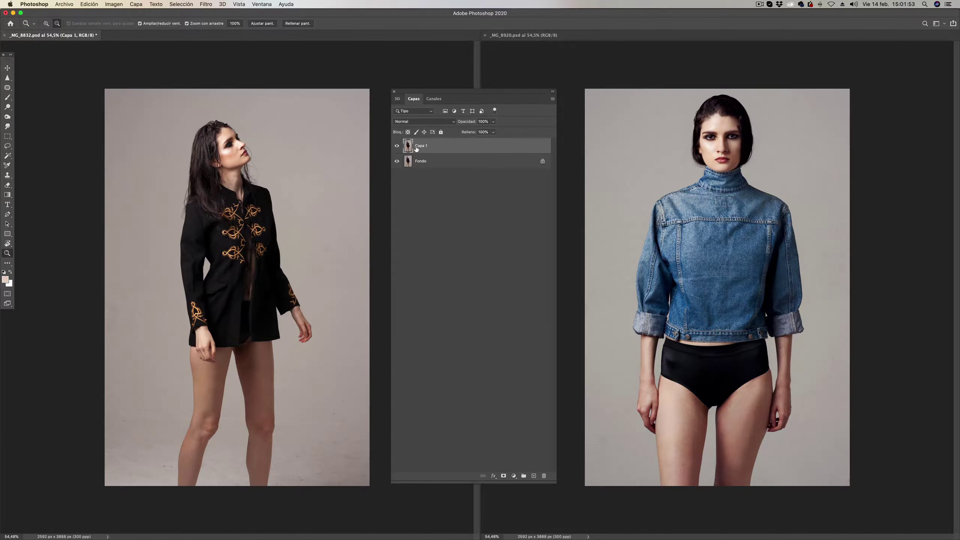
# - Enlarge the duplicate Capa 1 to about 106% and save _MG_8832.psd
pyautogui.hotkey('ctrl', 't')
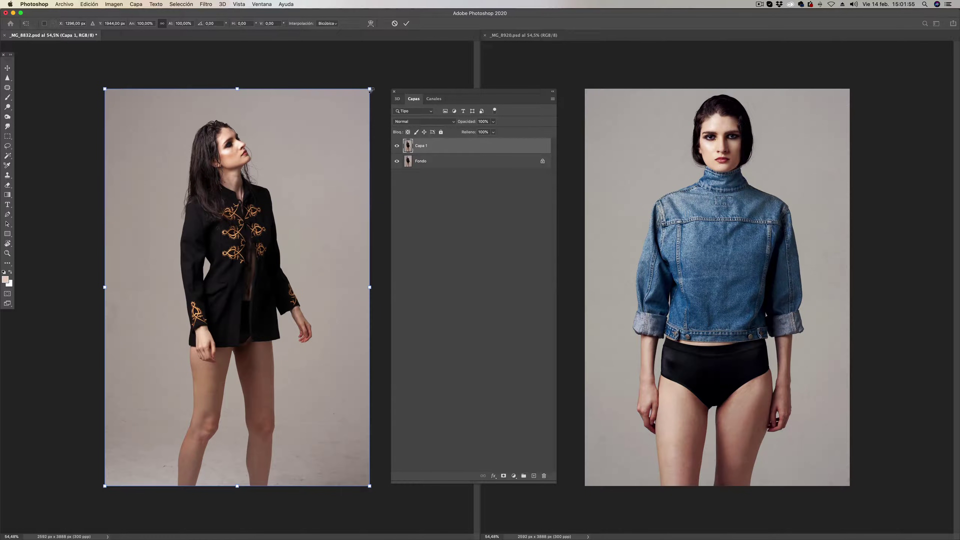
pyautogui.moveTo(370, 88); pyautogui.dragTo(391, 73)
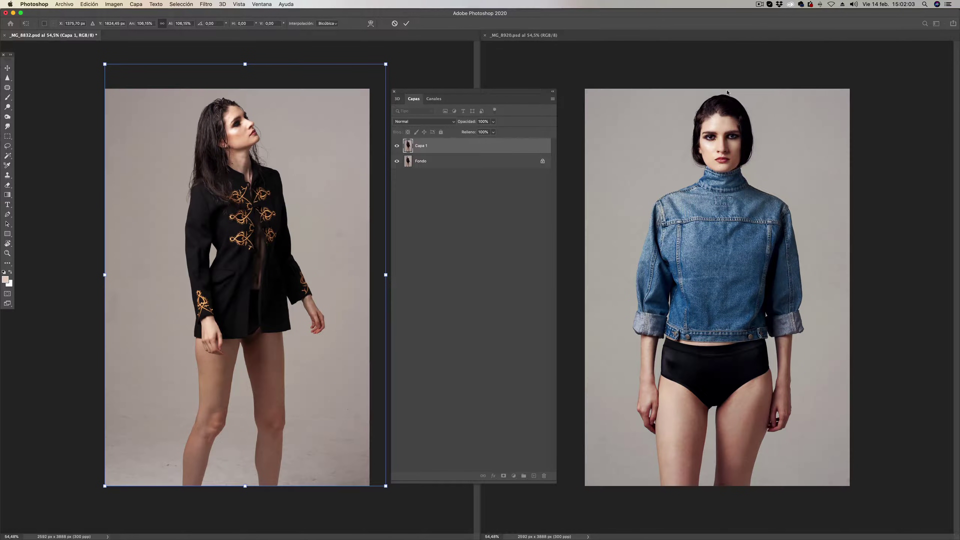
pyautogui.press('Return')
pyautogui.press('z')
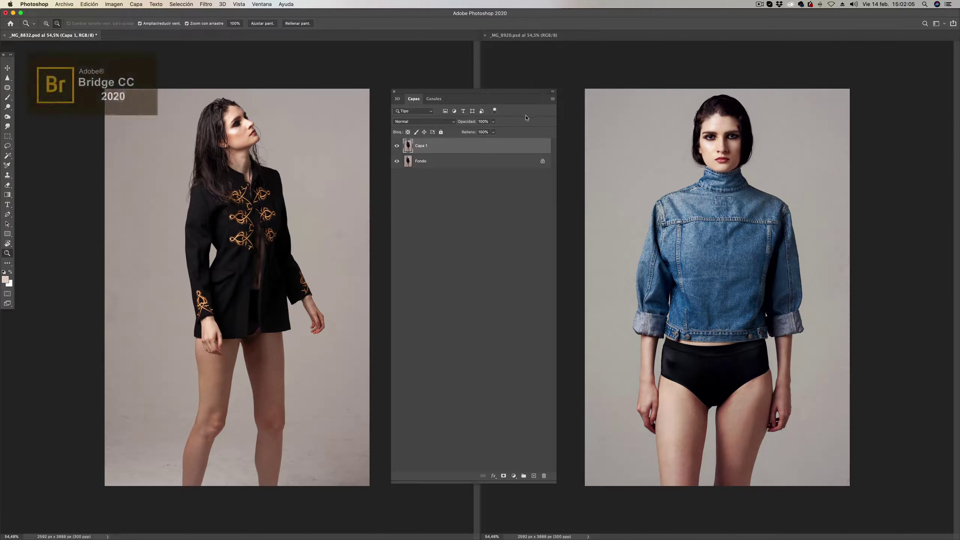
pyautogui.press('super+s')
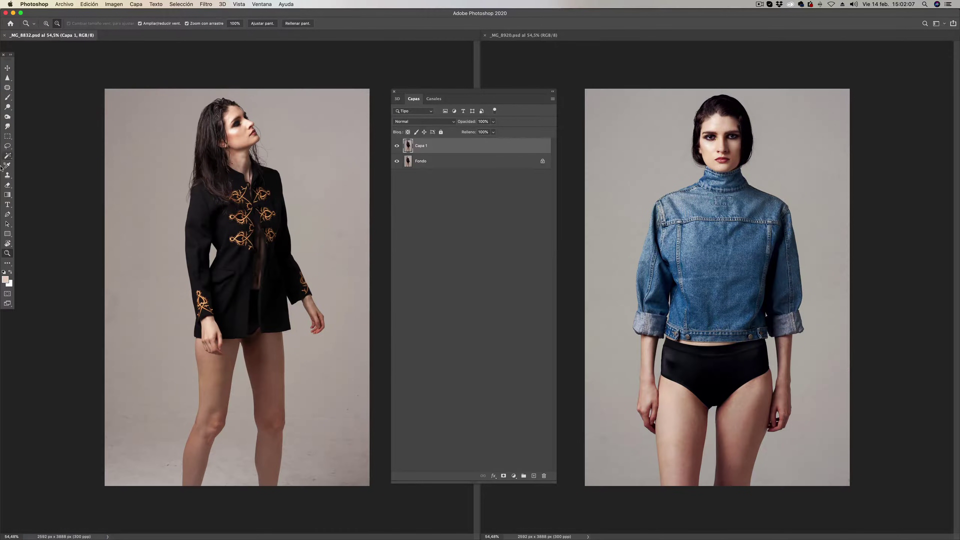
pyautogui.moveTo(9, 143)
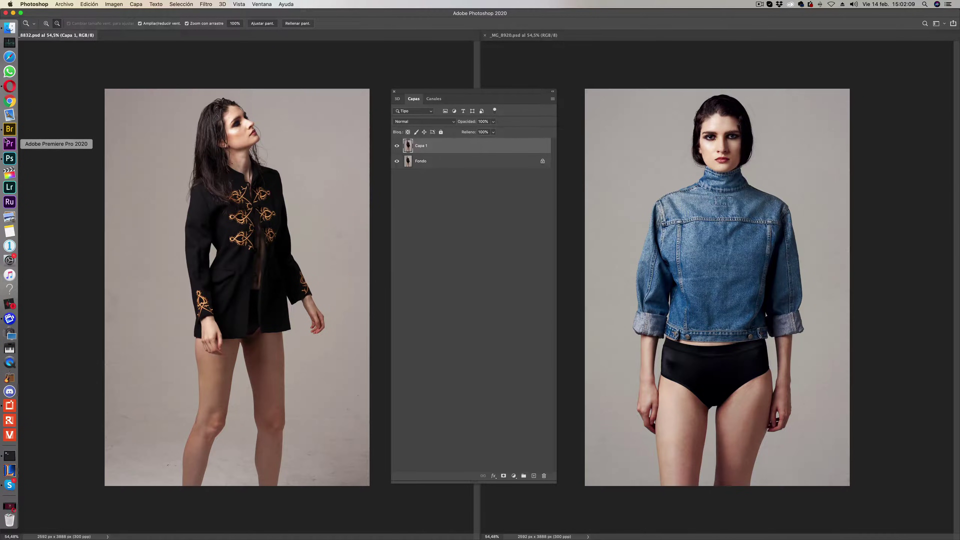
# - Switch to Adobe Bridge showing the four previewed PSD photos
pyautogui.click(9, 129)
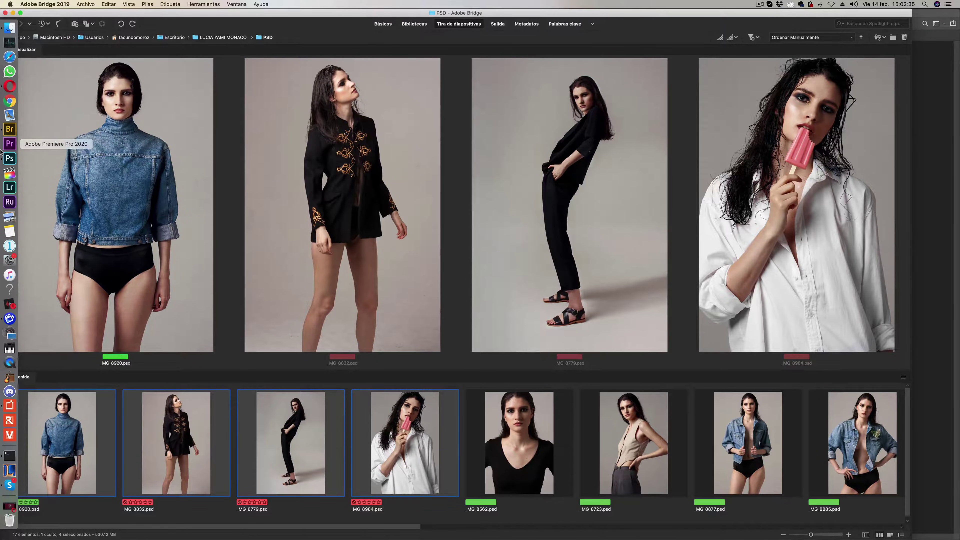
# - In Photoshop, group Capa 1 into a group named FOTO and collapse it
pyautogui.click(5, 158)
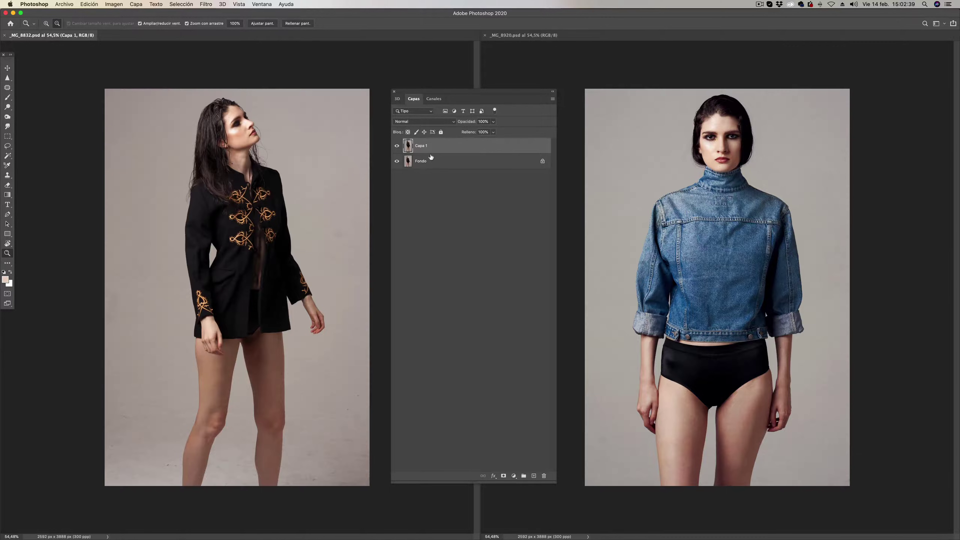
pyautogui.hotkey('ctrl', 'g')
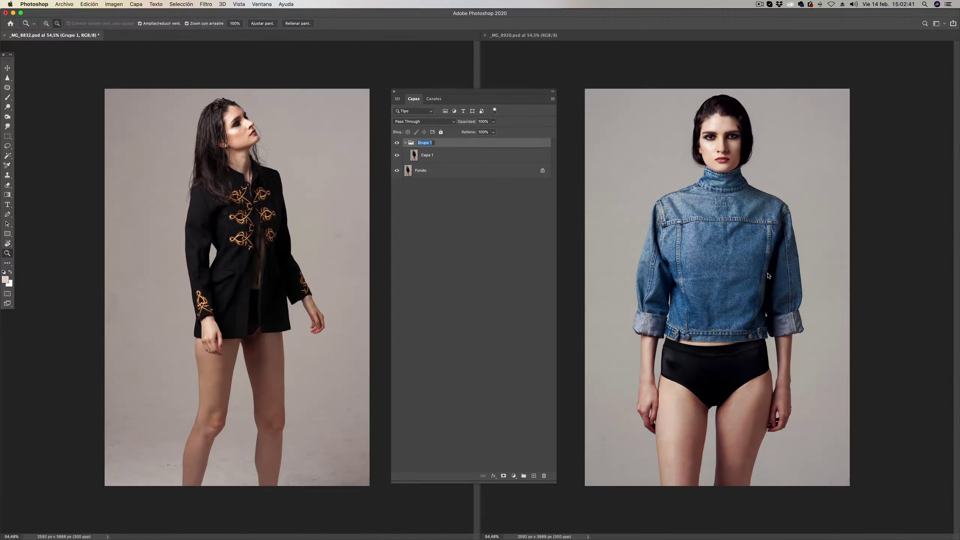
pyautogui.write('FOTO')
pyautogui.press('Return')
pyautogui.click(405, 143)
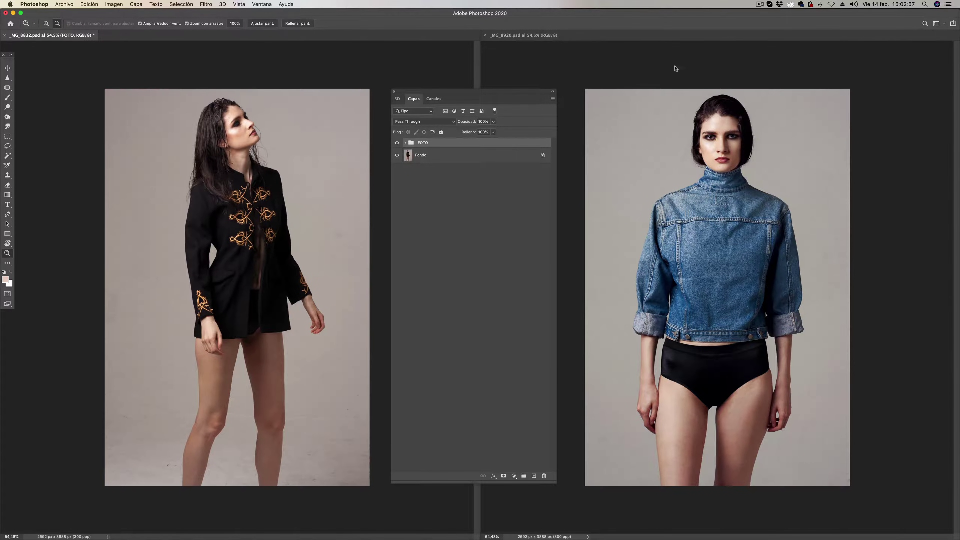
# - From _MG_8920.psd, drag the Curvas 5 layer and COLOR group into _MG_8832.psd
pyautogui.click(528, 38)
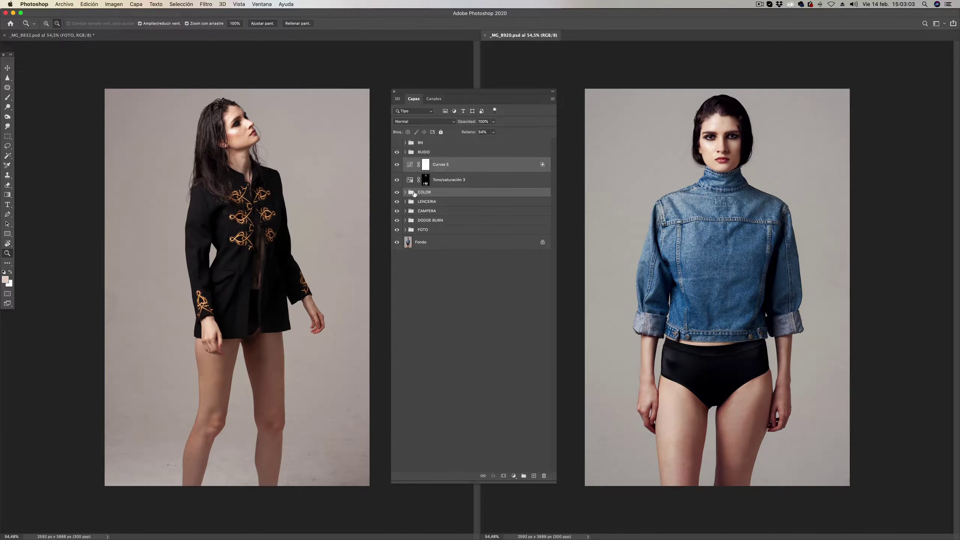
pyautogui.click(405, 193)
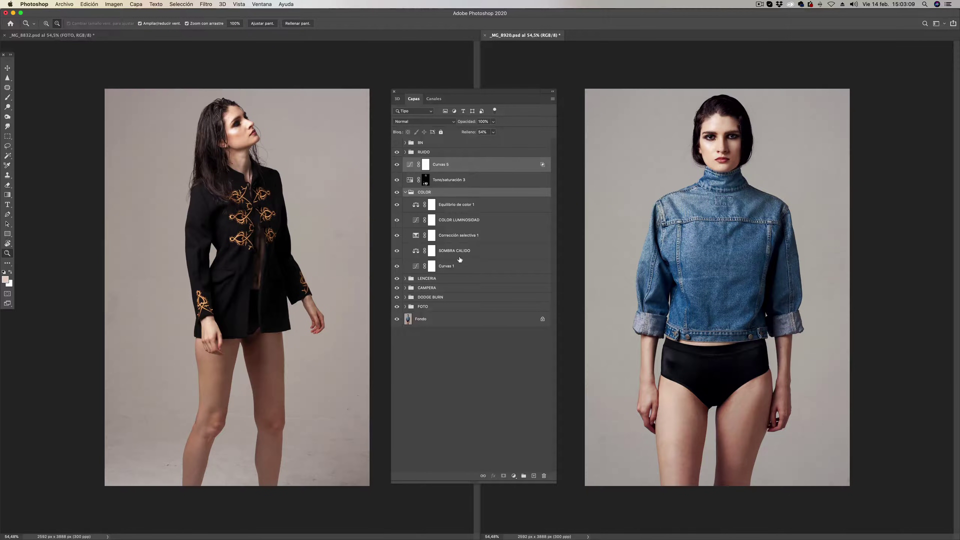
pyautogui.click(405, 193)
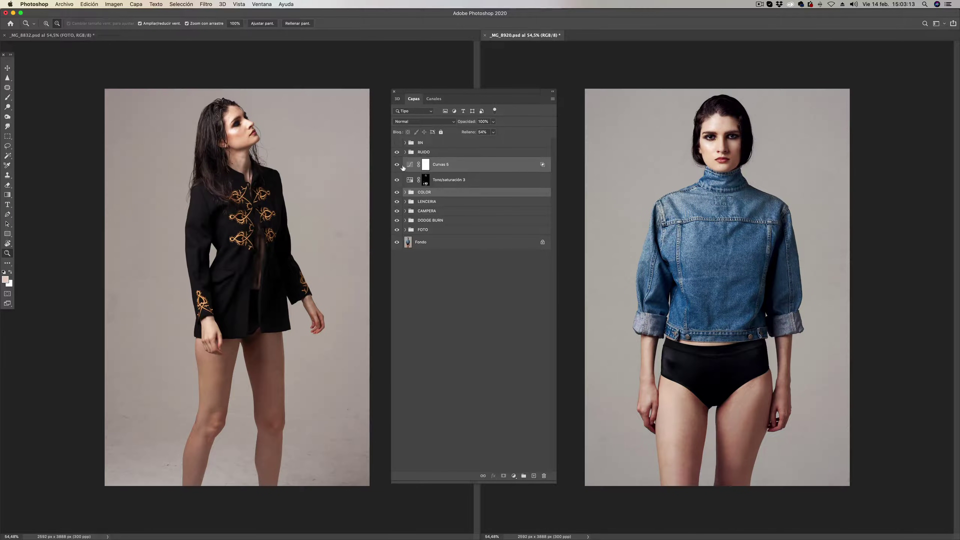
pyautogui.moveTo(406, 164); pyautogui.dragTo(305, 187)
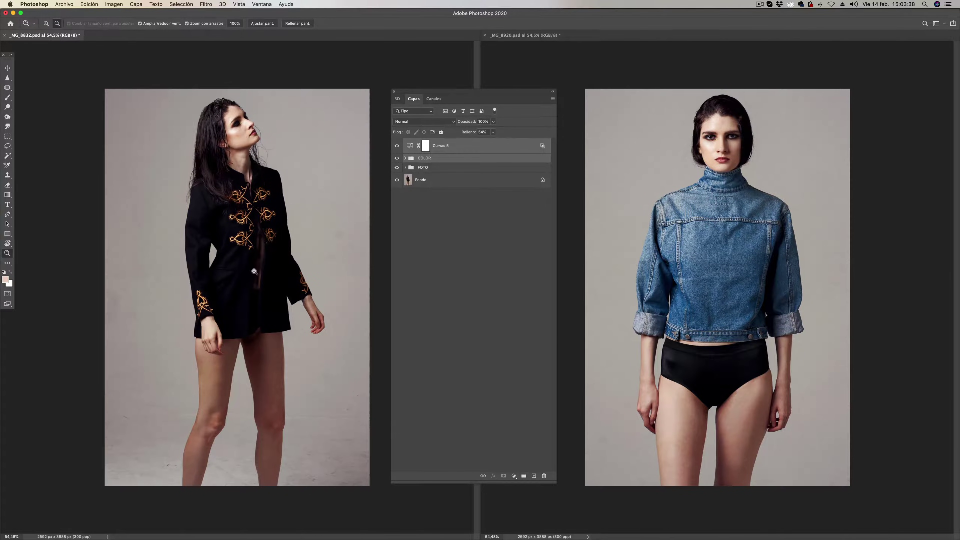
# - Save _MG_8832.psd with its new COLOR group and Curvas 5 layer
pyautogui.moveTo(455, 93); pyautogui.dragTo(457, 92)
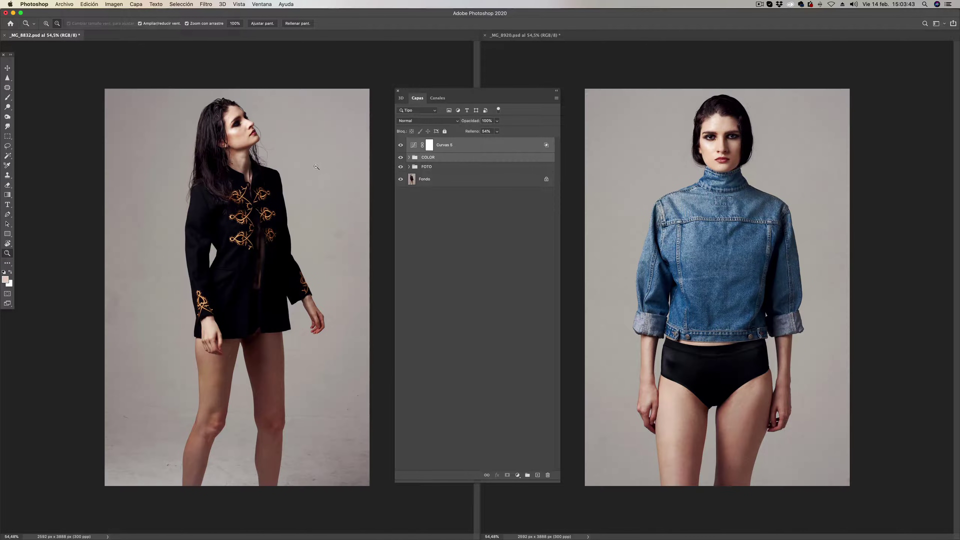
pyautogui.press('super+s')
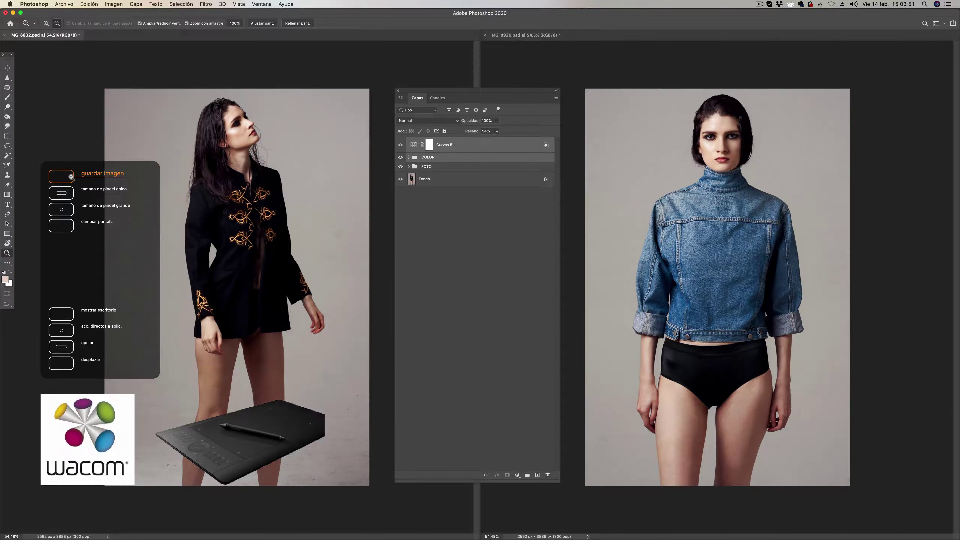
pyautogui.press('super+s')
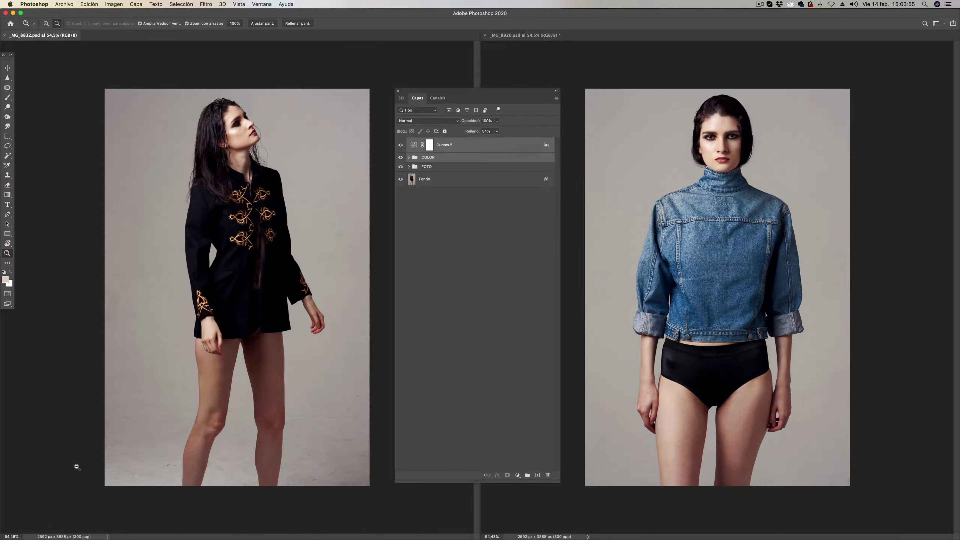
pyautogui.moveTo(2, 270)
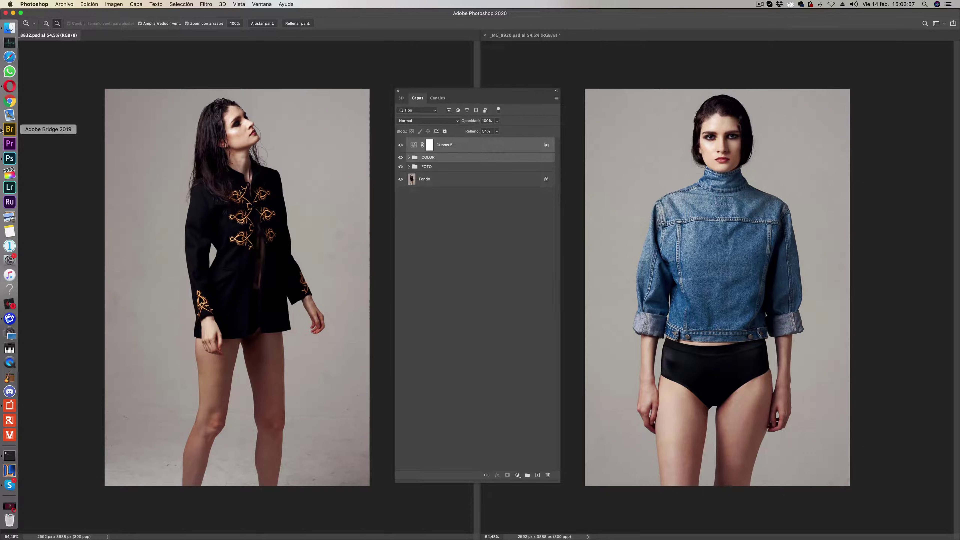
pyautogui.click(1, 130)
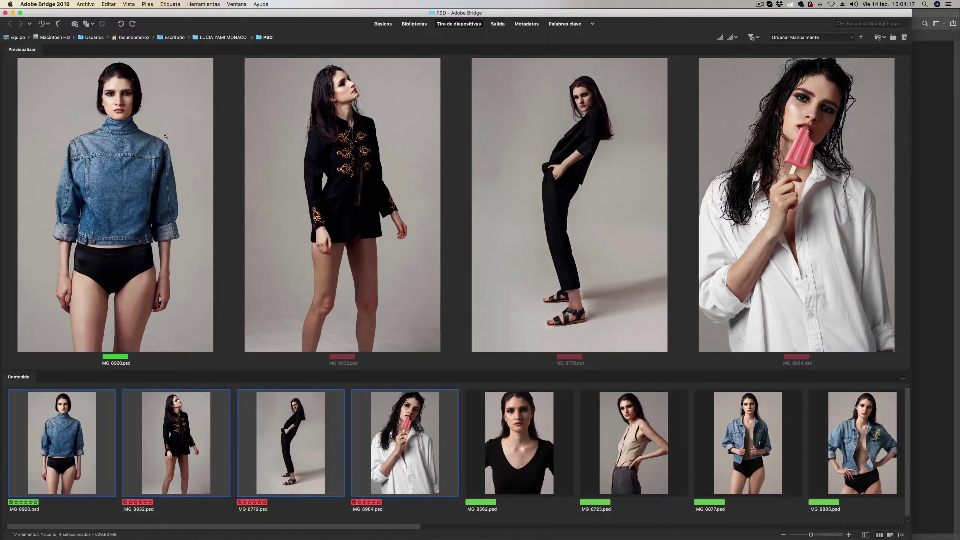
pyautogui.moveTo(9, 158)
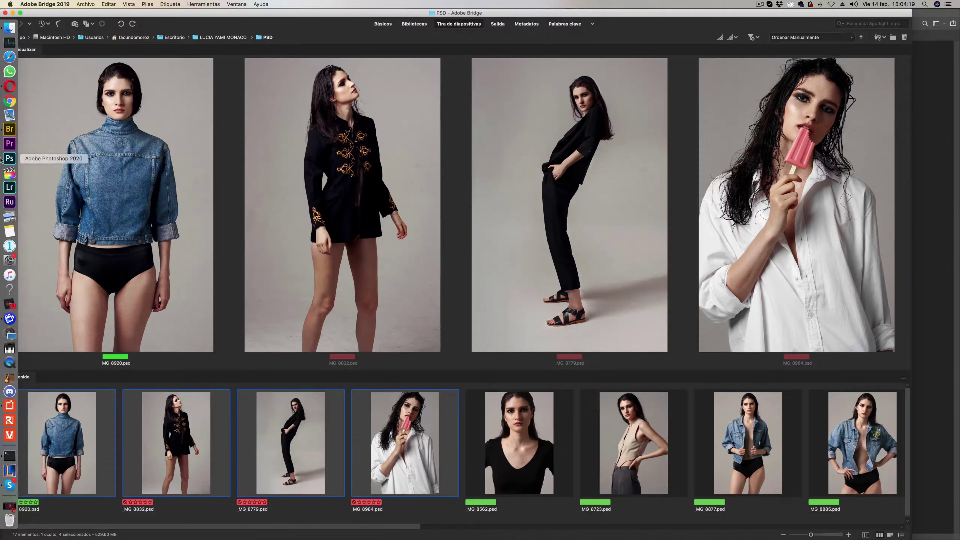
pyautogui.click(4, 162)
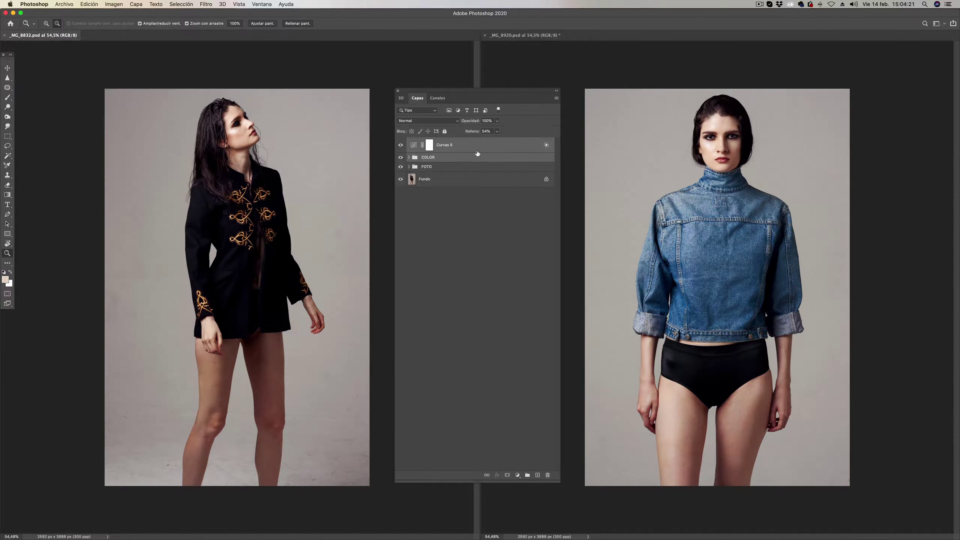
# - Run the RUIDO noise action and put its layer into a collapsed group named RUIDO
pyautogui.moveTo(477, 153); pyautogui.dragTo(465, 163)
pyautogui.hotkey('alt', 'F9')
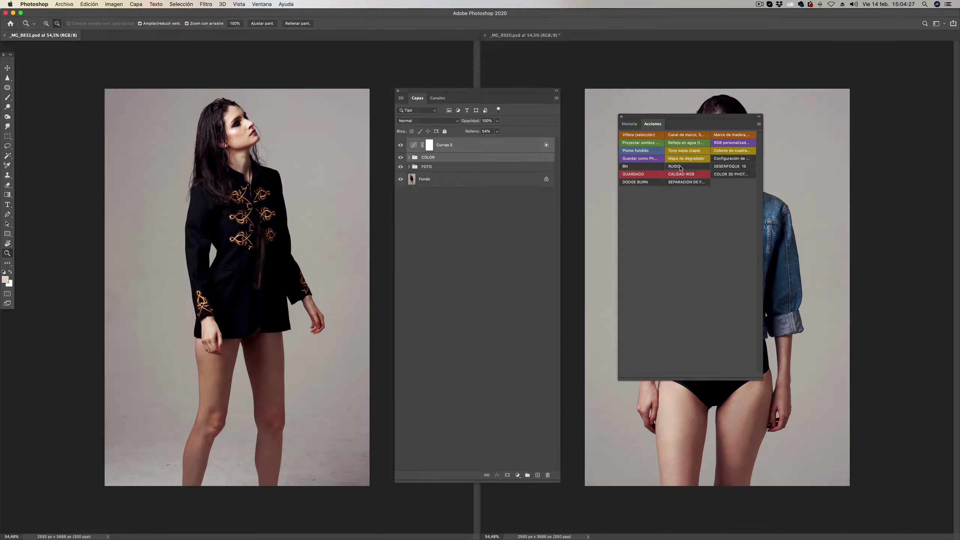
pyautogui.click(680, 167)
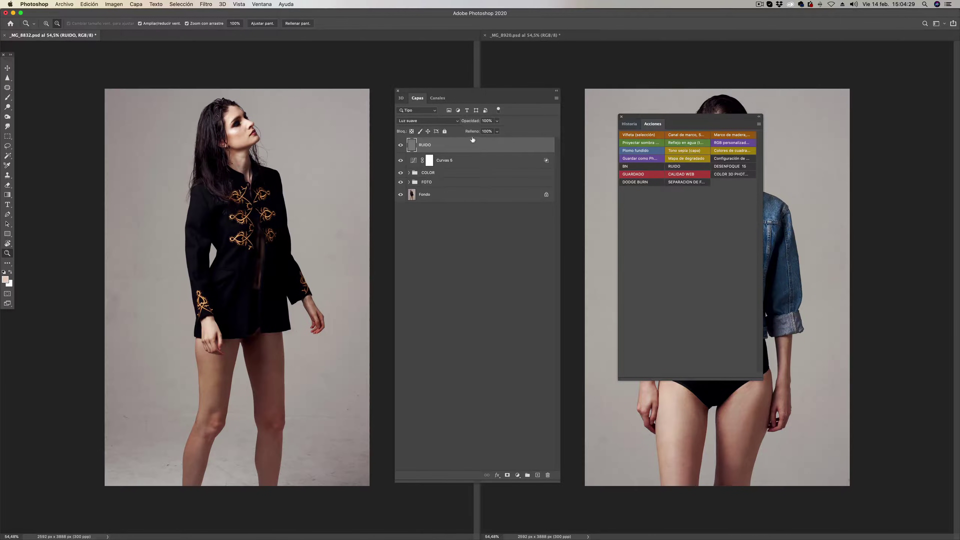
pyautogui.press('super+g')
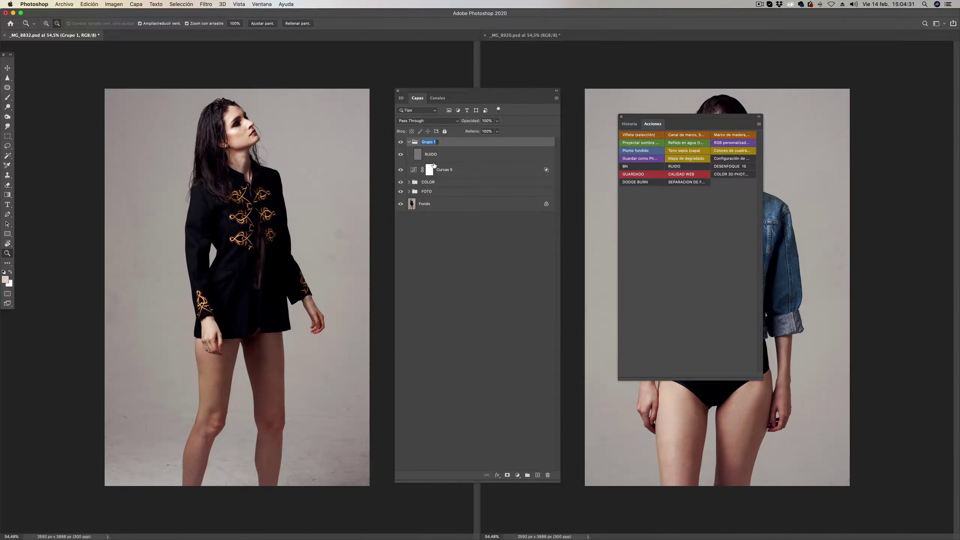
pyautogui.write('RUIDO')
pyautogui.press('Return')
pyautogui.click(409, 142)
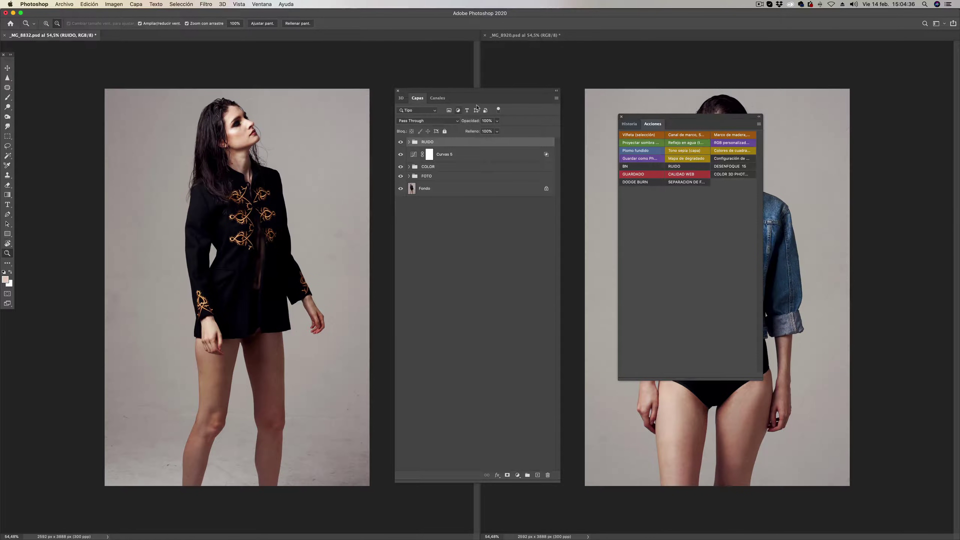
# - Move Curvas 5 into the COLOR group and move the Actions panel aside
pyautogui.click(408, 166)
pyautogui.moveTo(415, 155); pyautogui.dragTo(419, 167)
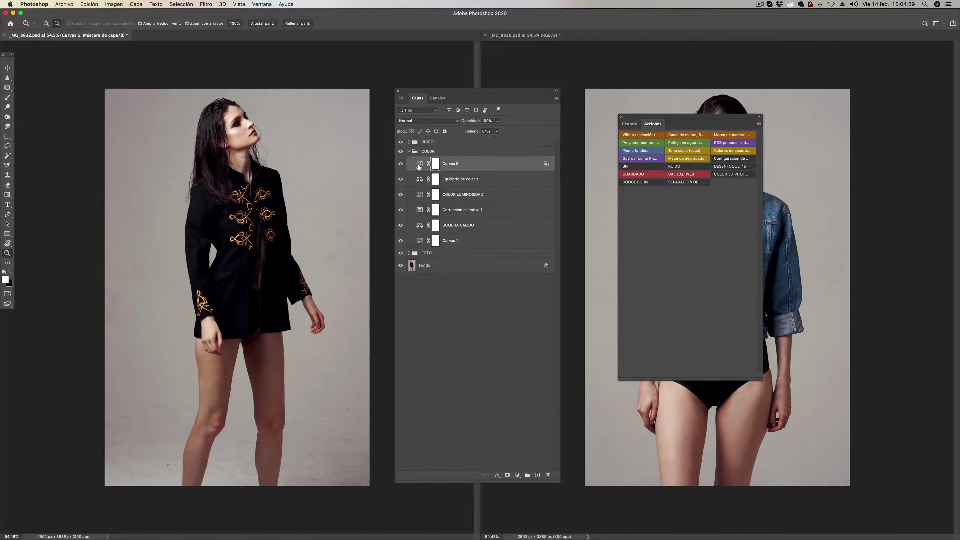
pyautogui.click(409, 151)
pyautogui.moveTo(453, 94); pyautogui.dragTo(457, 86)
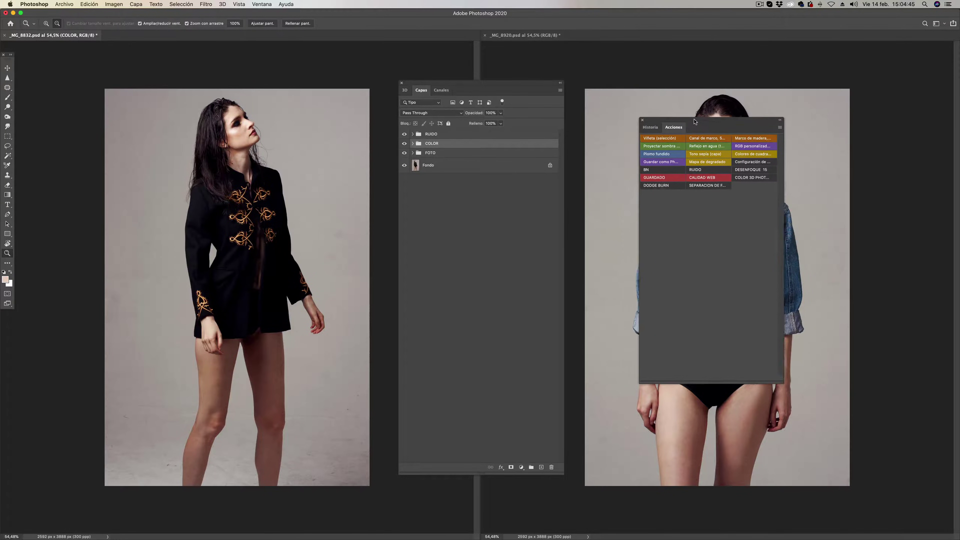
pyautogui.moveTo(664, 120); pyautogui.dragTo(955, 121)
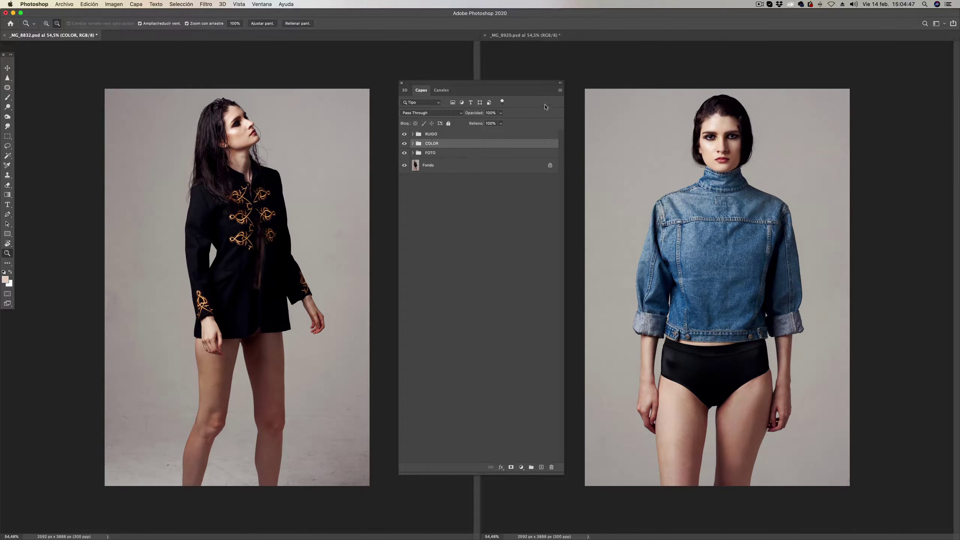
pyautogui.moveTo(494, 85); pyautogui.dragTo(493, 82)
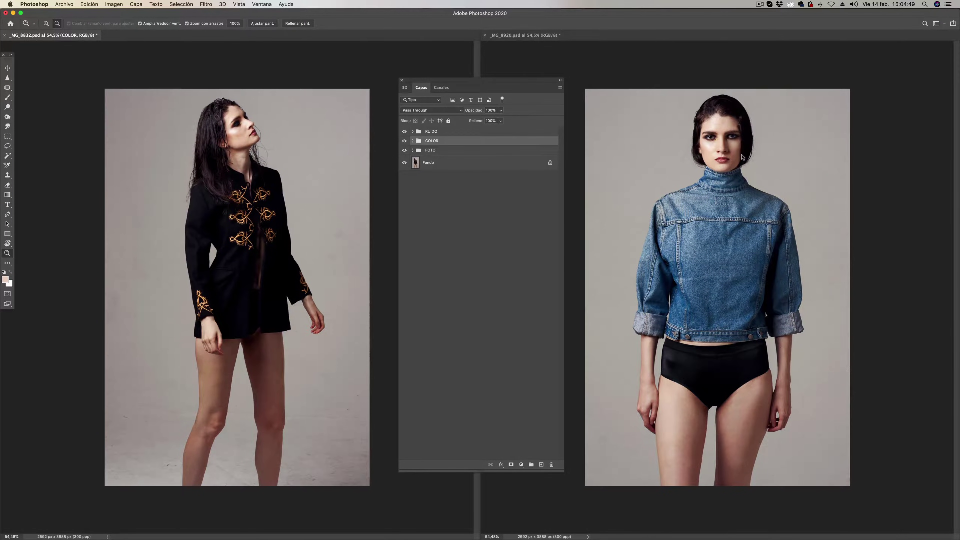
# - Show _MG_8920 full screen and rename Tono/saturación 3 to DESATURACION ROJO
pyautogui.click(704, 71)
pyautogui.press('f')
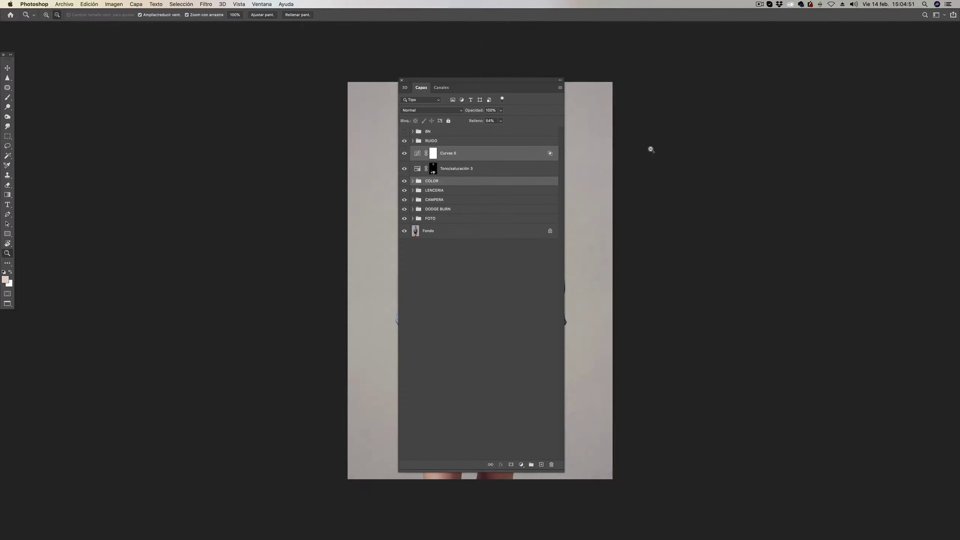
pyautogui.moveTo(468, 88)
pyautogui.mouseDown()
pyautogui.moveTo(383, 105)
pyautogui.moveTo(187, 106)
pyautogui.mouseUp()
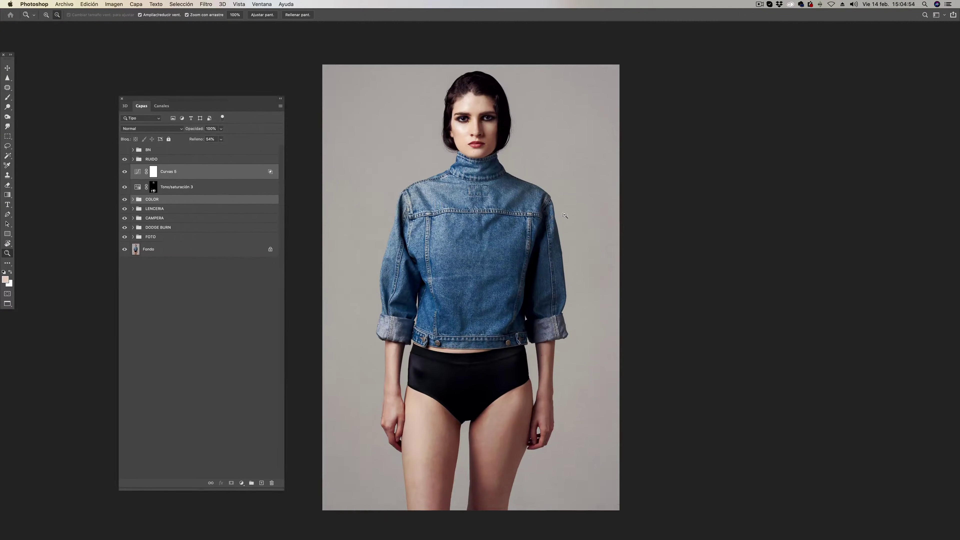
pyautogui.scroll(4, 559, 220)
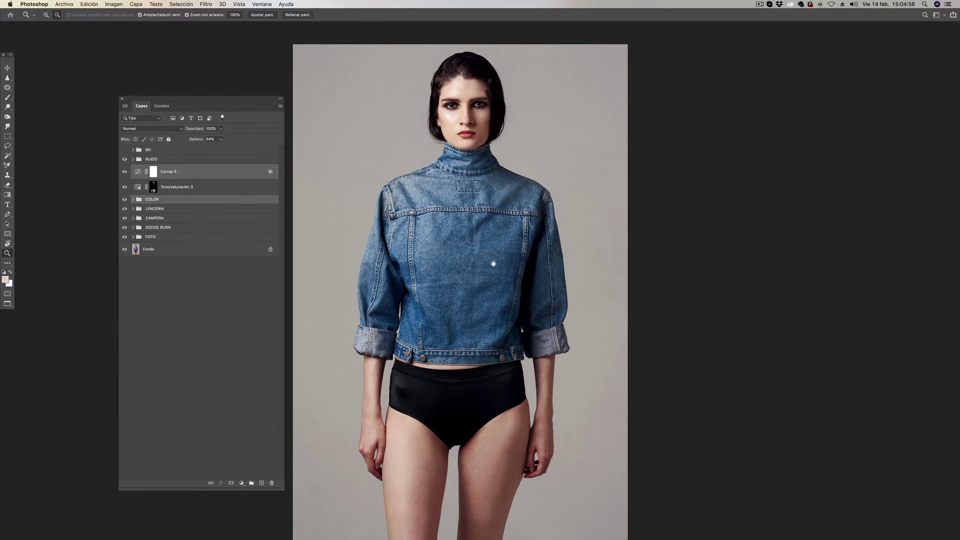
pyautogui.scroll(-2, 491, 265)
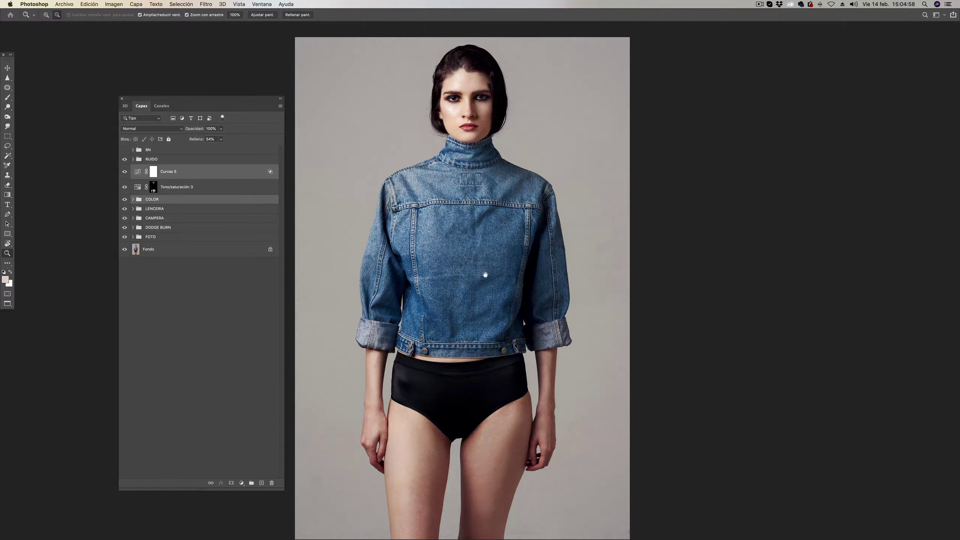
pyautogui.scroll(-1, 487, 272)
pyautogui.scroll(-2, 491, 257)
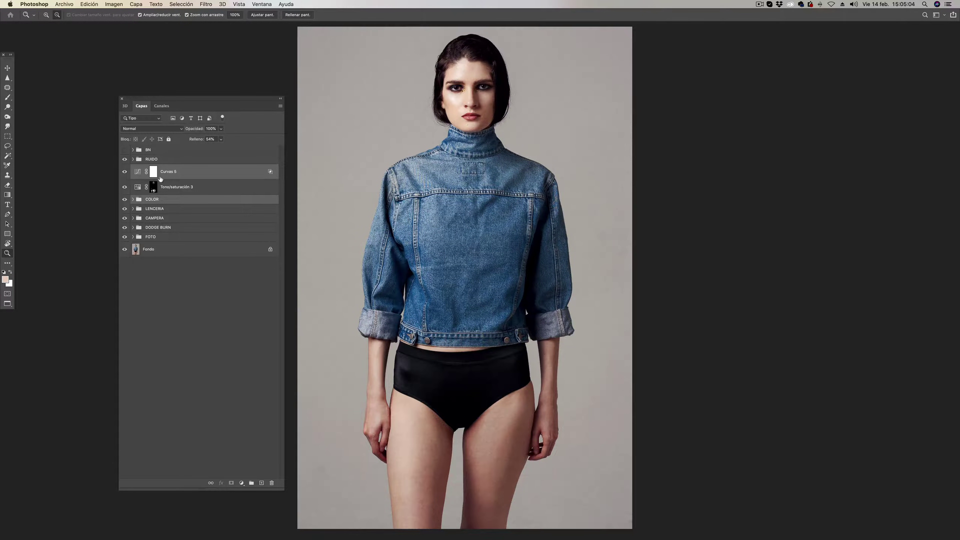
pyautogui.doubleClick(165, 190)
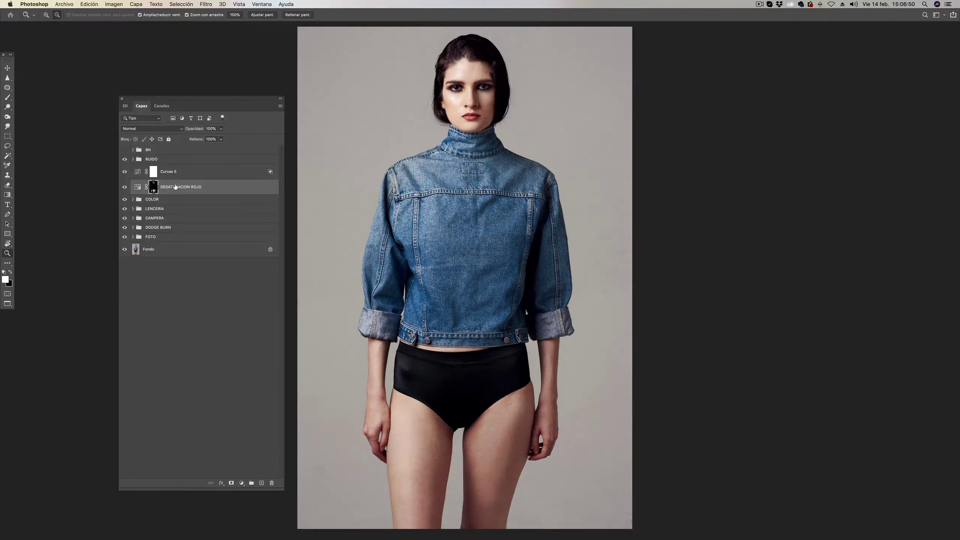
# - Toggle DESATURACION ROJO off and on and view its mask to compare the hands
pyautogui.click(125, 187)
pyautogui.click(125, 187)
pyautogui.click(125, 187)
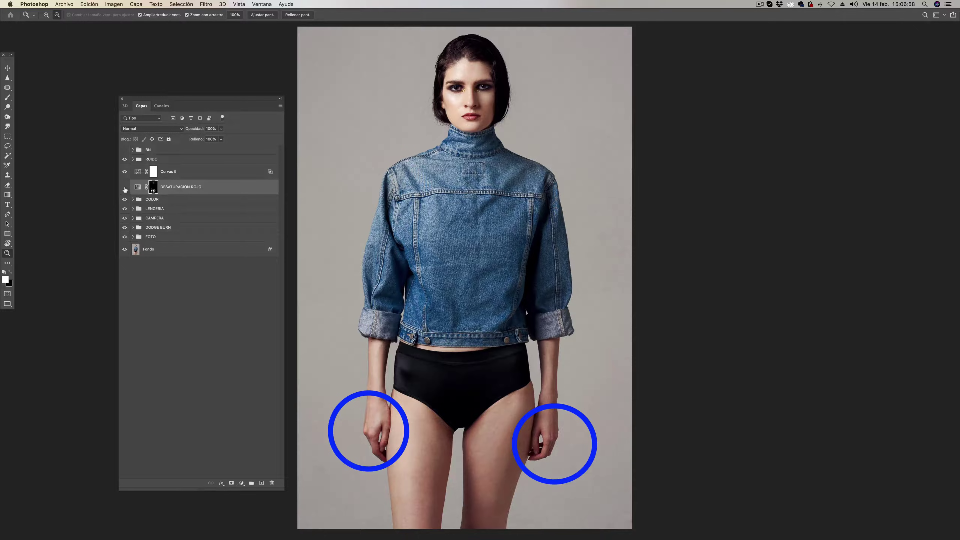
pyautogui.click(124, 188)
pyautogui.click(124, 188)
pyautogui.keyDown('alt'); pyautogui.click(152, 188); pyautogui.keyUp('alt')
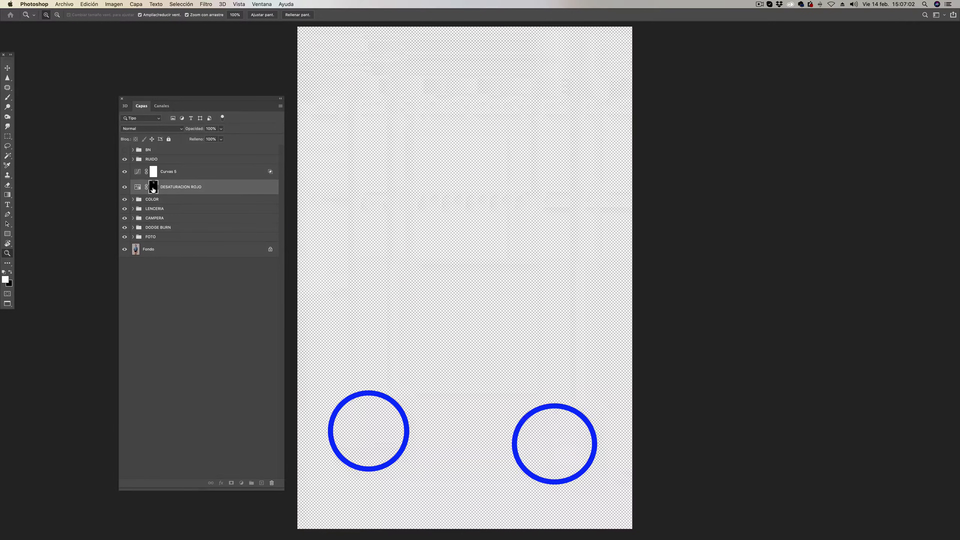
pyautogui.keyDown('alt'); pyautogui.click(153, 190); pyautogui.keyUp('alt')
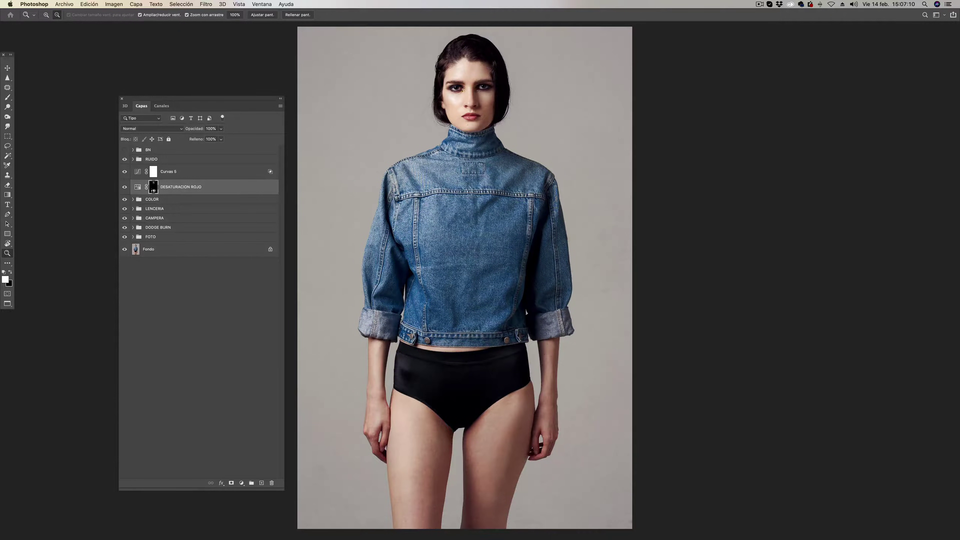
# - Check DESATURACION ROJO's Rojos saturation of −19, then group the layer into Grupo 1
pyautogui.doubleClick(137, 187)
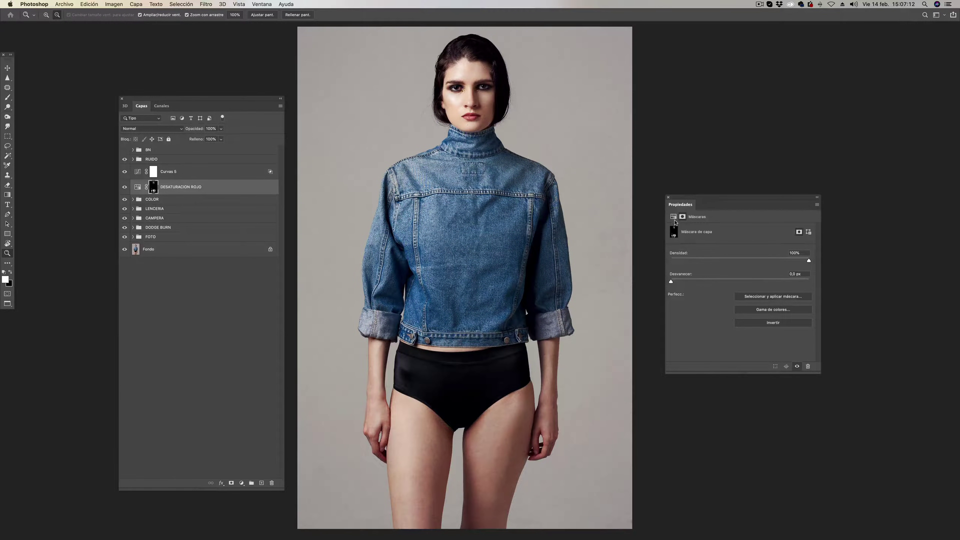
pyautogui.click(700, 239)
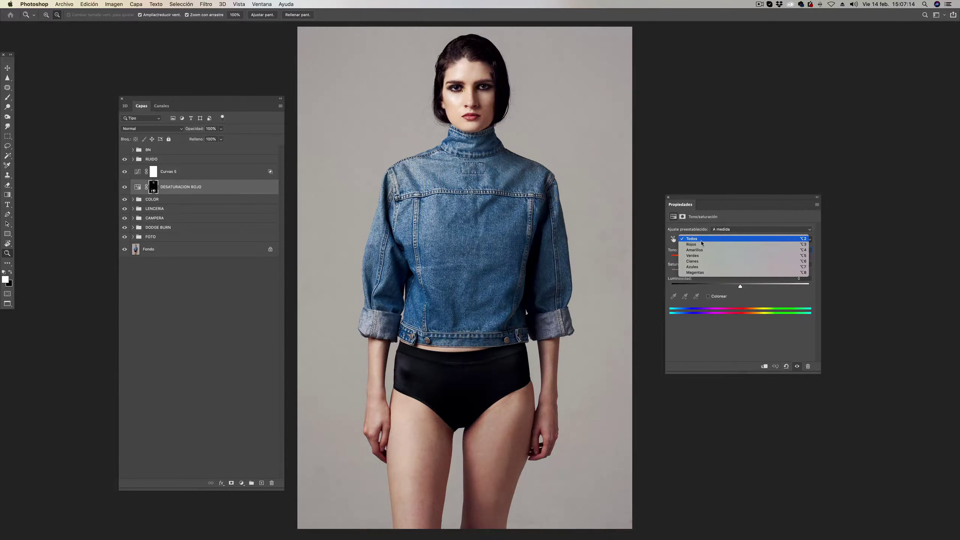
pyautogui.click(695, 244)
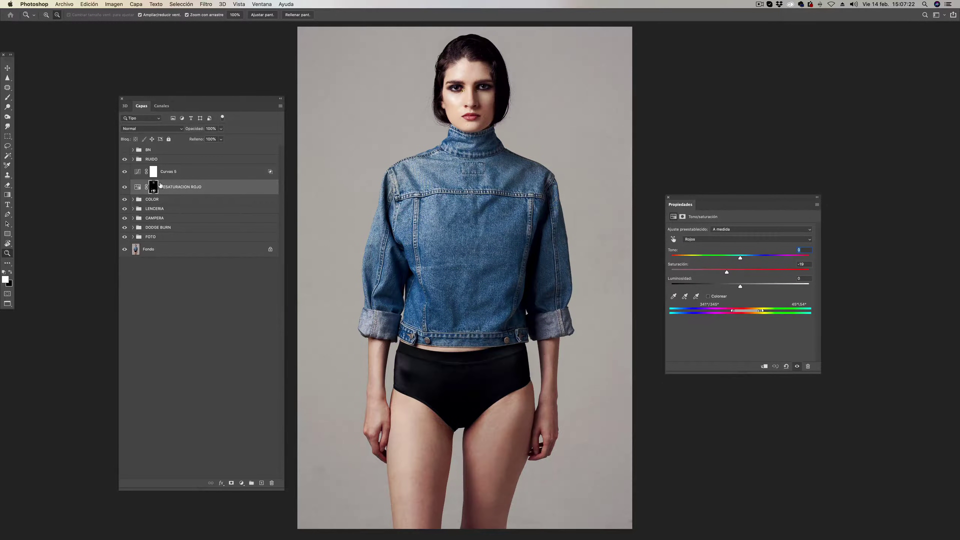
pyautogui.hotkey('ctrl', 'g')
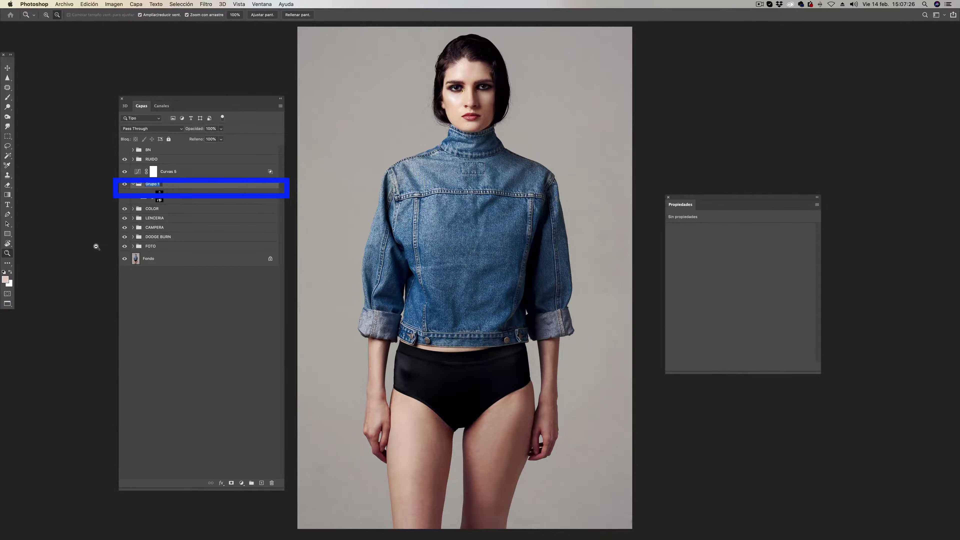
# - Rename the new group DESATURACION ROJO and place Curvas 5 at the top of the COLOR group, both collapsed
pyautogui.write('DESATURACION ROJO')
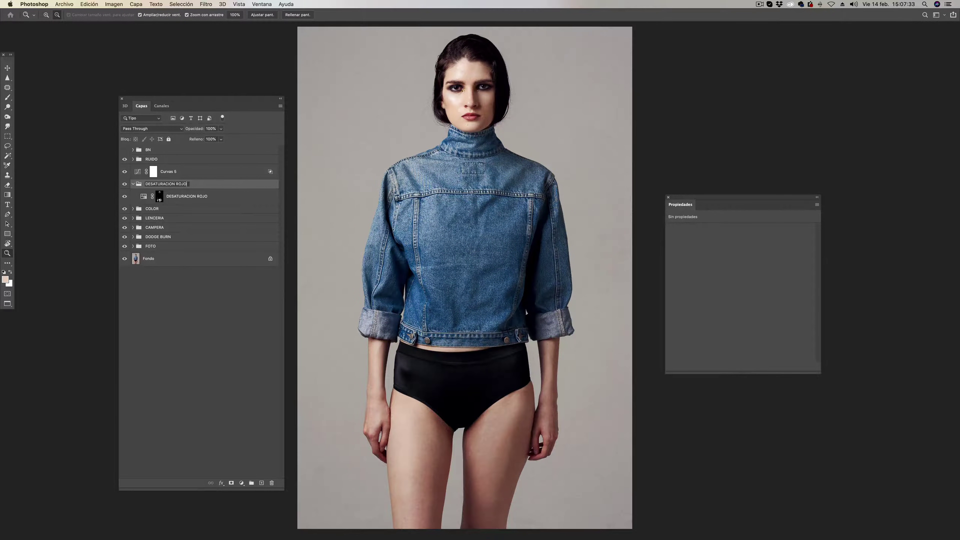
pyautogui.press('Return')
pyautogui.click(133, 185)
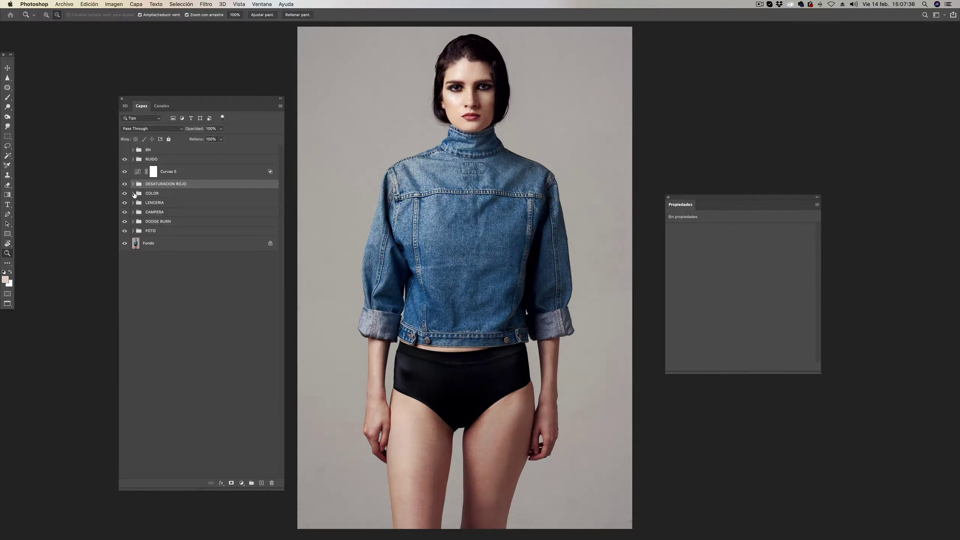
pyautogui.click(133, 193)
pyautogui.moveTo(136, 174); pyautogui.dragTo(142, 195)
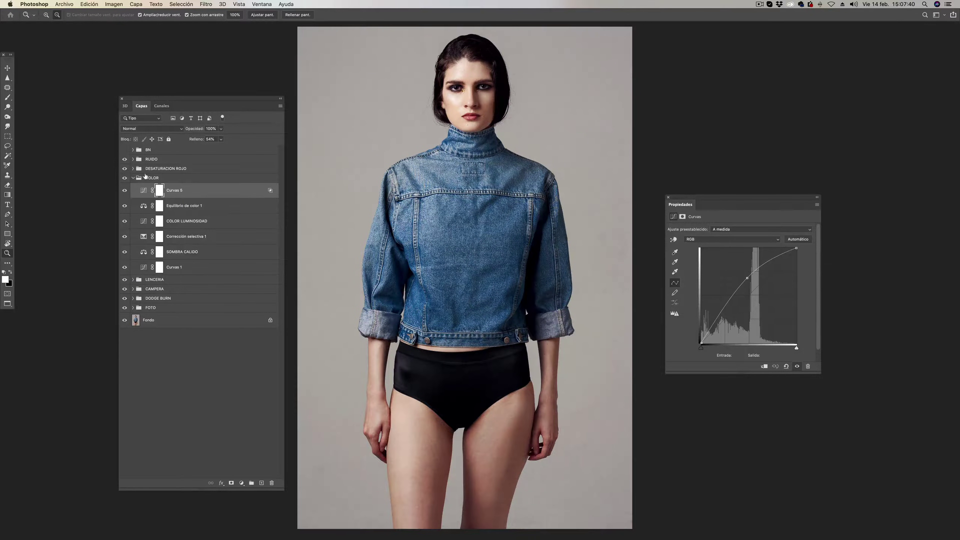
pyautogui.click(133, 178)
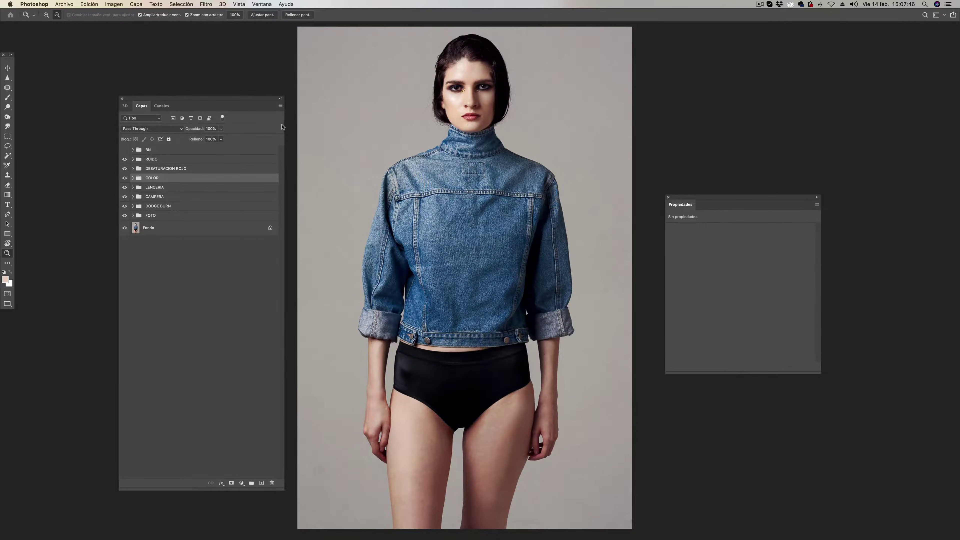
# - Preview the denim-jacket photo full screen, zooming on the face and jacket and back out
pyautogui.press('f')
pyautogui.press('f')
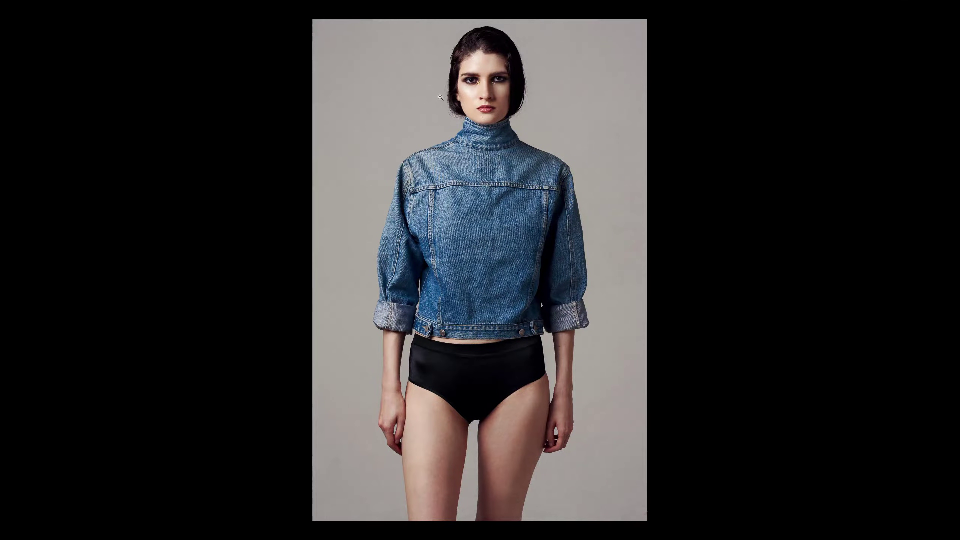
pyautogui.moveTo(498, 93)
pyautogui.mouseDown()
pyautogui.moveTo(527, 80)
pyautogui.moveTo(515, 233)
pyautogui.mouseUp()
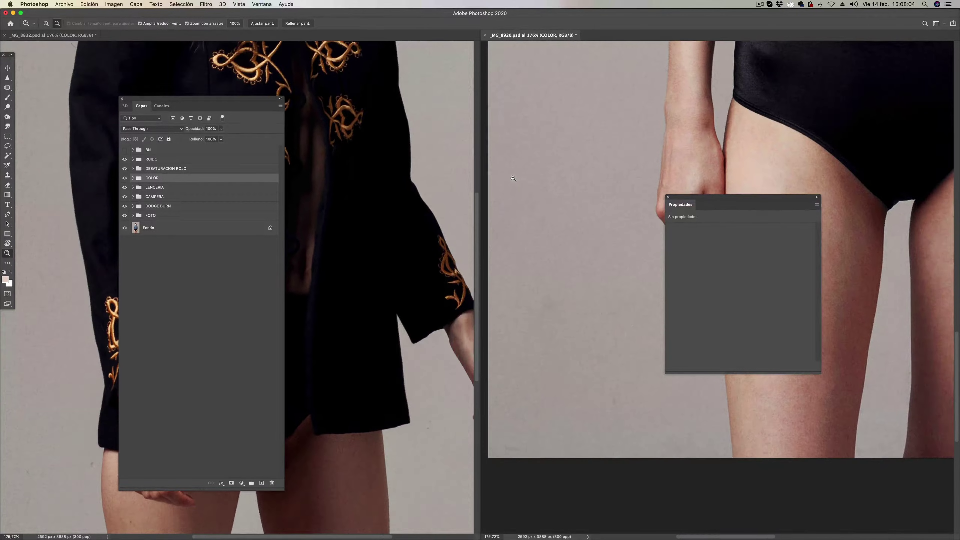
pyautogui.press('f')
pyautogui.keyDown('alt'); pyautogui.click(529, 171); pyautogui.keyUp('alt')
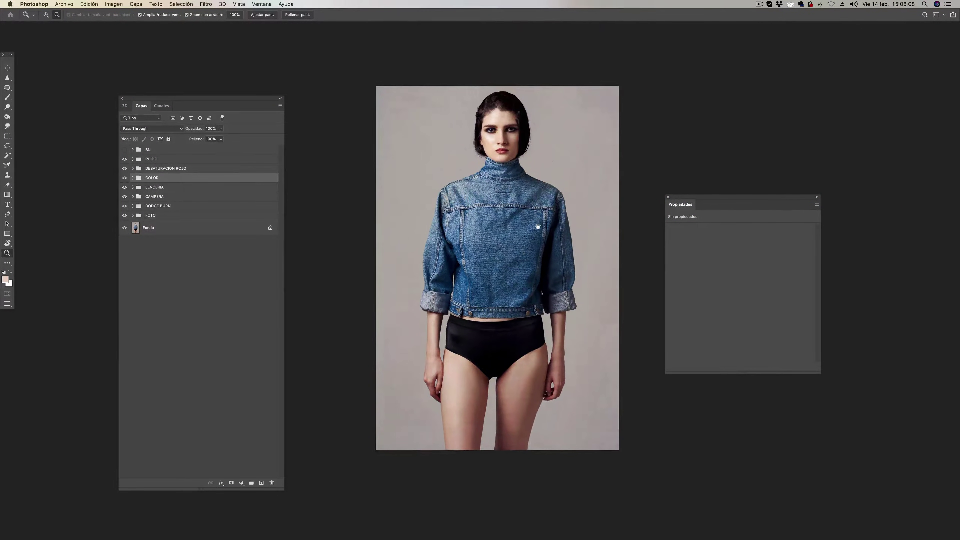
# - Return to the tiled documents and make the _MG_8832 embroidered-jacket photo active, with panels moved aside
pyautogui.press('f')
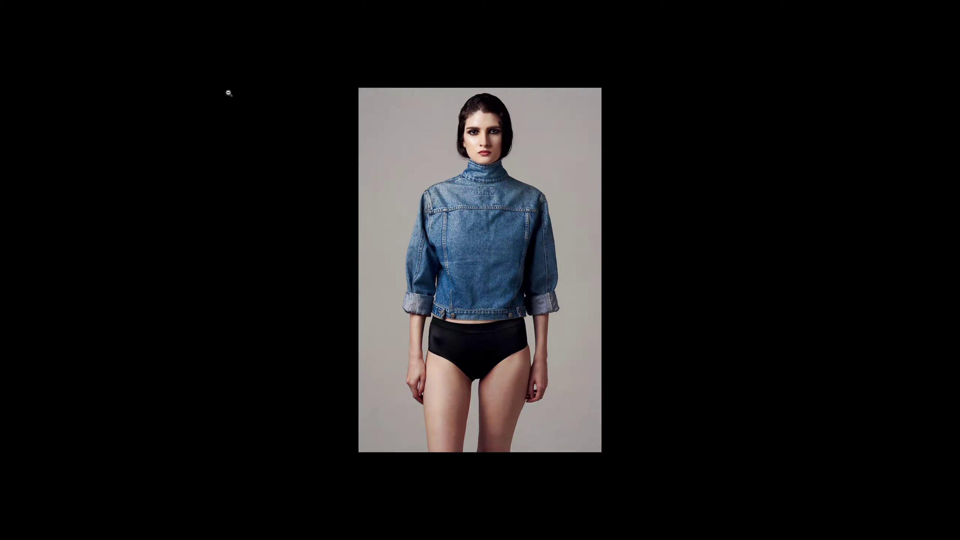
pyautogui.press('f')
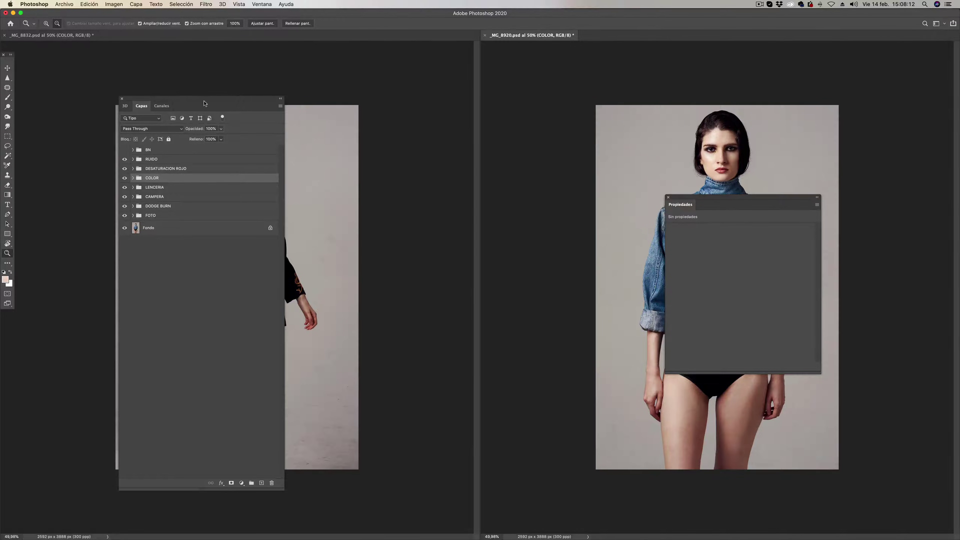
pyautogui.moveTo(242, 98); pyautogui.dragTo(446, 71)
pyautogui.click(315, 76)
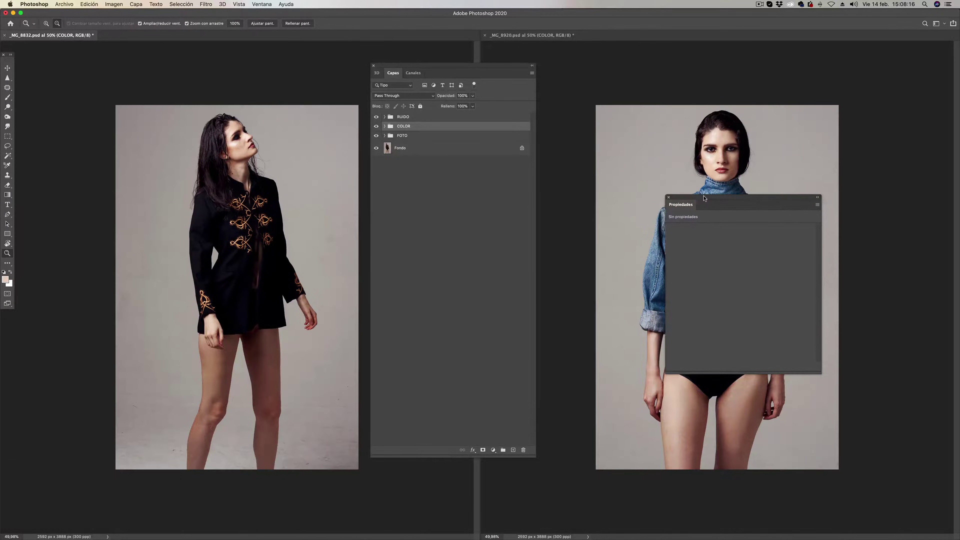
pyautogui.moveTo(701, 193); pyautogui.dragTo(472, 222)
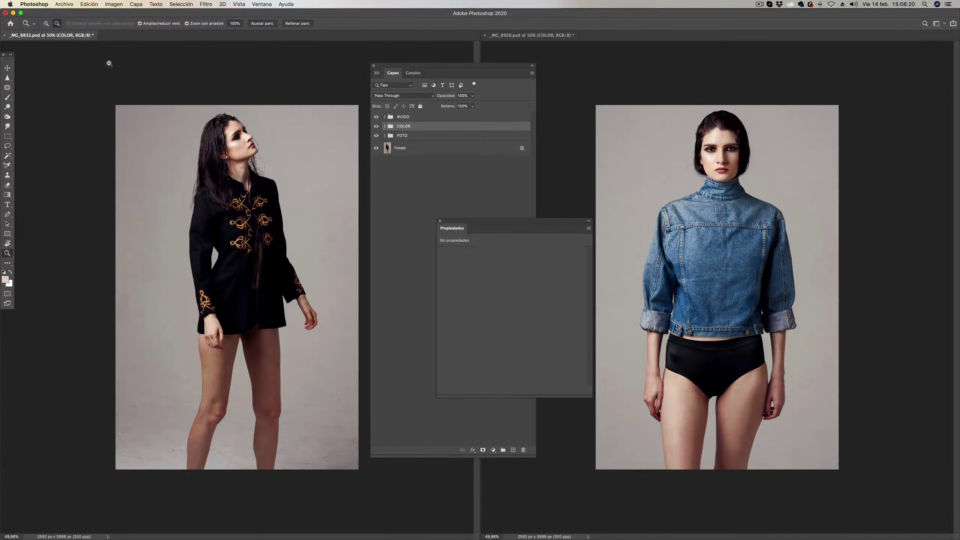
# - Show the embroidered-jacket photo zoomed on the face, with Capa 1 selected in the expanded FOTO group
pyautogui.press('f')
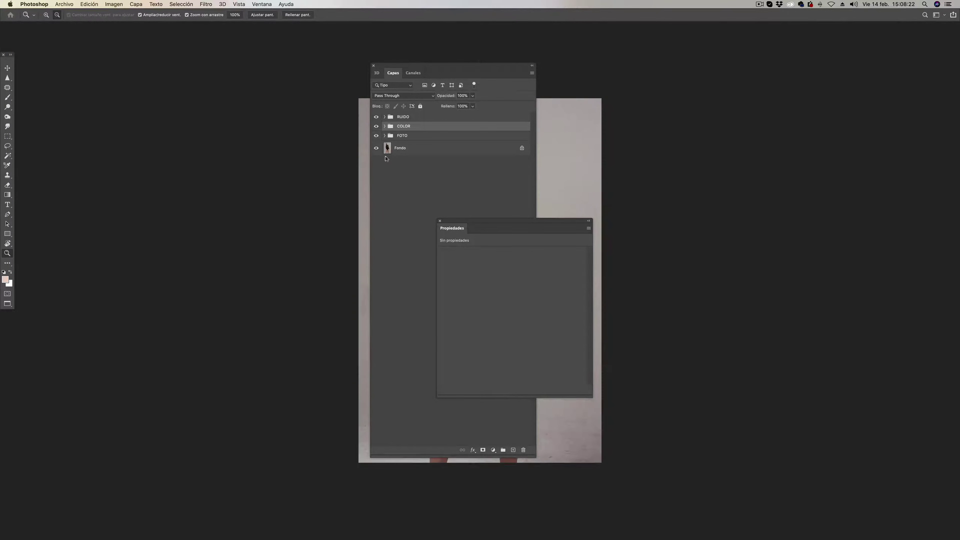
pyautogui.moveTo(434, 66); pyautogui.dragTo(191, 87)
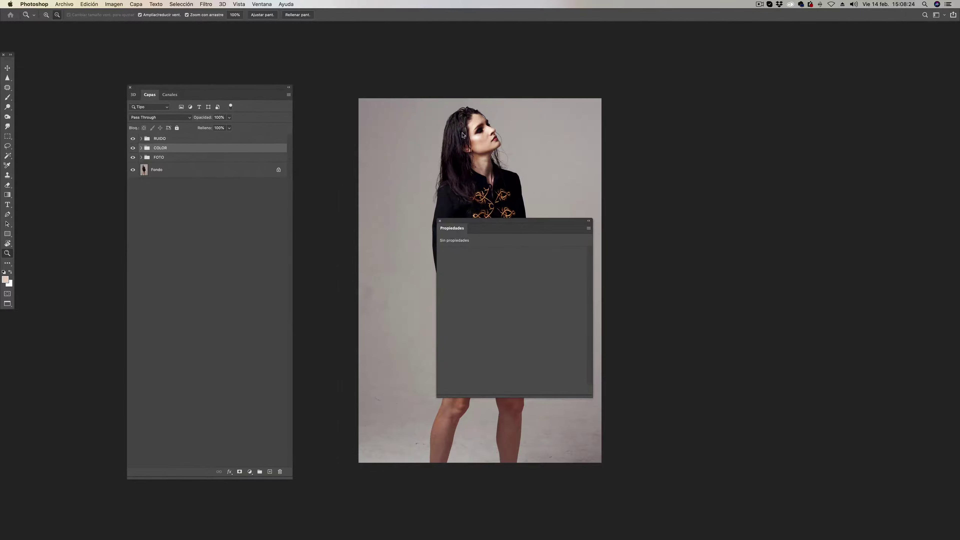
pyautogui.moveTo(527, 226); pyautogui.dragTo(790, 106)
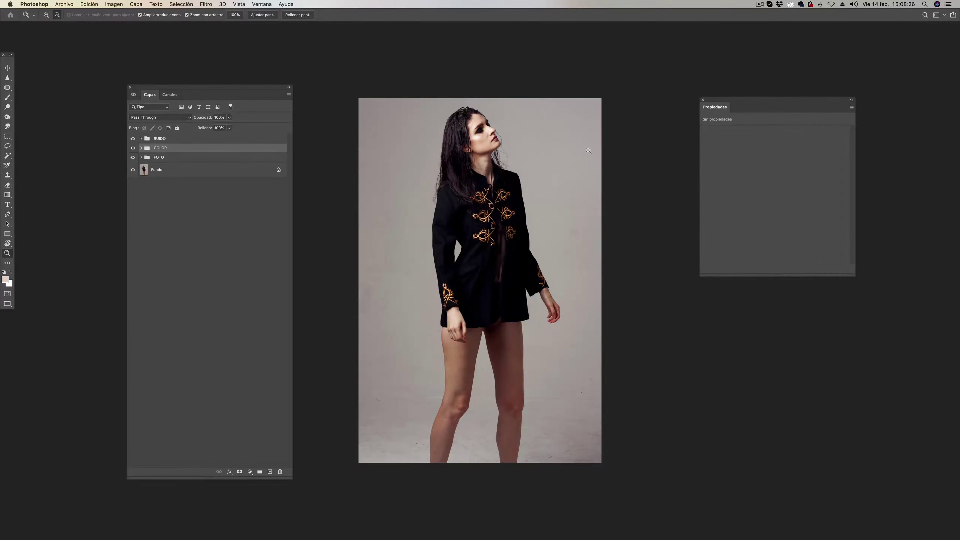
pyautogui.moveTo(472, 141)
pyautogui.mouseDown()
pyautogui.moveTo(532, 141)
pyautogui.moveTo(264, 120)
pyautogui.mouseUp()
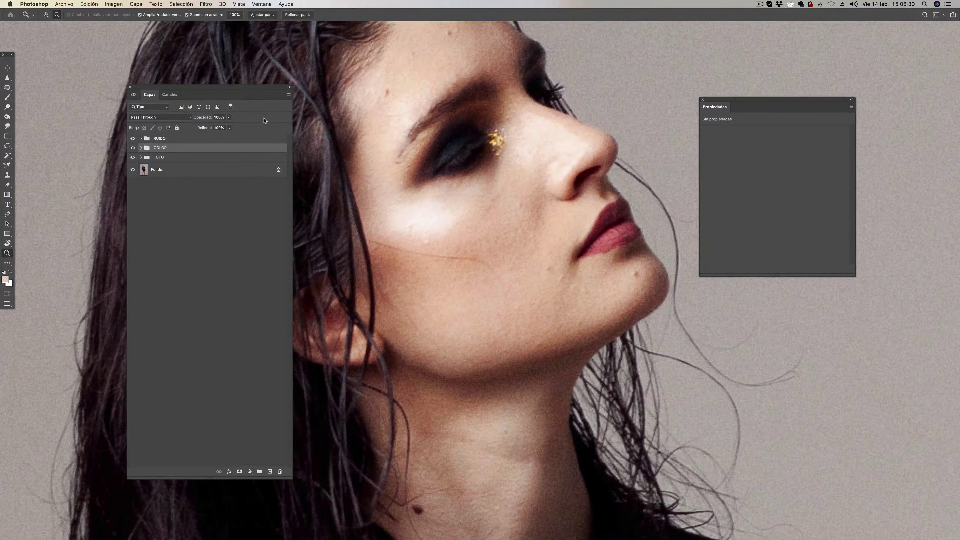
pyautogui.click(142, 157)
pyautogui.click(166, 172)
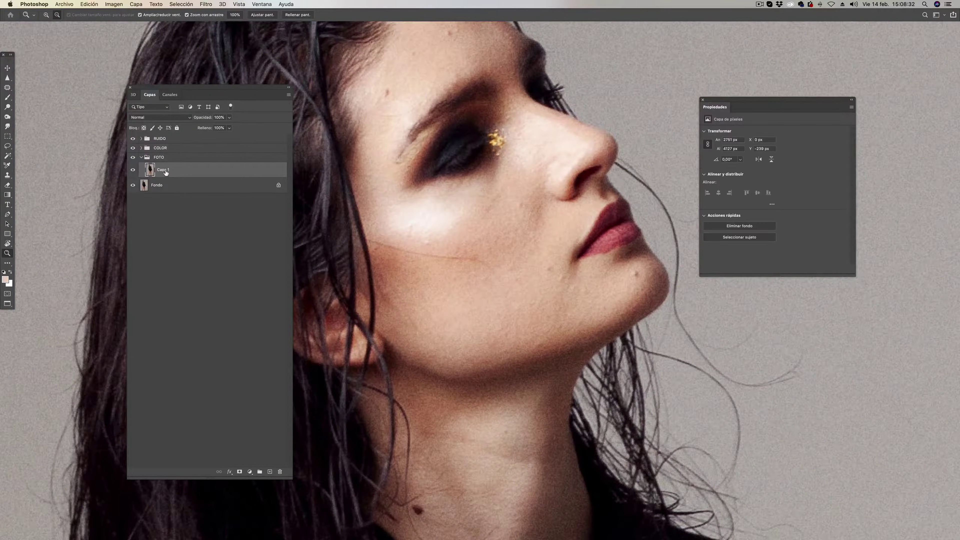
# - Clone away the small mole on the model's cheek with the Clone Stamp
pyautogui.moveTo(238, 92); pyautogui.dragTo(209, 104)
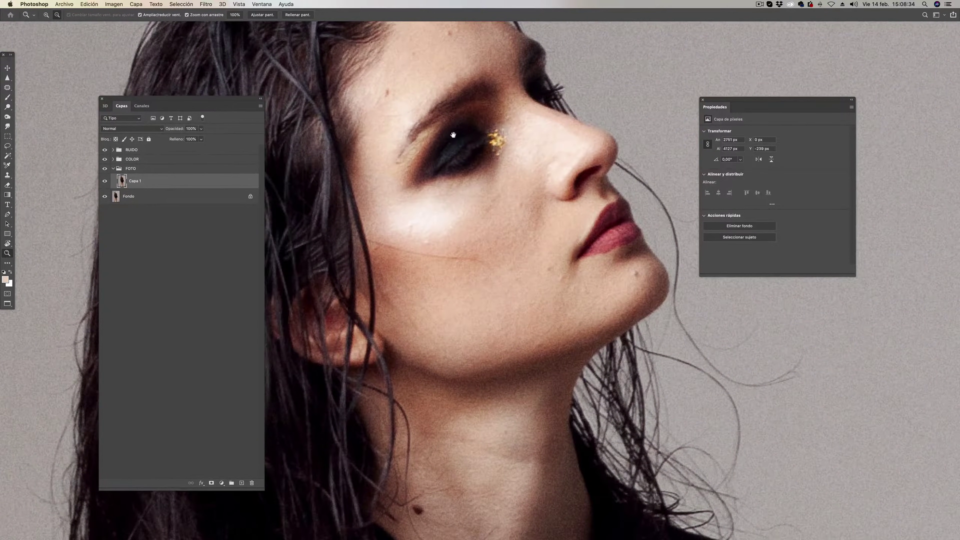
pyautogui.moveTo(415, 84); pyautogui.dragTo(438, 143)
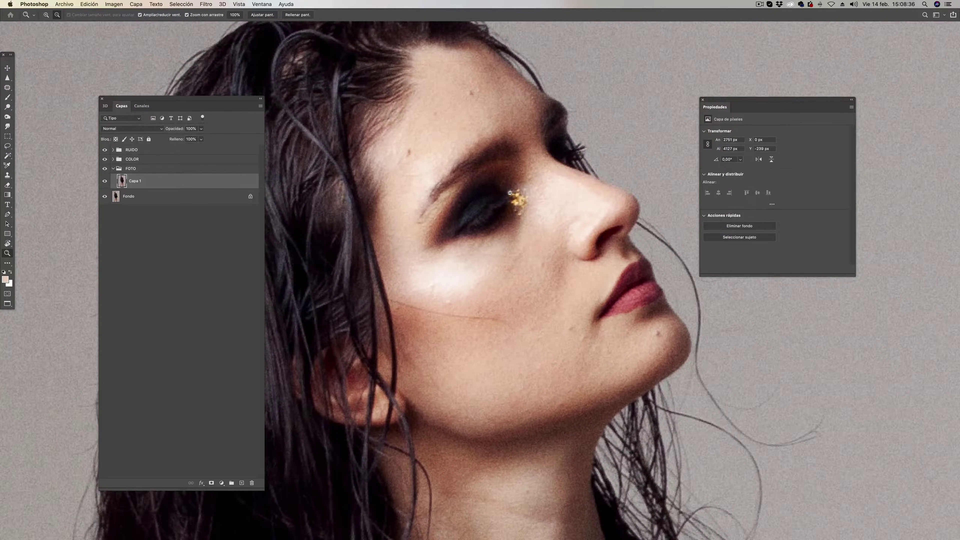
pyautogui.scroll(2, 534, 211)
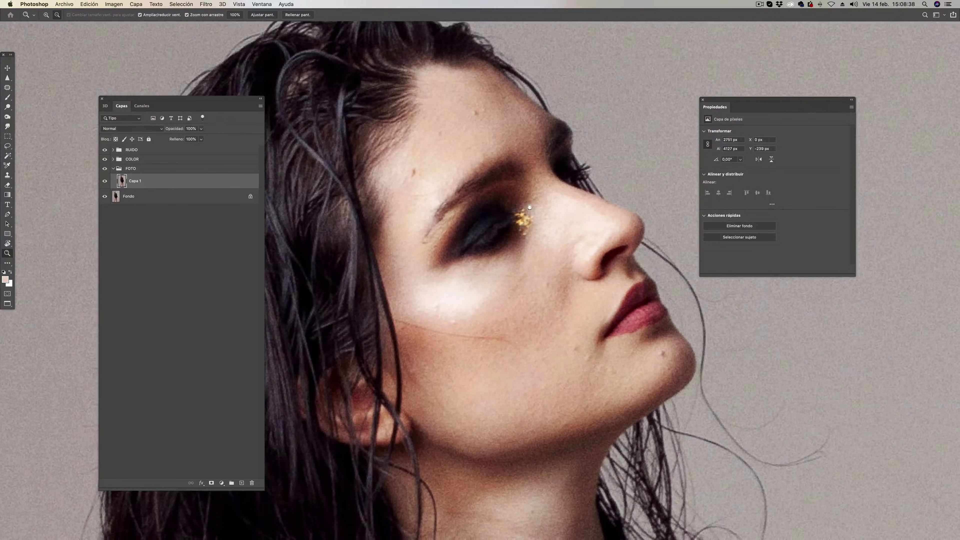
pyautogui.press('s')
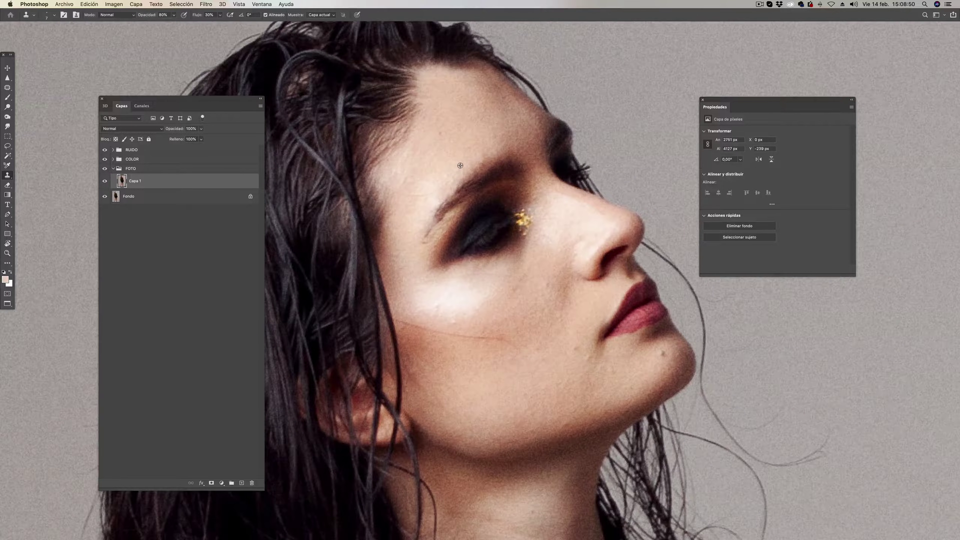
pyautogui.scroll(-5, 465, 175)
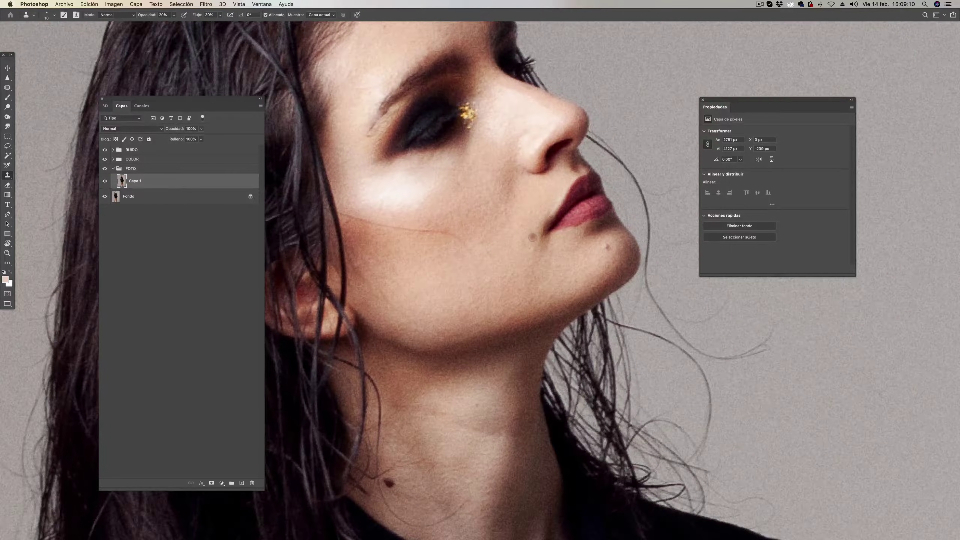
pyautogui.click(532, 237)
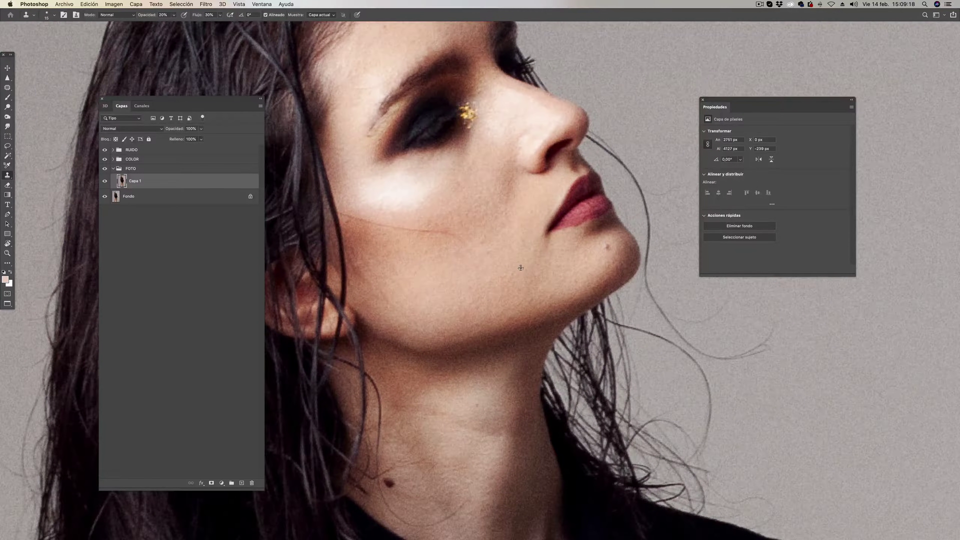
# - Patch the cheek crease and a neck blemish with nearby clean skin
pyautogui.press('j')
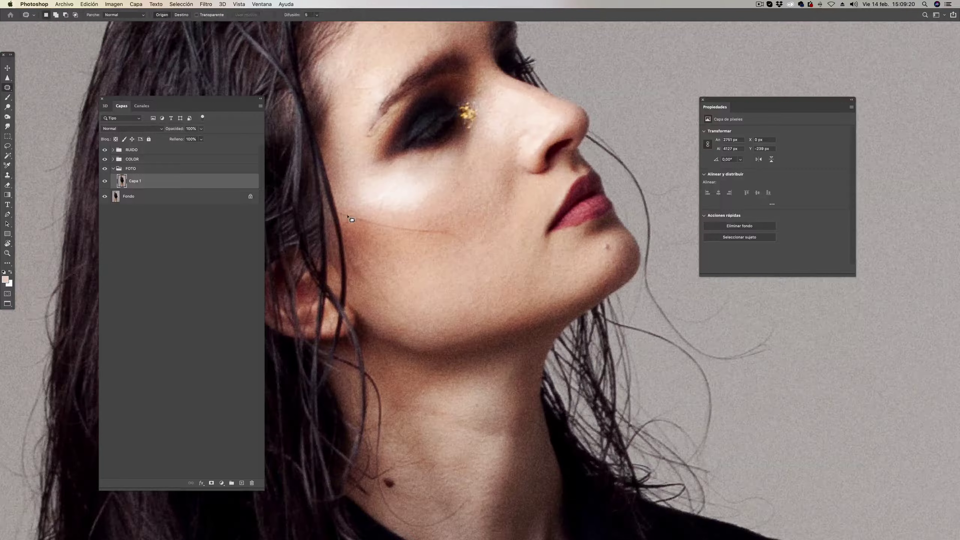
pyautogui.moveTo(342, 213)
pyautogui.mouseDown()
pyautogui.moveTo(419, 227)
pyautogui.moveTo(350, 217)
pyautogui.moveTo(407, 251)
pyautogui.mouseUp()
pyautogui.hotkey('ctrl', 'd')
pyautogui.scroll(-3, 443, 333)
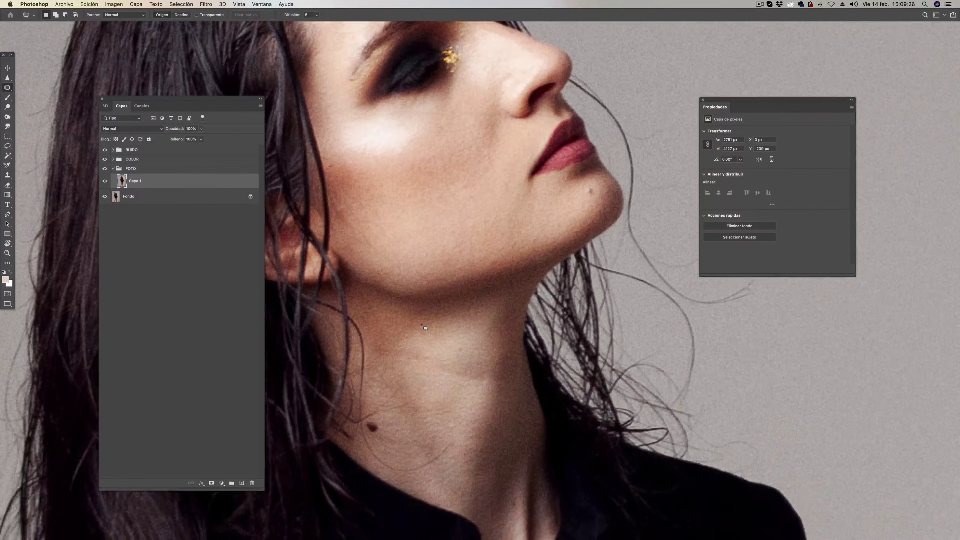
pyautogui.moveTo(389, 345); pyautogui.dragTo(440, 347)
pyautogui.hotkey('ctrl', 'd')
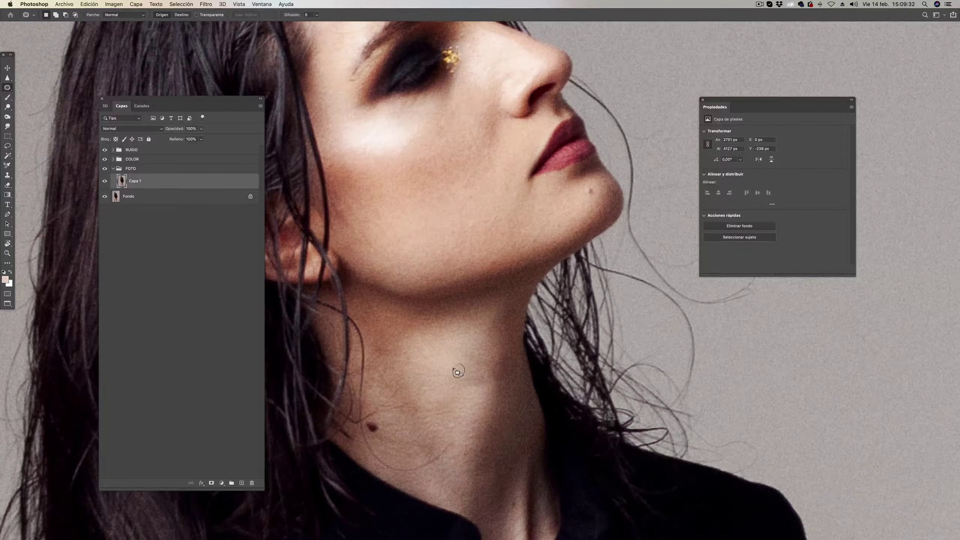
# - Patch a tiny neck spot, the area beside the mole, and the neck crease
pyautogui.moveTo(456, 369); pyautogui.dragTo(464, 377)
pyautogui.hotkey('ctrl', 'd')
pyautogui.scroll(-5, 437, 302)
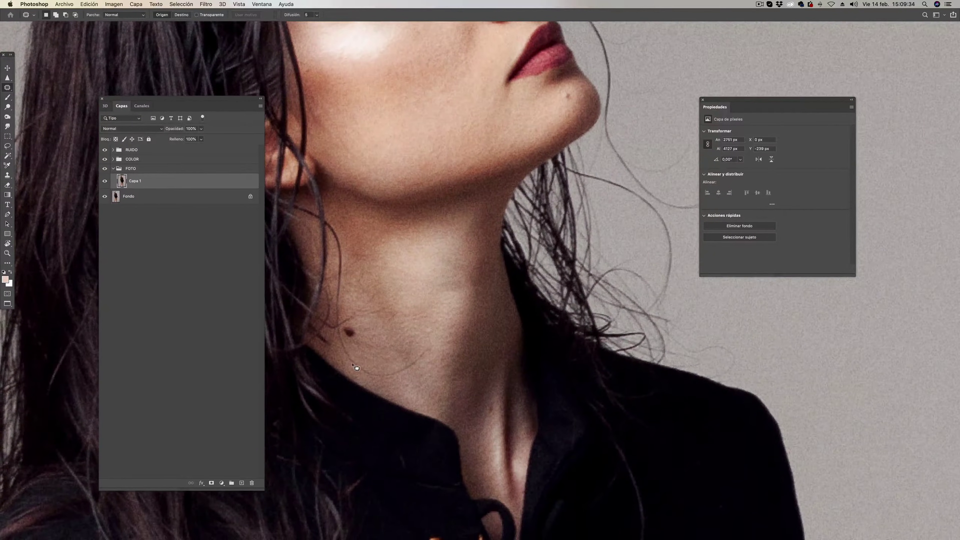
pyautogui.moveTo(340, 340)
pyautogui.mouseDown()
pyautogui.moveTo(375, 355)
pyautogui.moveTo(366, 375)
pyautogui.moveTo(430, 359)
pyautogui.mouseUp()
pyautogui.hotkey('ctrl', 'd')
pyautogui.hotkey('ctrl', 'd')
pyautogui.moveTo(360, 310); pyautogui.dragTo(361, 304)
# - Clone out the light hair strand lying over the black jacket's neckline
pyautogui.moveTo(447, 348)
pyautogui.mouseDown()
pyautogui.moveTo(422, 266)
pyautogui.moveTo(439, 203)
pyautogui.mouseUp()
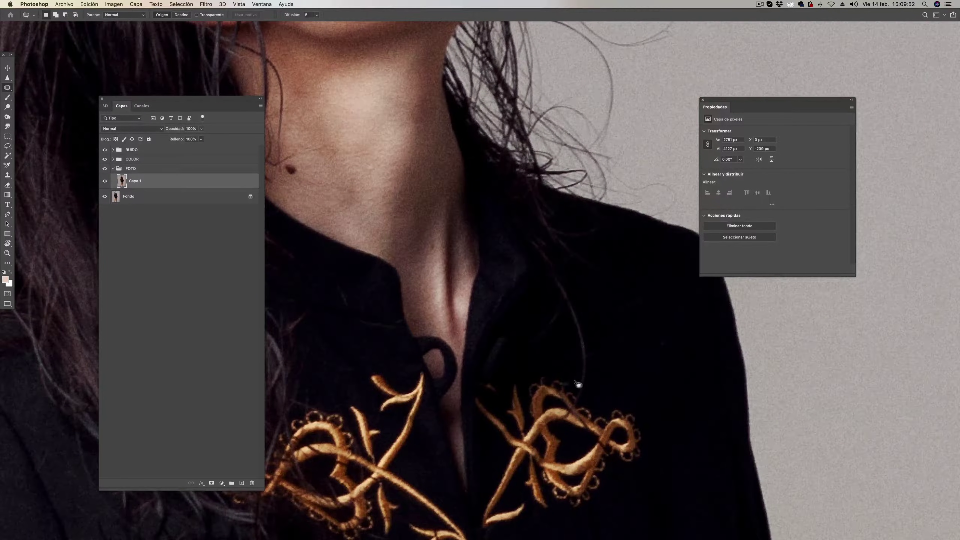
pyautogui.press('s')
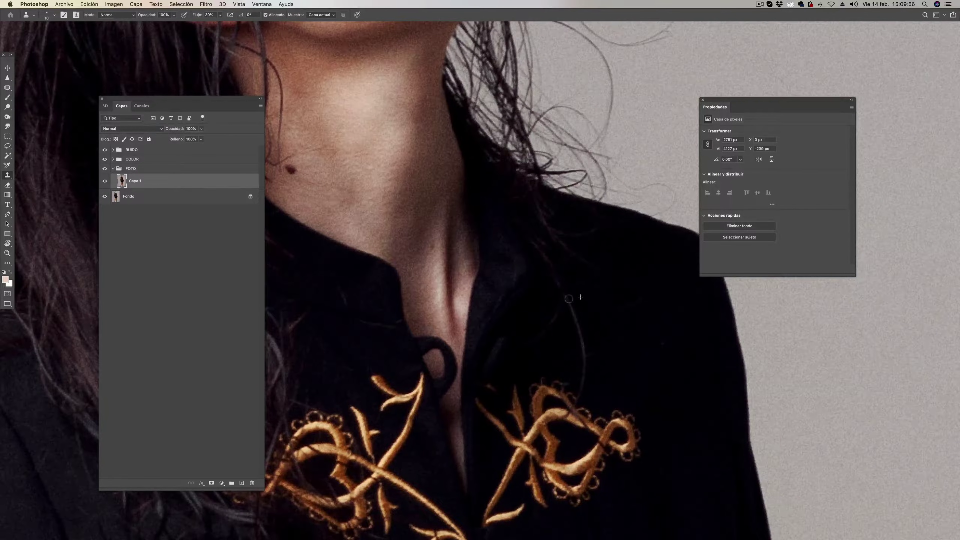
pyautogui.moveTo(582, 334); pyautogui.dragTo(583, 368)
# - Zoom out to the full figure and briefly zoom in on the knees to inspect them
pyautogui.press('h')
pyautogui.click(525, 277)
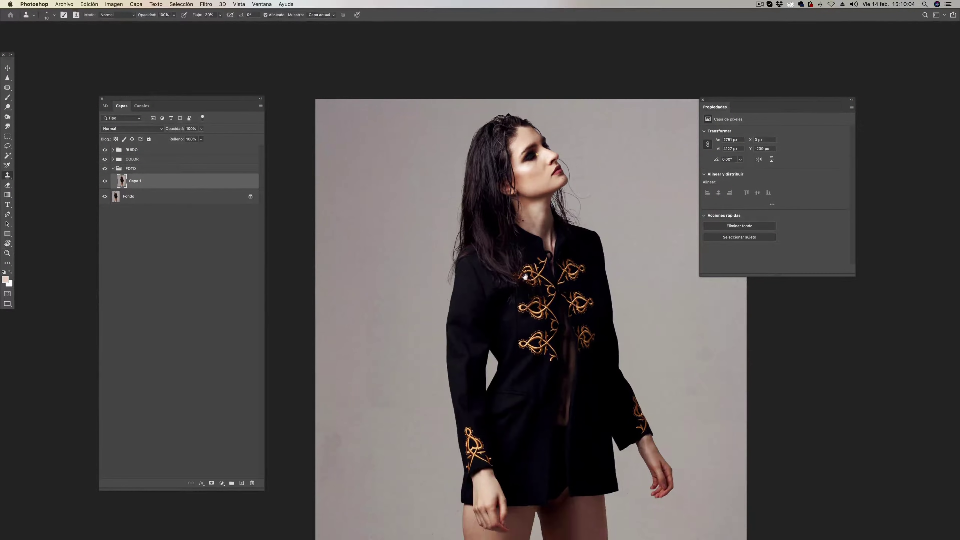
pyautogui.scroll(-6, 525, 278)
pyautogui.scroll(-3, 499, 265)
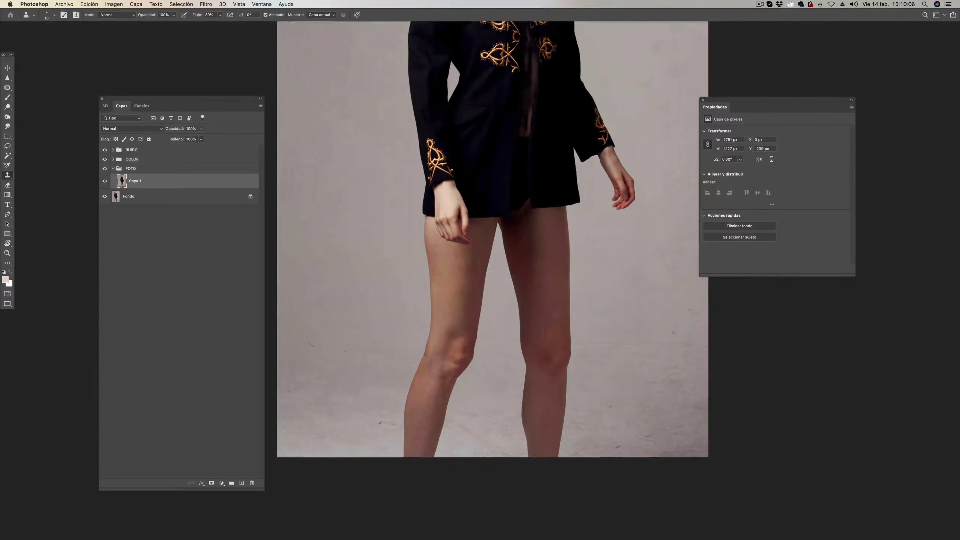
pyautogui.press('z')
pyautogui.click(515, 268)
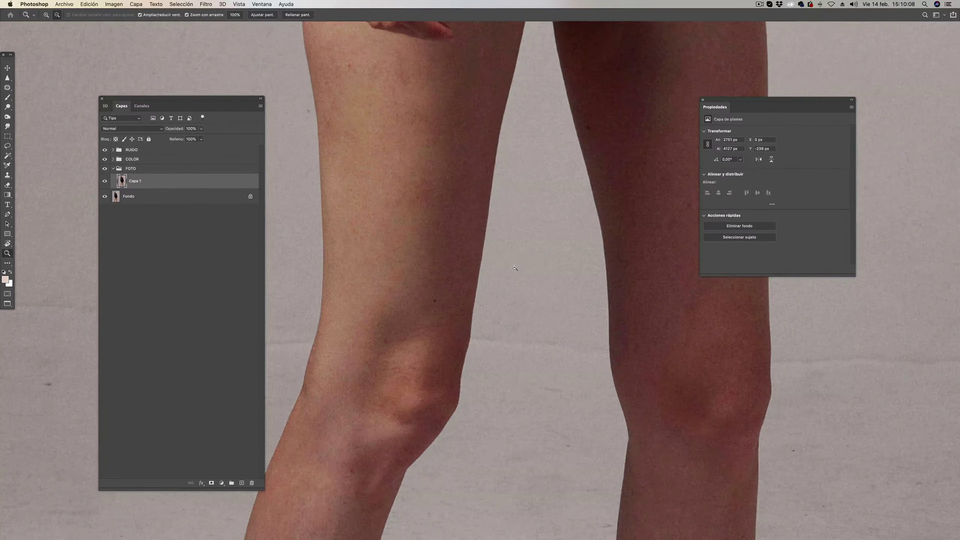
pyautogui.keyDown('alt'); pyautogui.click(514, 267); pyautogui.keyUp('alt')
# - Reframe the full figure and open the Filtro menu
pyautogui.press('s')
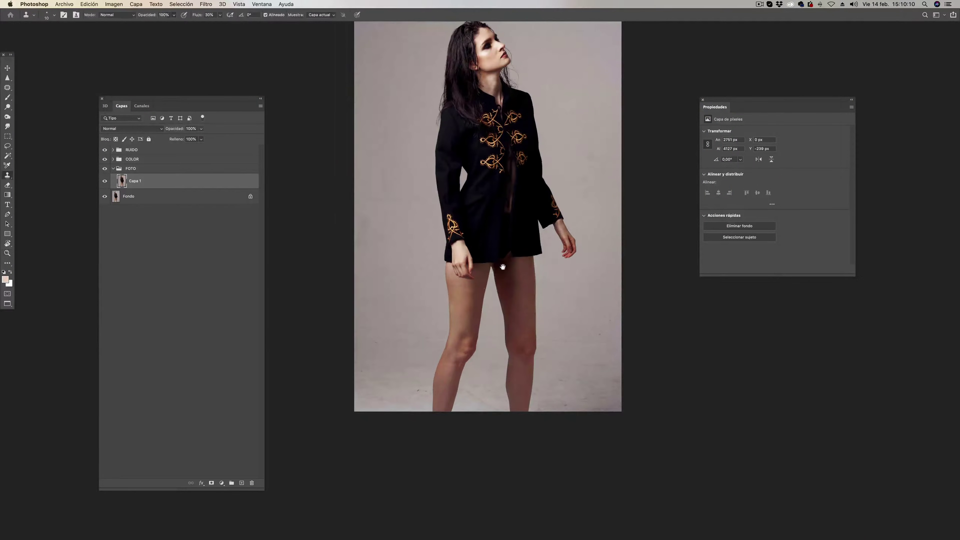
pyautogui.moveTo(502, 266); pyautogui.dragTo(509, 281)
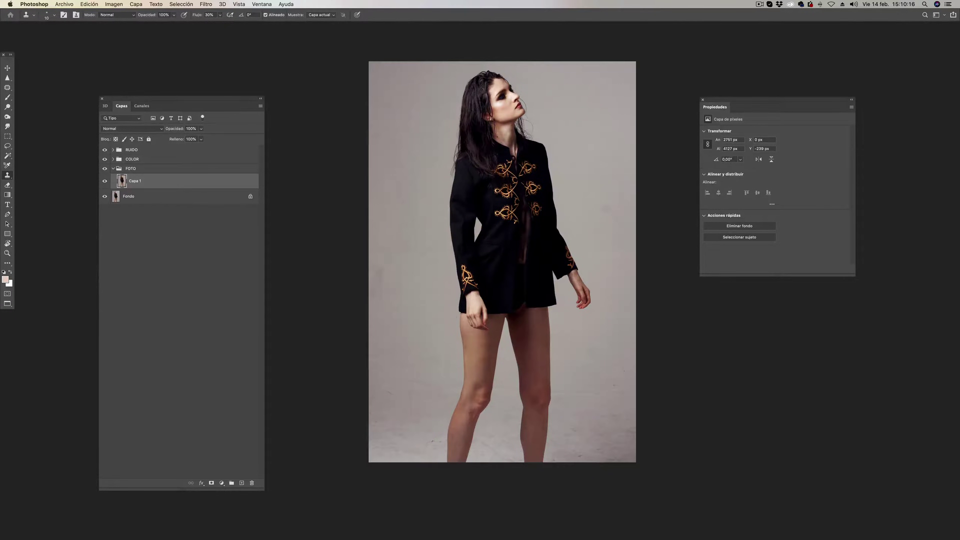
pyautogui.click(206, 5)
# - Open Licuar, zoom the preview out to the whole model, and push the jacket's left arm edge inward
pyautogui.click(212, 65)
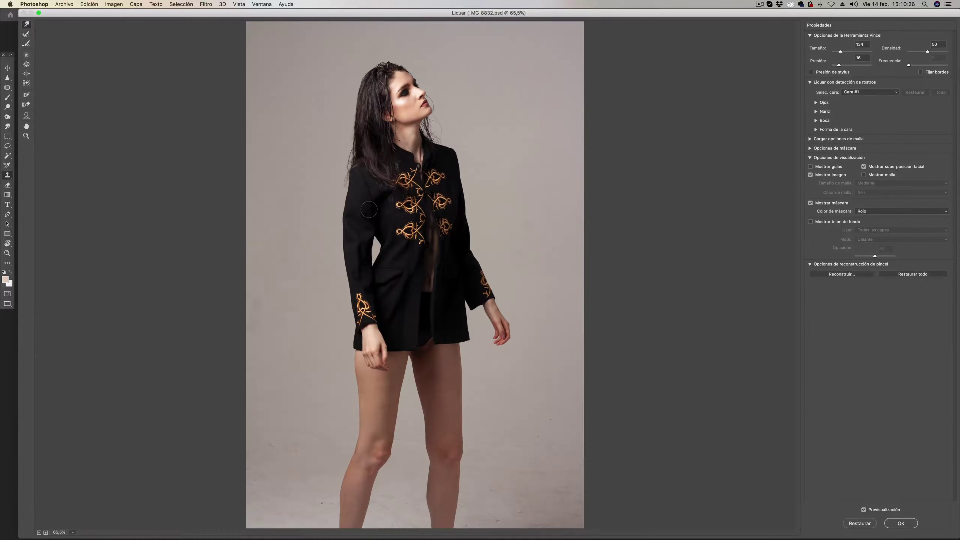
pyautogui.press('alt')
pyautogui.scroll(10, 367, 208)
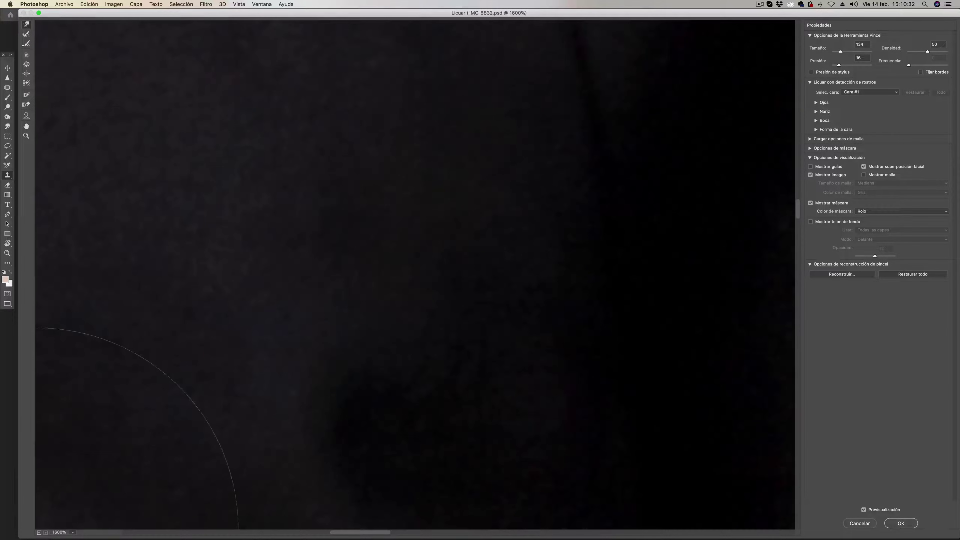
pyautogui.click(38, 532)
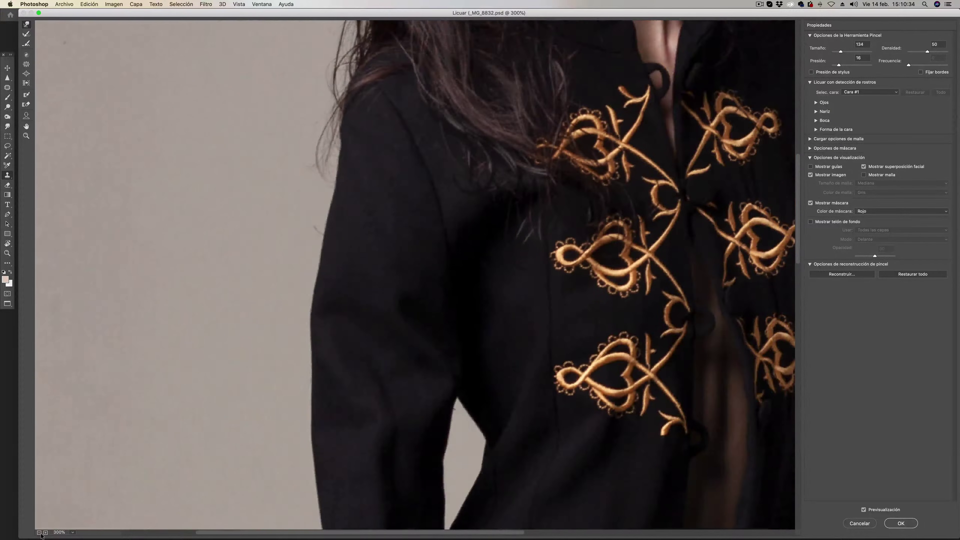
pyautogui.click(38, 532)
pyautogui.moveTo(328, 329); pyautogui.dragTo(342, 321)
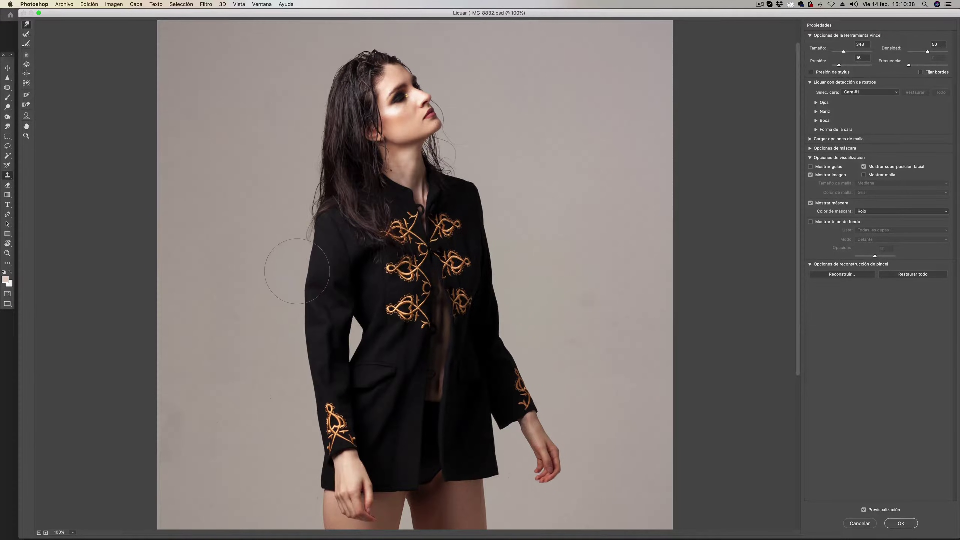
pyautogui.moveTo(298, 261)
pyautogui.mouseDown()
pyautogui.moveTo(291, 293)
pyautogui.moveTo(304, 246)
pyautogui.mouseUp()
# - Resize the Forward Warp brush to about 271
pyautogui.scroll(-3, 336, 245)
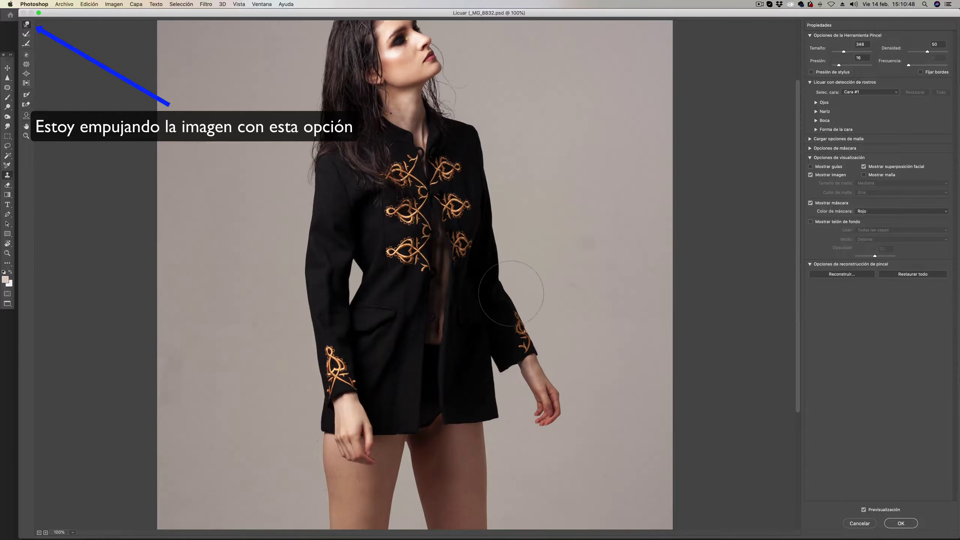
pyautogui.scroll(-5, 533, 302)
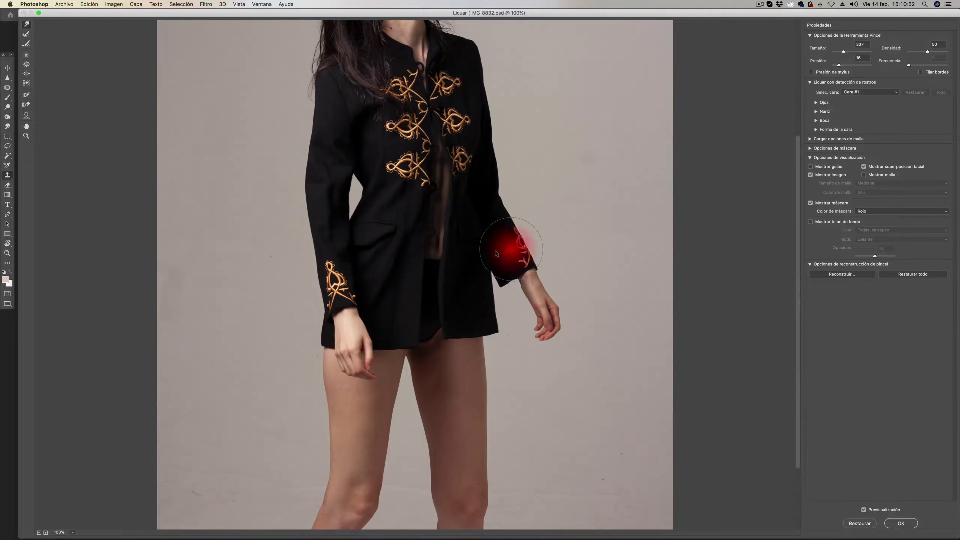
pyautogui.moveTo(498, 255); pyautogui.dragTo(510, 253)
pyautogui.hotkey('ctrl', 'z')
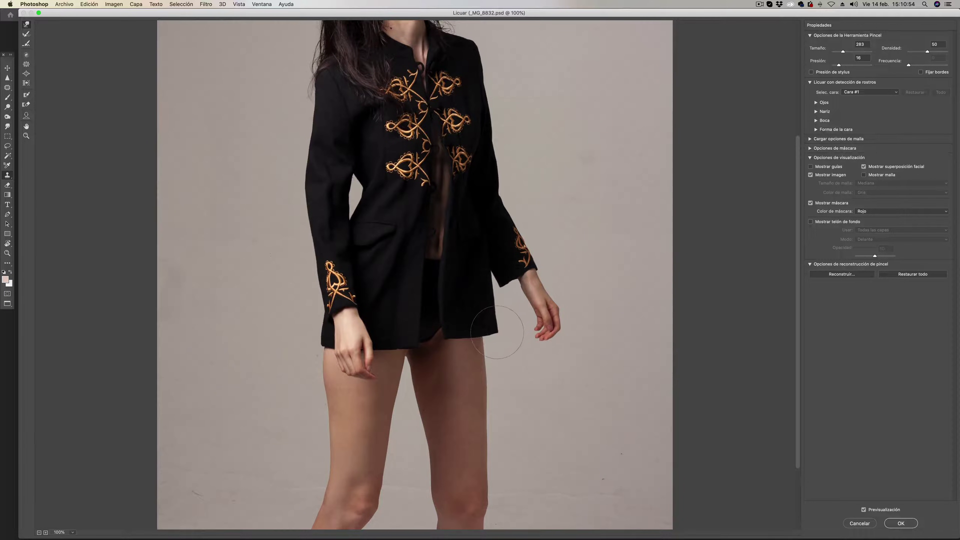
pyautogui.moveTo(514, 267); pyautogui.dragTo(498, 274)
pyautogui.hotkey('ctrl', 'z')
pyautogui.press('[')
pyautogui.press('[')
pyautogui.press('[')
pyautogui.hotkey('ctrl', 'z')
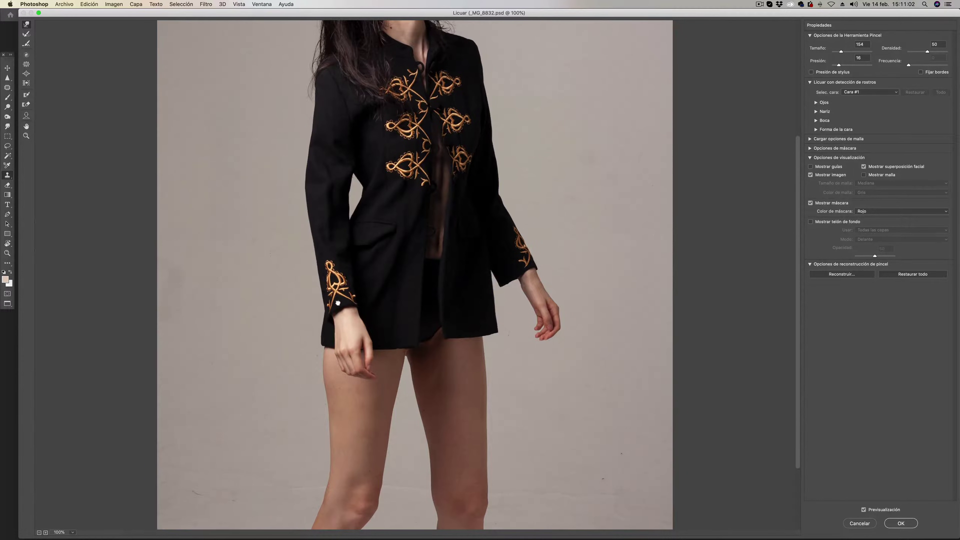
pyautogui.scroll(-5, 378, 295)
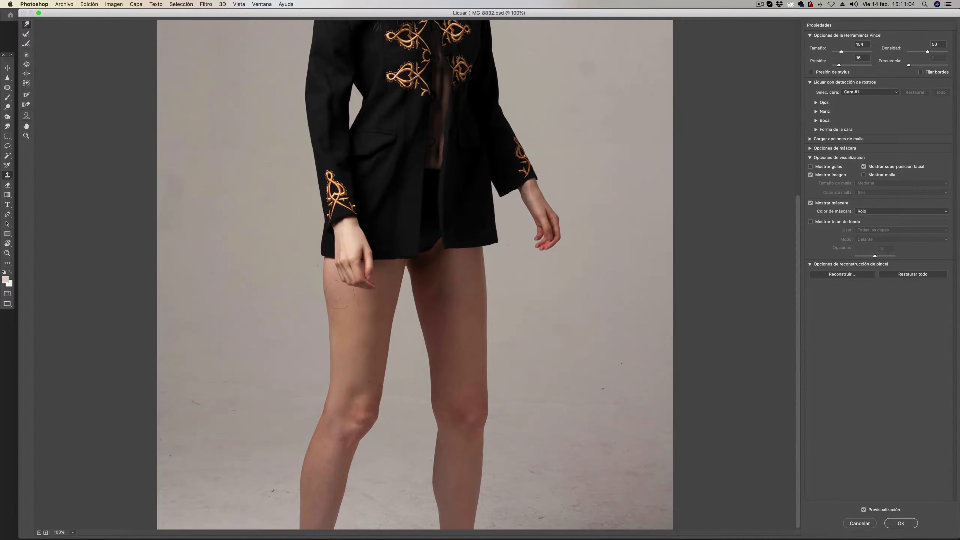
pyautogui.moveTo(302, 262); pyautogui.dragTo(321, 285)
pyautogui.moveTo(306, 261); pyautogui.dragTo(313, 278)
# - Slim the inner contours of the left and right knees
pyautogui.press('space')
pyautogui.moveTo(329, 407)
pyautogui.mouseDown()
pyautogui.moveTo(393, 406)
pyautogui.moveTo(392, 395)
pyautogui.mouseUp()
pyautogui.moveTo(428, 401); pyautogui.dragTo(434, 400)
pyautogui.scroll(3, 464, 305)
# - Push the jacket's left arm edge further inward in Liquify
pyautogui.scroll(4, 435, 303)
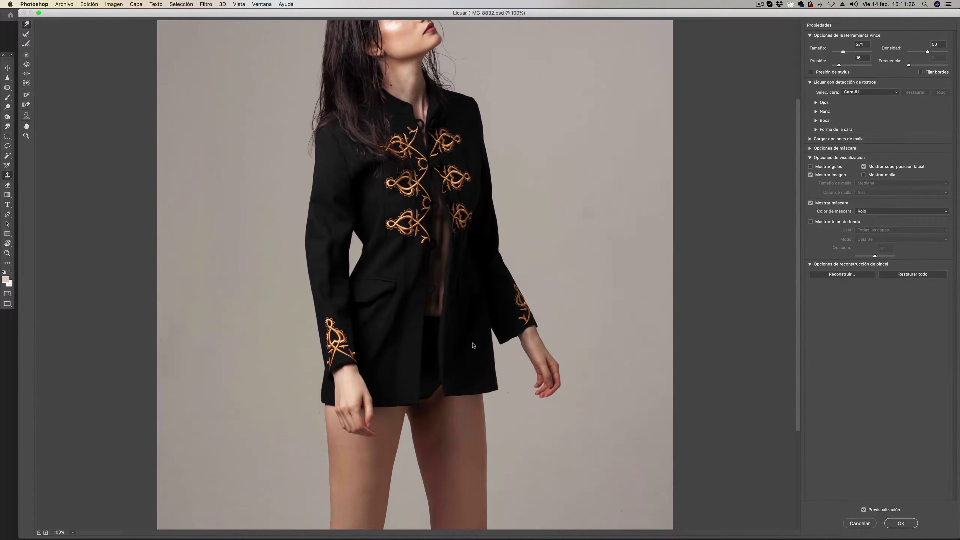
pyautogui.scroll(2, 397, 300)
pyautogui.scroll(2, 343, 296)
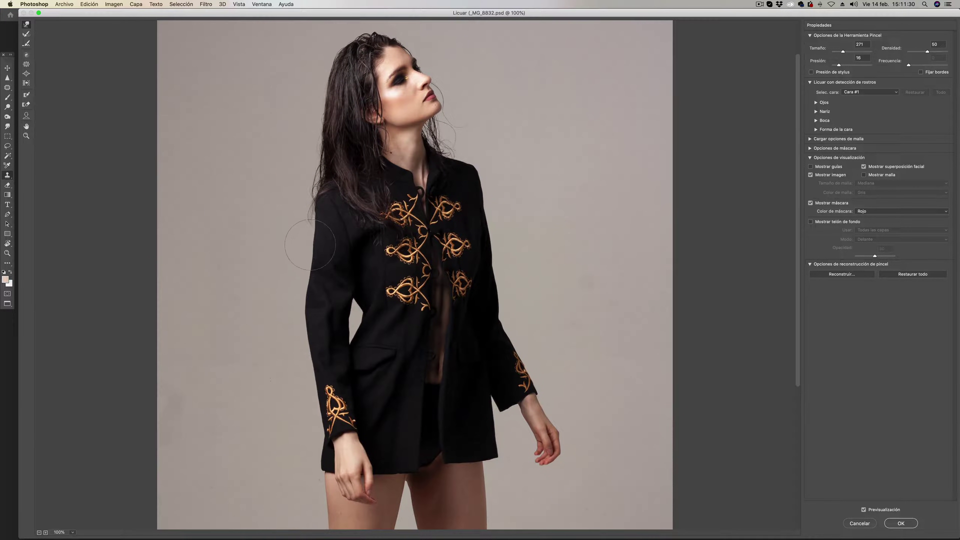
pyautogui.moveTo(367, 232); pyautogui.dragTo(369, 280)
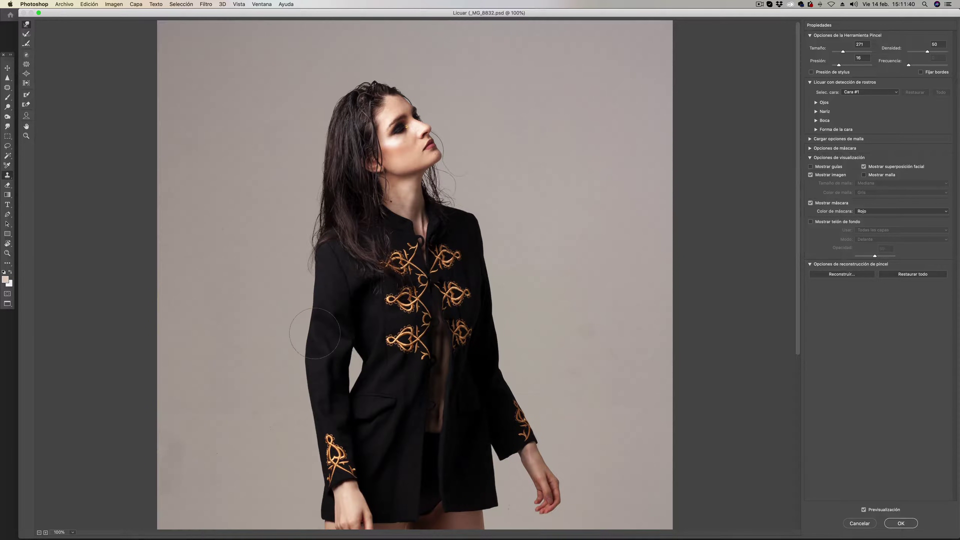
pyautogui.moveTo(289, 333)
pyautogui.mouseDown()
pyautogui.moveTo(335, 264)
pyautogui.moveTo(310, 265)
pyautogui.mouseUp()
# - Nudge the jacket's left edge near the cuff slightly inward
pyautogui.scroll(-5, 358, 348)
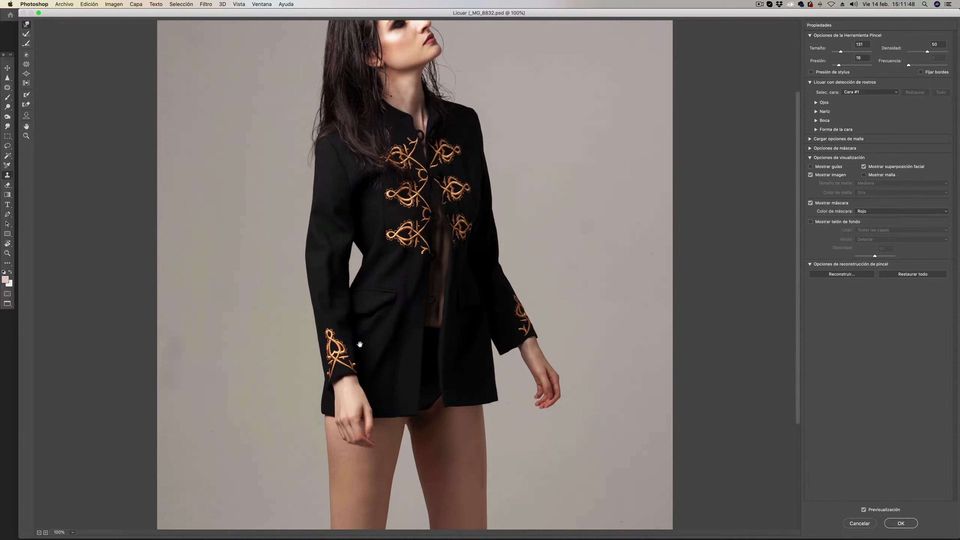
pyautogui.scroll(-3, 353, 331)
pyautogui.scroll(-2, 349, 364)
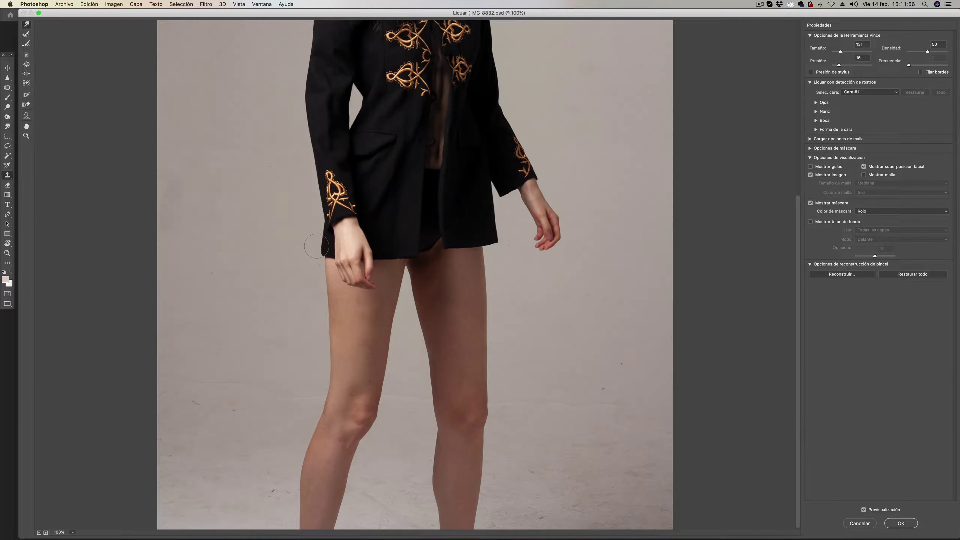
pyautogui.moveTo(313, 233); pyautogui.dragTo(316, 231)
pyautogui.scroll(5, 435, 198)
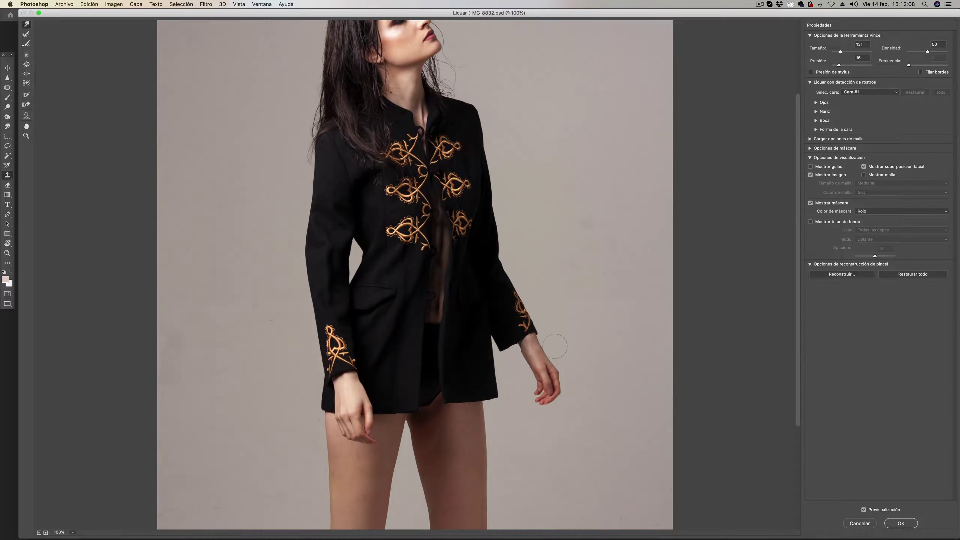
pyautogui.scroll(5, 527, 315)
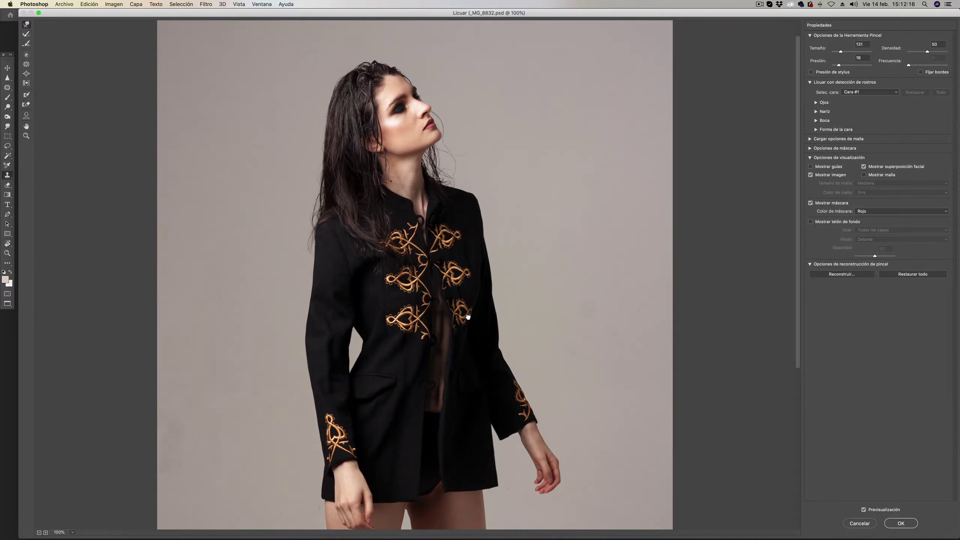
pyautogui.scroll(-5, 521, 219)
pyautogui.scroll(-3, 544, 272)
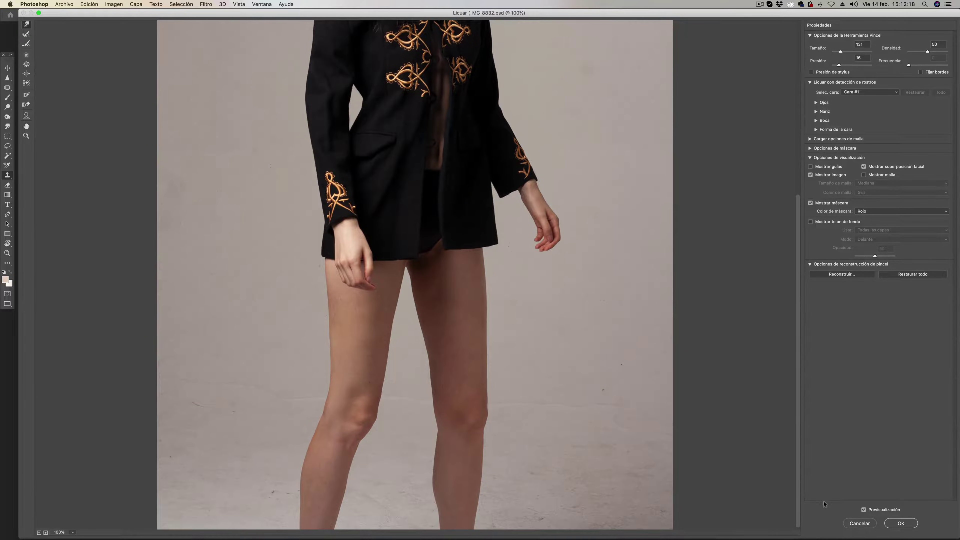
# - Apply the Liquify reshaping and zoom in on the model's face
pyautogui.click(901, 523)
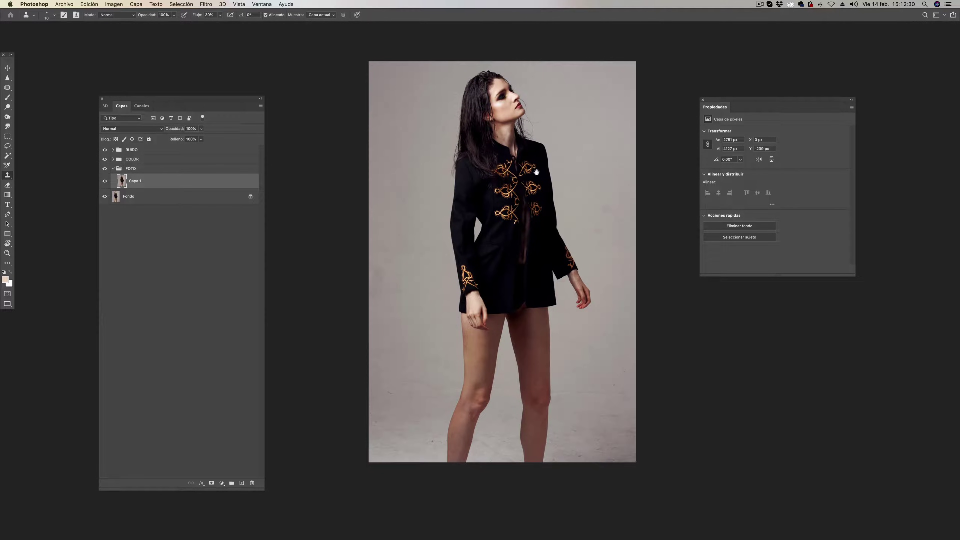
pyautogui.scroll(5, 526, 168)
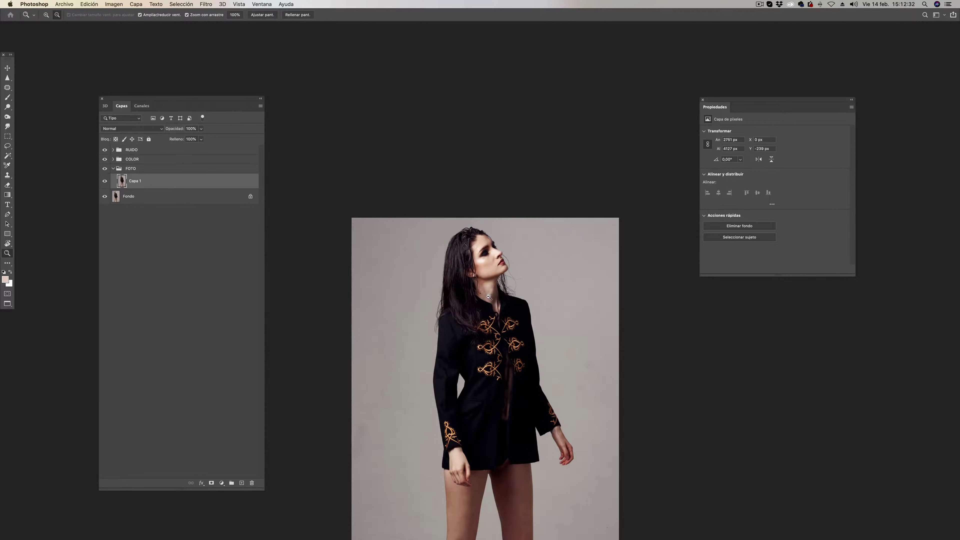
pyautogui.scroll(5, 491, 320)
pyautogui.scroll(5, 499, 313)
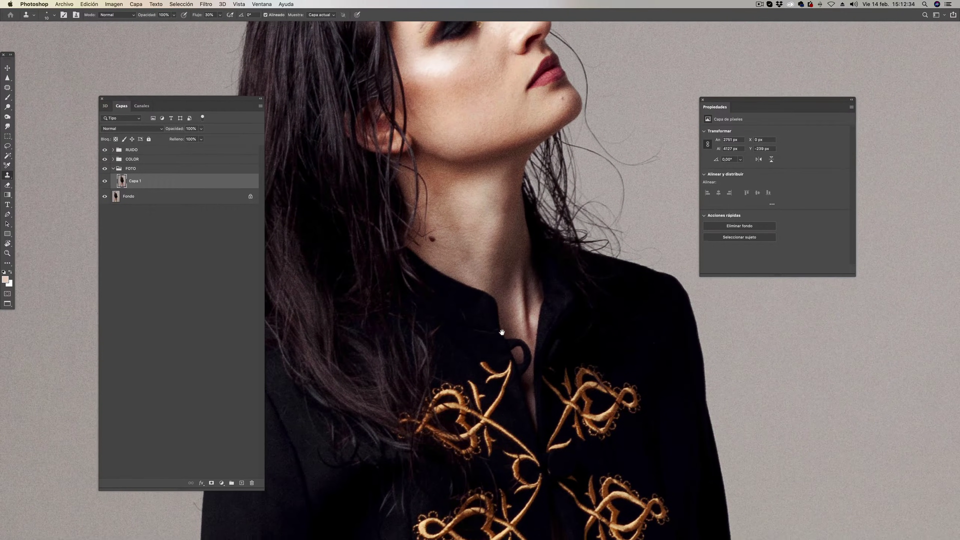
pyautogui.scroll(5, 503, 318)
pyautogui.scroll(1, 501, 327)
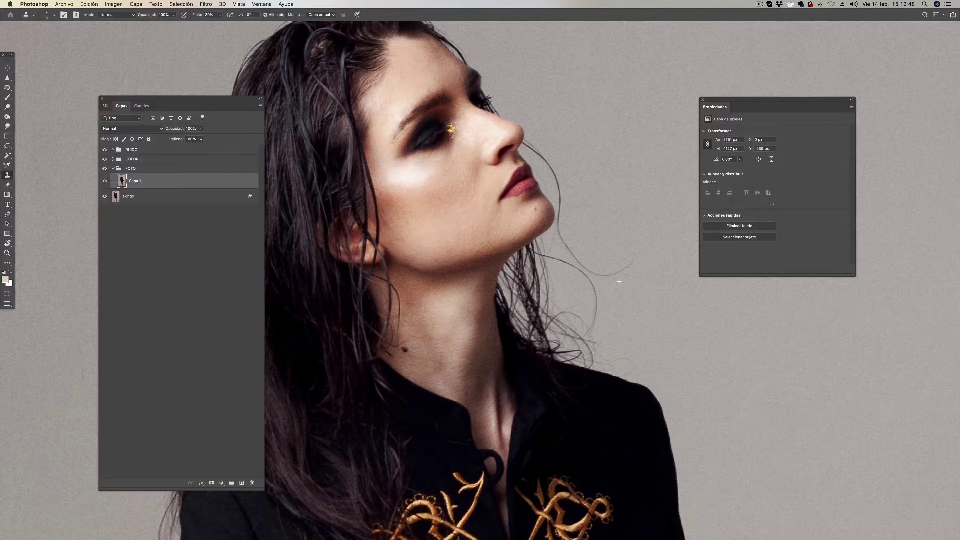
# - Pan and zoom around the face and jacket to inspect the reshaped model
pyautogui.scroll(-3, 617, 283)
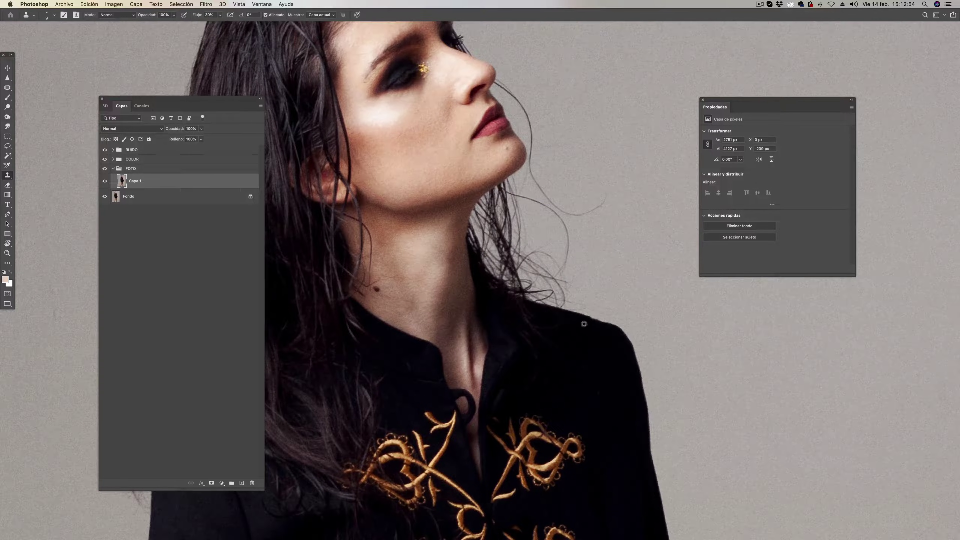
pyautogui.hscroll(-10, 539, 326)
pyautogui.scroll(-3, 540, 325)
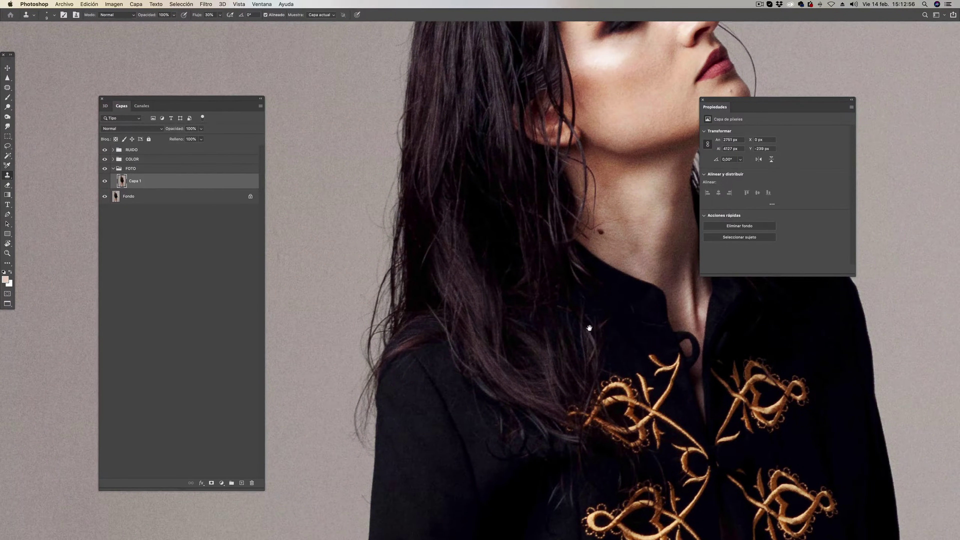
pyautogui.scroll(2, 590, 321)
pyautogui.scroll(5, 590, 303)
pyautogui.hscroll(3, 590, 280)
pyautogui.scroll(5, 590, 265)
pyautogui.scroll(3, 590, 262)
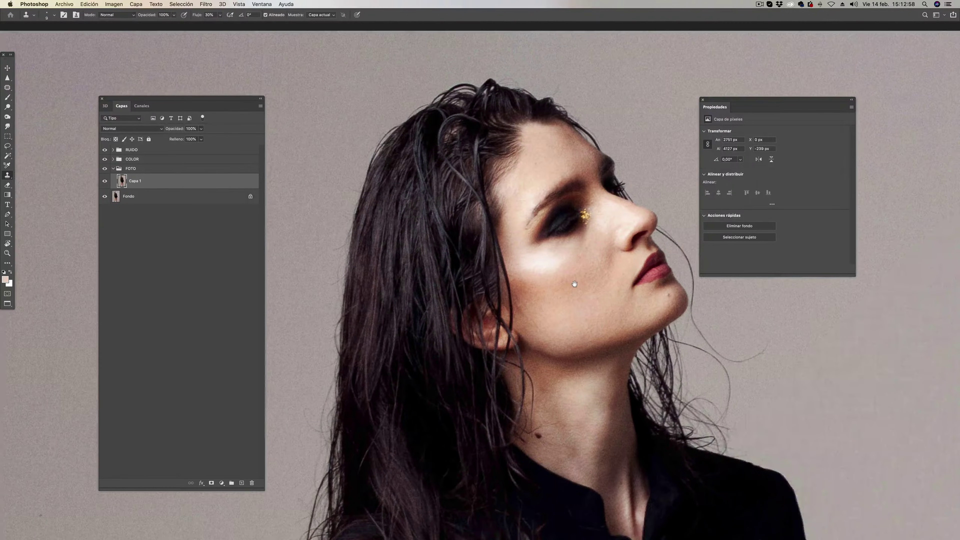
pyautogui.scroll(2, 578, 189)
pyautogui.hscroll(2, 567, 132)
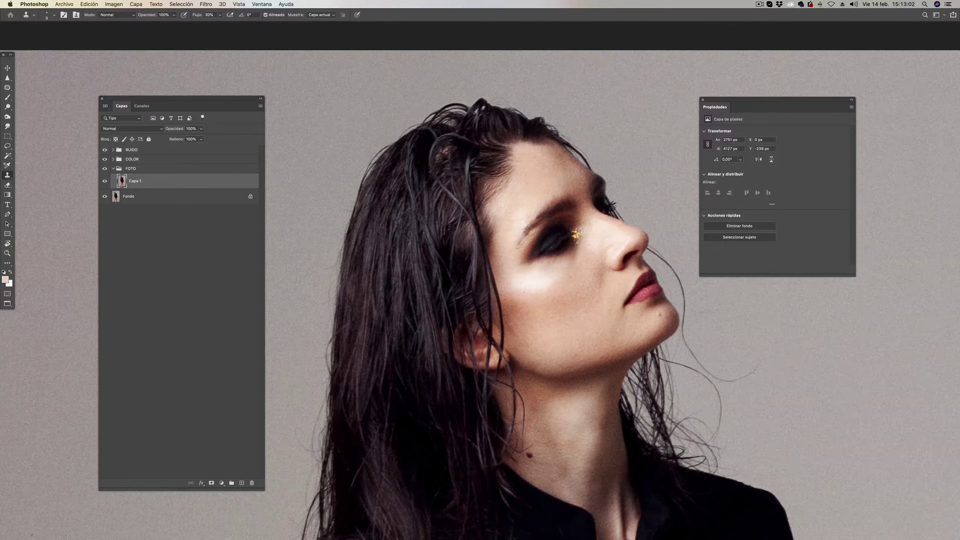
pyautogui.scroll(-2, 582, 240)
pyautogui.scroll(-2, 563, 232)
pyautogui.hscroll(2, 541, 222)
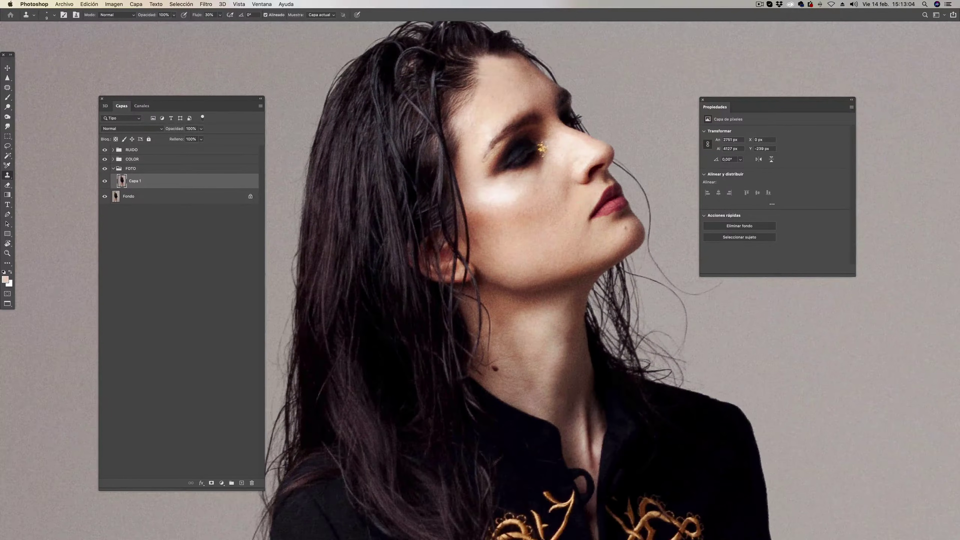
pyautogui.scroll(-1, 540, 223)
pyautogui.scroll(-5, 541, 223)
pyautogui.hscroll(-1, 529, 220)
# - Zoom and scroll to a close-up of the thighs just below the jacket hem
pyautogui.press('super+minus')
pyautogui.press('super+minus')
pyautogui.press('super+minus')
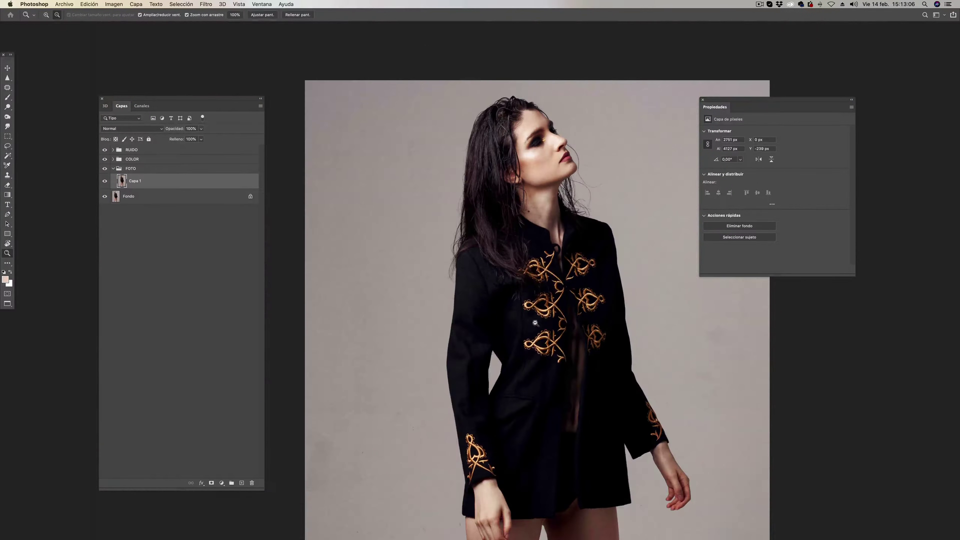
pyautogui.scroll(-1, 519, 214)
pyautogui.scroll(-5, 519, 213)
pyautogui.hscroll(1, 519, 213)
pyautogui.scroll(-1, 519, 214)
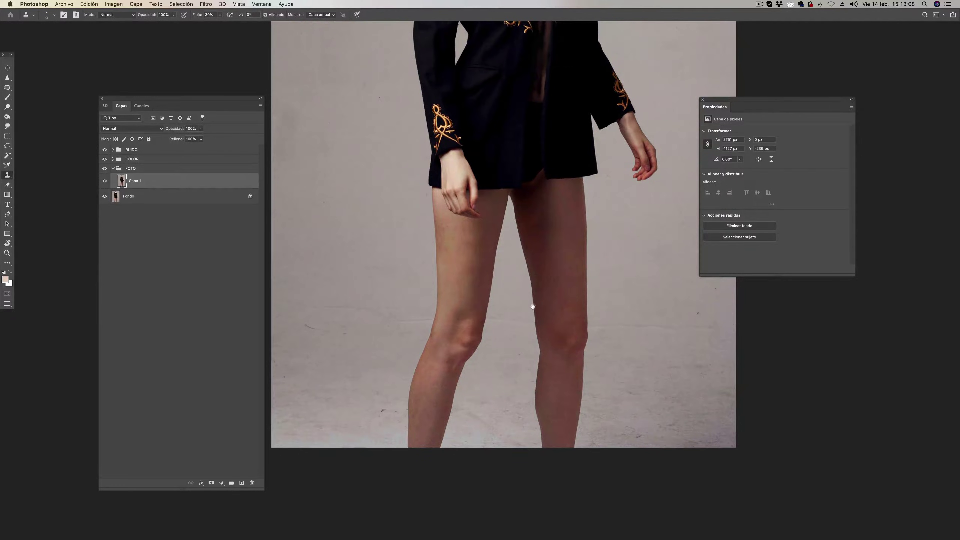
pyautogui.scroll(-1, 544, 308)
pyautogui.scroll(2, 553, 321)
pyautogui.hscroll(-1, 553, 322)
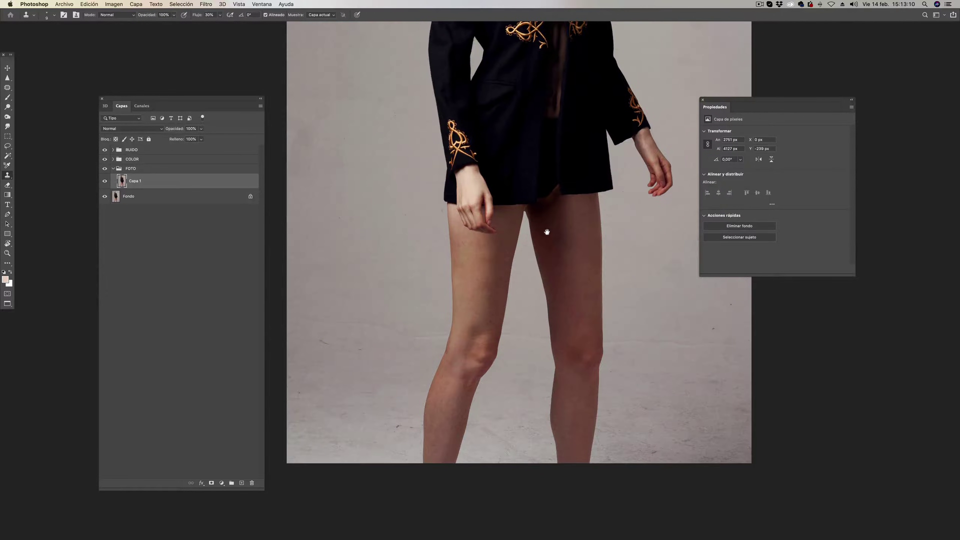
pyautogui.scroll(1, 544, 232)
pyautogui.hscroll(1, 544, 233)
pyautogui.scroll(1, 542, 234)
pyautogui.scroll(1, 538, 235)
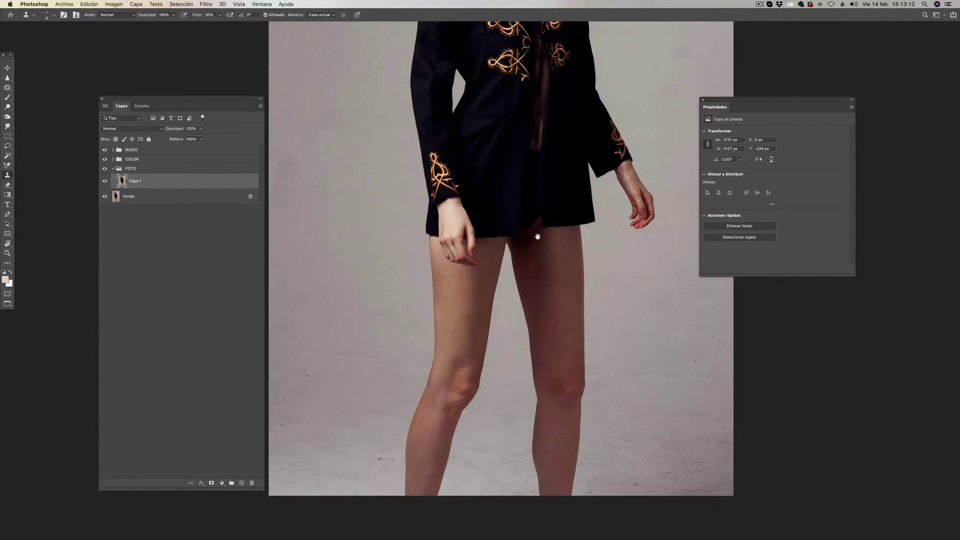
pyautogui.scroll(1, 529, 245)
pyautogui.hscroll(1, 529, 246)
pyautogui.scroll(1, 521, 259)
pyautogui.scroll(2, 518, 272)
pyautogui.scroll(1, 514, 275)
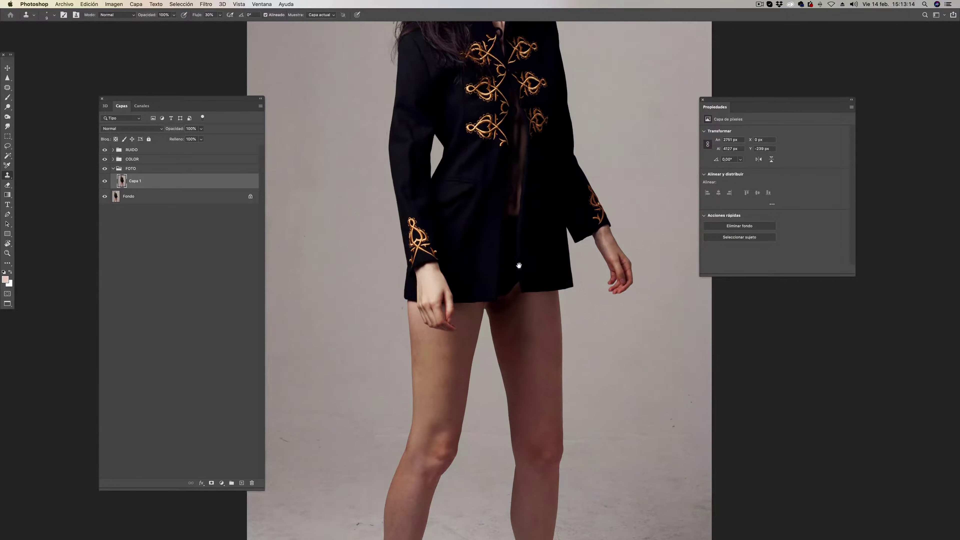
pyautogui.scroll(3, 529, 295)
pyautogui.scroll(3, 541, 284)
pyautogui.scroll(2, 540, 306)
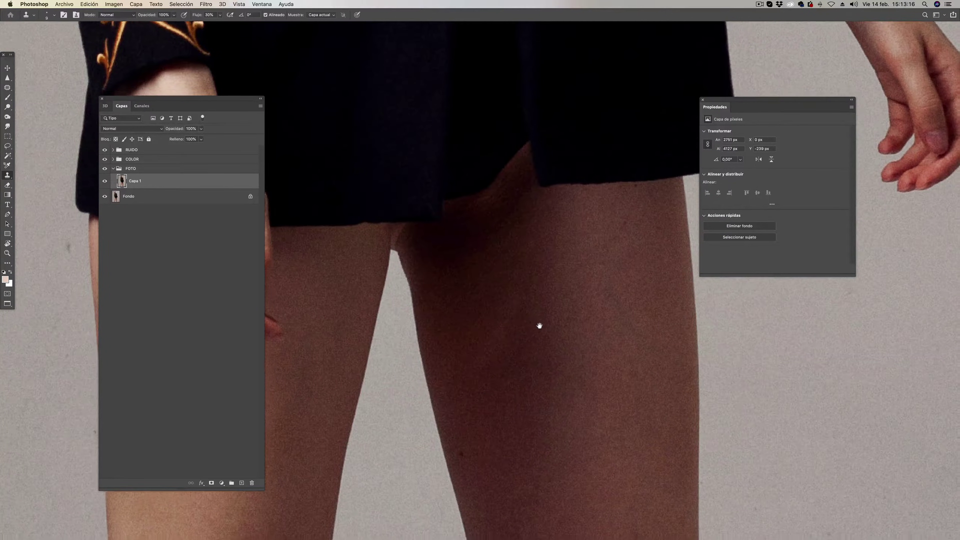
pyautogui.scroll(-1, 537, 321)
pyautogui.scroll(3, 524, 251)
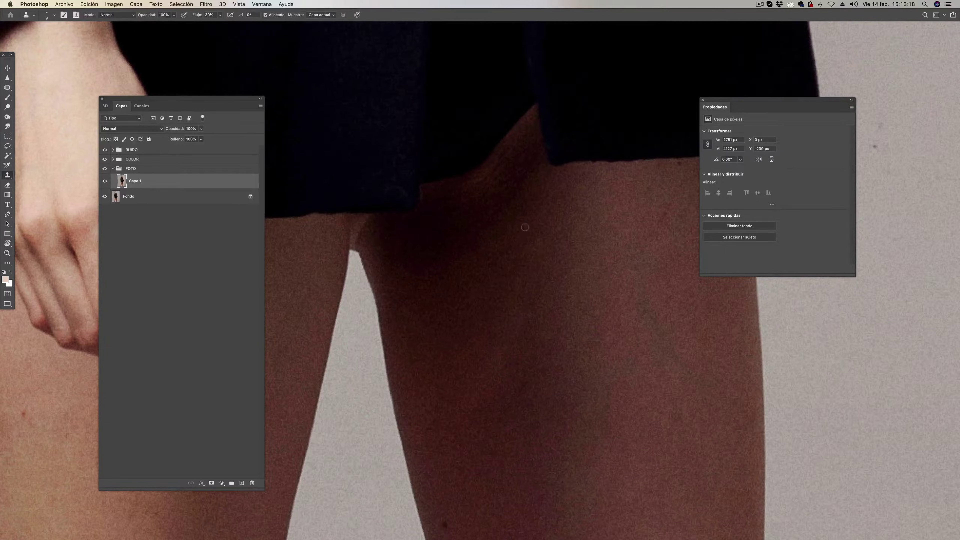
# - Set the Clone Stamp to 20% opacity and size 15, and clone clean skin onto the thigh
pyautogui.press('2')
pyautogui.press(']')
pyautogui.press(']')
pyautogui.press(']')
pyautogui.press(']')
pyautogui.keyDown('alt'); pyautogui.click(521, 156); pyautogui.keyUp('alt')
pyautogui.moveTo(457, 199); pyautogui.dragTo(514, 168)
# - Resample skin near the hem and smooth the uneven upper-thigh skin along the hem edge
pyautogui.keyDown('alt'); pyautogui.click(482, 214); pyautogui.keyUp('alt')
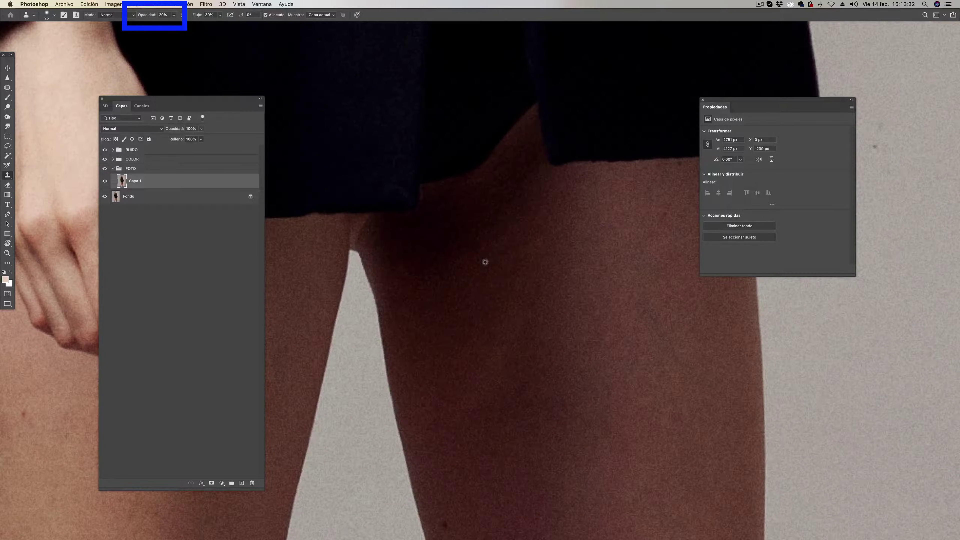
pyautogui.moveTo(487, 236)
pyautogui.mouseDown()
pyautogui.moveTo(506, 208)
pyautogui.moveTo(542, 267)
pyautogui.moveTo(554, 334)
pyautogui.mouseUp()
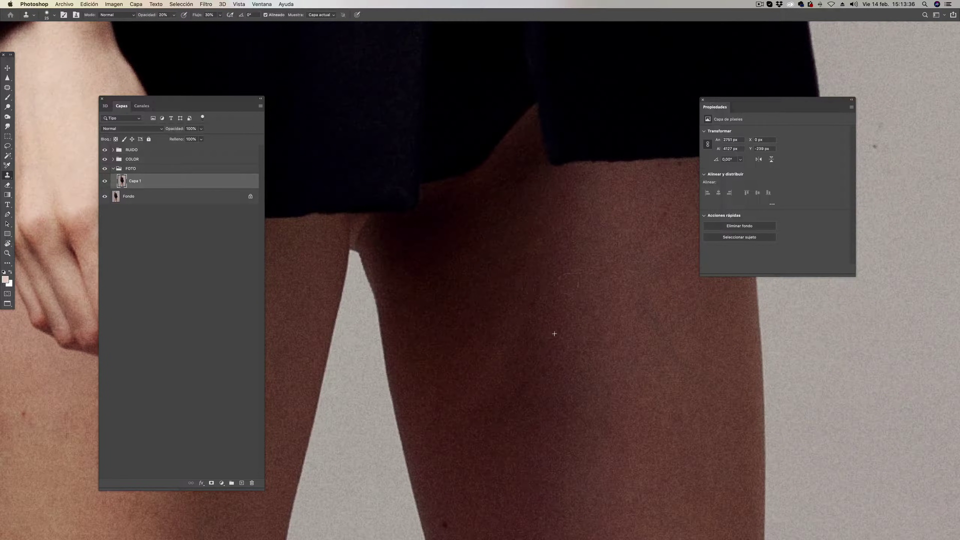
pyautogui.scroll(3, 488, 242)
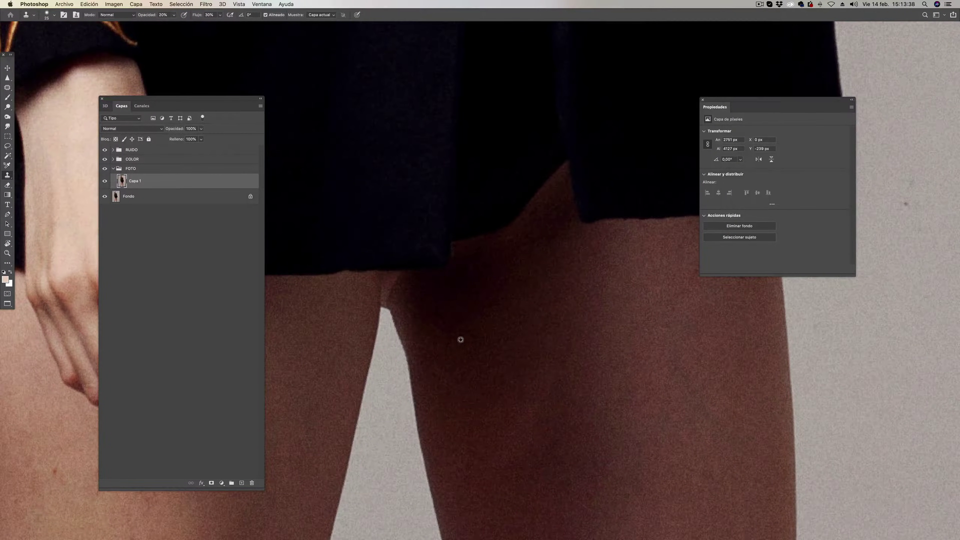
pyautogui.moveTo(427, 325)
pyautogui.mouseDown()
pyautogui.moveTo(521, 266)
pyautogui.moveTo(539, 206)
pyautogui.moveTo(586, 284)
pyautogui.mouseUp()
pyautogui.moveTo(570, 326); pyautogui.dragTo(503, 182)
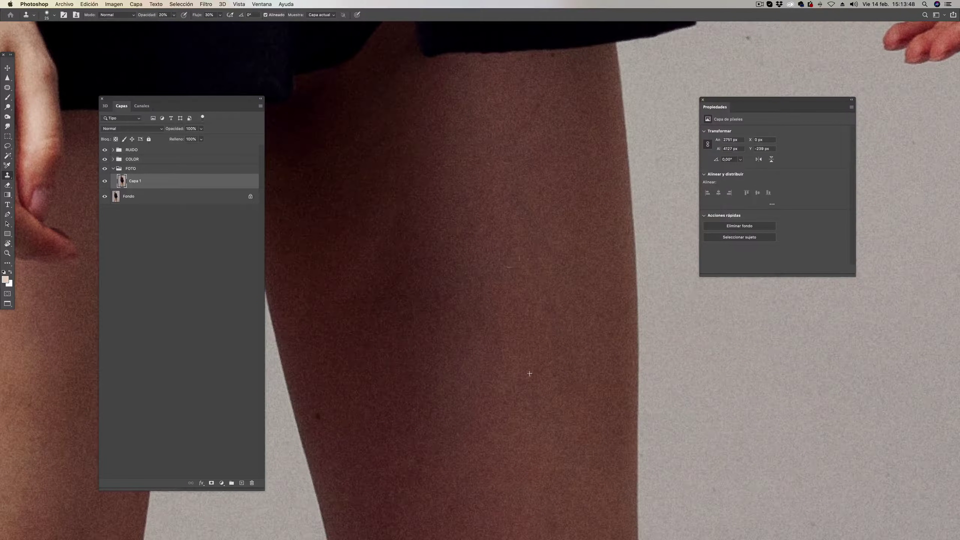
# - Sample clean lower-thigh skin and clone over three small leg blemishes
pyautogui.scroll(-5, 469, 268)
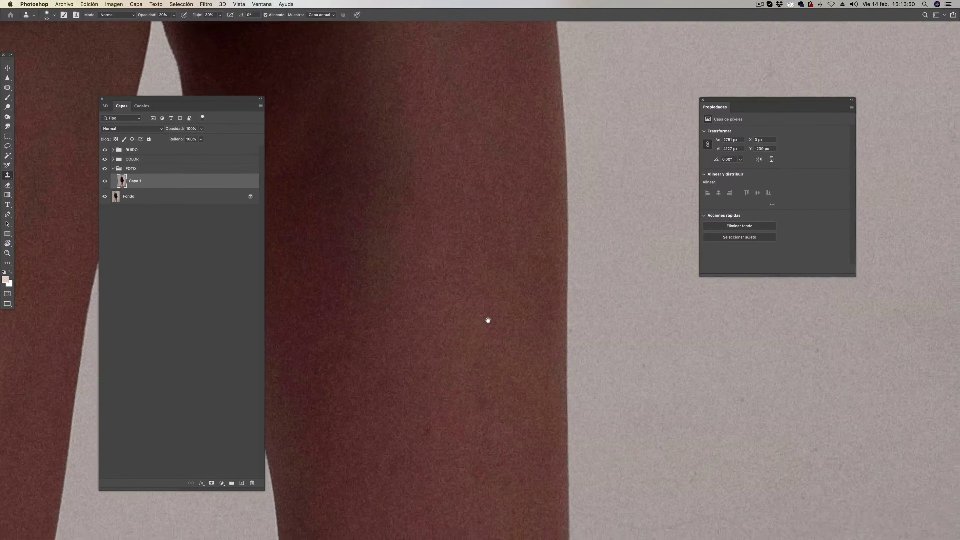
pyautogui.scroll(-2, 489, 320)
pyautogui.scroll(-3, 550, 249)
pyautogui.keyDown('alt'); pyautogui.click(480, 314); pyautogui.keyUp('alt')
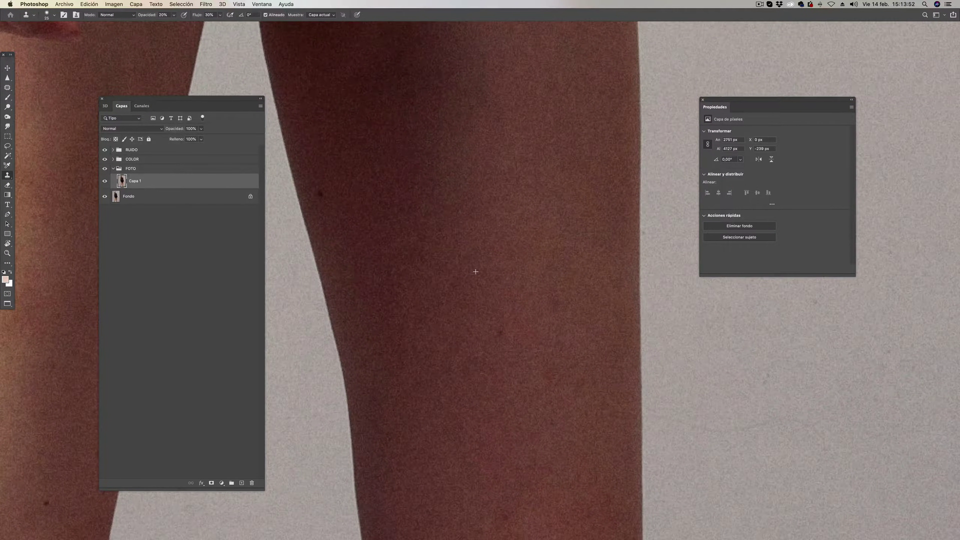
pyautogui.moveTo(475, 272); pyautogui.dragTo(505, 268)
pyautogui.click(507, 259)
pyautogui.click(556, 228)
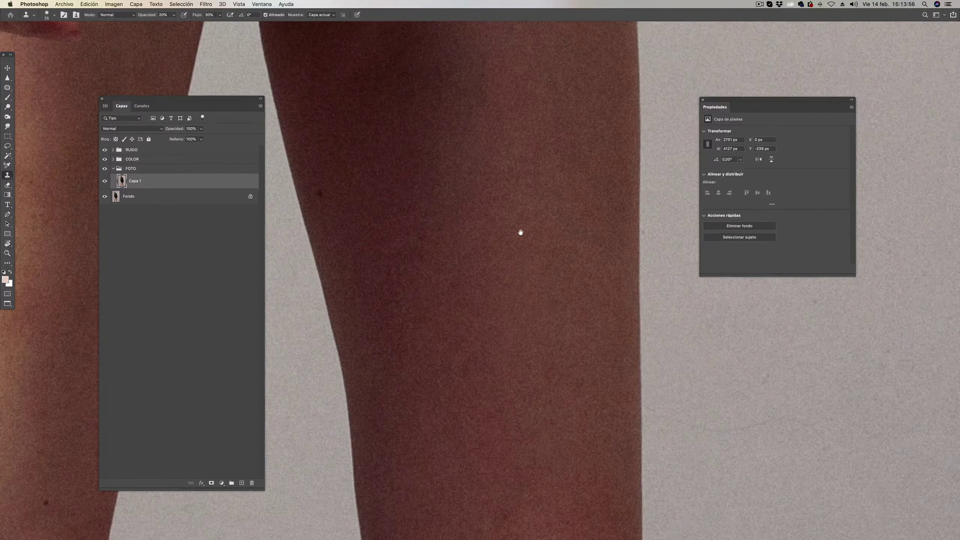
# - Pan down and across the image to the model's knees and lower legs
pyautogui.scroll(-3, 521, 230)
pyautogui.scroll(3, 484, 270)
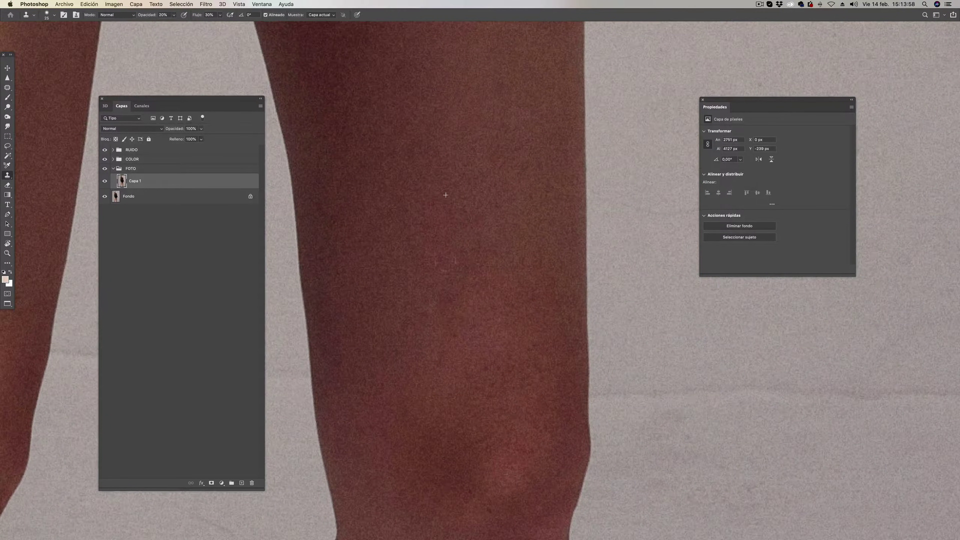
pyautogui.scroll(-5, 471, 247)
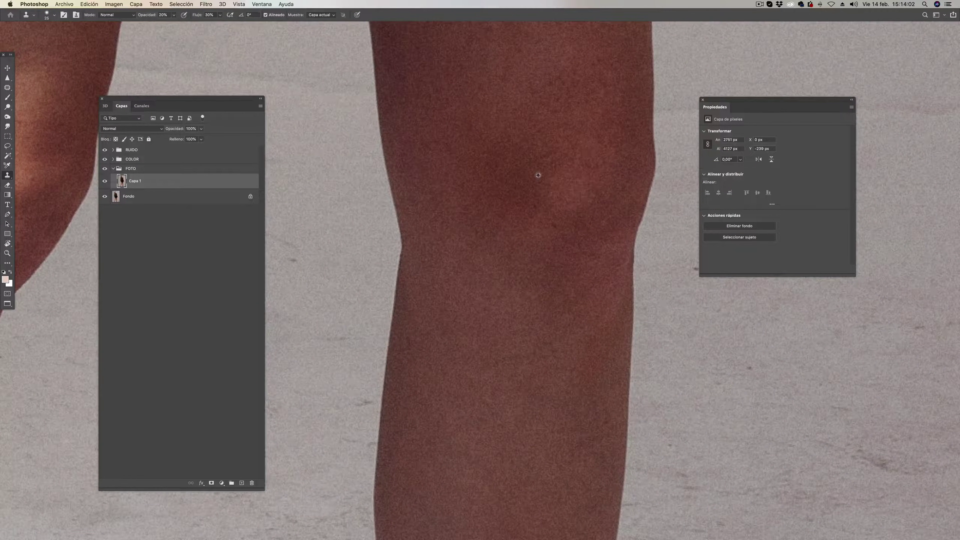
pyautogui.hscroll(-5, 499, 275)
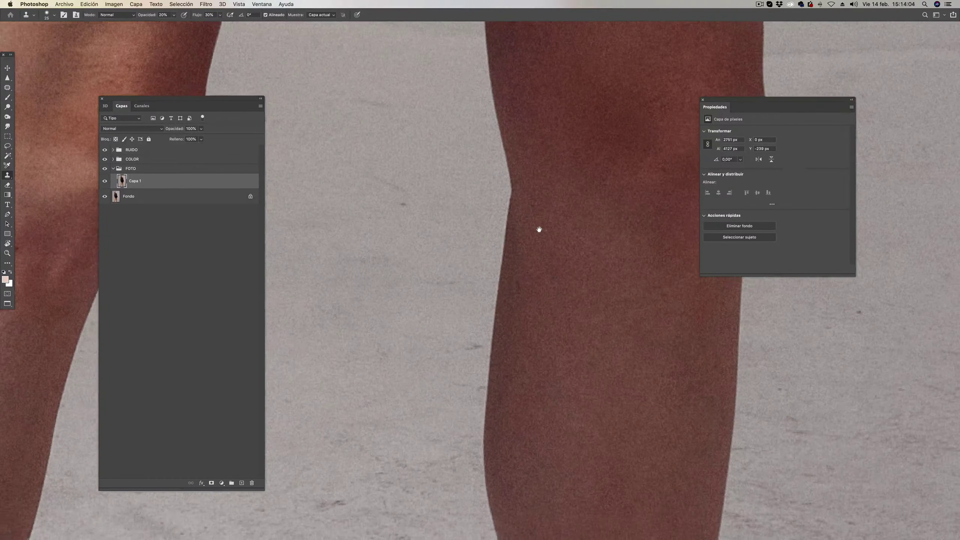
pyautogui.hscroll(-4, 527, 237)
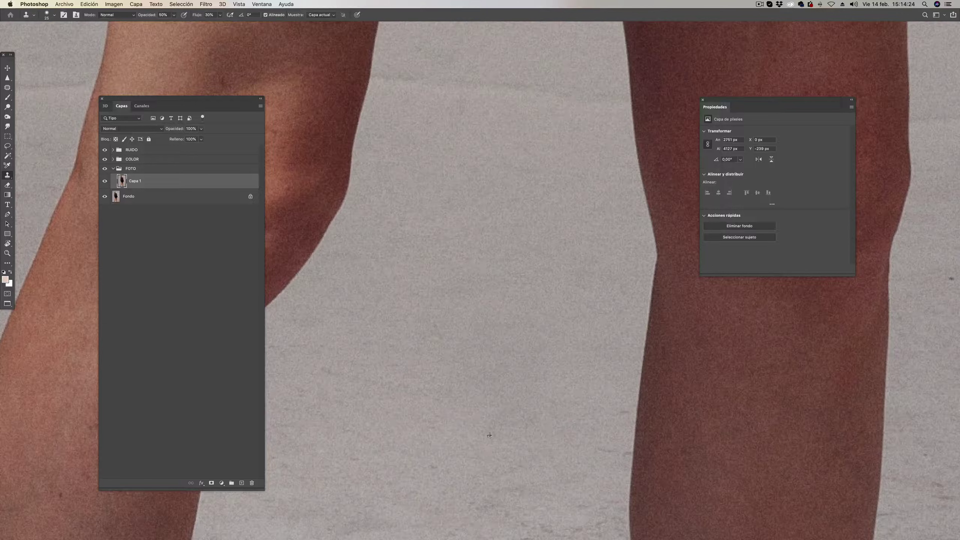
pyautogui.hscroll(-10, 465, 410)
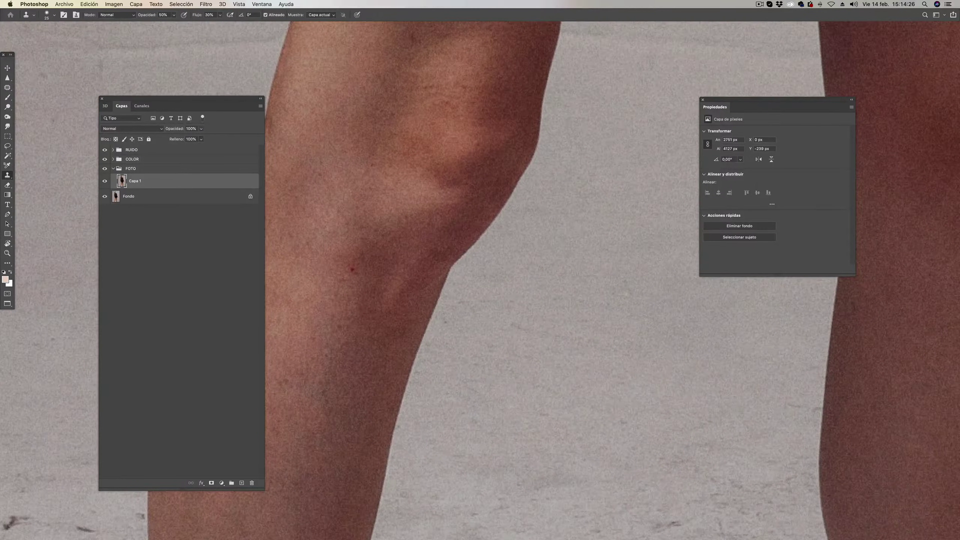
pyautogui.hscroll(-8, 475, 294)
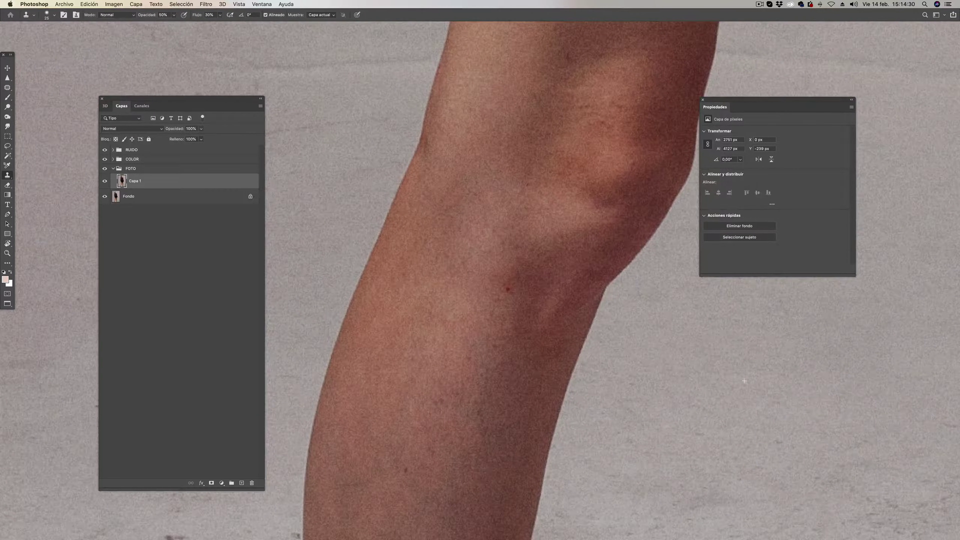
pyautogui.hscroll(11, 718, 322)
pyautogui.hscroll(4, 586, 259)
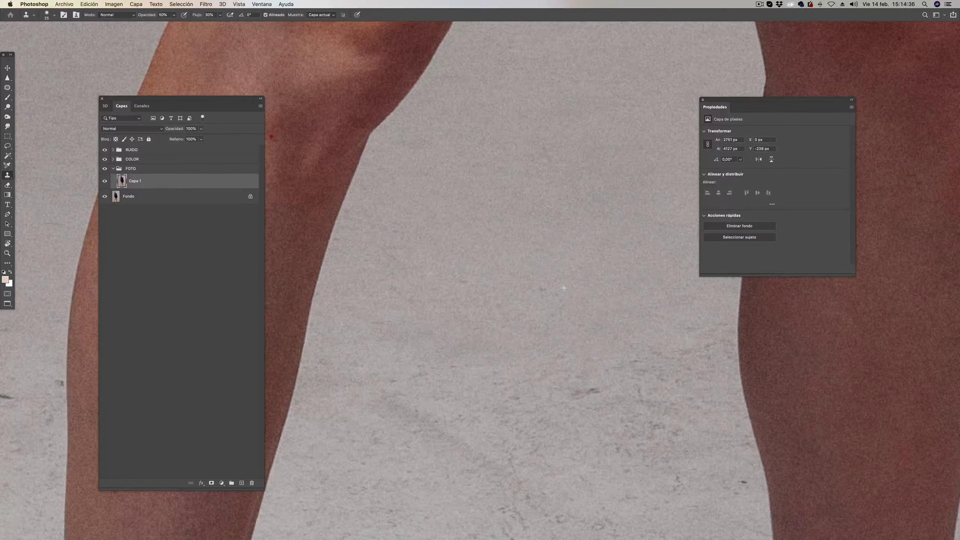
pyautogui.scroll(-3, 563, 288)
pyautogui.scroll(-10, 454, 295)
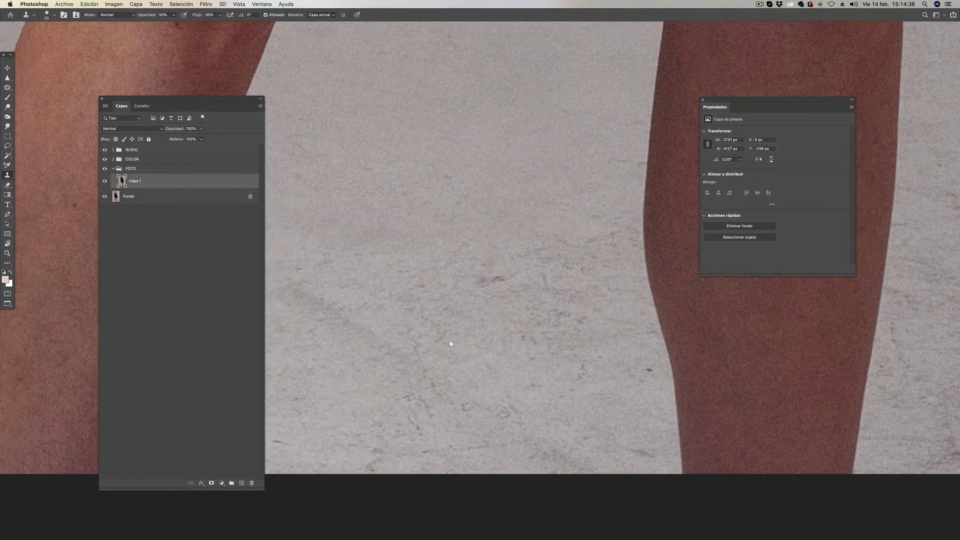
pyautogui.hscroll(-10, 449, 344)
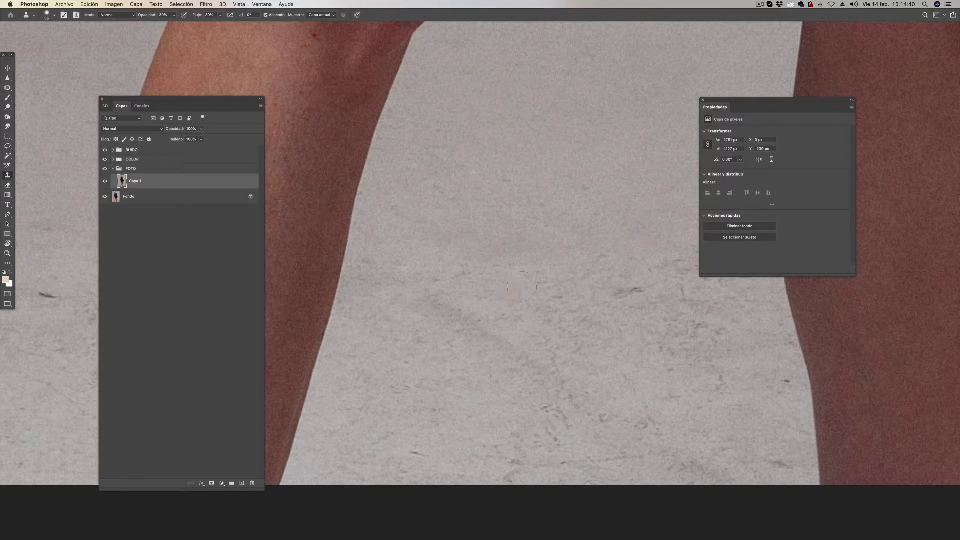
# - Enlarge the Clone Stamp brush to 50 and work across the grey floor between the lower legs
pyautogui.press(']')
pyautogui.press(']')
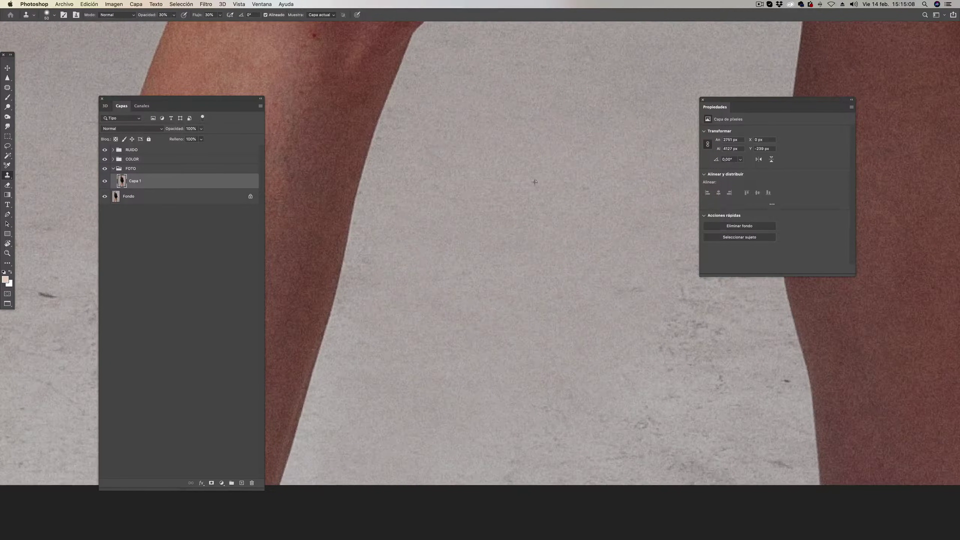
pyautogui.hscroll(5, 537, 210)
pyautogui.scroll(-2, 518, 205)
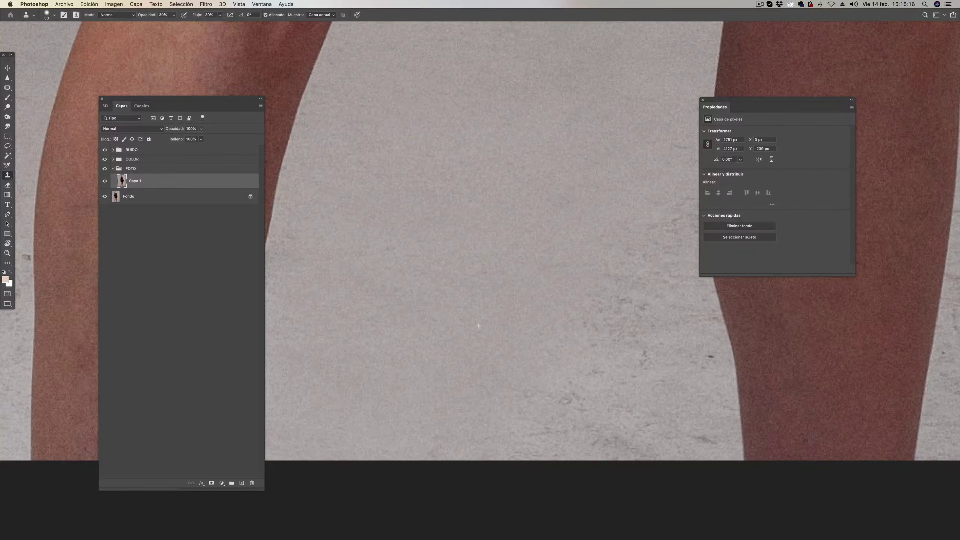
pyautogui.hscroll(2, 532, 274)
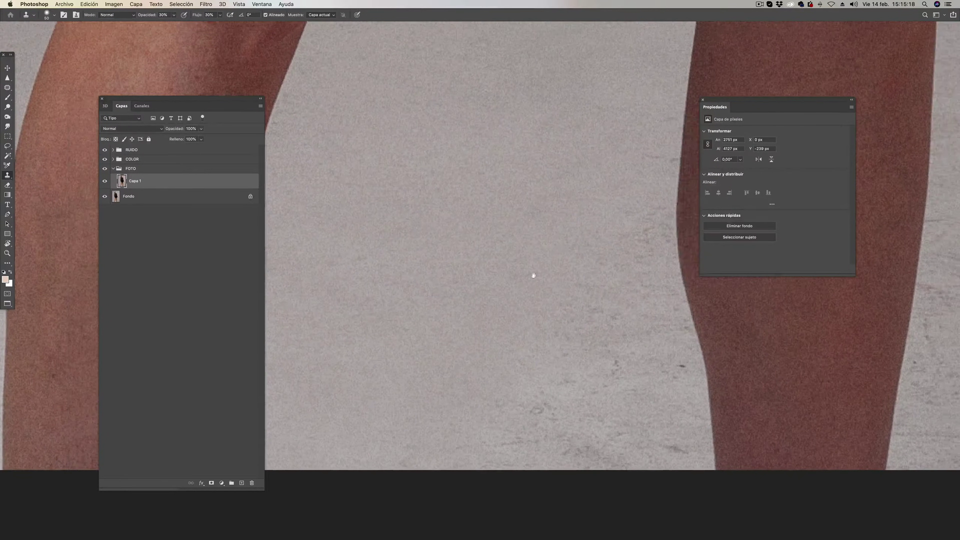
pyautogui.scroll(3, 505, 263)
pyautogui.hscroll(2, 506, 263)
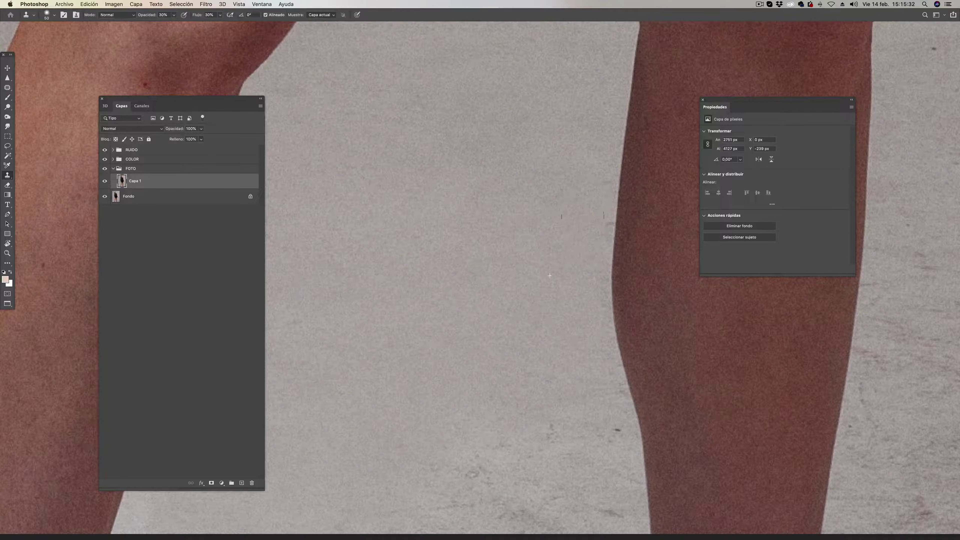
pyautogui.scroll(-5, 549, 275)
pyautogui.scroll(-3, 536, 251)
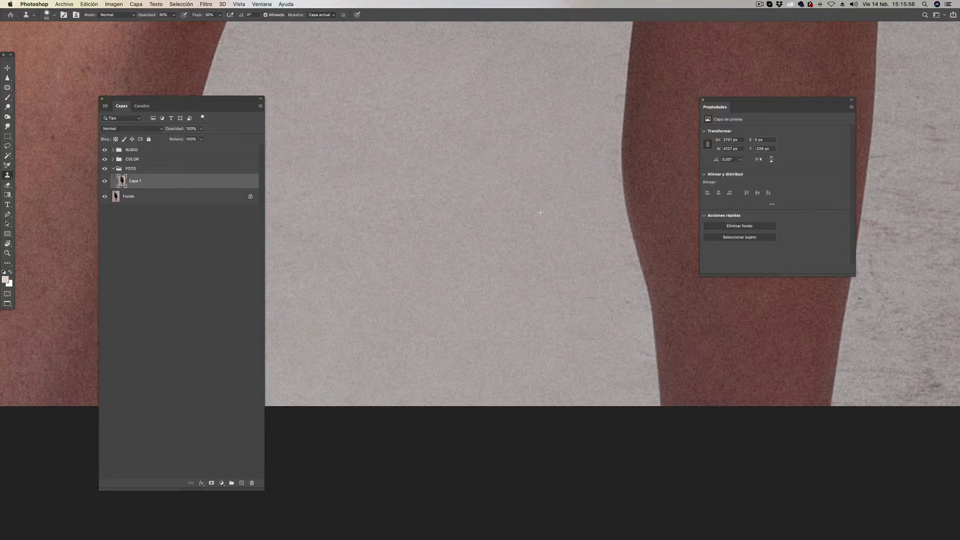
pyautogui.hscroll(15, 544, 321)
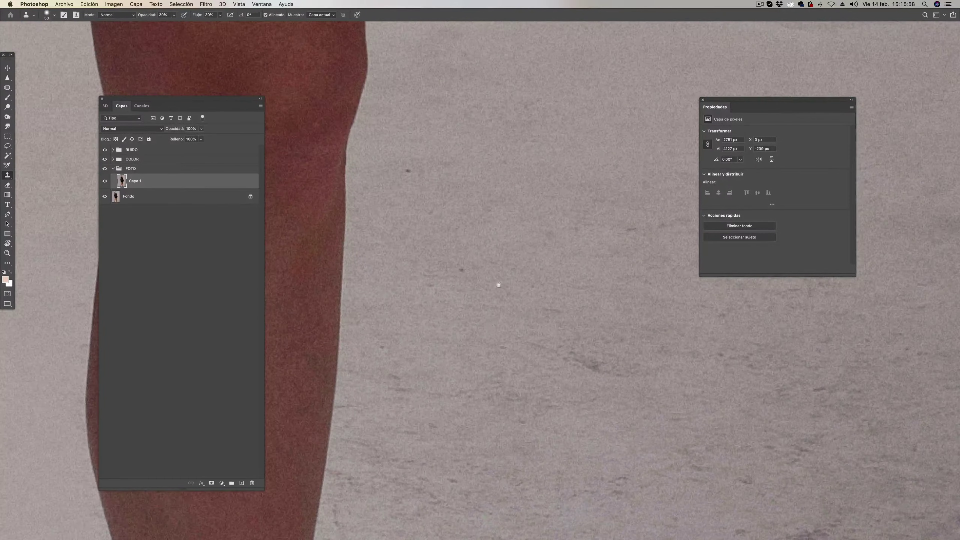
pyautogui.scroll(5, 497, 265)
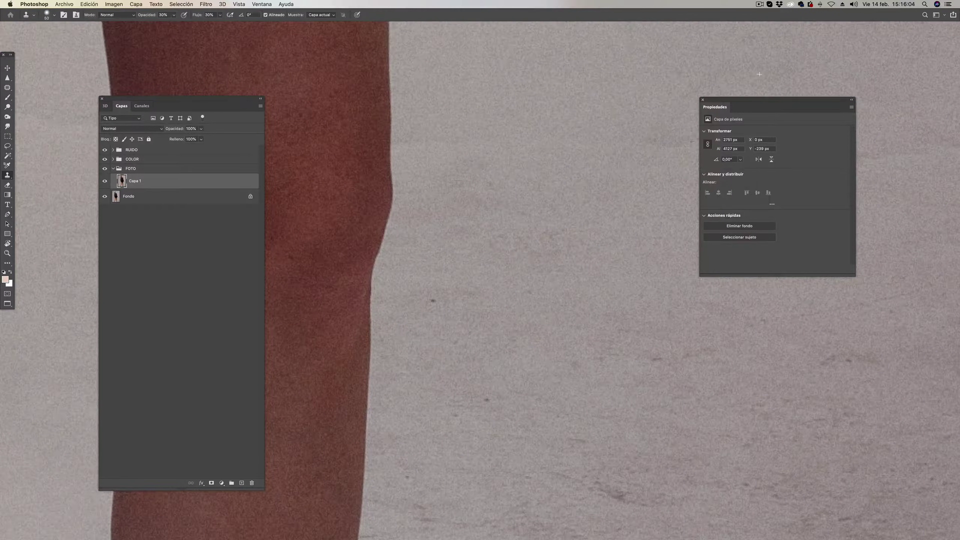
pyautogui.scroll(-3, 603, 163)
pyautogui.scroll(-3, 568, 186)
pyautogui.scroll(-3, 529, 197)
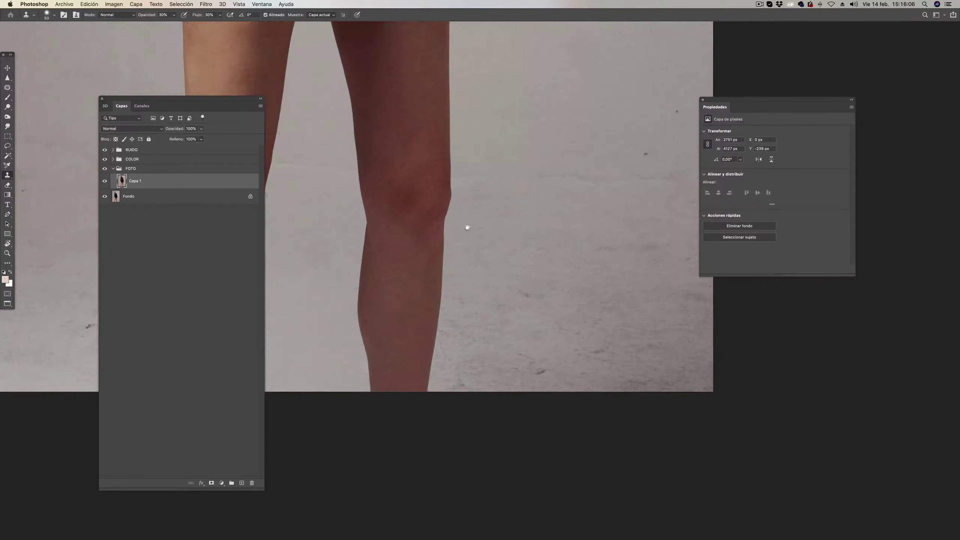
pyautogui.scroll(-2, 466, 188)
pyautogui.scroll(1, 466, 188)
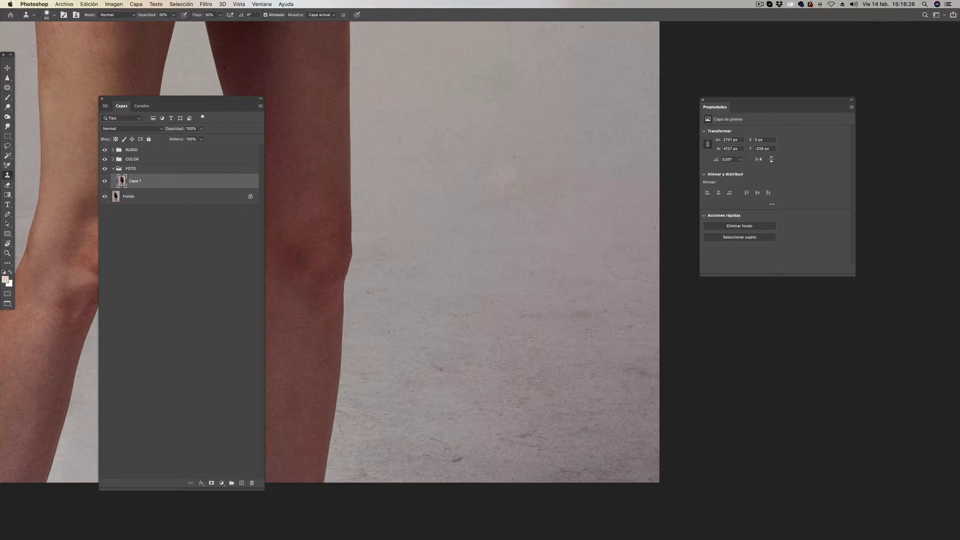
# - Resize the Clone Stamp to 200 and clone out the dark floor blemish right of the knee
pyautogui.press(']')
pyautogui.press(']')
pyautogui.press(']')
pyautogui.press(']')
pyautogui.press(']')
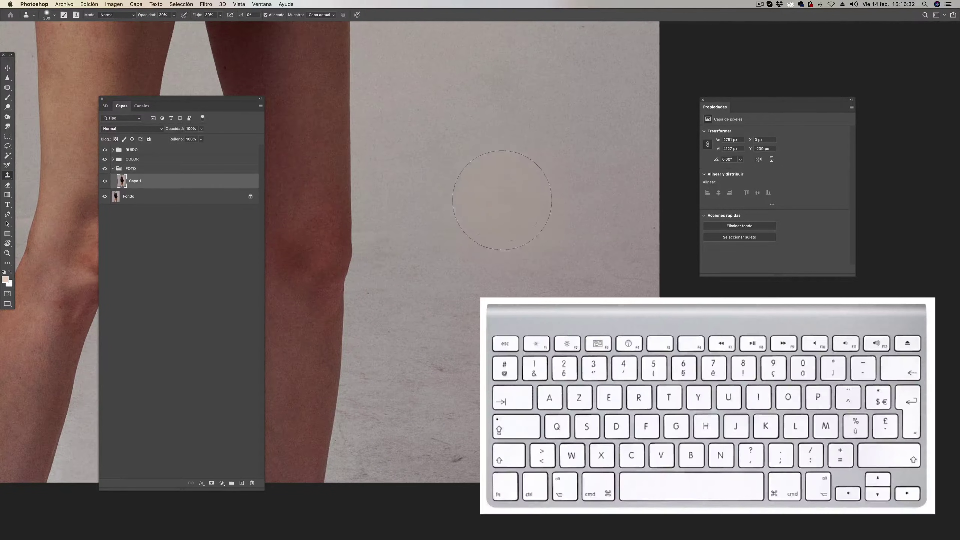
pyautogui.press('[')
pyautogui.press('[')
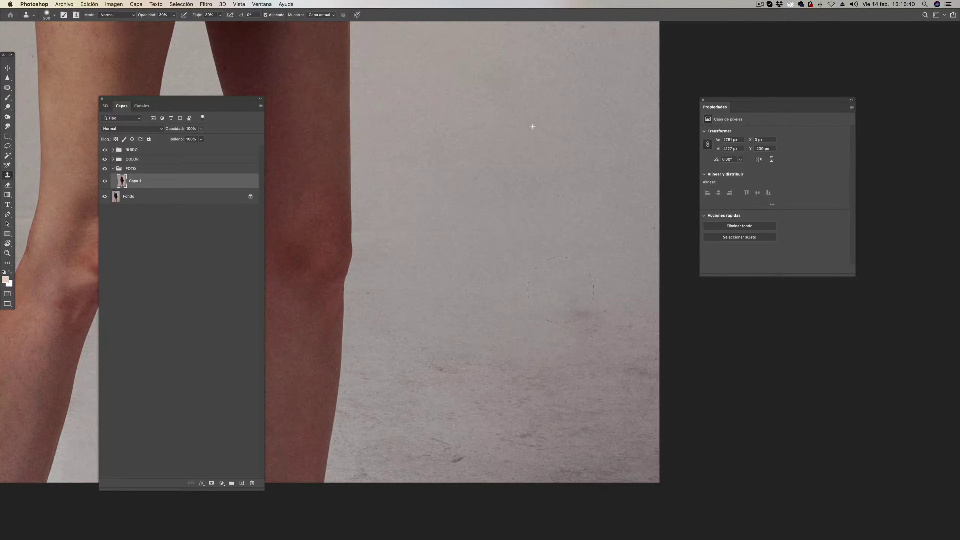
pyautogui.click(582, 314)
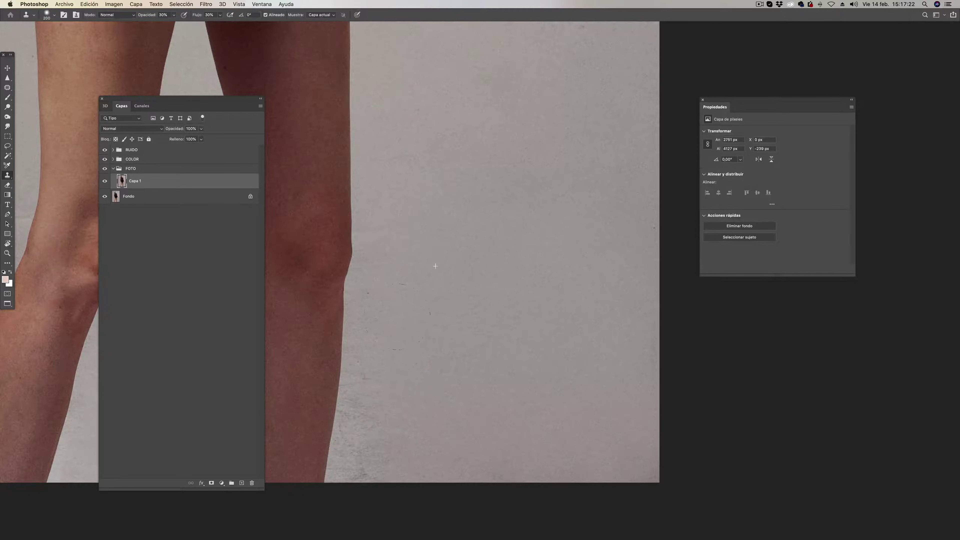
# - Zoom in on the knee and draw a curved Pen path along the leg's outer edge
pyautogui.press('z')
pyautogui.moveTo(407, 344); pyautogui.dragTo(415, 232)
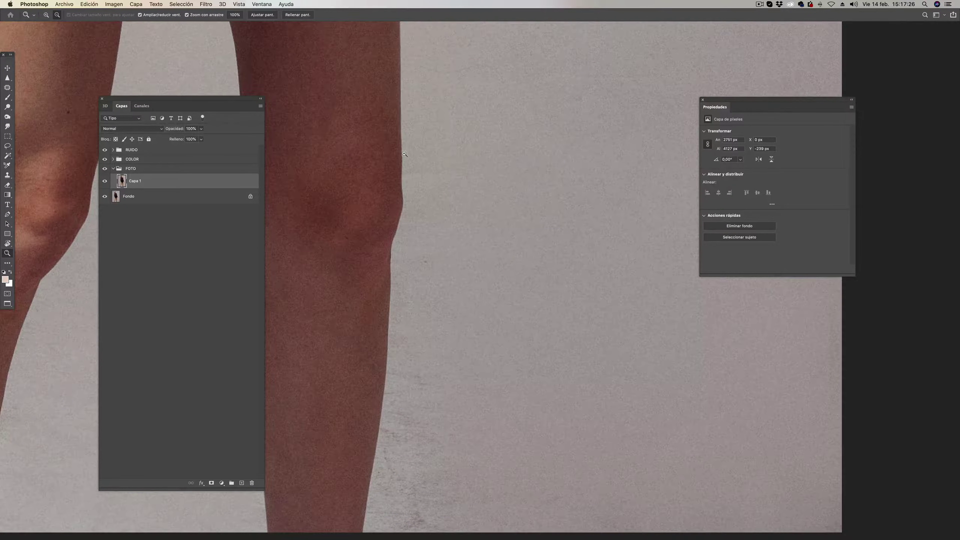
pyautogui.press('p')
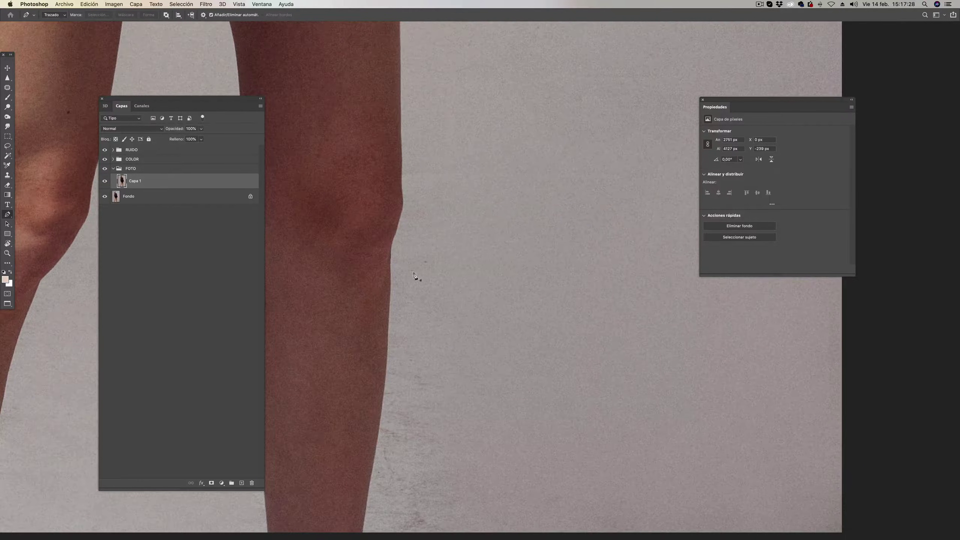
pyautogui.click(401, 188)
pyautogui.click(390, 246)
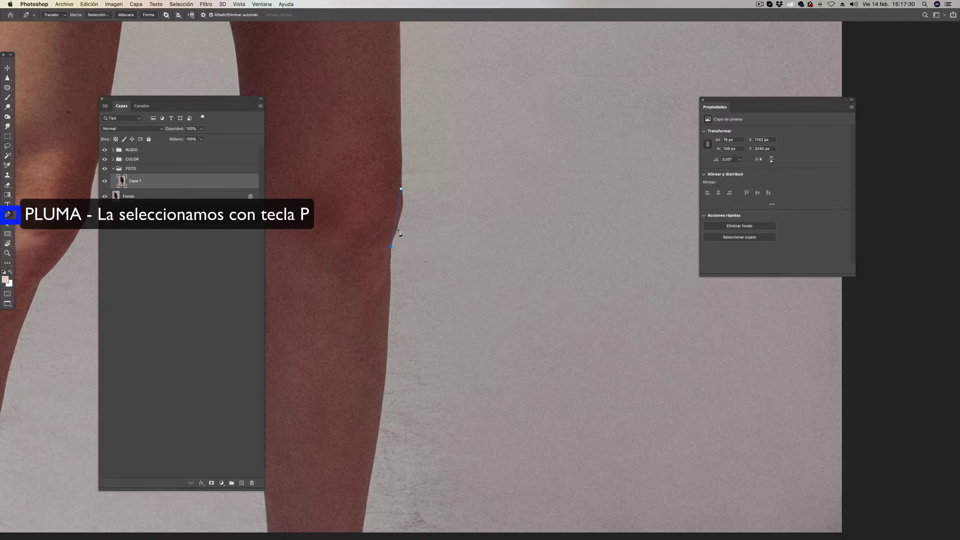
pyautogui.click(396, 220)
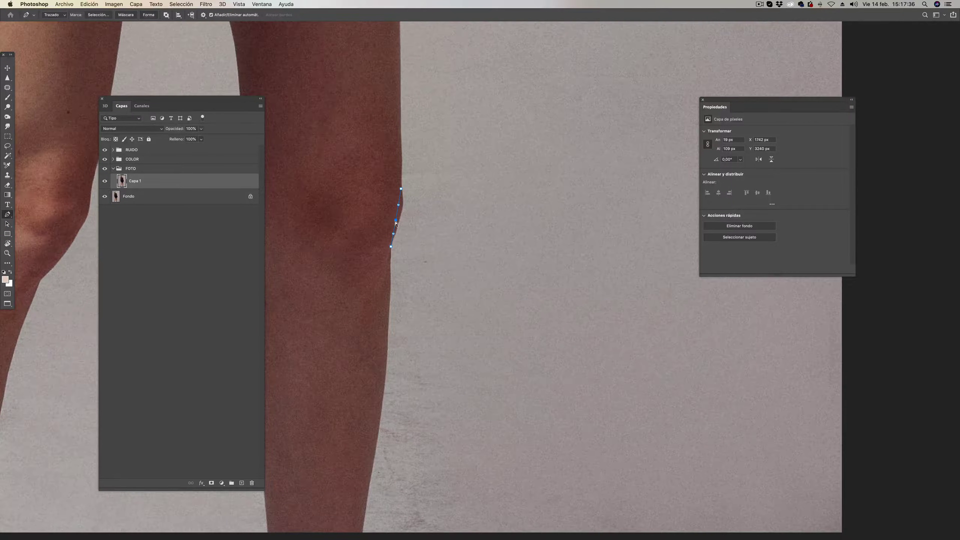
pyautogui.moveTo(395, 219); pyautogui.dragTo(400, 219)
pyautogui.click(361, 530)
pyautogui.click(376, 387)
pyautogui.moveTo(381, 386); pyautogui.dragTo(383, 386)
# - Extend the path around the backdrop beyond the image edges and close it at the knee
pyautogui.scroll(-5, 417, 360)
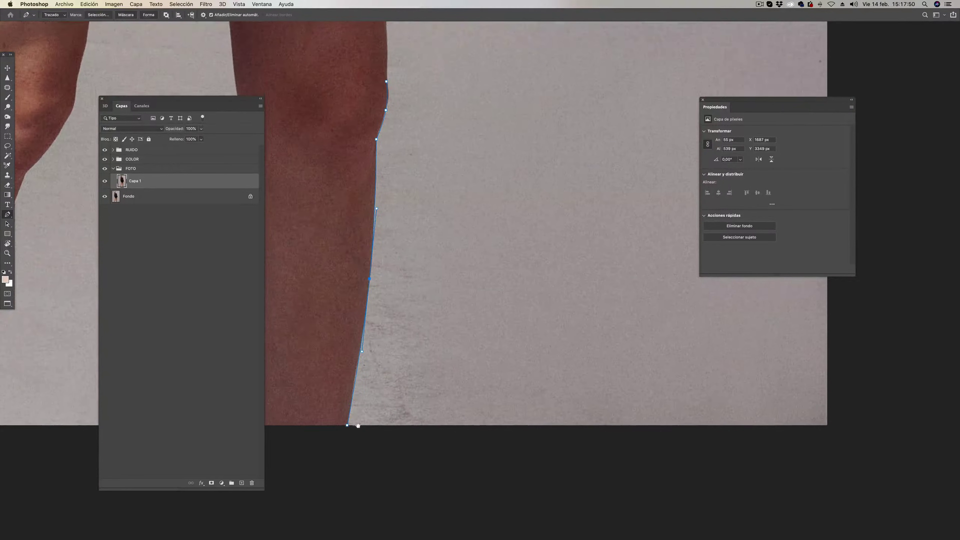
pyautogui.click(347, 433)
pyautogui.click(835, 449)
pyautogui.click(883, 371)
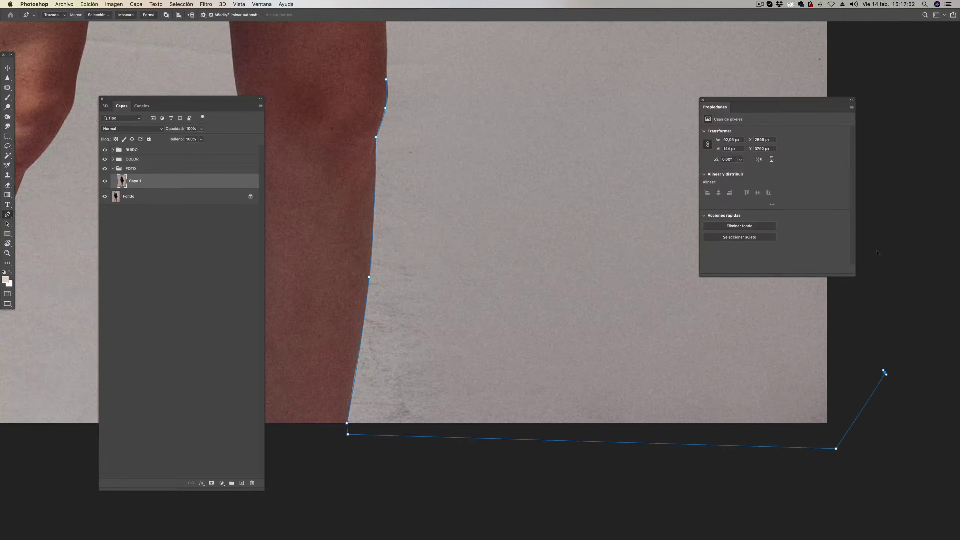
pyautogui.click(906, 102)
pyautogui.scroll(5, 629, 225)
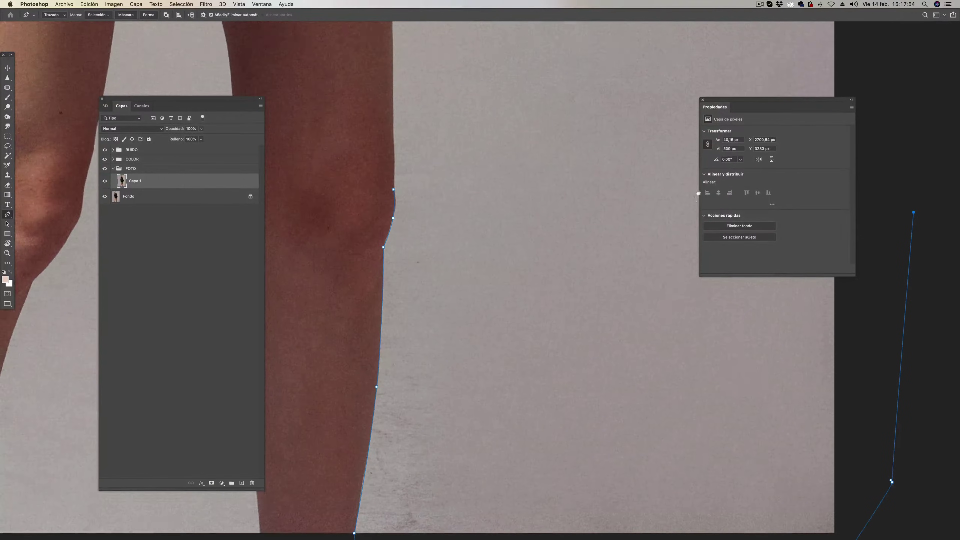
pyautogui.click(494, 146)
pyautogui.click(402, 160)
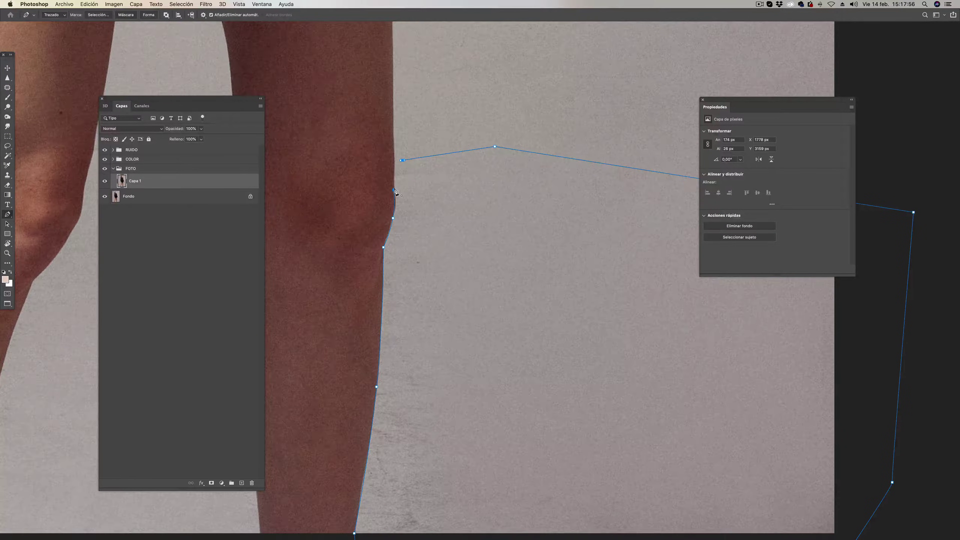
pyautogui.click(394, 188)
# - Convert the path into a selection with a 1-pixel feather radius
pyautogui.scroll(-5, 498, 249)
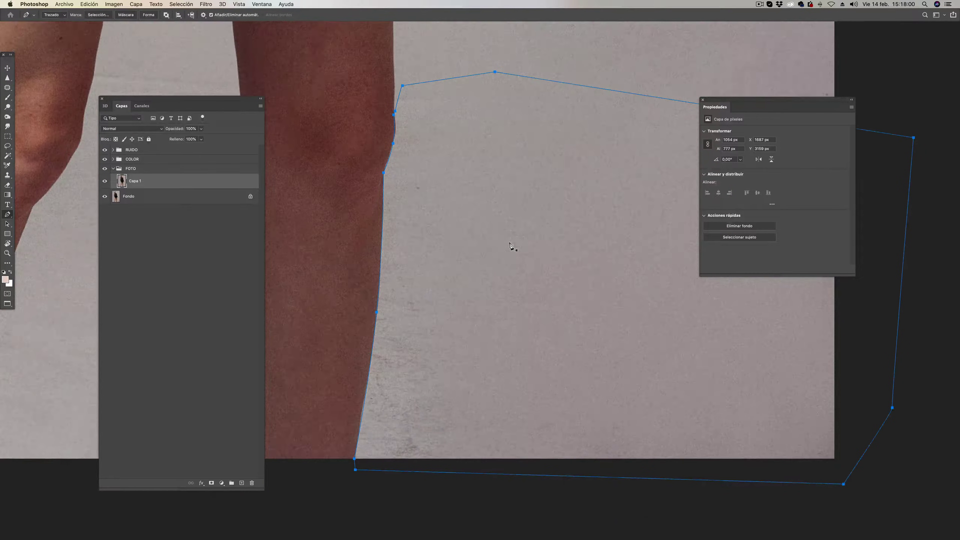
pyautogui.rightClick(510, 241)
pyautogui.click(537, 274)
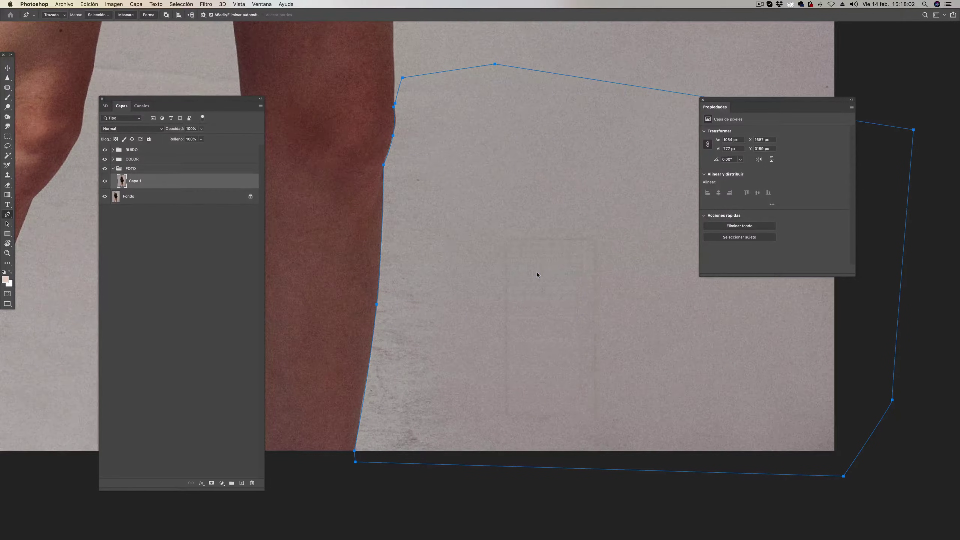
pyautogui.write('1')
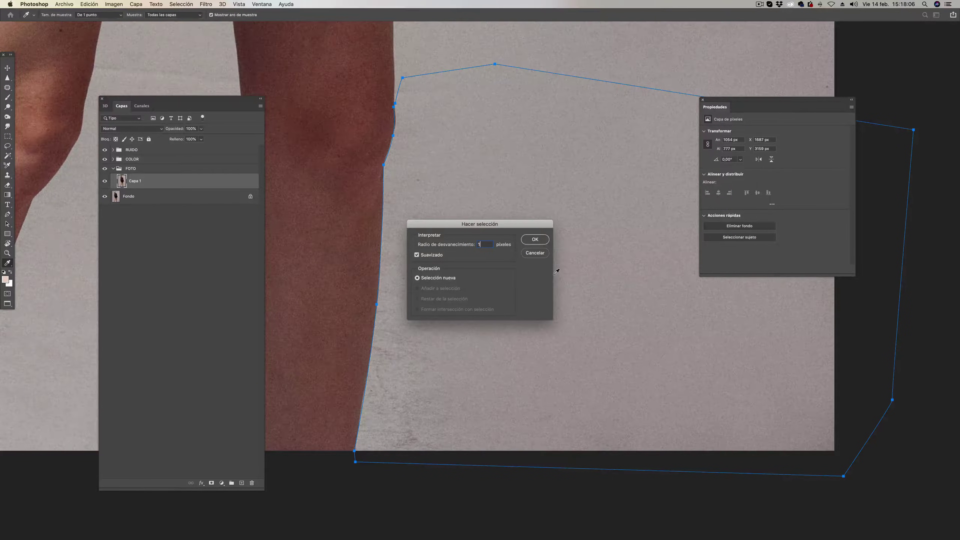
pyautogui.press('Return')
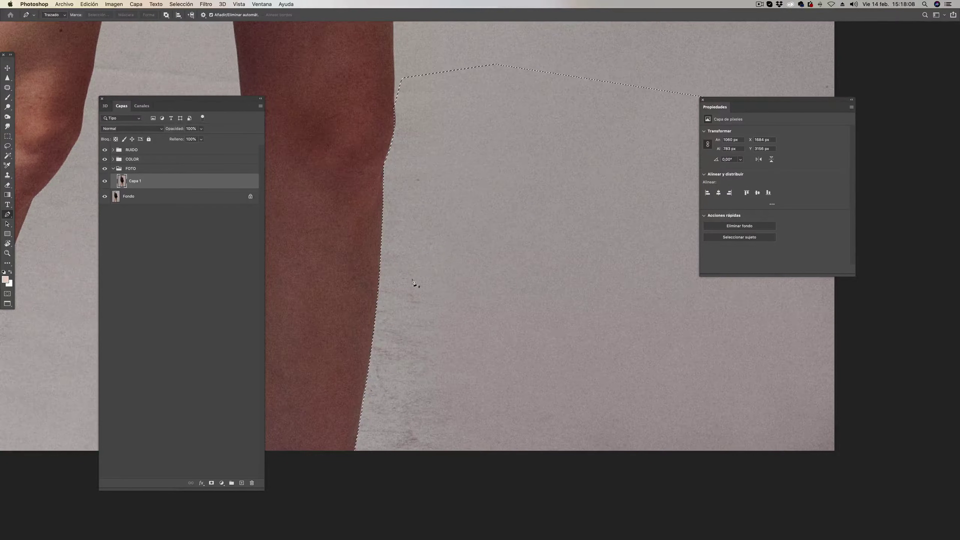
# - Clone clean texture over the cracks and specks inside the selection beside the leg
pyautogui.press('s')
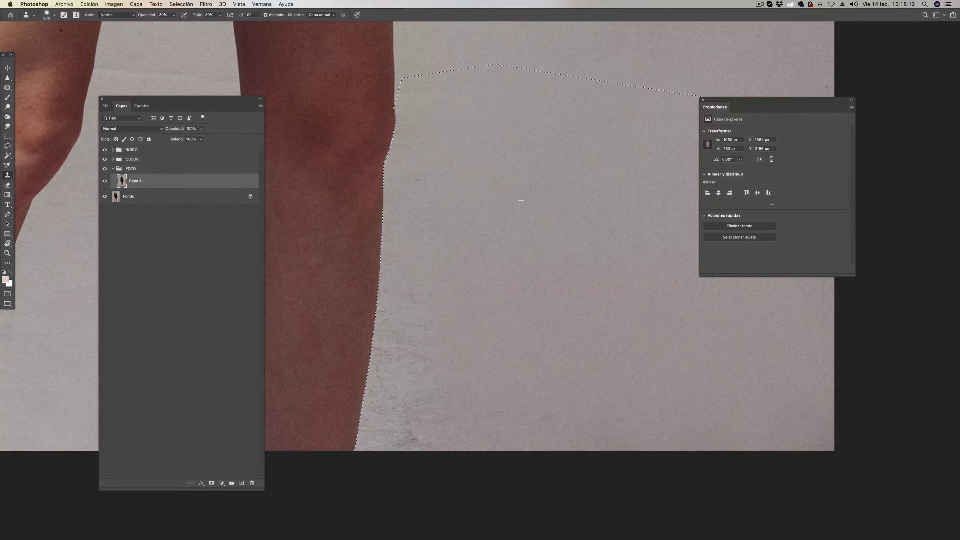
pyautogui.moveTo(521, 201); pyautogui.dragTo(512, 295)
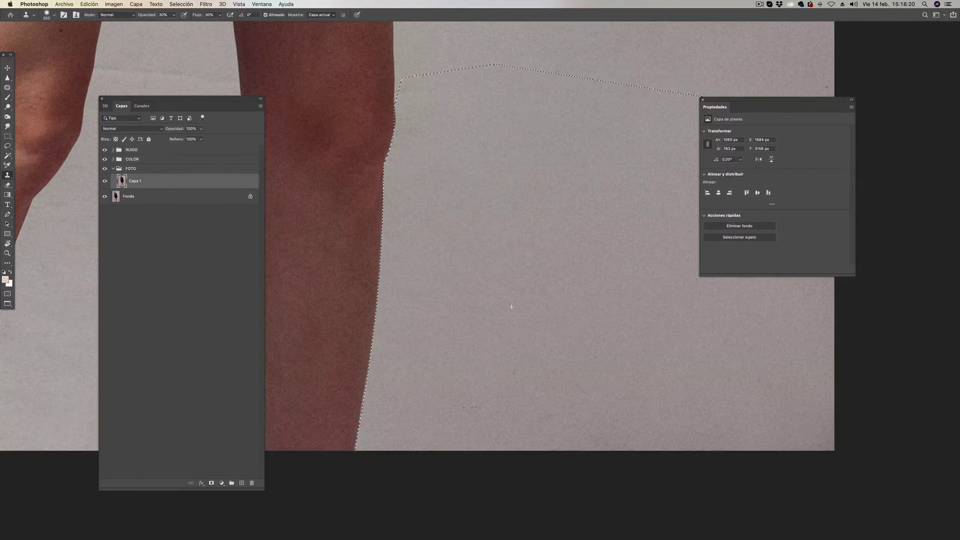
pyautogui.moveTo(575, 305); pyautogui.dragTo(534, 299)
pyautogui.scroll(5, 491, 265)
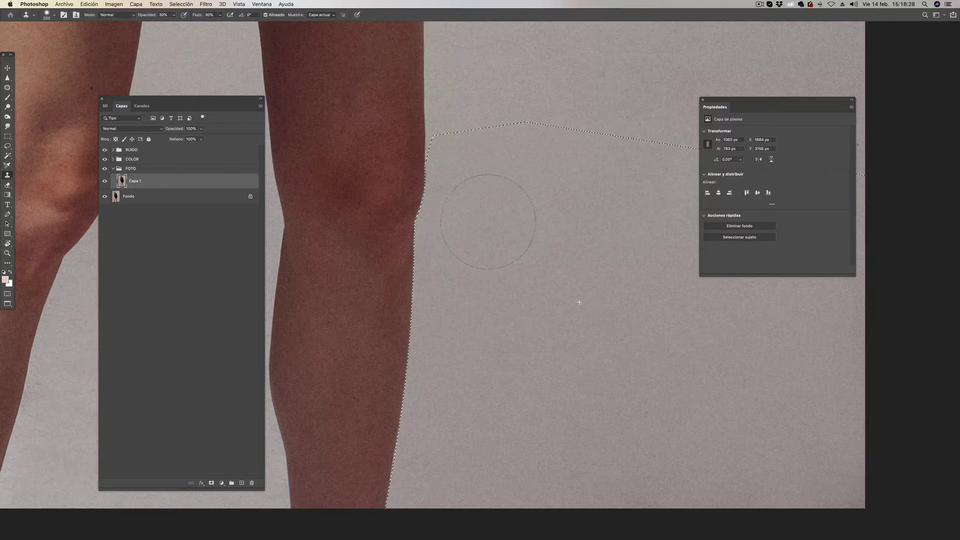
# - Zoom out and toggle Capa 1 off and on to compare against the original
pyautogui.press('z')
pyautogui.moveTo(570, 261); pyautogui.dragTo(528, 270)
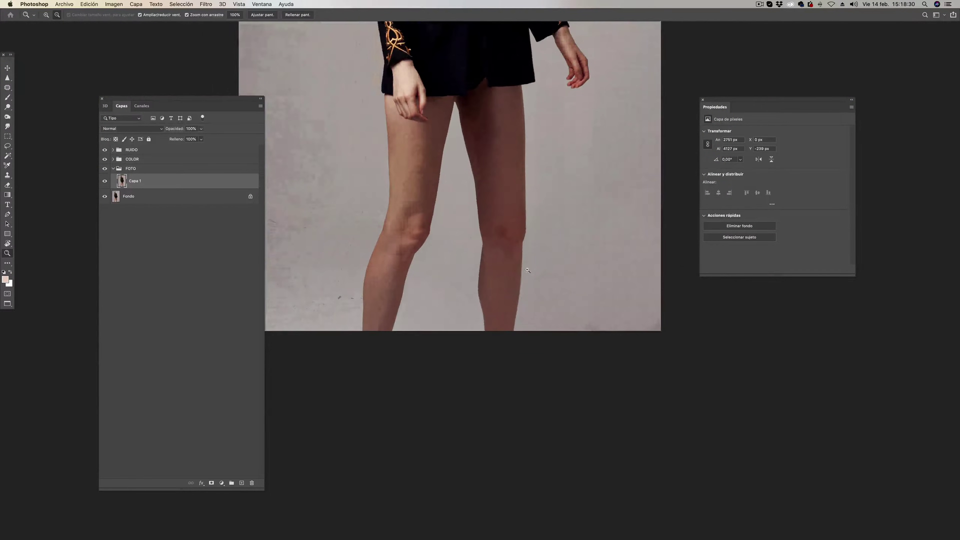
pyautogui.press('s')
pyautogui.moveTo(449, 293); pyautogui.dragTo(441, 357)
pyautogui.click(104, 184)
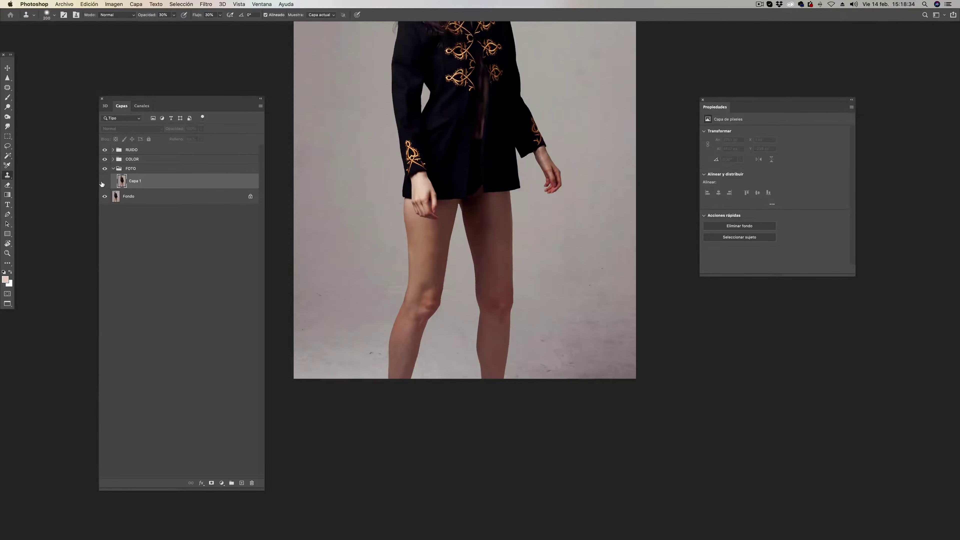
pyautogui.click(105, 182)
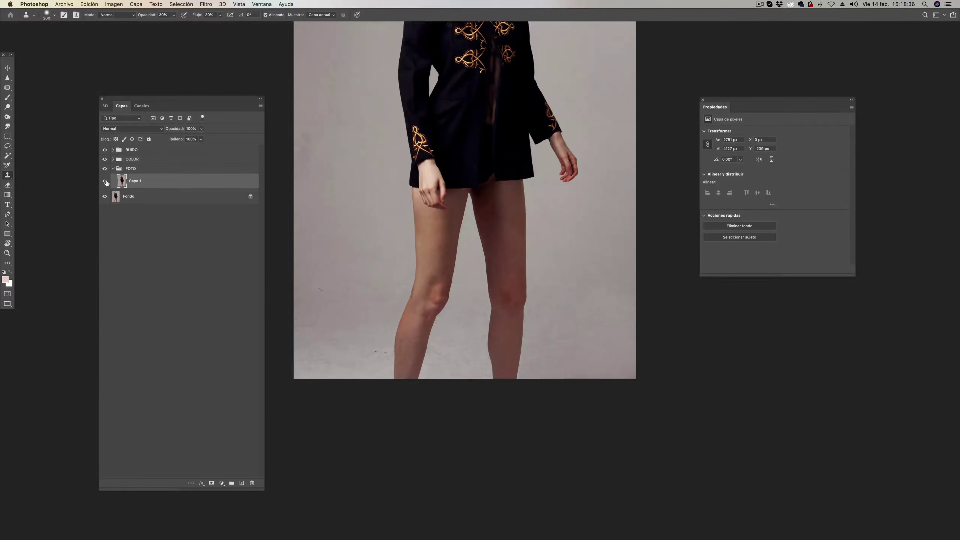
# - Zoom in closely on the knees and switch to the Patch tool
pyautogui.press('z')
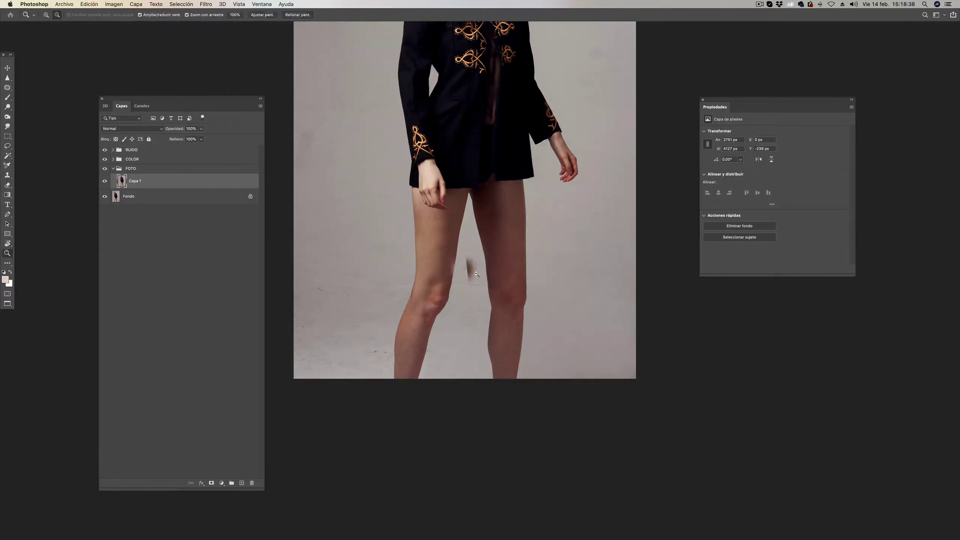
pyautogui.moveTo(460, 275)
pyautogui.mouseDown()
pyautogui.moveTo(478, 245)
pyautogui.moveTo(544, 290)
pyautogui.moveTo(468, 272)
pyautogui.moveTo(451, 257)
pyautogui.mouseUp()
pyautogui.press('s')
pyautogui.press('j')
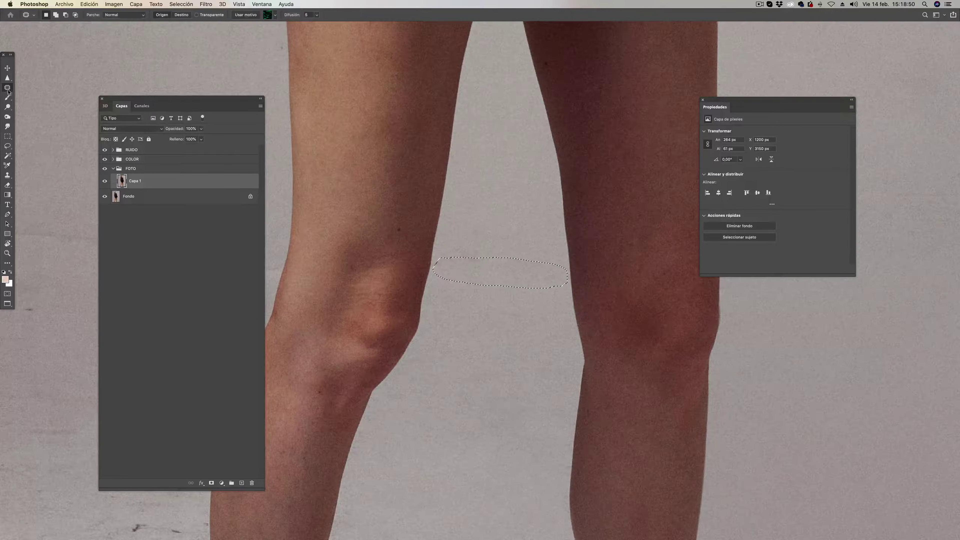
# - Pan left and patch a scratch on the backdrop with nearby clean texture
pyautogui.press('super+d')
pyautogui.hscroll(-3, 529, 227)
pyautogui.hscroll(-5, 595, 226)
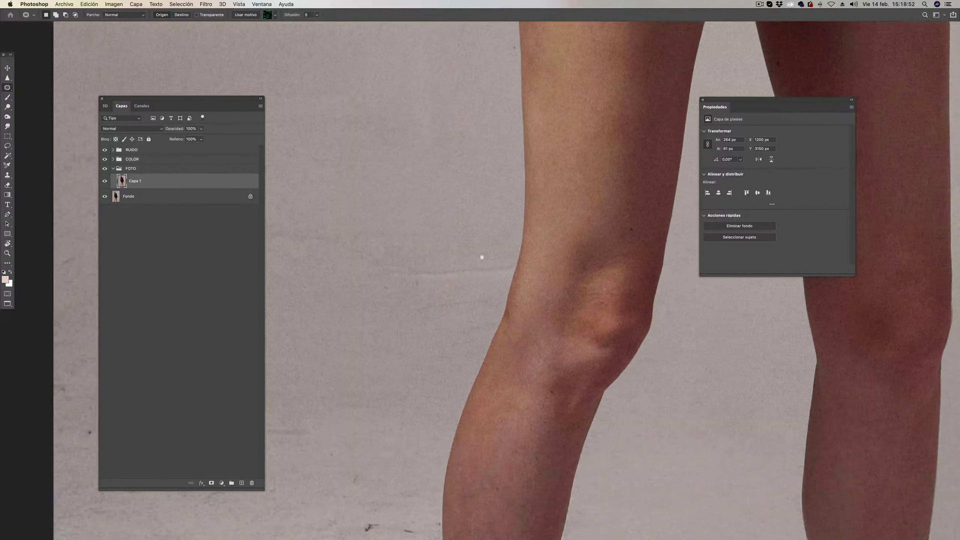
pyautogui.hscroll(-5, 480, 259)
pyautogui.hscroll(-2, 475, 208)
pyautogui.moveTo(316, 263)
pyautogui.mouseDown()
pyautogui.moveTo(366, 325)
pyautogui.moveTo(313, 264)
pyautogui.mouseUp()
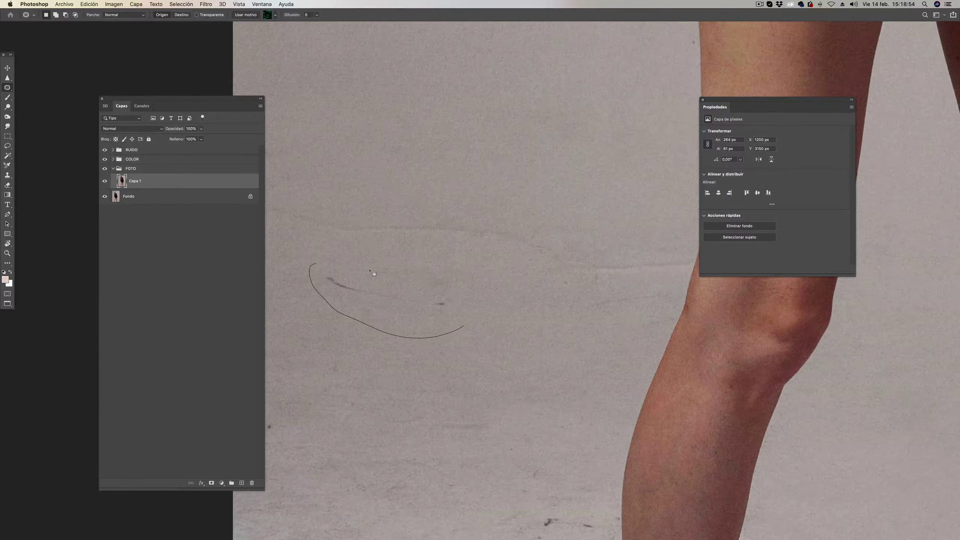
pyautogui.moveTo(391, 296); pyautogui.dragTo(434, 167)
# - Outline further backdrop marks for patching, then clear the selection
pyautogui.moveTo(345, 199)
pyautogui.mouseDown()
pyautogui.moveTo(656, 318)
pyautogui.moveTo(453, 213)
pyautogui.mouseUp()
pyautogui.click(463, 131)
pyautogui.moveTo(420, 308); pyautogui.dragTo(444, 189)
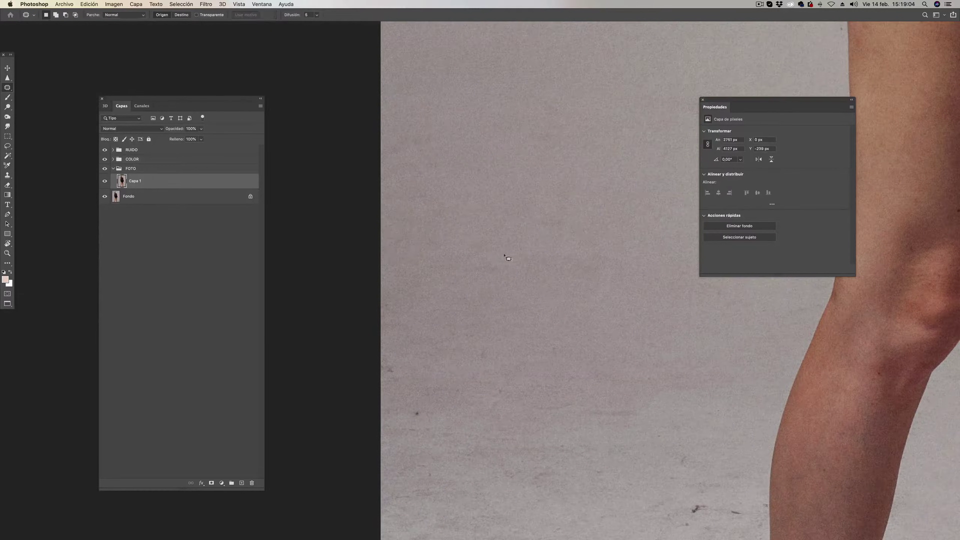
pyautogui.moveTo(485, 245); pyautogui.dragTo(503, 286)
pyautogui.press('super+d')
pyautogui.scroll(-3, 465, 229)
pyautogui.hscroll(2, 465, 230)
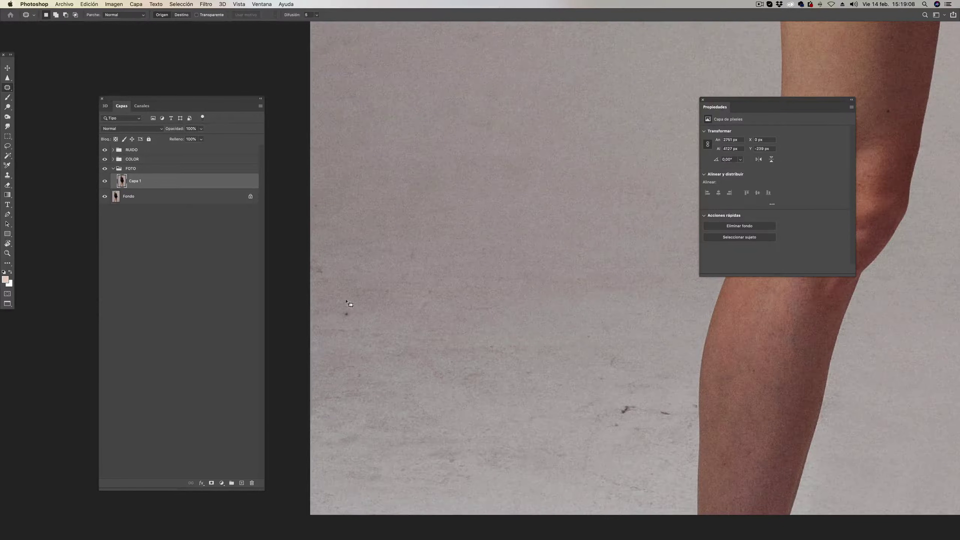
# - Outline more backdrop marks and a small blemish on the knee with the Patch tool
pyautogui.moveTo(344, 298); pyautogui.dragTo(348, 297)
pyautogui.moveTo(427, 261); pyautogui.dragTo(425, 262)
pyautogui.hscroll(5, 469, 268)
pyautogui.scroll(2, 420, 285)
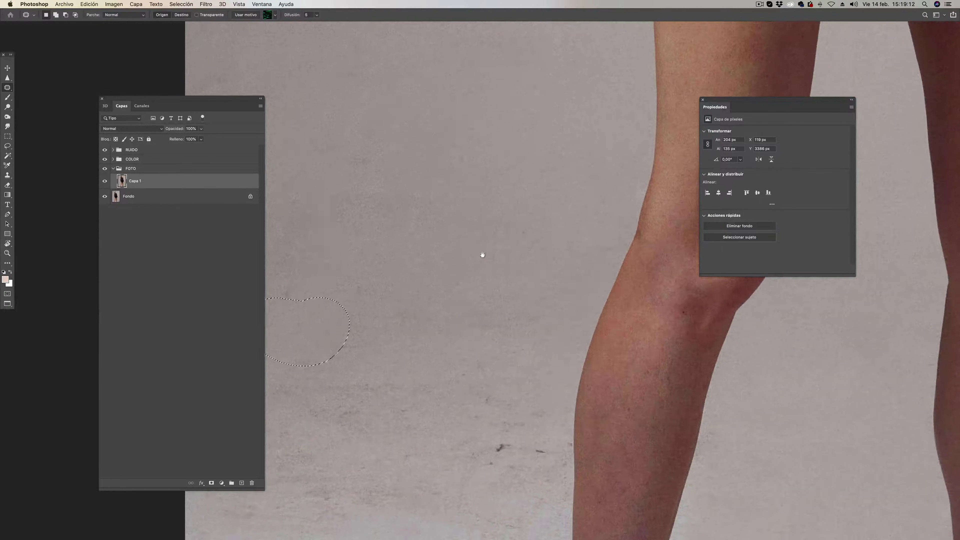
pyautogui.scroll(-3, 525, 333)
pyautogui.hscroll(2, 525, 333)
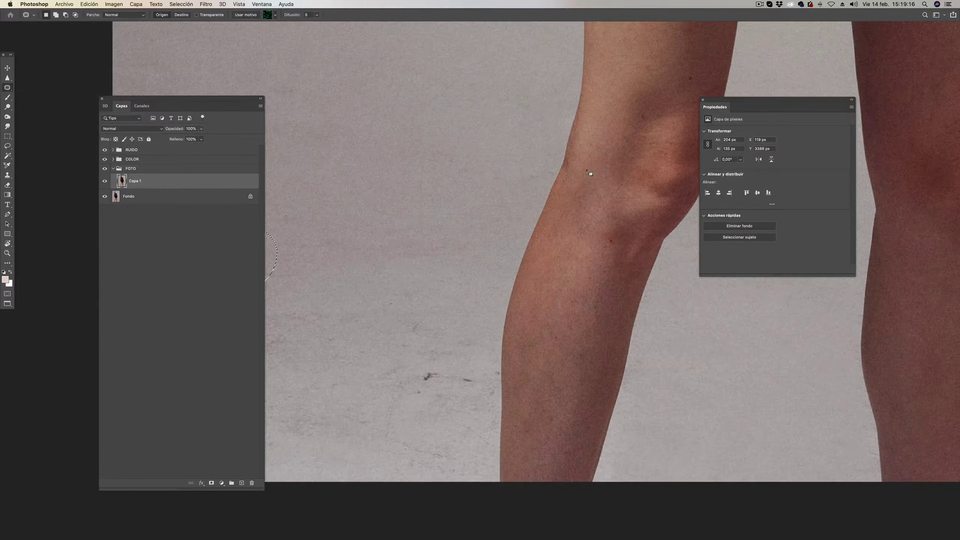
pyautogui.click(616, 276)
pyautogui.moveTo(627, 258); pyautogui.dragTo(624, 284)
pyautogui.click(624, 284)
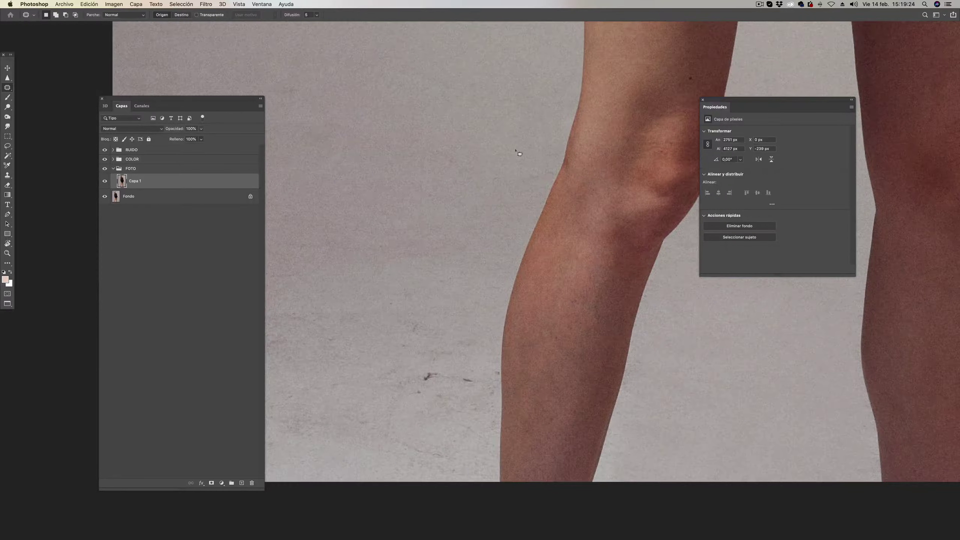
# - Trace a curved Pen path down the leg's edge from the knee to the bottom of the leg
pyautogui.press('p')
pyautogui.click(560, 169)
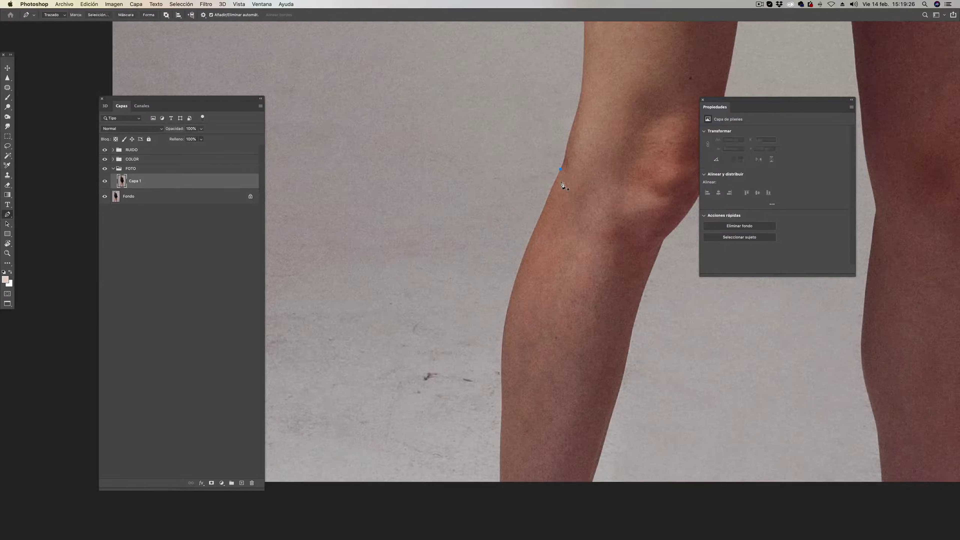
pyautogui.click(501, 387)
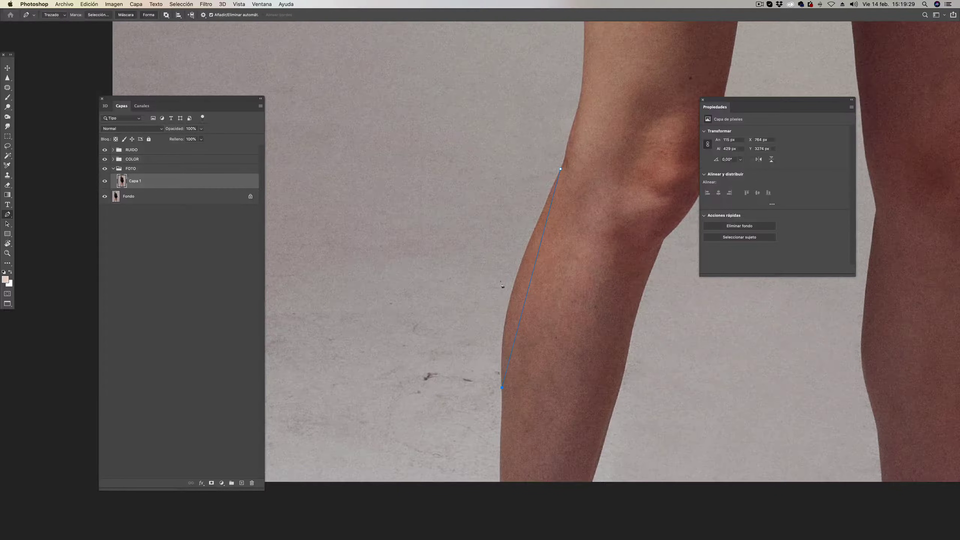
pyautogui.click(532, 276)
pyautogui.moveTo(532, 275); pyautogui.dragTo(516, 277)
pyautogui.click(539, 216)
pyautogui.click(505, 336)
pyautogui.click(500, 485)
# - Extend the path along the photo's bottom and left edges and across the upper background
pyautogui.moveTo(469, 448); pyautogui.dragTo(693, 427)
pyautogui.click(311, 492)
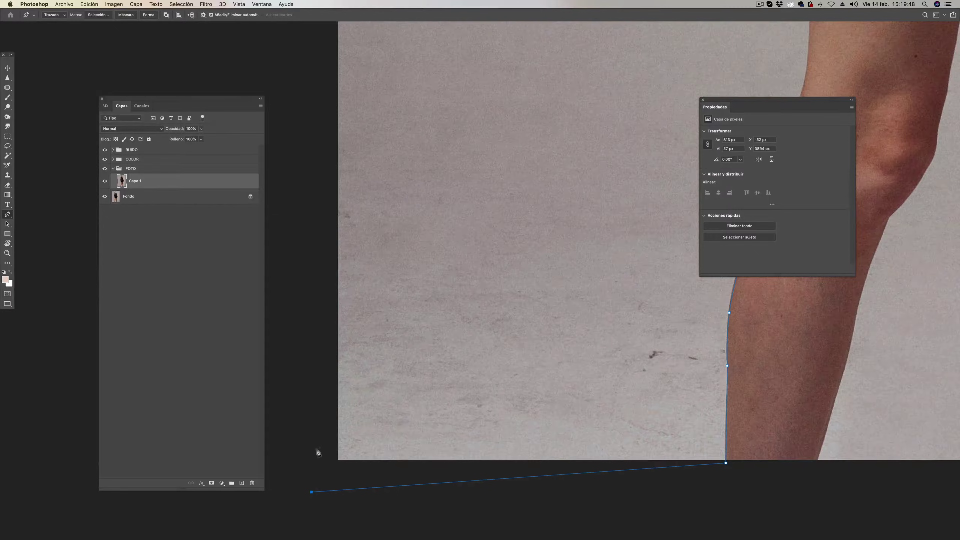
pyautogui.click(280, 64)
pyautogui.moveTo(308, 26); pyautogui.dragTo(320, 134)
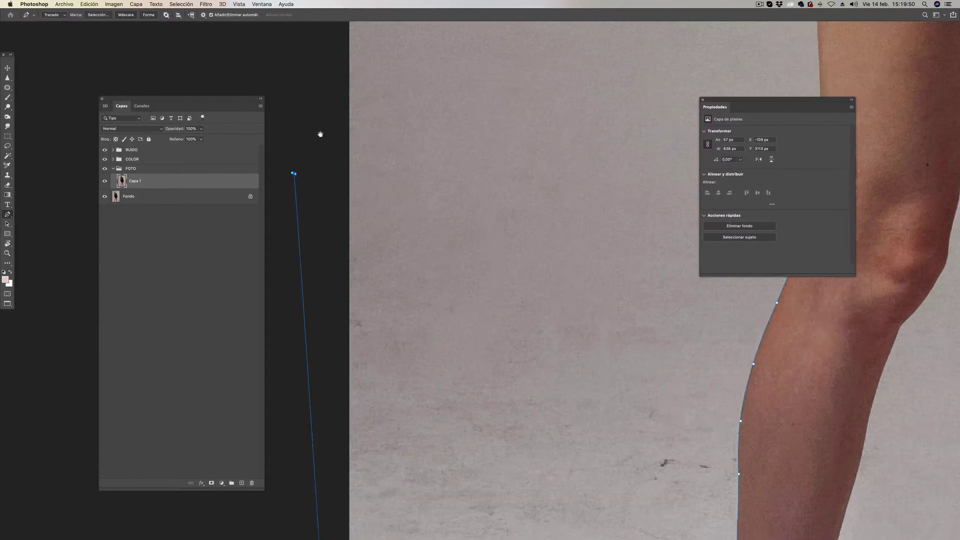
pyautogui.moveTo(300, 75); pyautogui.dragTo(304, 150)
pyautogui.click(287, 87)
pyautogui.click(439, 55)
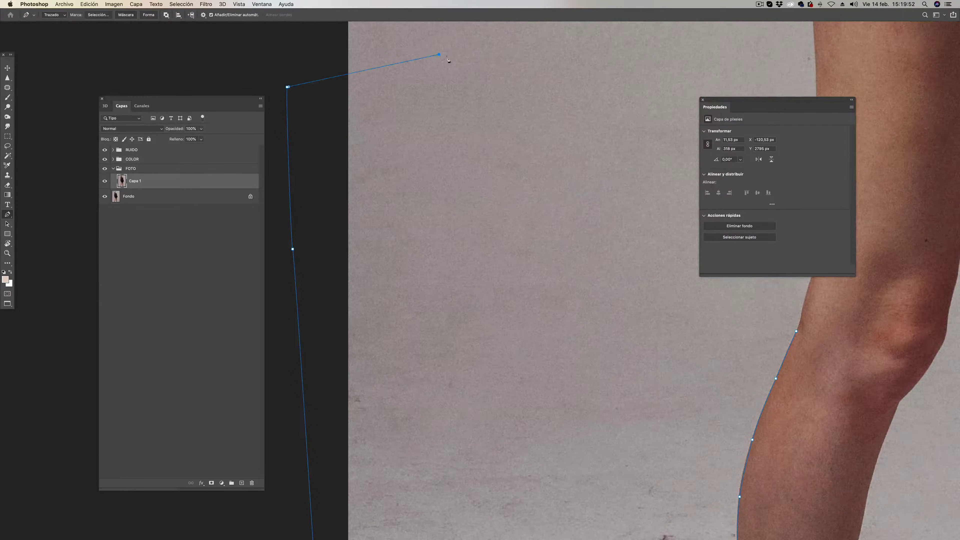
pyautogui.click(556, 68)
# - Bring the path back along the thigh and leg and close it at the start
pyautogui.moveTo(467, 127); pyautogui.dragTo(204, 145)
pyautogui.click(475, 144)
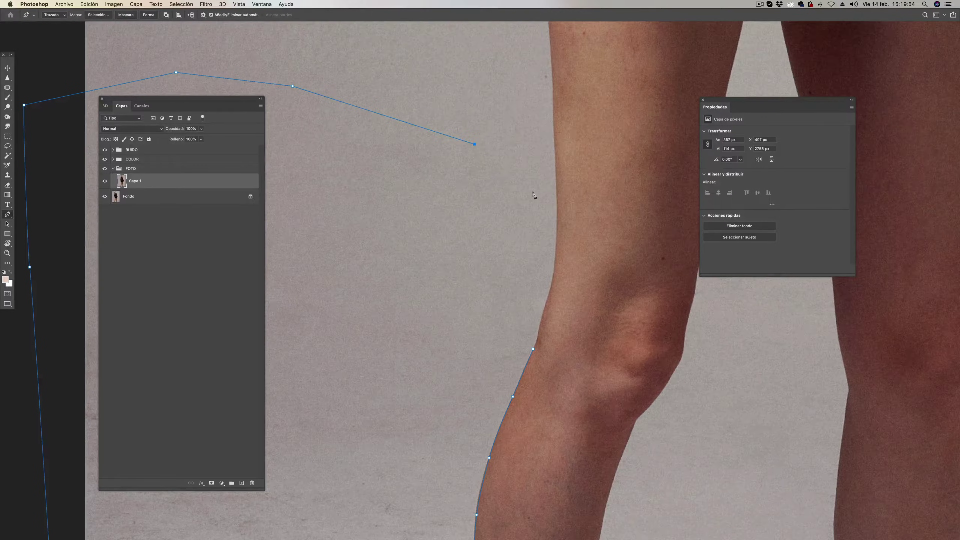
pyautogui.click(542, 195)
pyautogui.click(539, 299)
pyautogui.click(533, 349)
# - Turn the closed path into a selection with a 1 px feather
pyautogui.moveTo(412, 237); pyautogui.dragTo(520, 162)
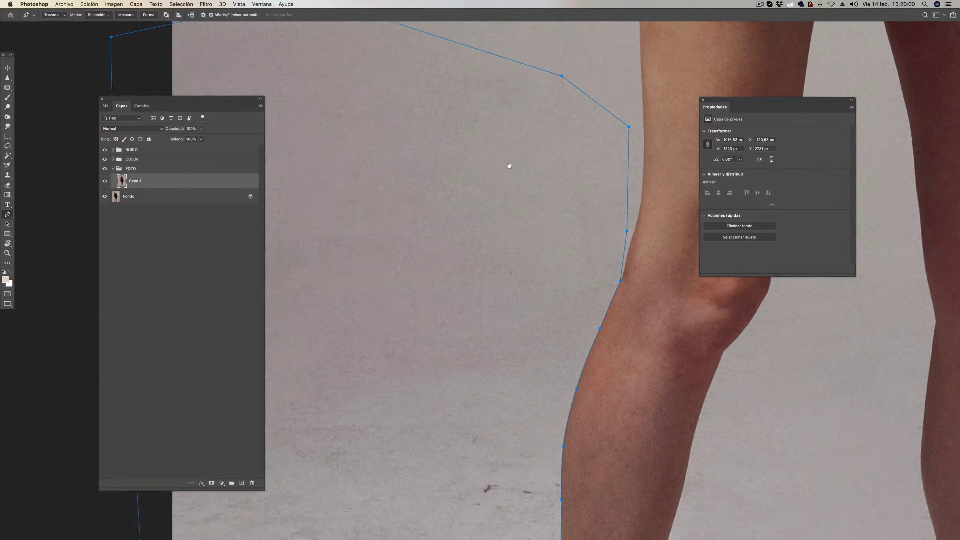
pyautogui.rightClick(449, 213)
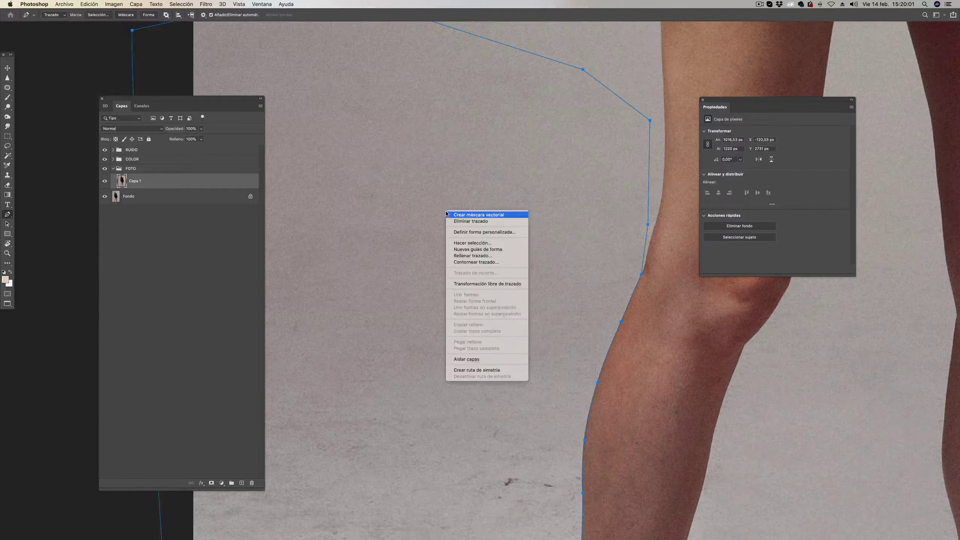
pyautogui.click(470, 242)
pyautogui.click(528, 243)
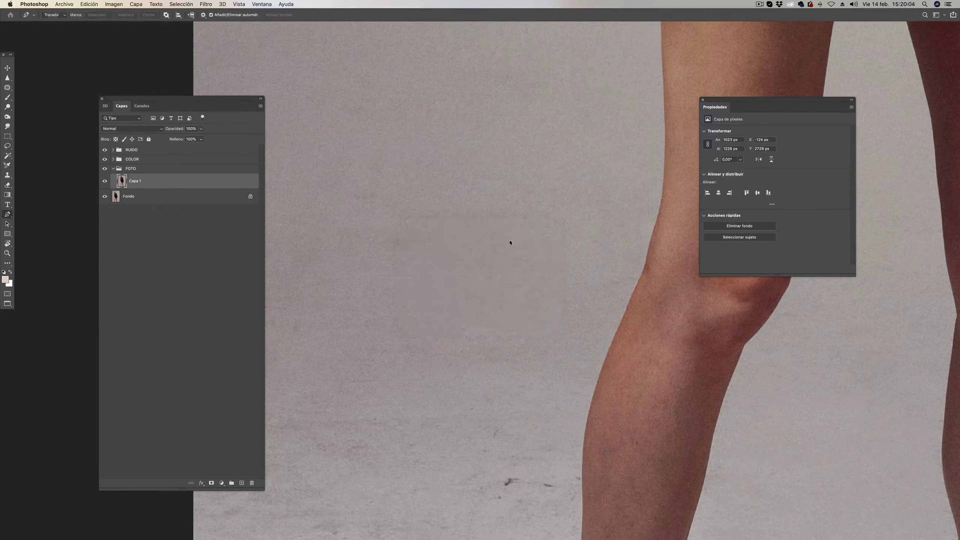
pyautogui.press('z')
pyautogui.scroll(-2, 497, 234)
# - With the Clone Stamp at 20% opacity, clone clean backdrop over floor marks beside the leg
pyautogui.scroll(-3, 497, 234)
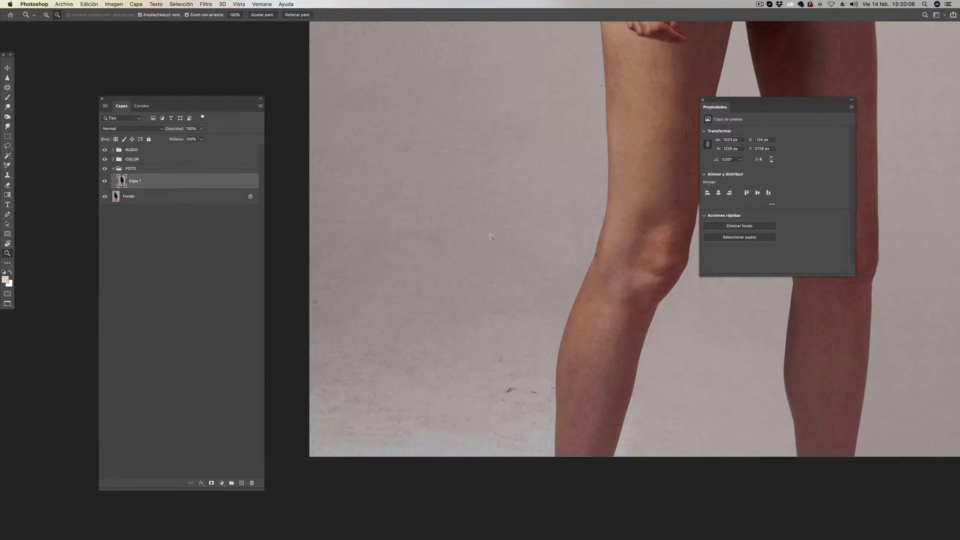
pyautogui.press('p')
pyautogui.hscroll(-2, 488, 243)
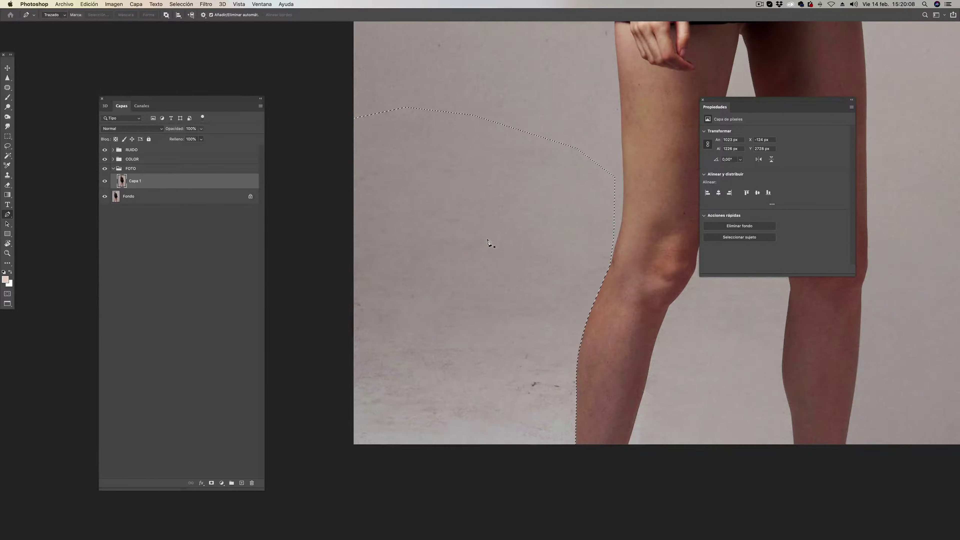
pyautogui.press('s')
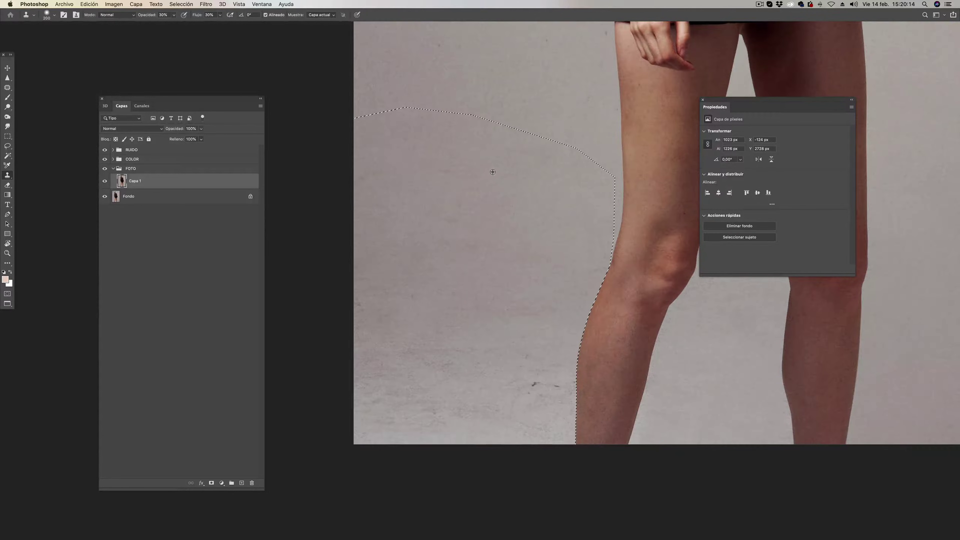
pyautogui.press('2')
pyautogui.moveTo(550, 299); pyautogui.dragTo(588, 284)
pyautogui.moveTo(549, 373); pyautogui.dragTo(558, 325)
pyautogui.moveTo(537, 259); pyautogui.dragTo(483, 271)
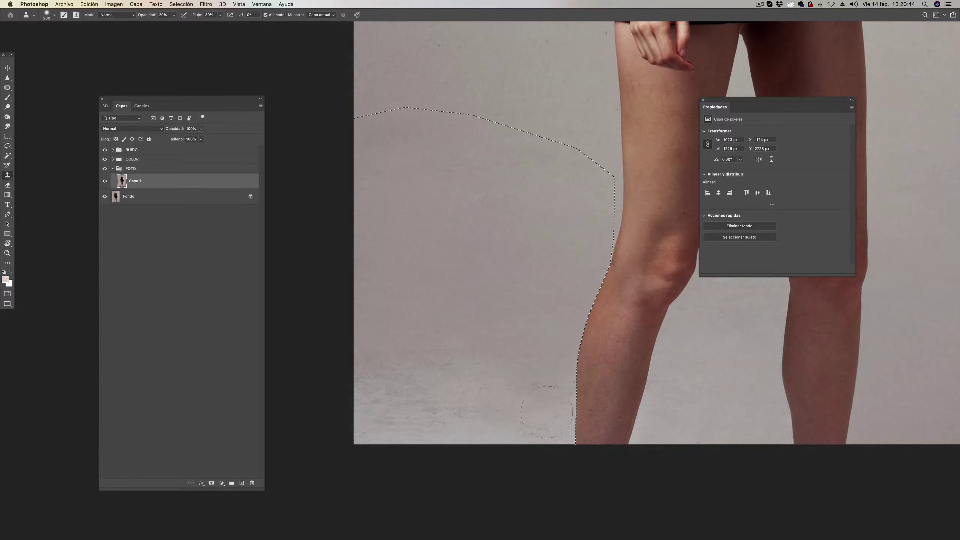
# - Resample clean background sources and cover the remaining dark floor stains
pyautogui.moveTo(546, 411); pyautogui.dragTo(553, 429)
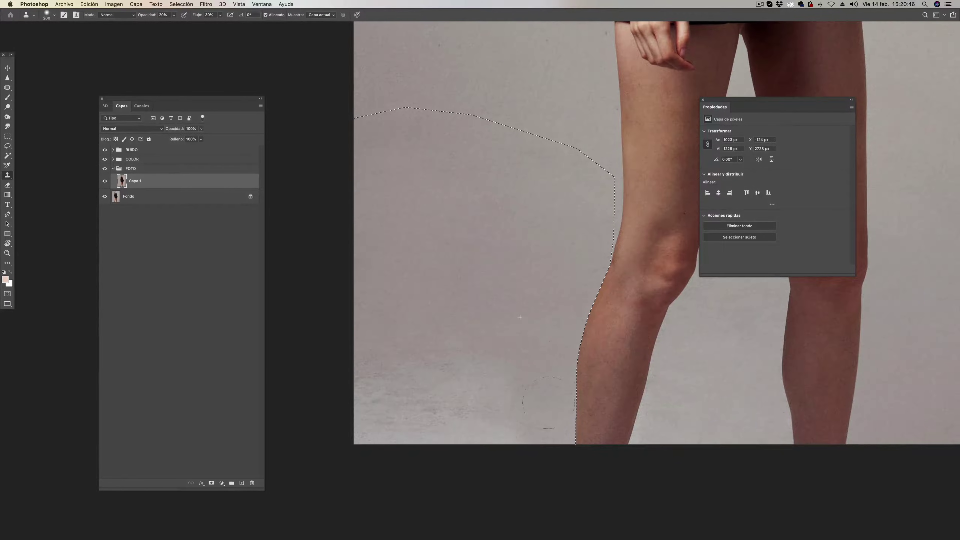
pyautogui.keyDown('alt'); pyautogui.click(464, 309); pyautogui.keyUp('alt')
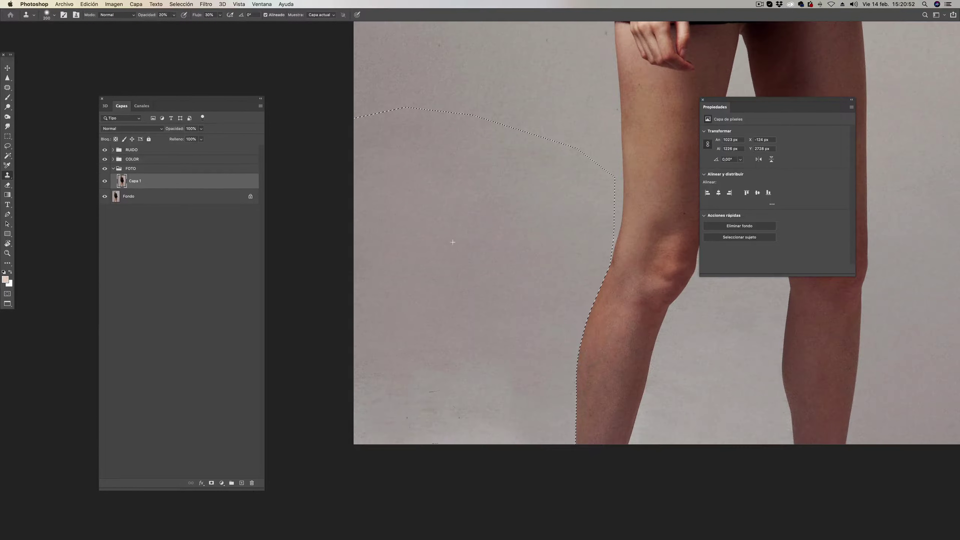
pyautogui.moveTo(517, 372)
pyautogui.mouseDown()
pyautogui.moveTo(501, 379)
pyautogui.moveTo(542, 381)
pyautogui.mouseUp()
pyautogui.keyDown('alt'); pyautogui.click(503, 296); pyautogui.keyUp('alt')
pyautogui.moveTo(542, 333); pyautogui.dragTo(533, 342)
pyautogui.click(435, 431)
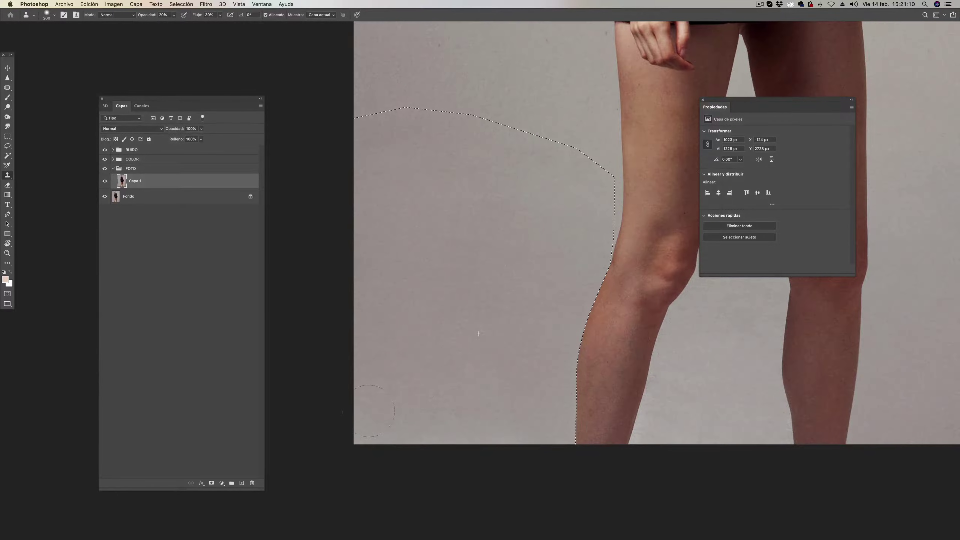
# - Even out the lower background texture near the floor, then deselect
pyautogui.scroll(3, 478, 334)
pyautogui.hscroll(3, 420, 321)
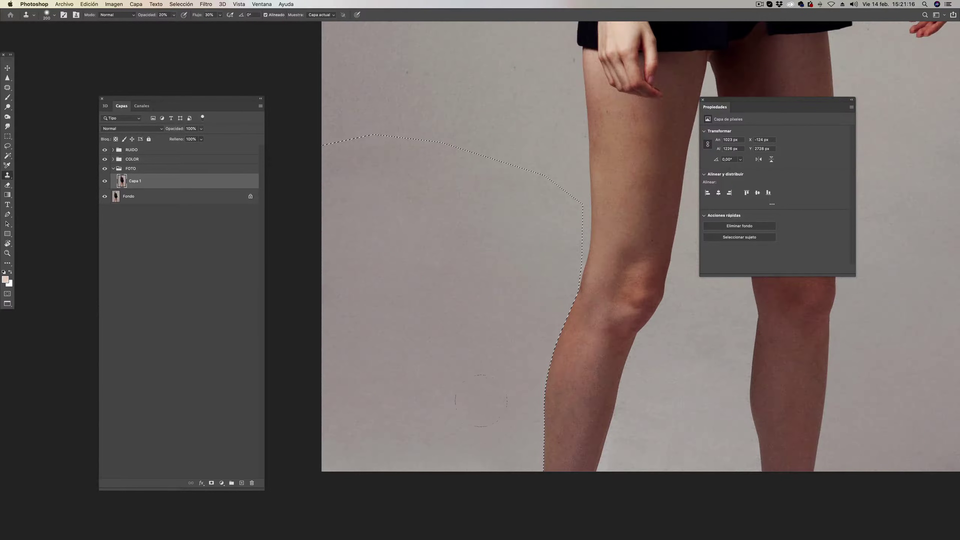
pyautogui.moveTo(480, 401); pyautogui.dragTo(374, 387)
pyautogui.moveTo(379, 343)
pyautogui.mouseDown()
pyautogui.moveTo(425, 450)
pyautogui.moveTo(474, 475)
pyautogui.mouseUp()
pyautogui.scroll(1, 434, 289)
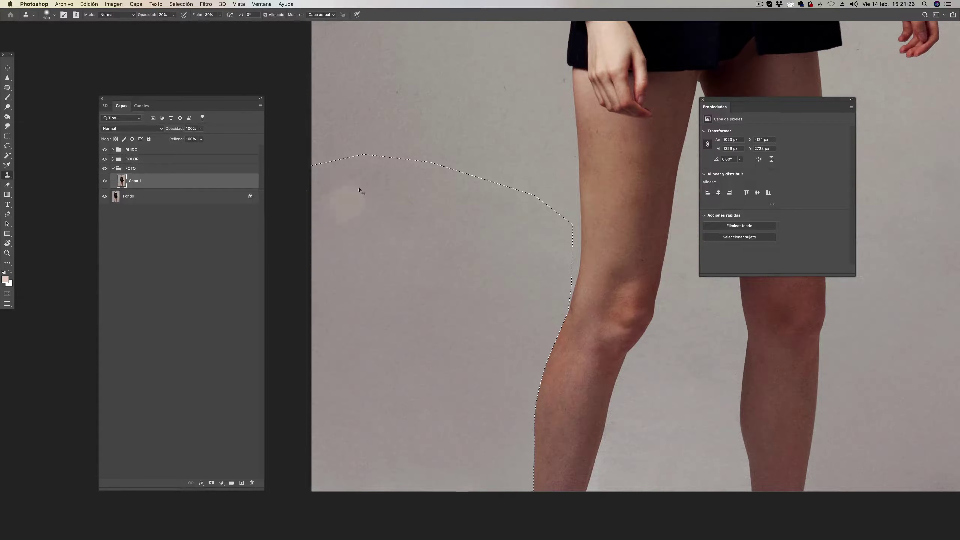
pyautogui.press('super+d')
pyautogui.press('z')
pyautogui.keyDown('alt'); pyautogui.click(521, 227); pyautogui.keyUp('alt')
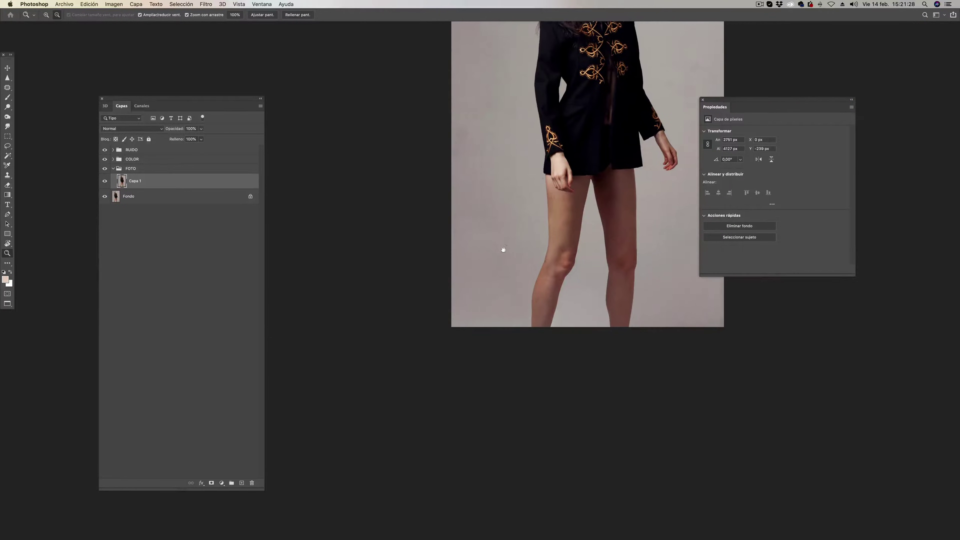
pyautogui.scroll(5, 533, 226)
pyautogui.hscroll(5, 521, 205)
pyautogui.scroll(2, 550, 276)
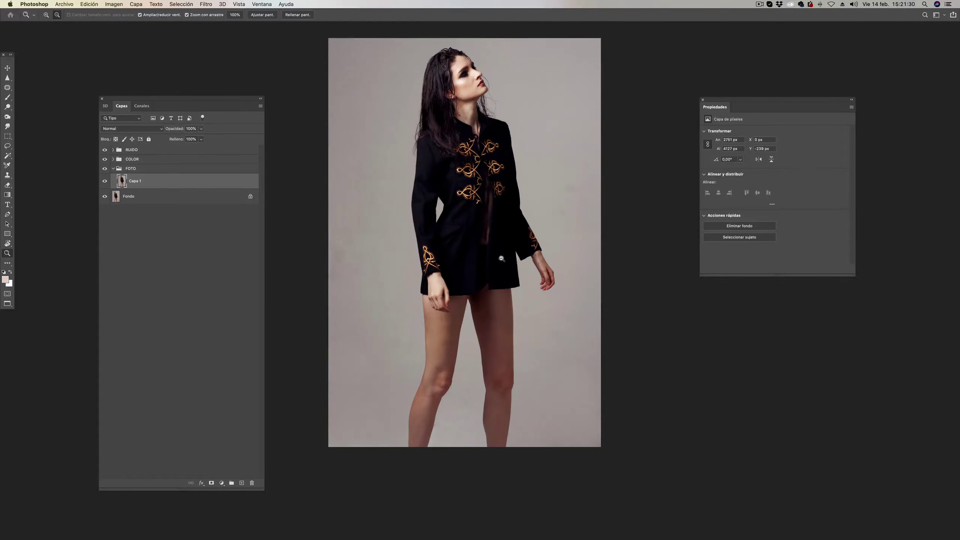
pyautogui.click(103, 181)
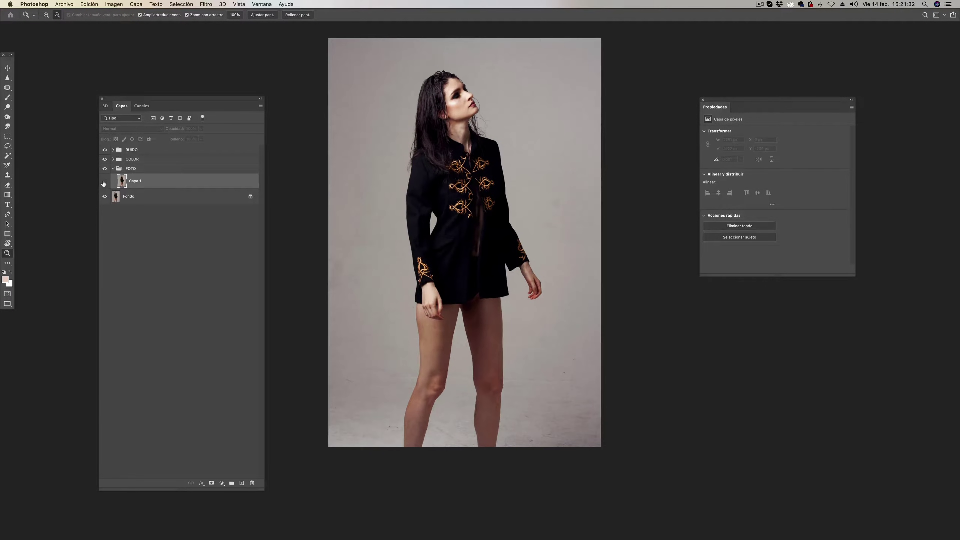
pyautogui.moveTo(548, 382); pyautogui.dragTo(632, 382)
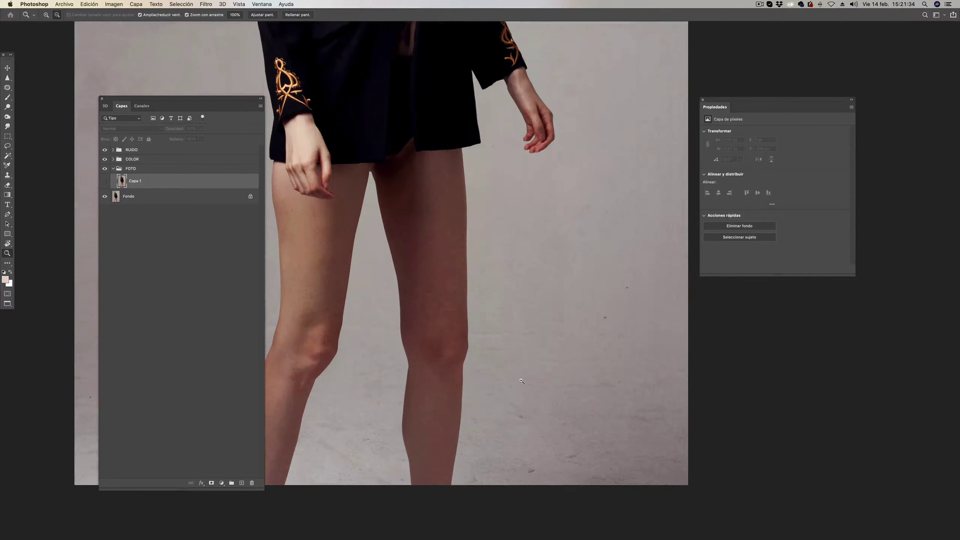
pyautogui.scroll(2, 621, 379)
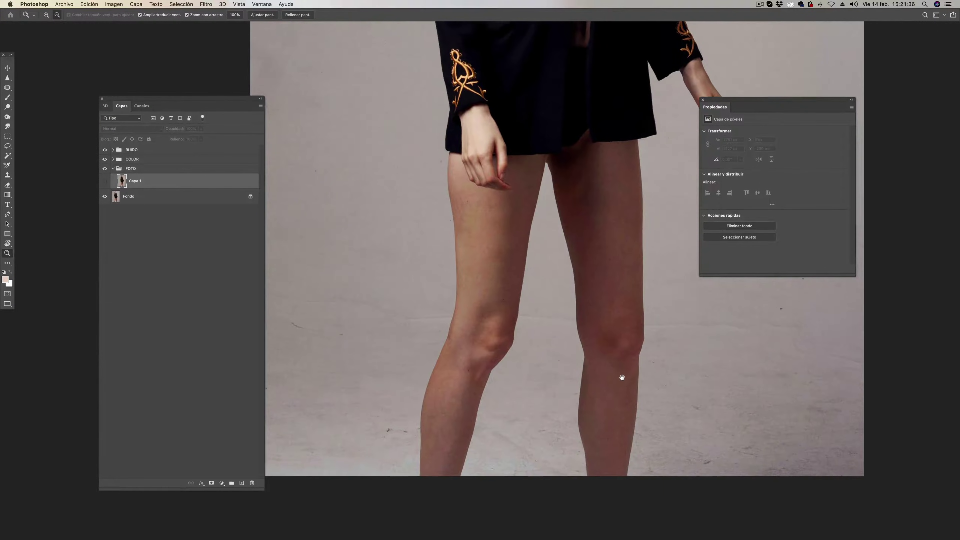
pyautogui.scroll(2, 616, 382)
pyautogui.keyDown('alt'); pyautogui.click(599, 352); pyautogui.keyUp('alt')
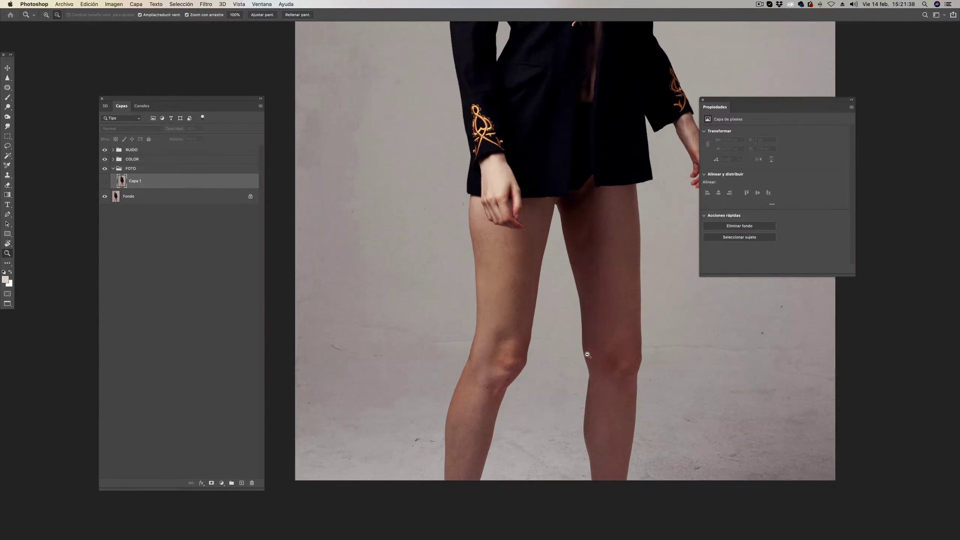
pyautogui.scroll(2, 582, 348)
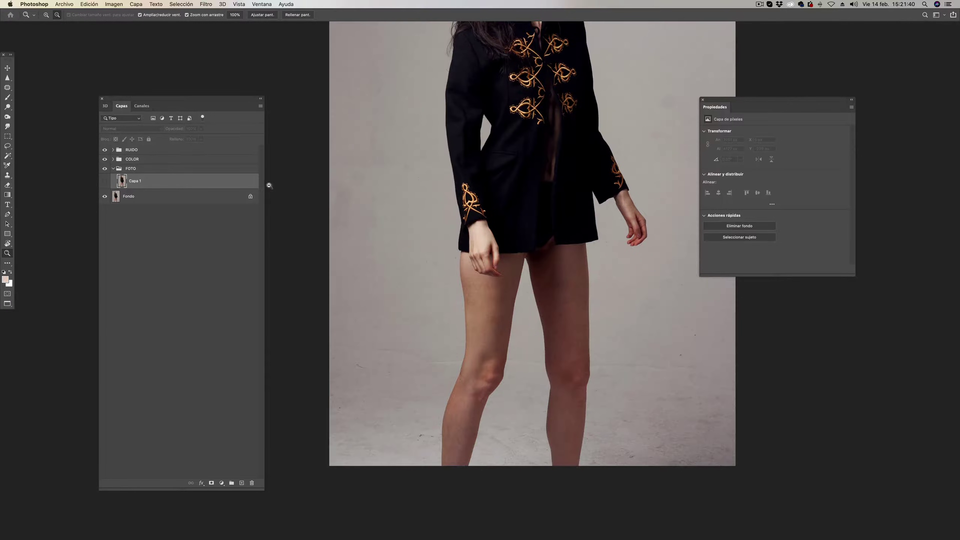
pyautogui.click(105, 180)
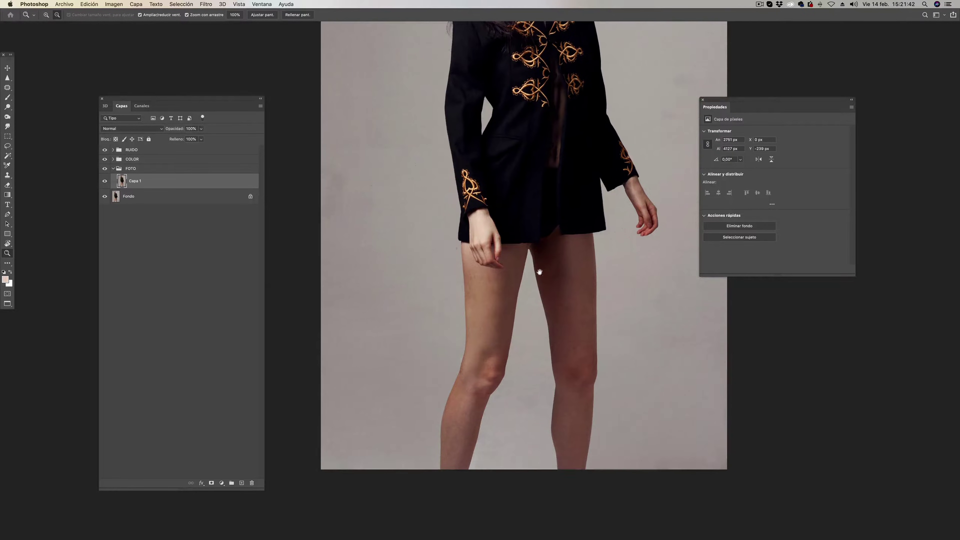
pyautogui.scroll(3, 538, 272)
pyautogui.hscroll(4, 537, 272)
pyautogui.keyDown('alt'); pyautogui.click(501, 315); pyautogui.keyUp('alt')
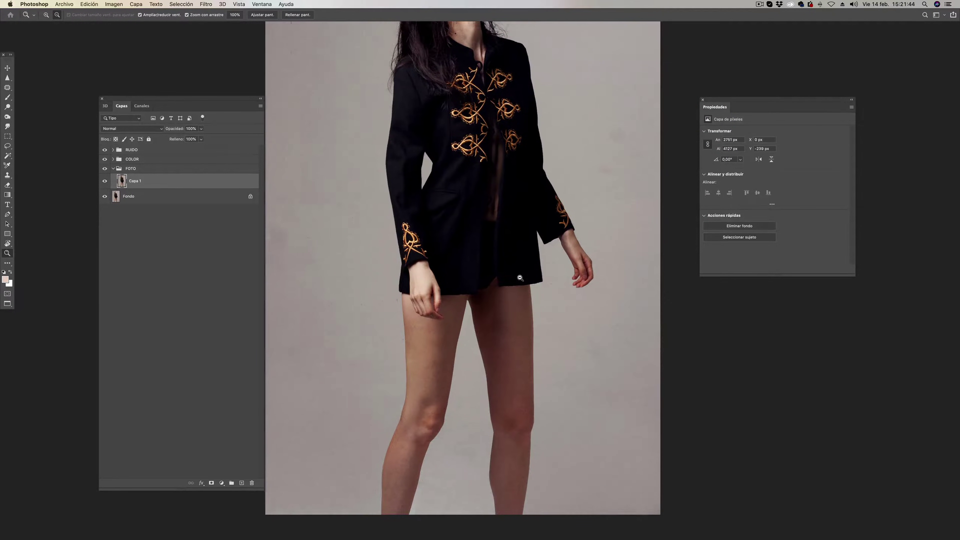
pyautogui.scroll(1, 520, 257)
pyautogui.hscroll(1, 519, 257)
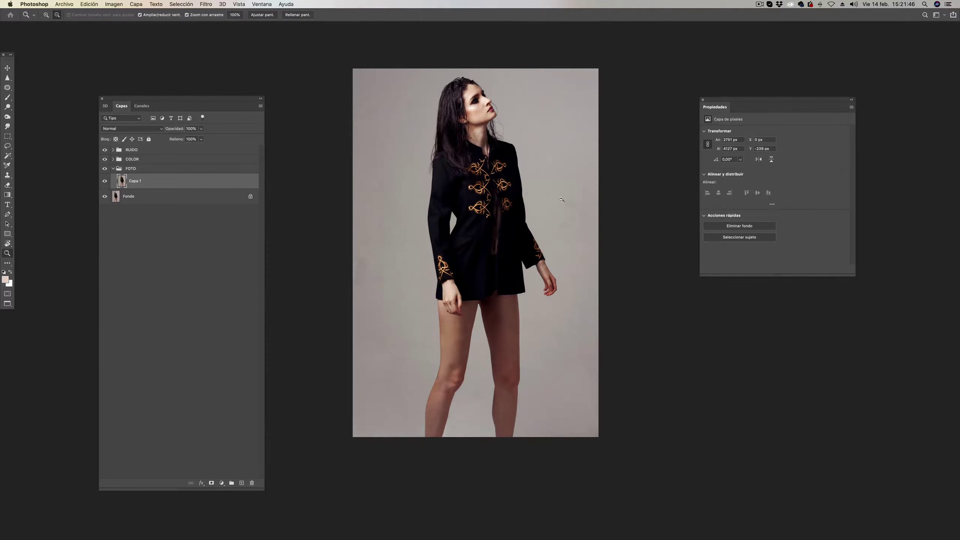
pyautogui.moveTo(567, 202)
pyautogui.mouseDown()
pyautogui.moveTo(590, 189)
pyautogui.moveTo(571, 186)
pyautogui.mouseUp()
# - Patch background spots right of the jacket, deselect, and fit the photo on screen
pyautogui.press('j')
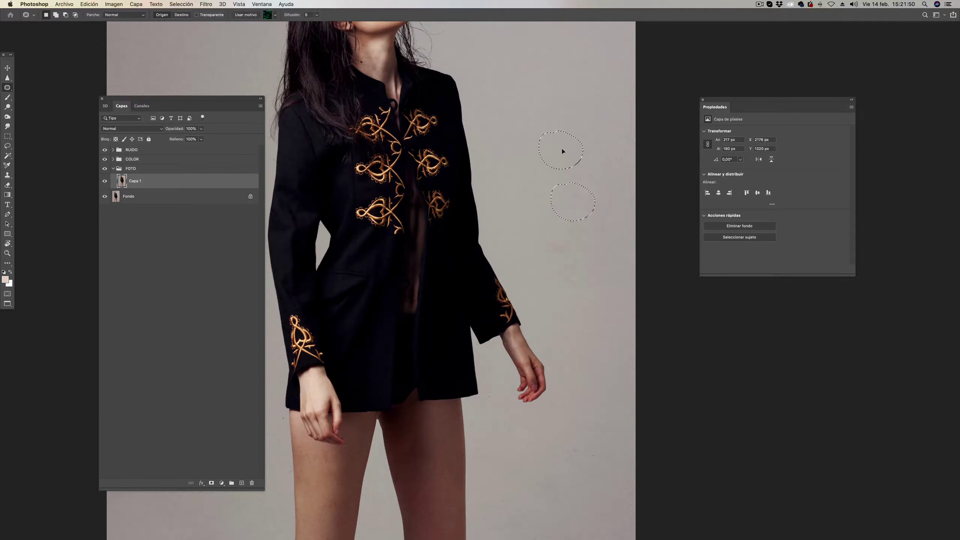
pyautogui.press('super+d')
pyautogui.press('super+0')
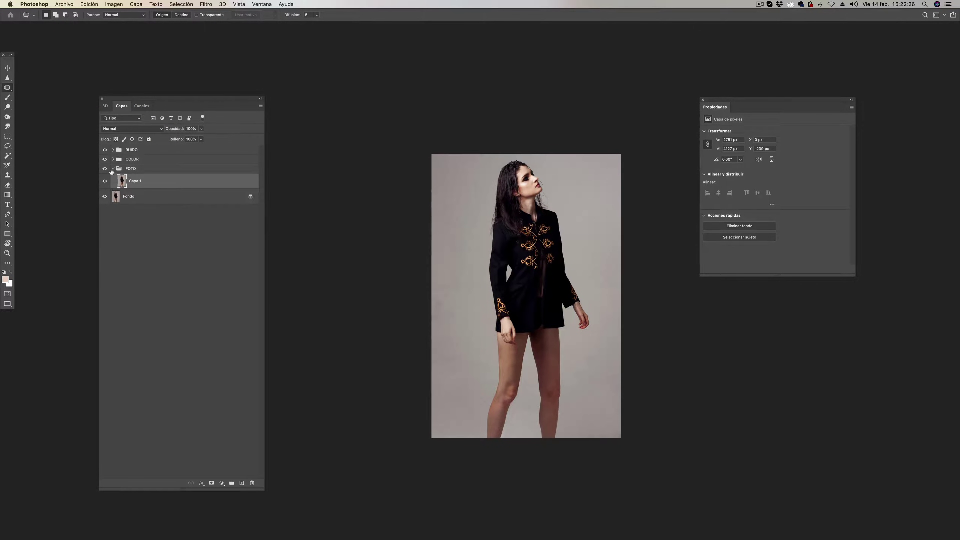
# - Create a new top group above RUIDO with a Hue/Saturation layer at Saturation -100
pyautogui.click(113, 169)
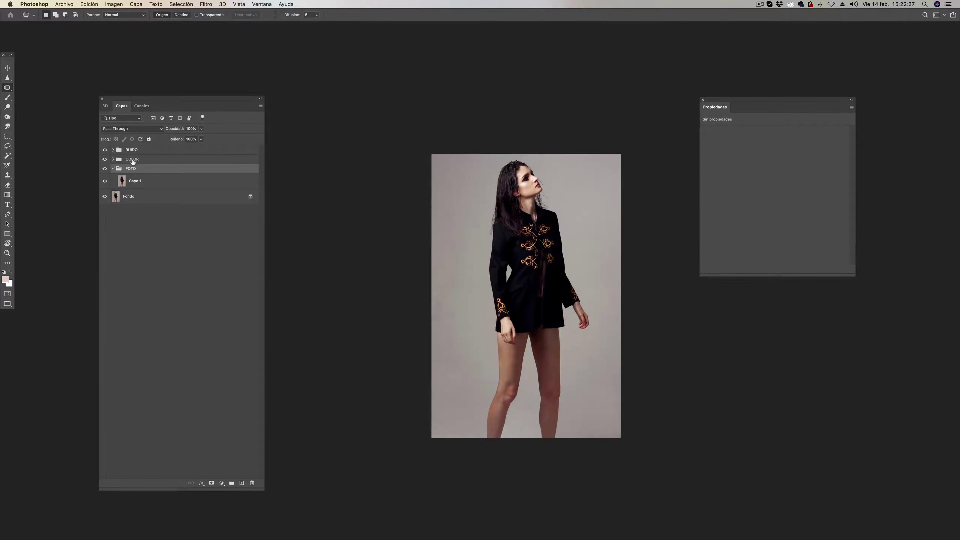
pyautogui.click(144, 152)
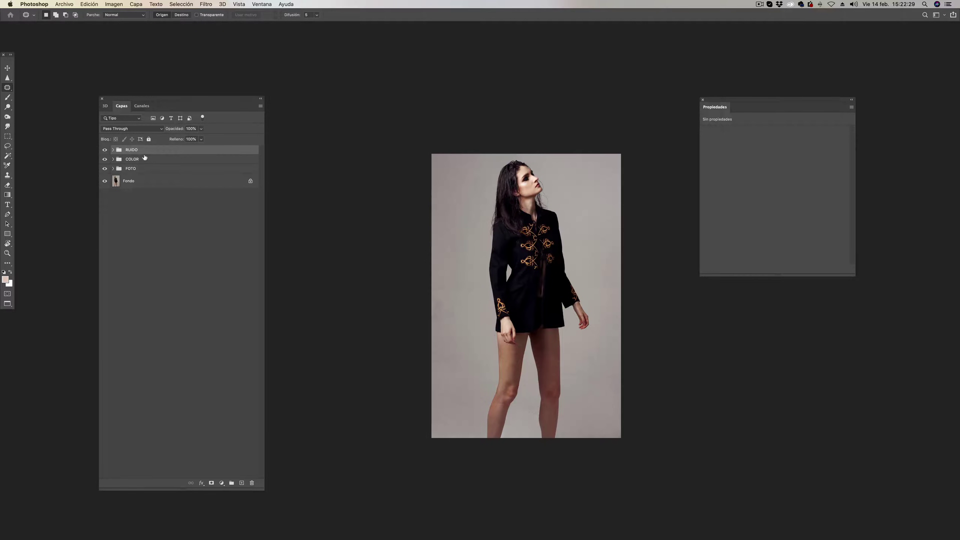
pyautogui.click(231, 484)
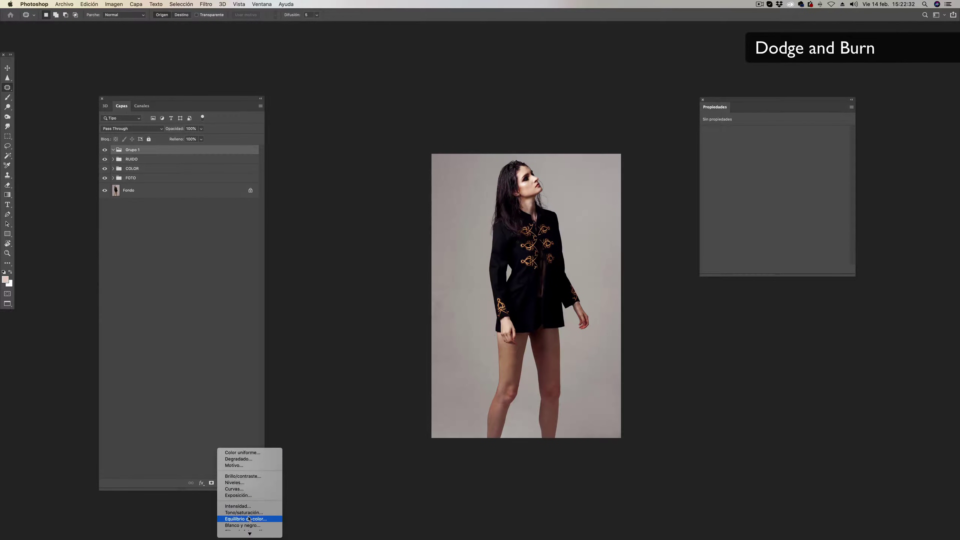
pyautogui.click(249, 512)
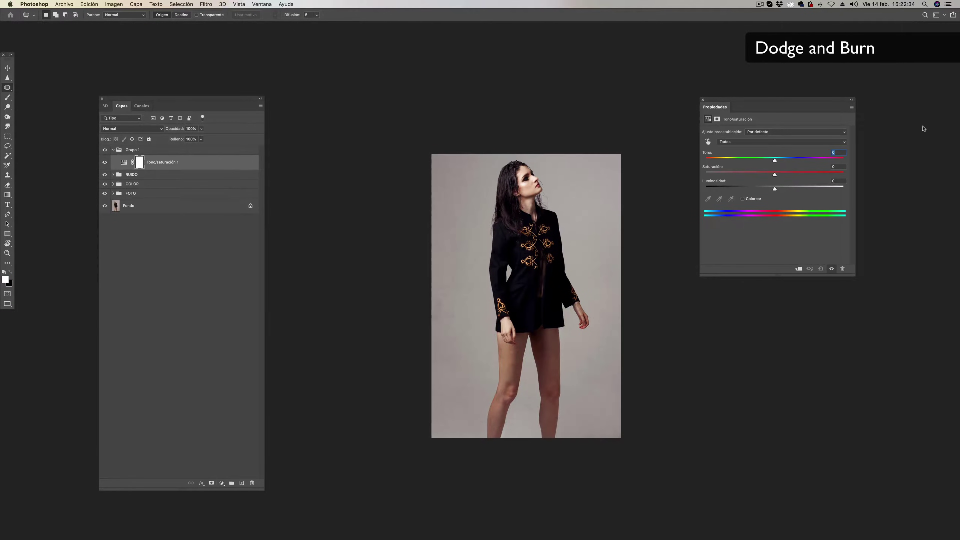
pyautogui.moveTo(731, 175); pyautogui.dragTo(705, 174)
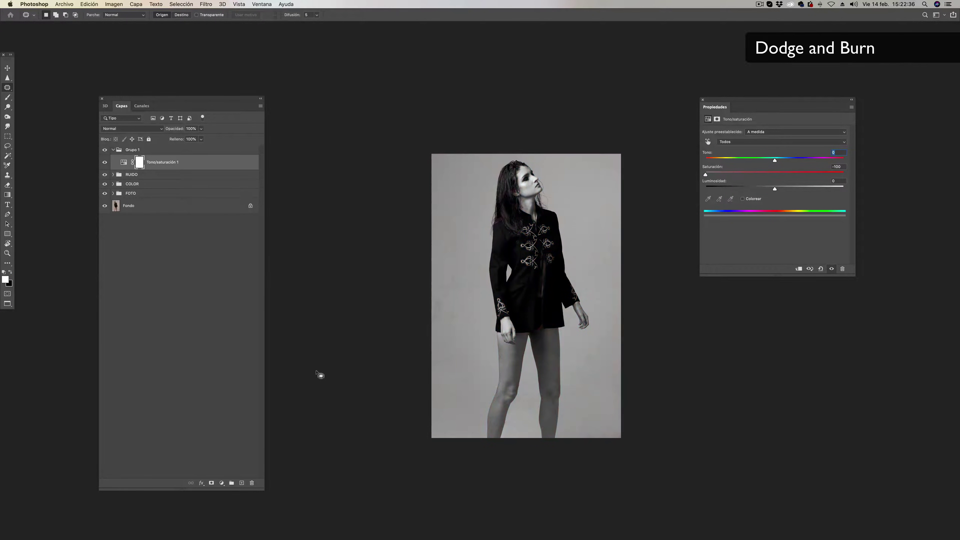
# - Add a Curves layer to the group, pulling the curve down to darken the photo
pyautogui.click(221, 484)
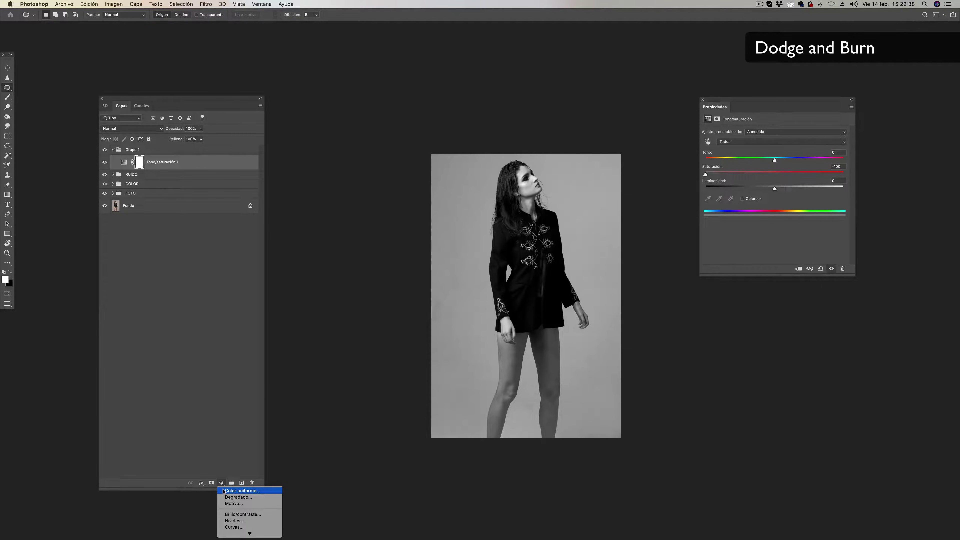
pyautogui.click(743, 187)
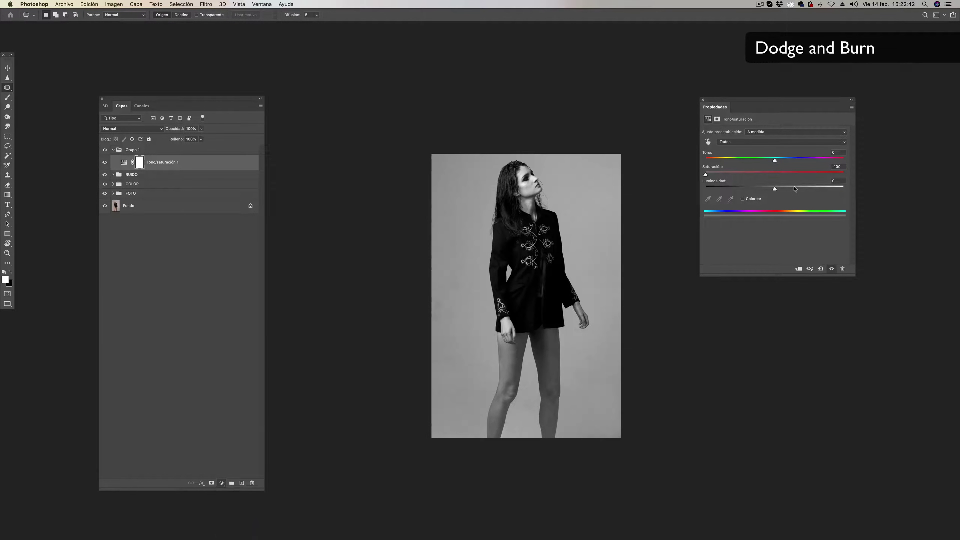
pyautogui.press('super+m')
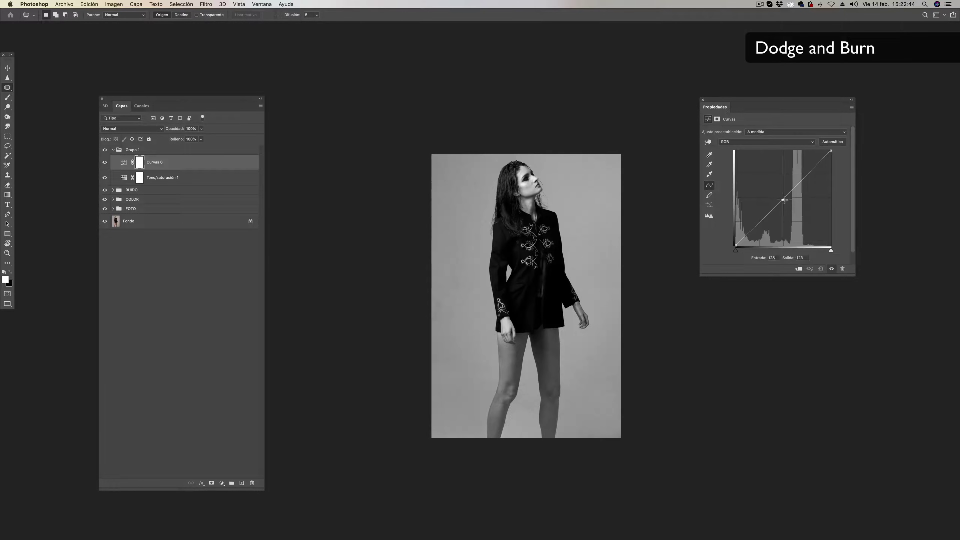
pyautogui.moveTo(783, 200); pyautogui.dragTo(792, 200)
pyautogui.scroll(3, 536, 295)
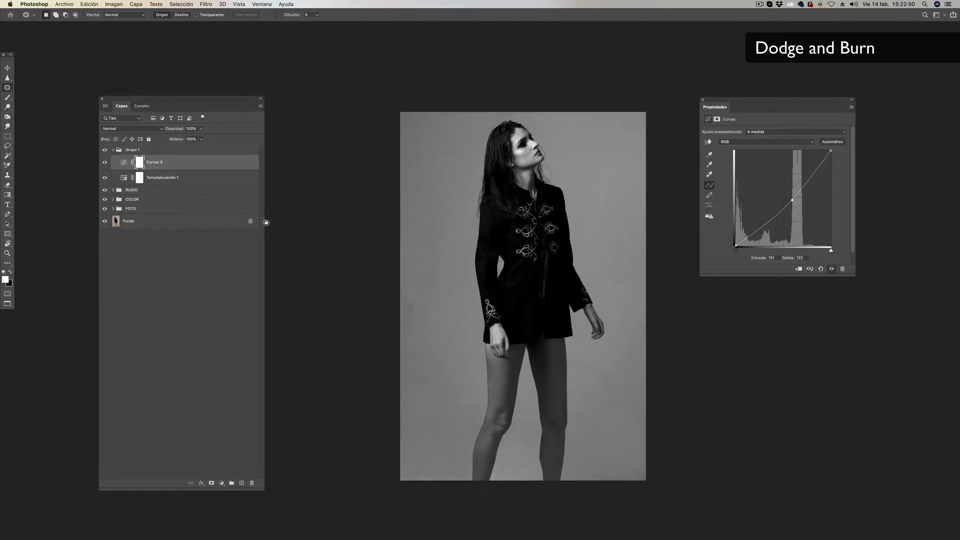
# - Rename Grupo 1 to 'BN' and collapse it
pyautogui.doubleClick(133, 149)
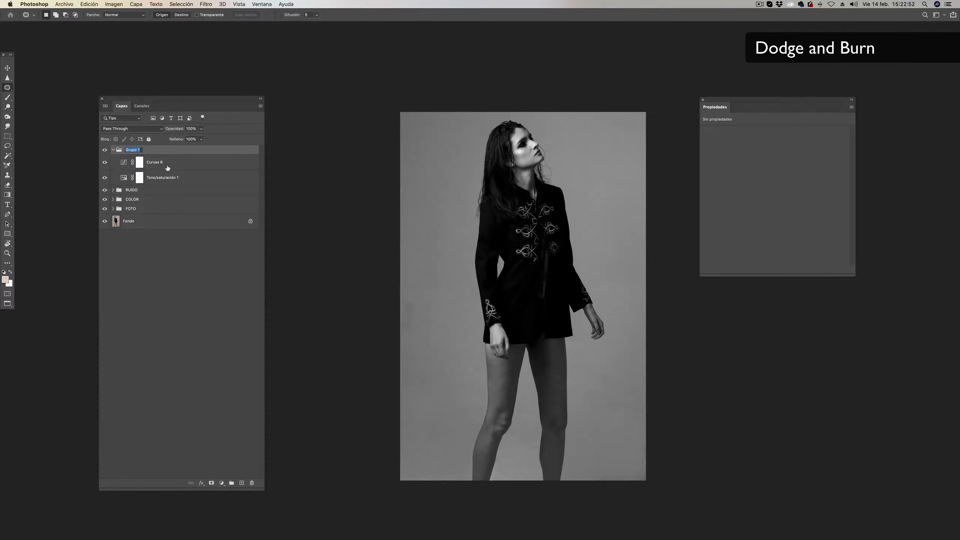
pyautogui.write('BN')
pyautogui.press('Return')
pyautogui.click(113, 150)
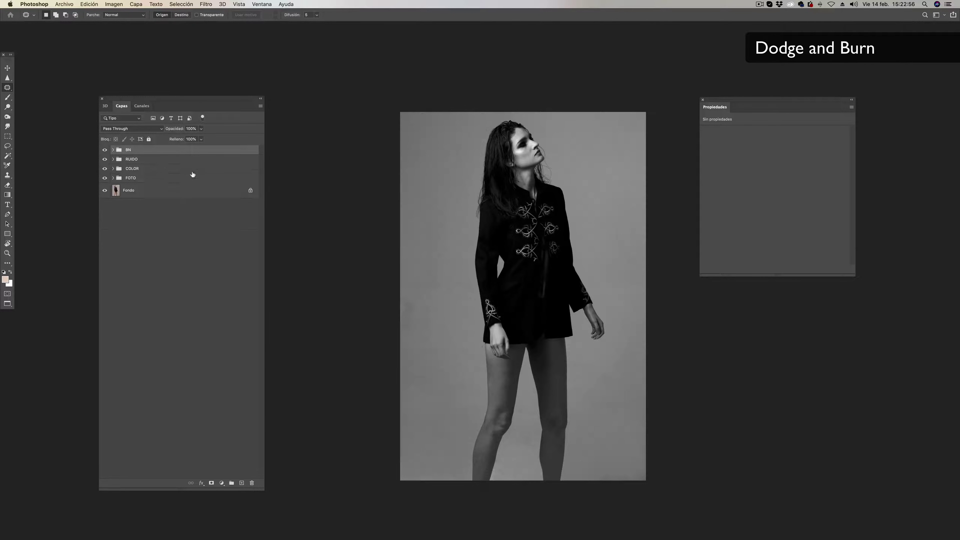
# - Zoom in to frame the model's head and hair, then select the FOTO group
pyautogui.press('z')
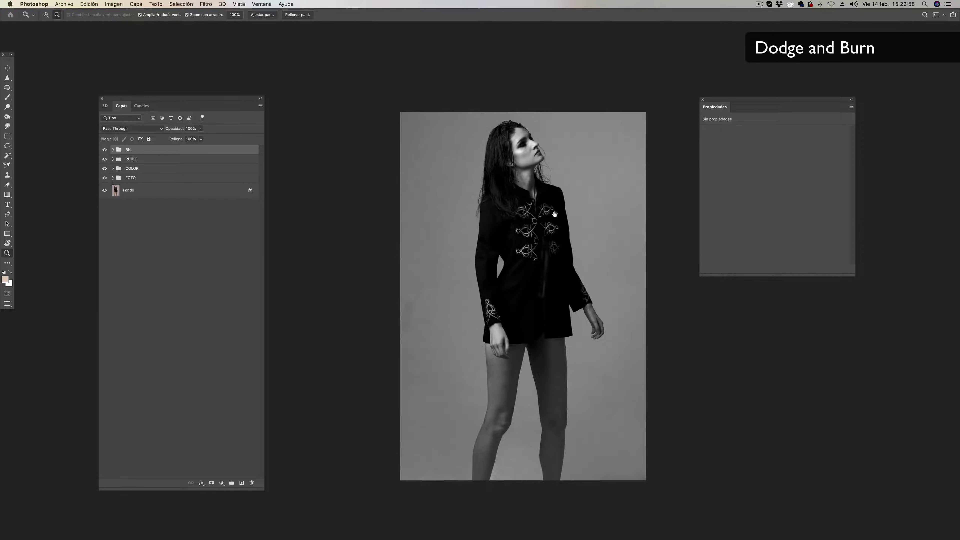
pyautogui.click(551, 196)
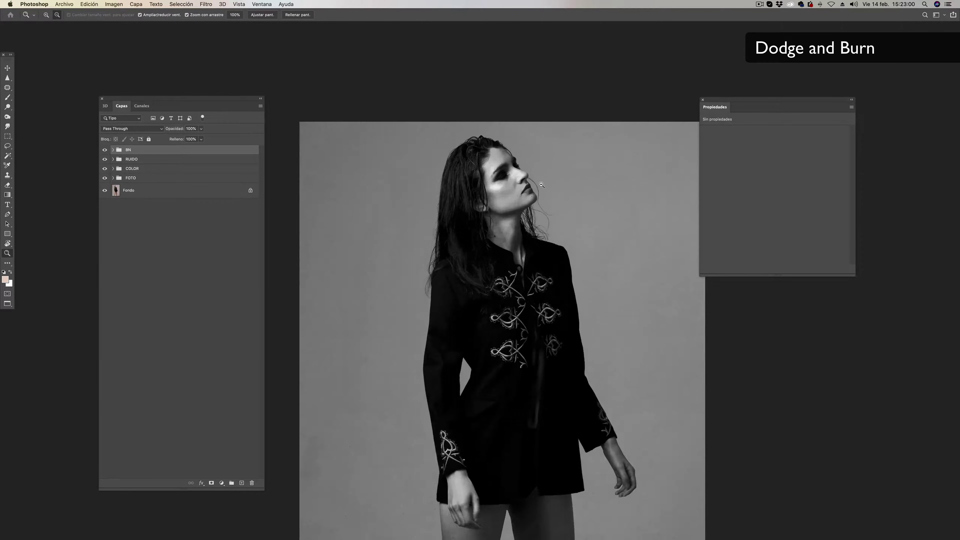
pyautogui.click(541, 184)
pyautogui.press('j')
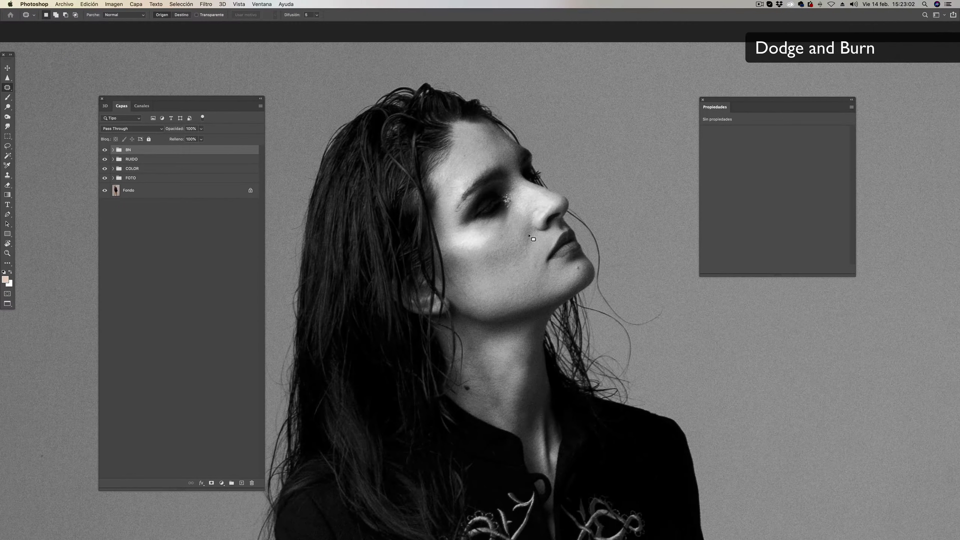
pyautogui.press('z')
pyautogui.click(530, 236)
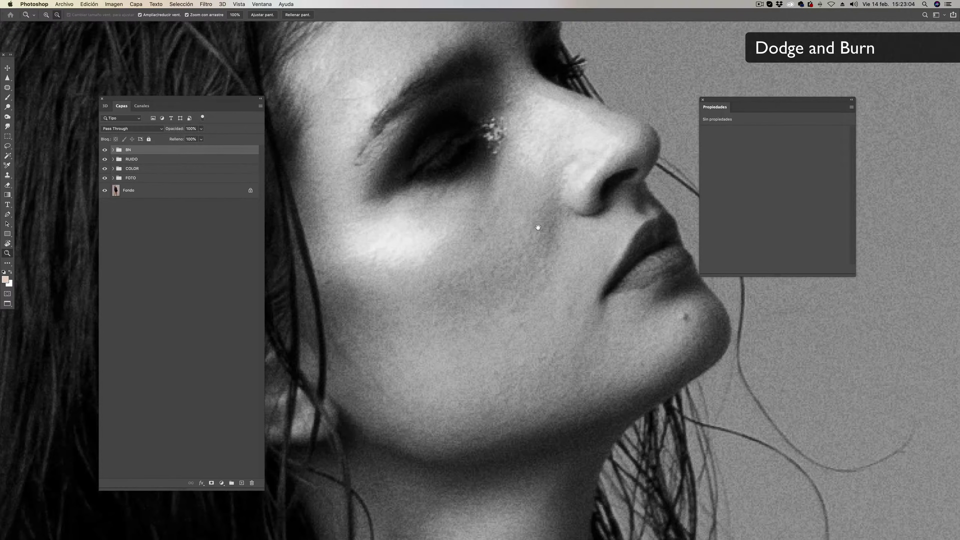
pyautogui.scroll(5, 538, 227)
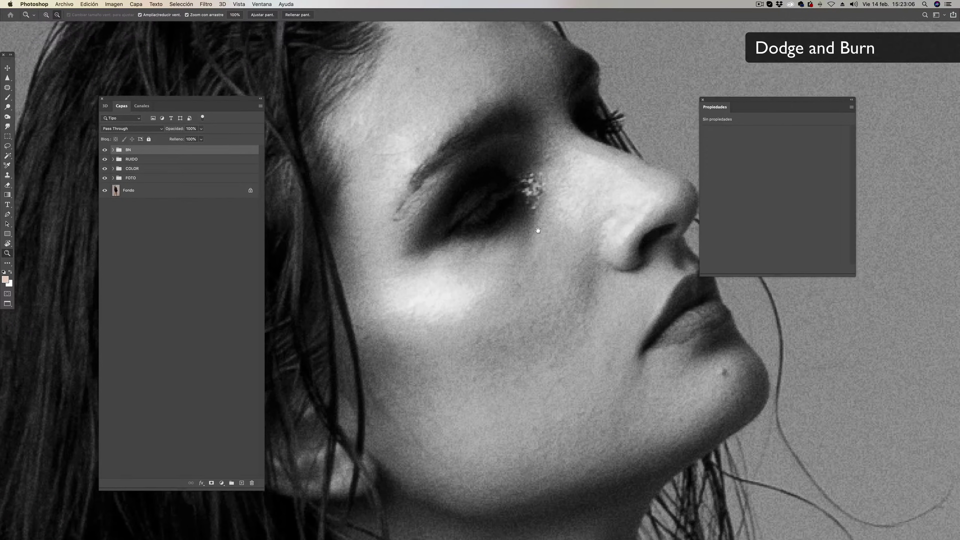
pyautogui.keyDown('alt'); pyautogui.click(545, 225); pyautogui.keyUp('alt')
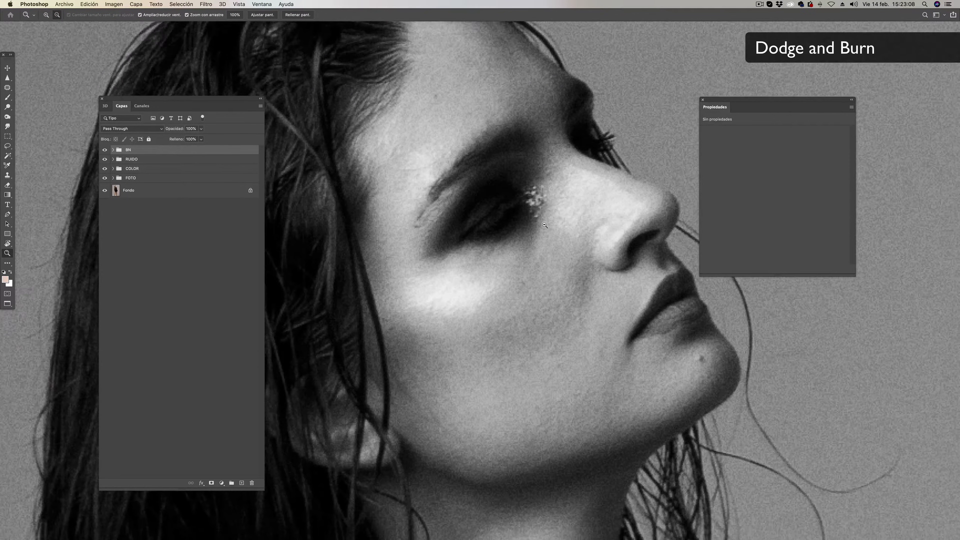
pyautogui.keyDown('alt'); pyautogui.click(545, 225); pyautogui.keyUp('alt')
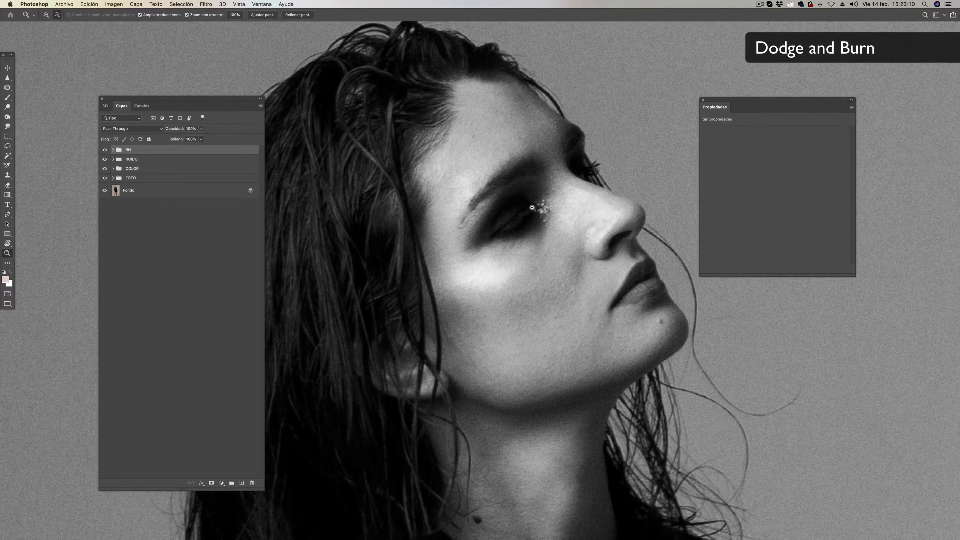
pyautogui.click(129, 180)
# - Add a group above FOTO holding a brightening Curves layer with an inverted black mask
pyautogui.click(229, 484)
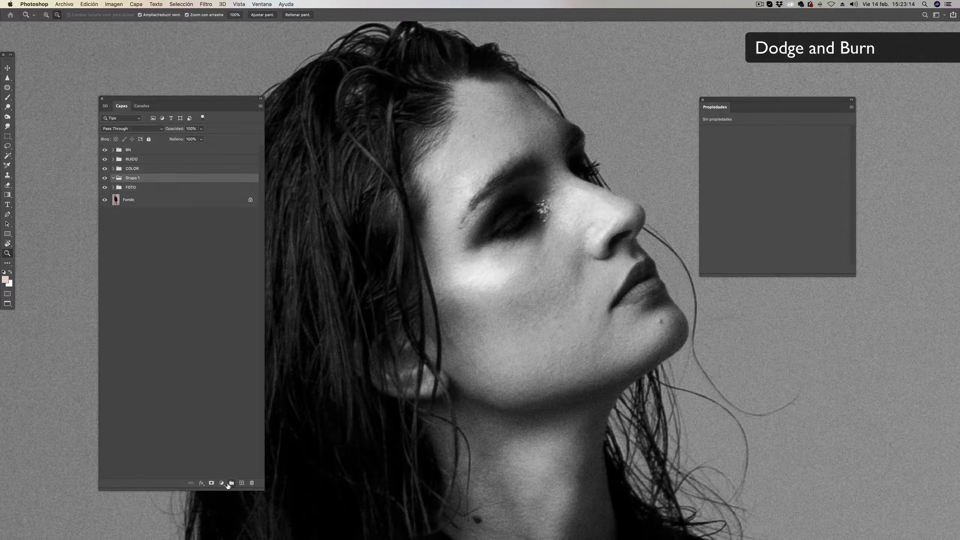
pyautogui.click(221, 483)
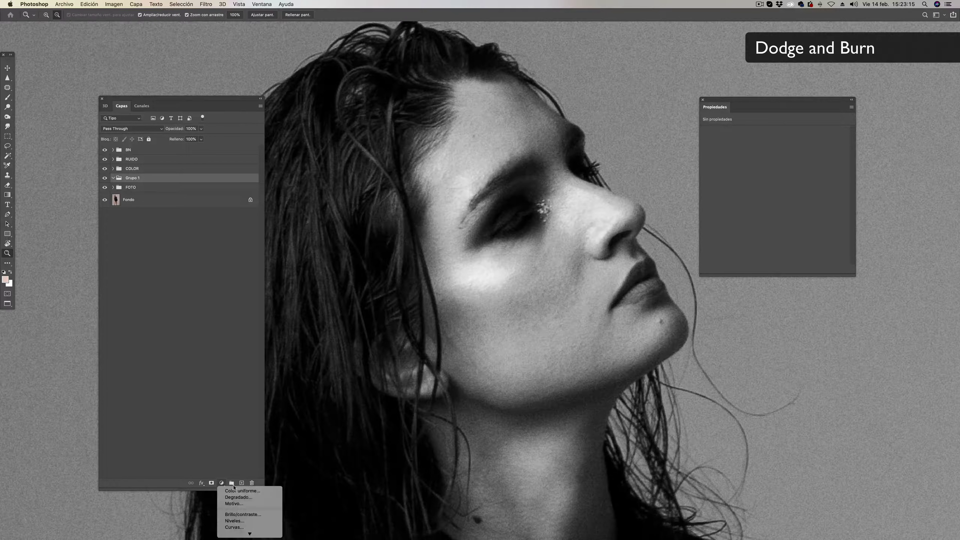
pyautogui.click(243, 527)
pyautogui.moveTo(776, 202); pyautogui.dragTo(770, 182)
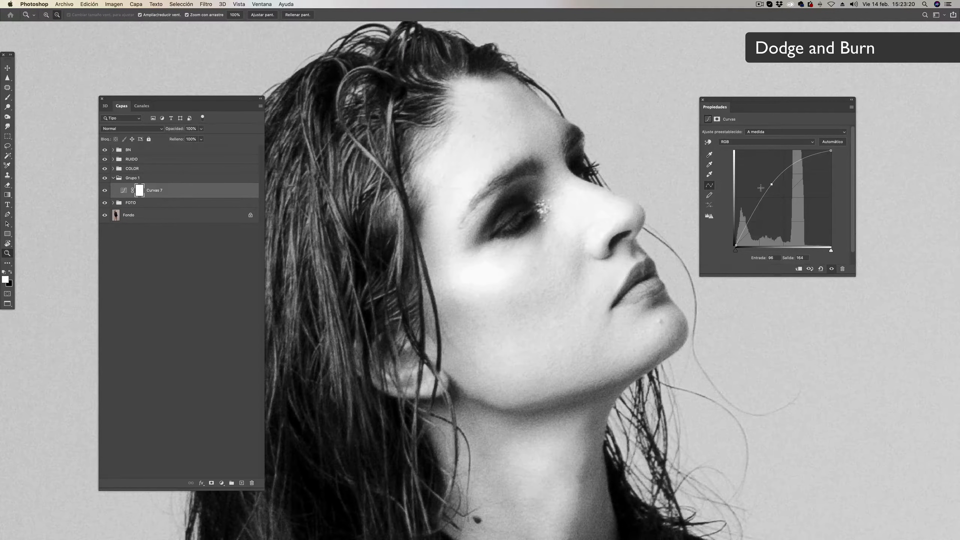
pyautogui.press('super+i')
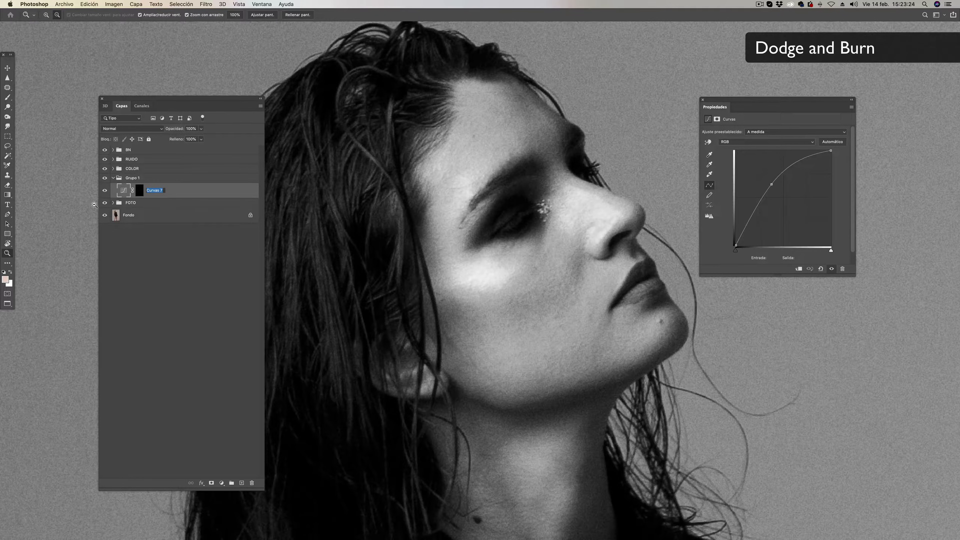
# - Name the curves layer 'DODGE' and ready a brush at 3% opacity on its mask
pyautogui.write('DODGE')
pyautogui.press('Return')
pyautogui.press('b')
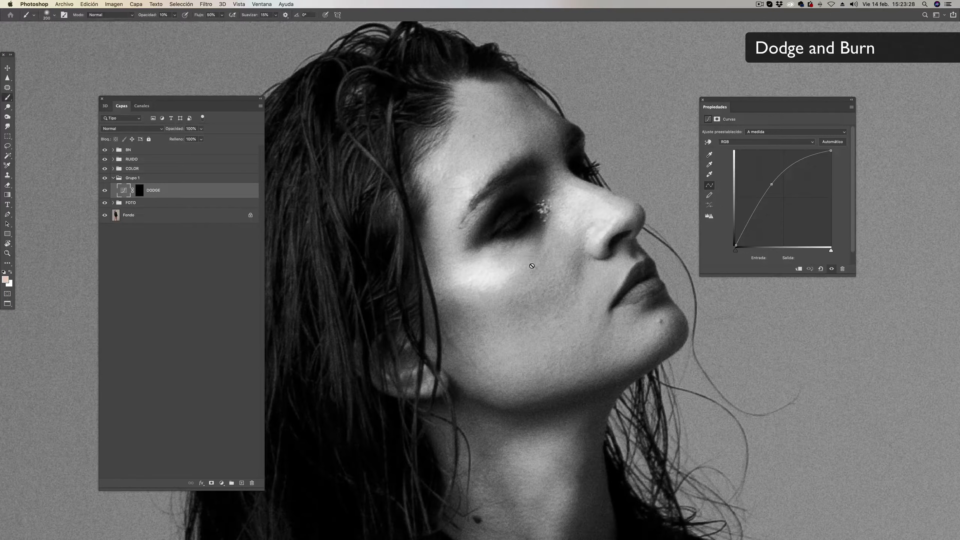
pyautogui.click(139, 191)
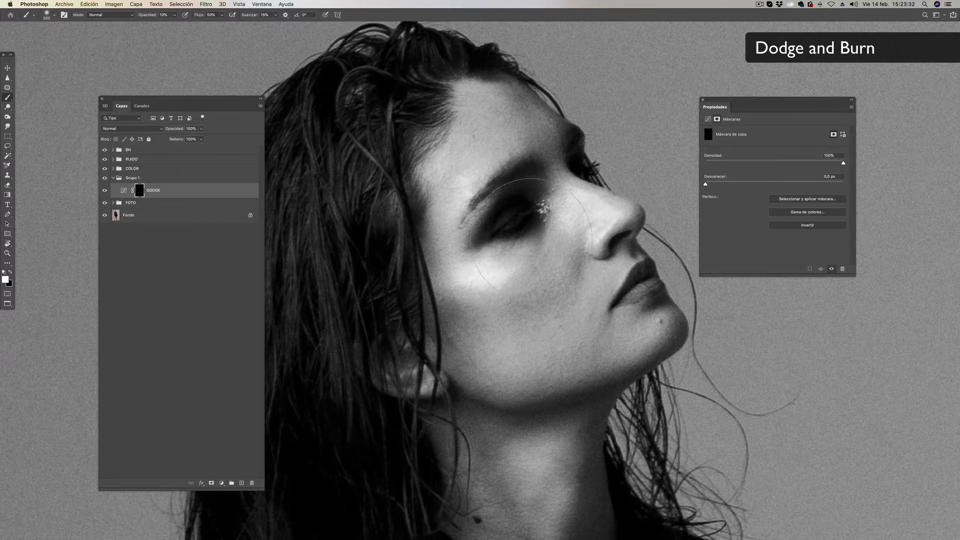
pyautogui.press('3')
pyautogui.press('0')
pyautogui.press('3')
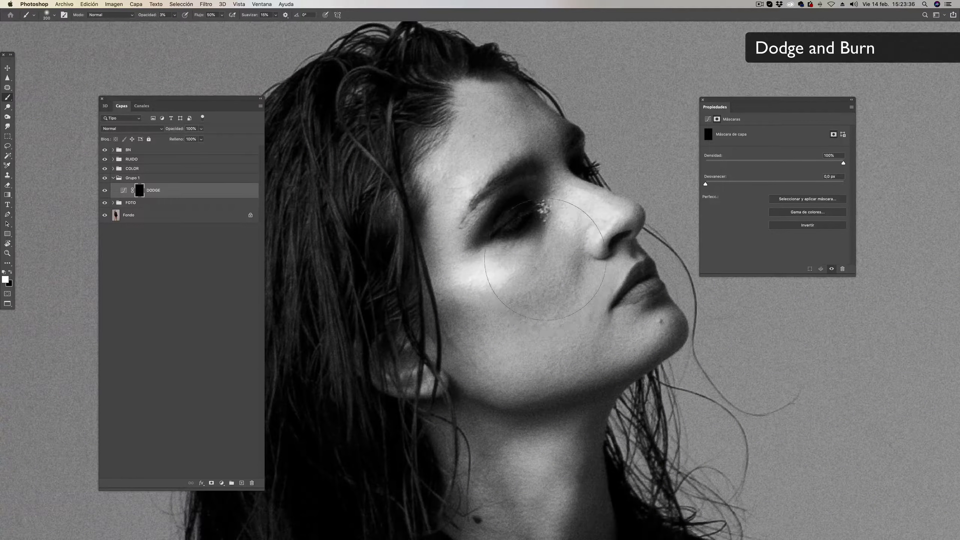
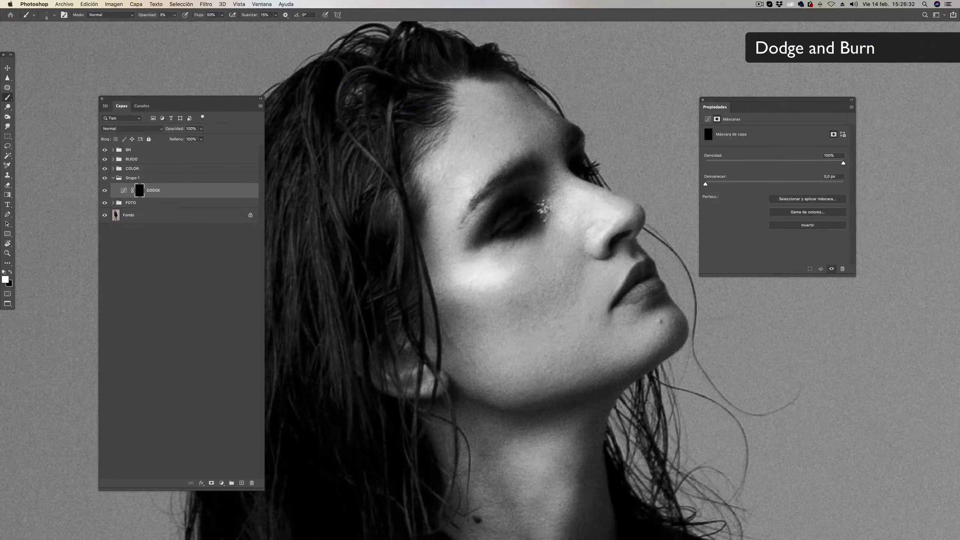
# - Zoom out from the face close-up to show the full black-and-white figure
pyautogui.scroll(-5, 547, 403)
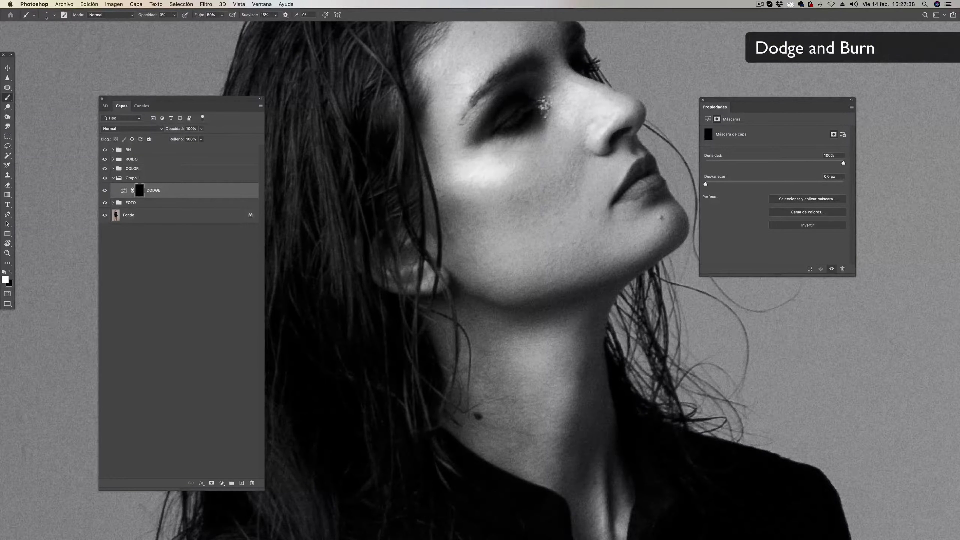
pyautogui.keyDown('alt'); pyautogui.click(546, 252); pyautogui.keyUp('alt')
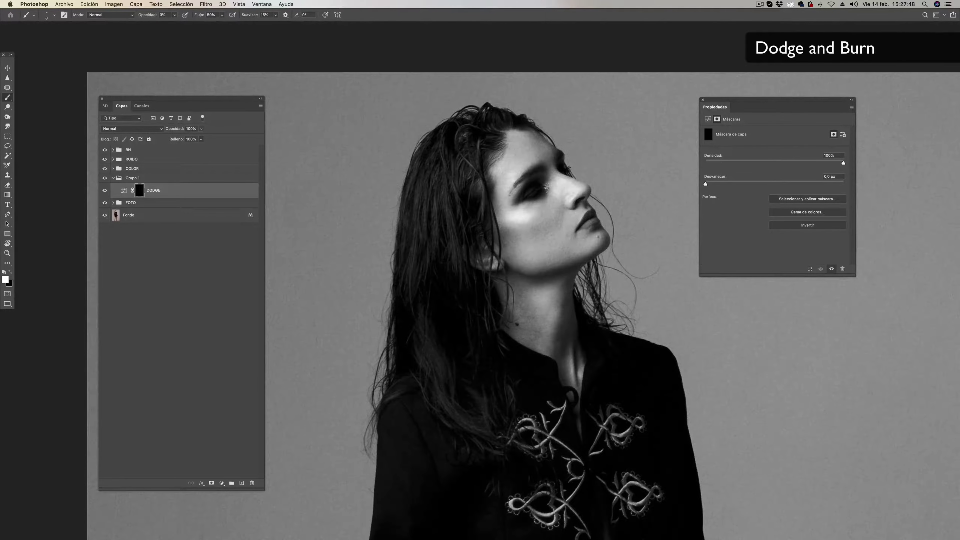
# - Pan the view down past the jacket to bring the model's legs into view
pyautogui.moveTo(558, 517); pyautogui.dragTo(514, 273)
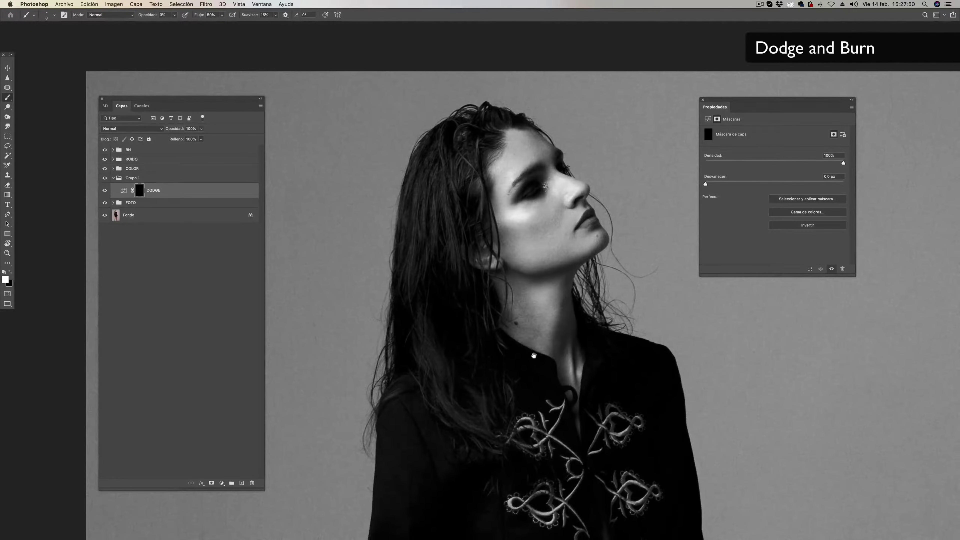
pyautogui.scroll(-5, 514, 273)
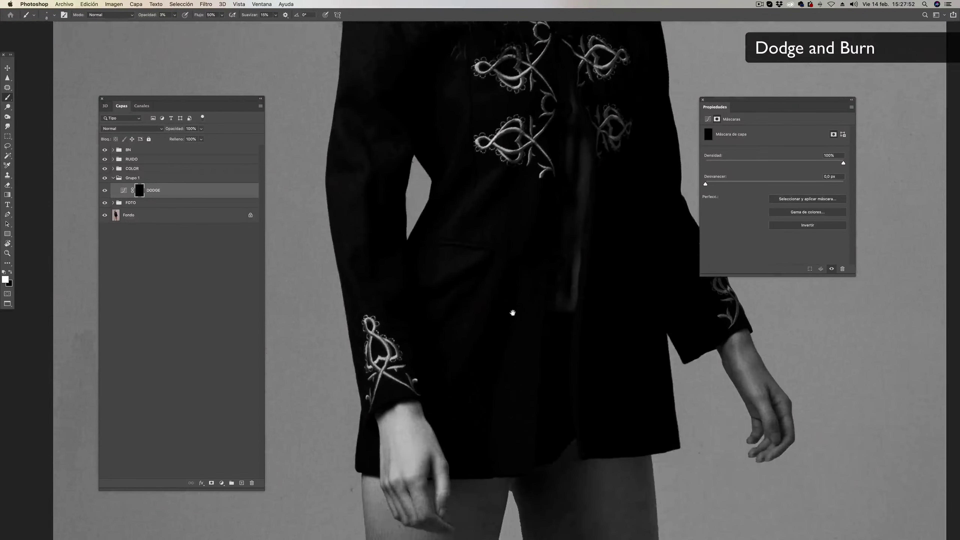
pyautogui.scroll(-3, 511, 314)
pyautogui.scroll(-2, 534, 313)
pyautogui.scroll(-3, 531, 290)
pyautogui.scroll(-3, 443, 379)
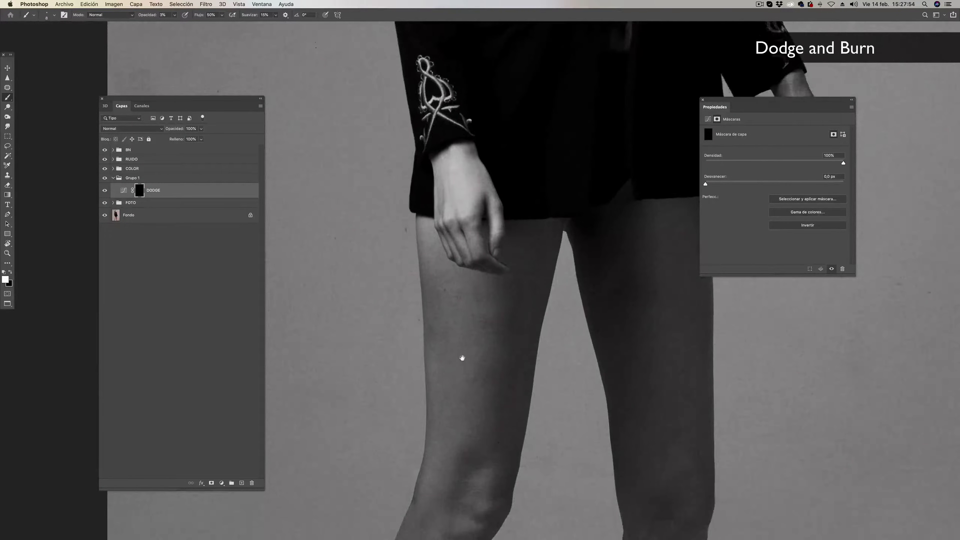
pyautogui.scroll(-2, 460, 358)
pyautogui.scroll(-2, 493, 342)
pyautogui.scroll(-3, 492, 401)
pyautogui.scroll(-3, 489, 343)
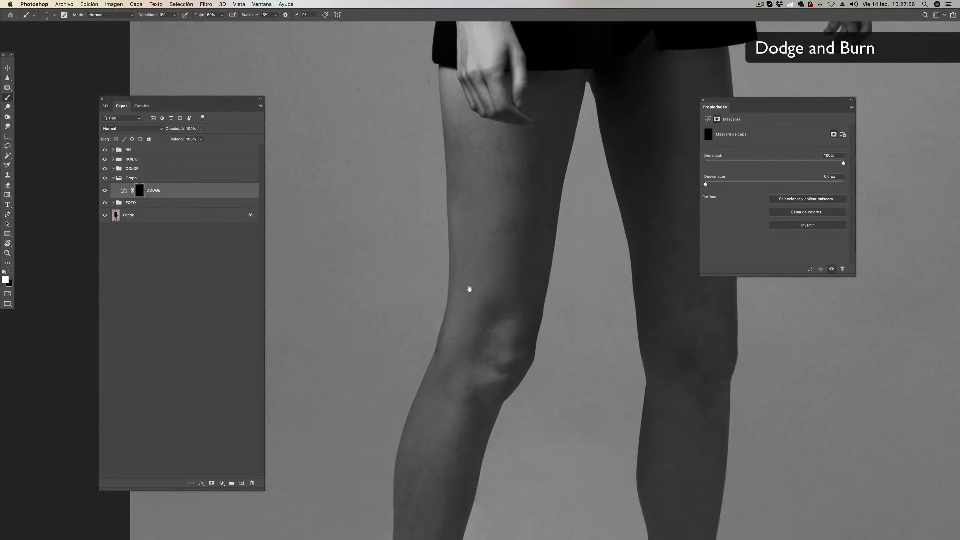
pyautogui.scroll(-3, 467, 285)
pyautogui.hscroll(3, 470, 369)
pyautogui.hscroll(2, 497, 342)
pyautogui.scroll(2, 491, 359)
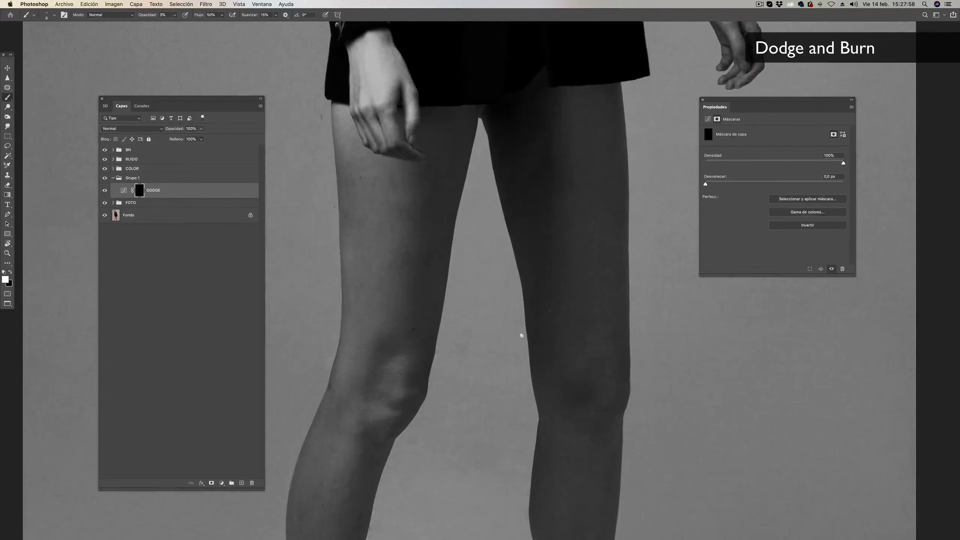
pyautogui.scroll(2, 536, 331)
pyautogui.scroll(2, 553, 327)
pyautogui.hscroll(1, 553, 327)
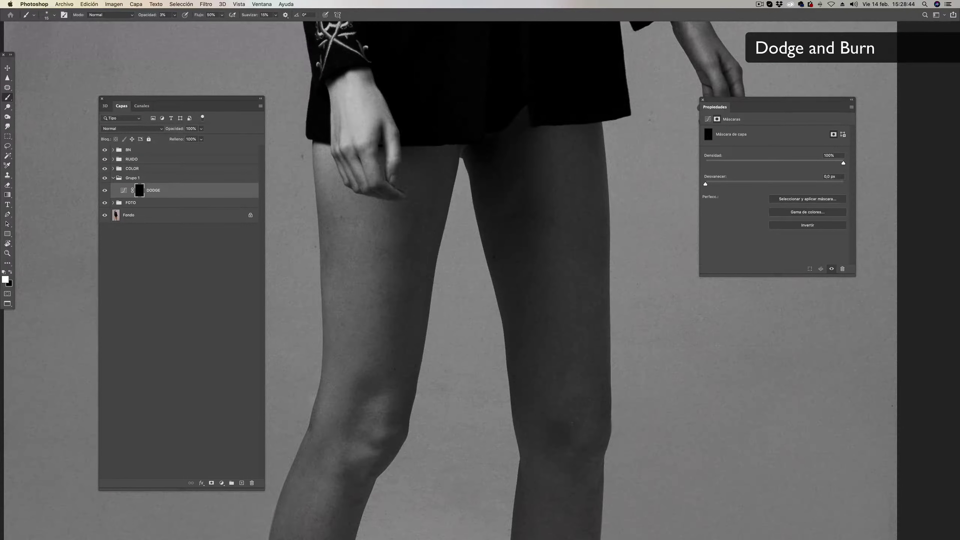
# - Scroll over the legs and flip the canvas horizontally to judge them mirrored
pyautogui.scroll(-5, 579, 371)
pyautogui.hscroll(-4, 578, 371)
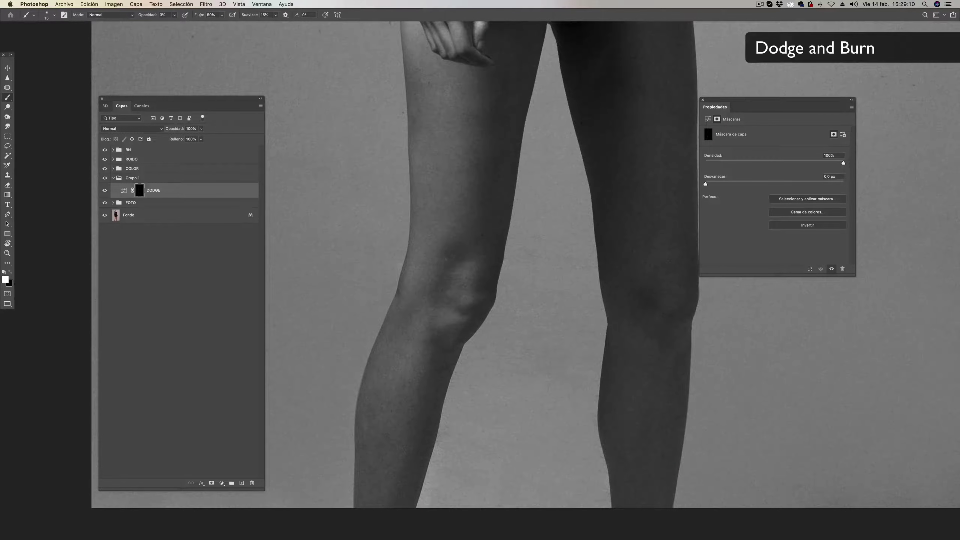
pyautogui.scroll(5, 453, 264)
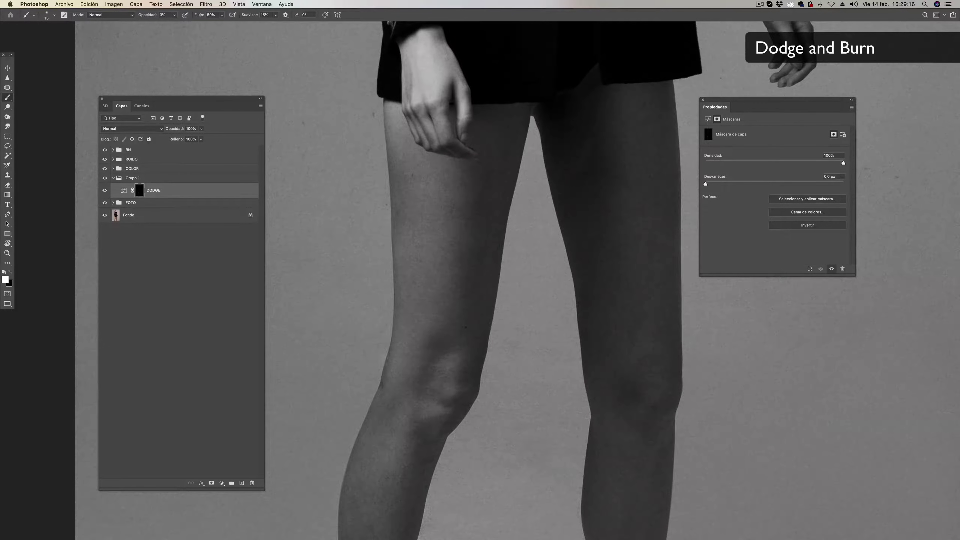
pyautogui.scroll(5, 456, 163)
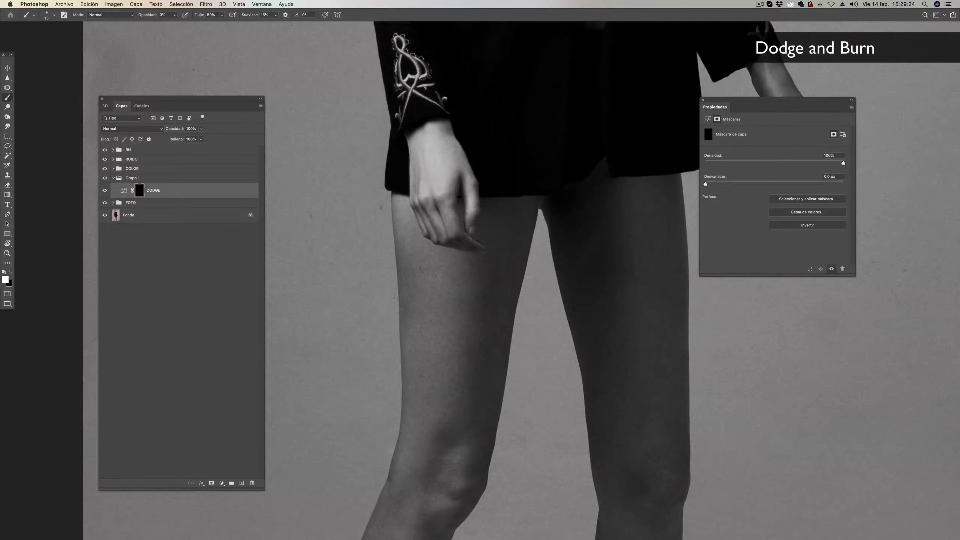
pyautogui.hscroll(5, 504, 202)
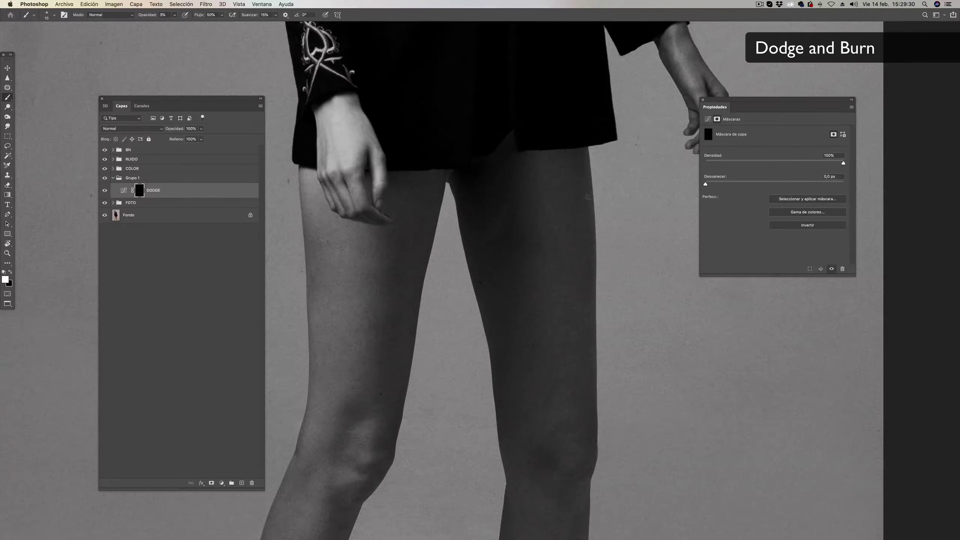
pyautogui.hotkey('ctrl', 'shift', 'h')
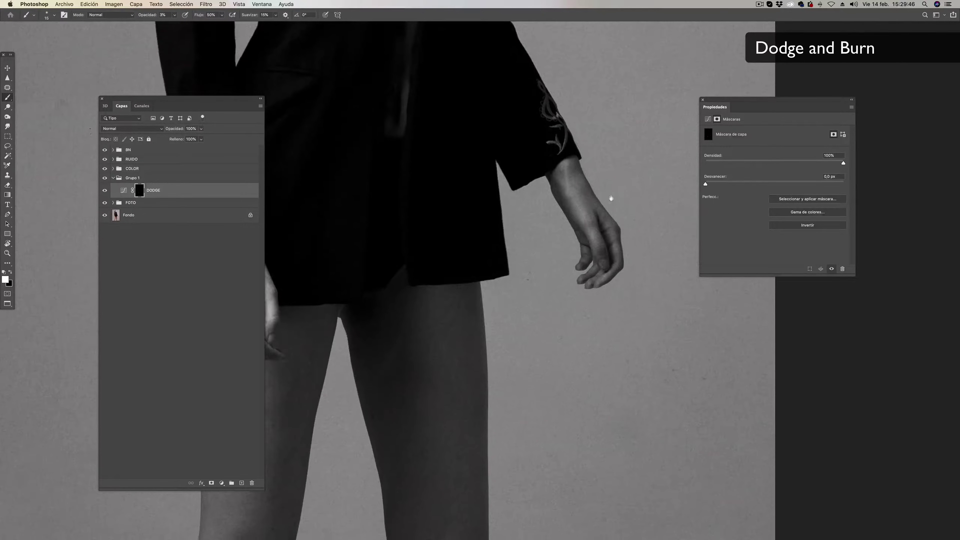
# - Zoom out so the torso and legs are visible together
pyautogui.scroll(-5, 566, 265)
pyautogui.scroll(3, 561, 392)
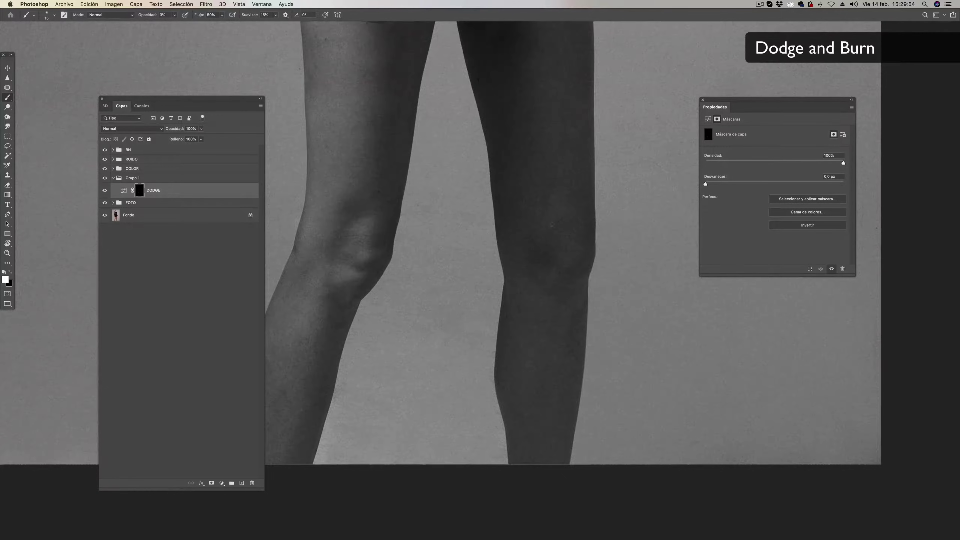
pyautogui.press('z')
pyautogui.moveTo(551, 223)
pyautogui.mouseDown()
pyautogui.moveTo(522, 221)
pyautogui.moveTo(527, 262)
pyautogui.moveTo(485, 242)
pyautogui.mouseUp()
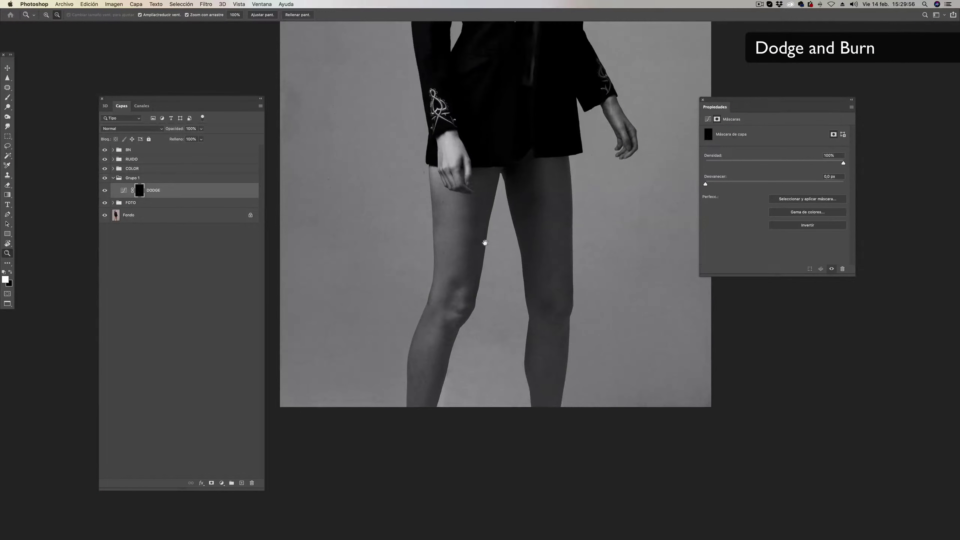
pyautogui.scroll(5, 493, 253)
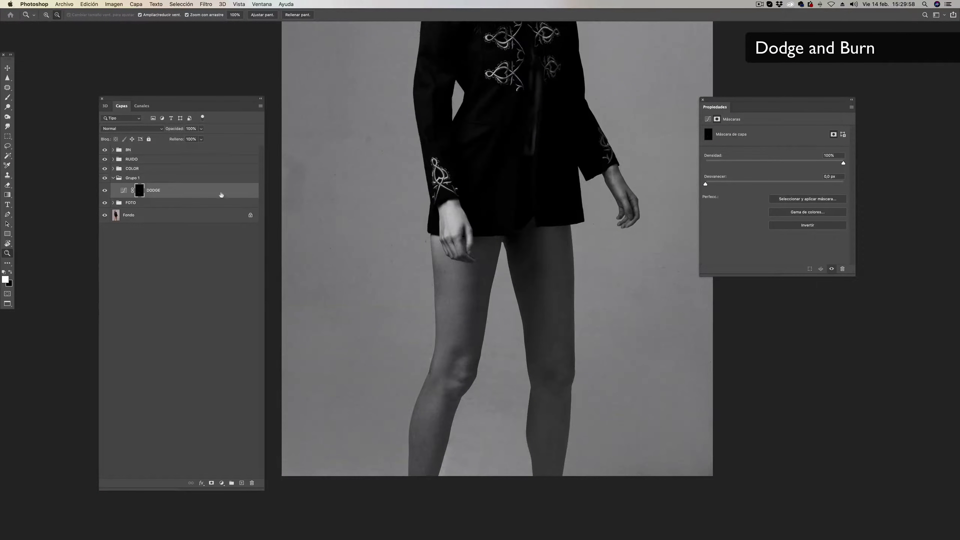
# - Expand FOTO, patch the specks beside the legs on Capa 1, then reselect DODGE
pyautogui.click(113, 203)
pyautogui.click(140, 215)
pyautogui.press('s')
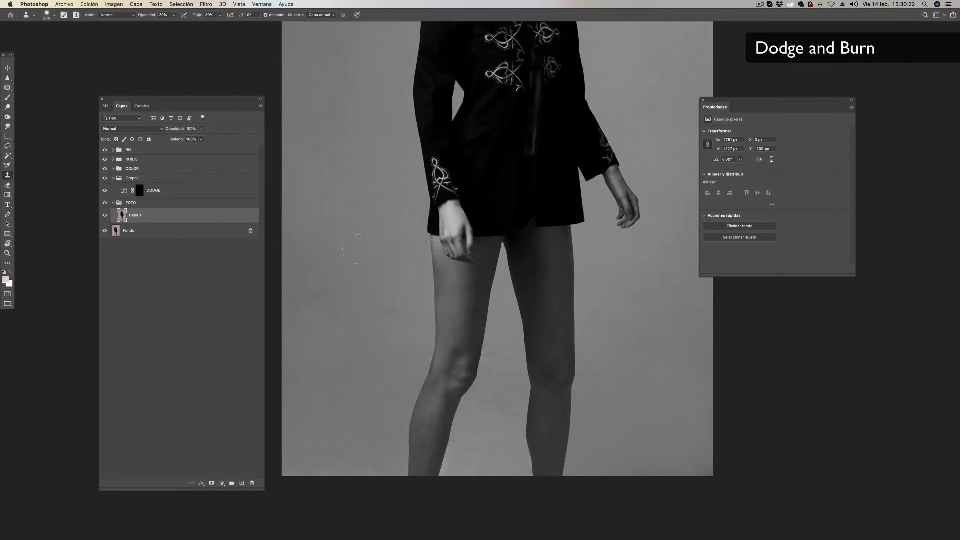
pyautogui.press('j')
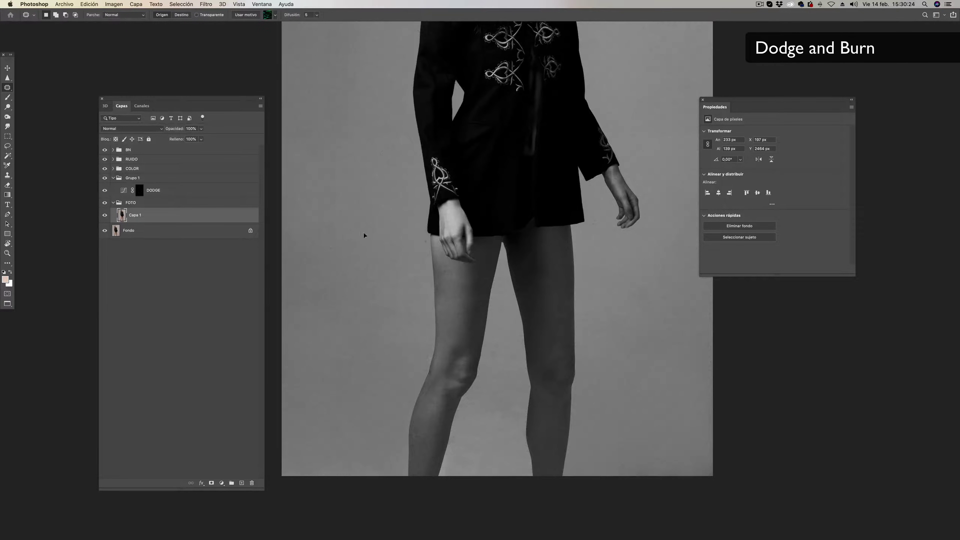
pyautogui.moveTo(460, 289); pyautogui.dragTo(476, 257)
pyautogui.click(172, 192)
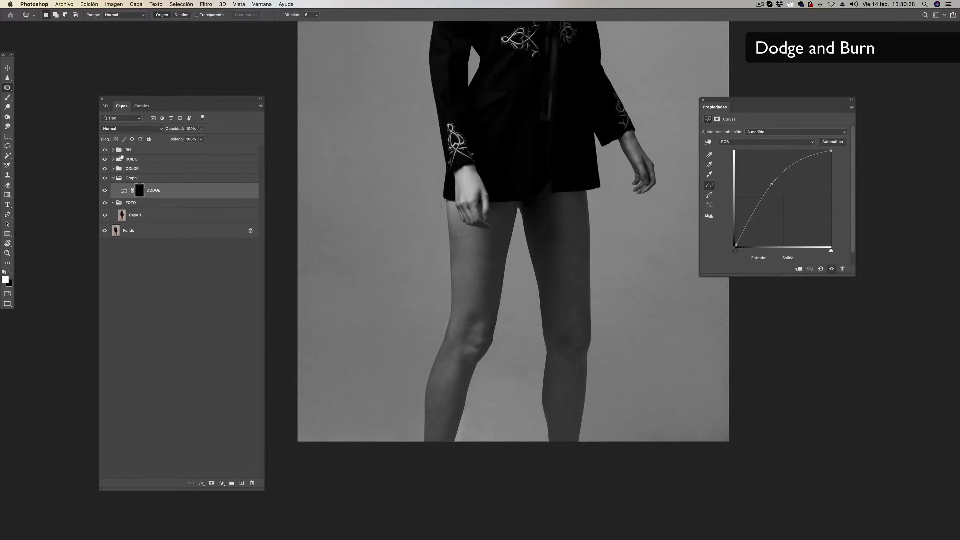
# - Hide the BN group to show the photo in colour and zoom out to the whole figure
pyautogui.click(104, 150)
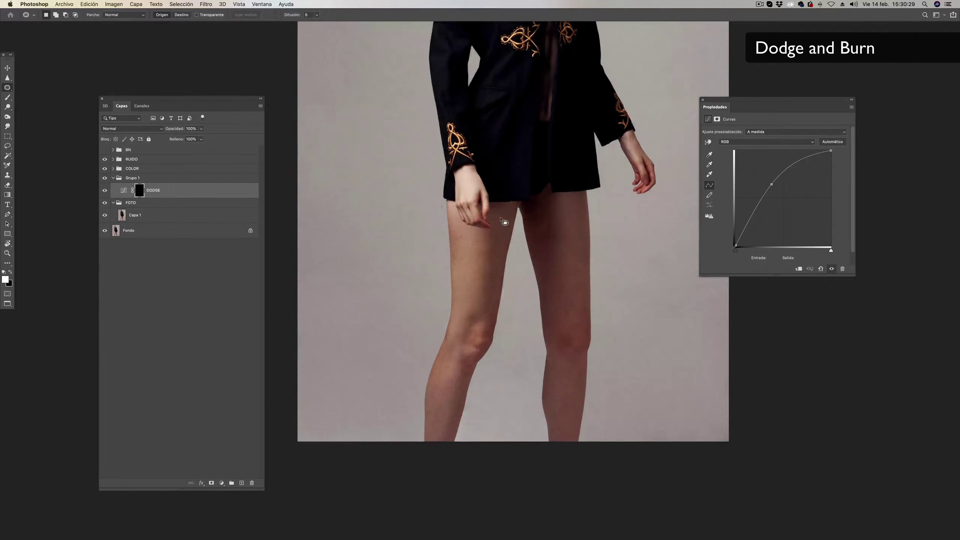
pyautogui.keyDown('alt'); pyautogui.click(489, 268); pyautogui.keyUp('alt')
pyautogui.press('z')
pyautogui.keyDown('alt'); pyautogui.click(498, 266); pyautogui.keyUp('alt')
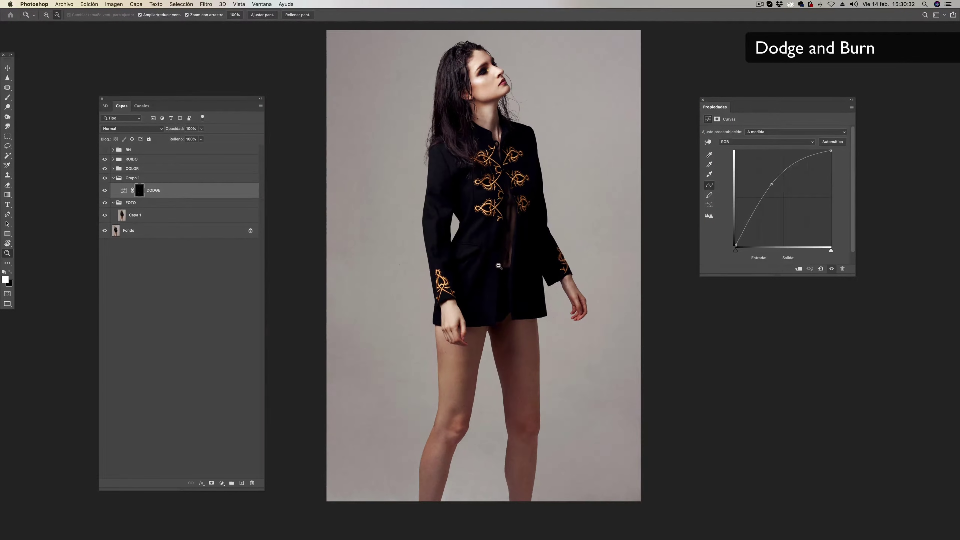
pyautogui.press('j')
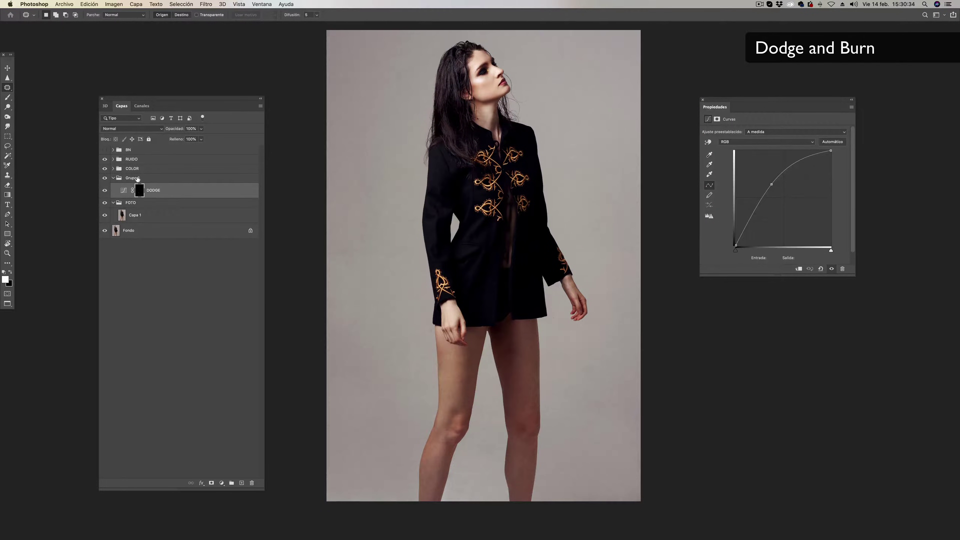
# - Rename Grupo 1 to DB and toggle the DODGE layer off and on to compare
pyautogui.doubleClick(133, 178)
pyautogui.write('BN')
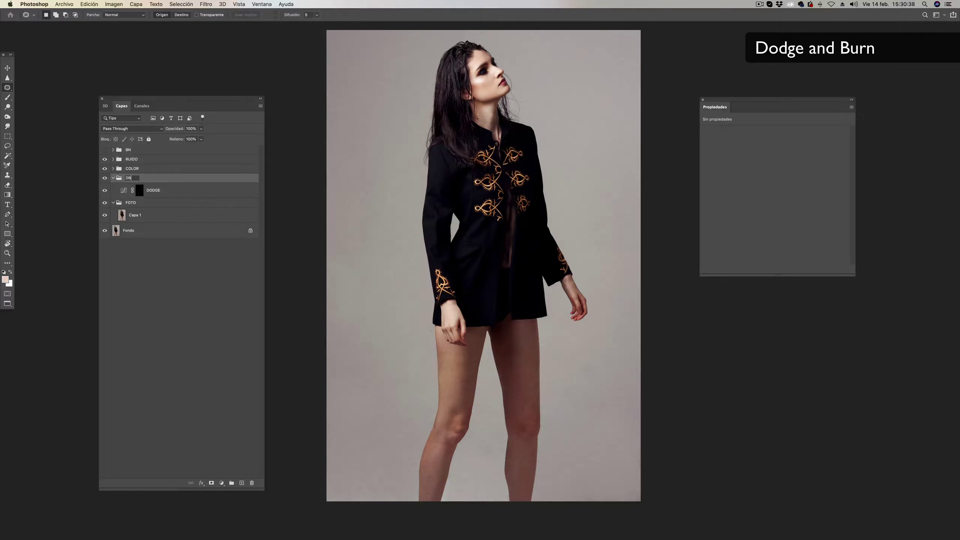
pyautogui.press('Return')
pyautogui.click(104, 190)
pyautogui.click(105, 190)
pyautogui.click(177, 190)
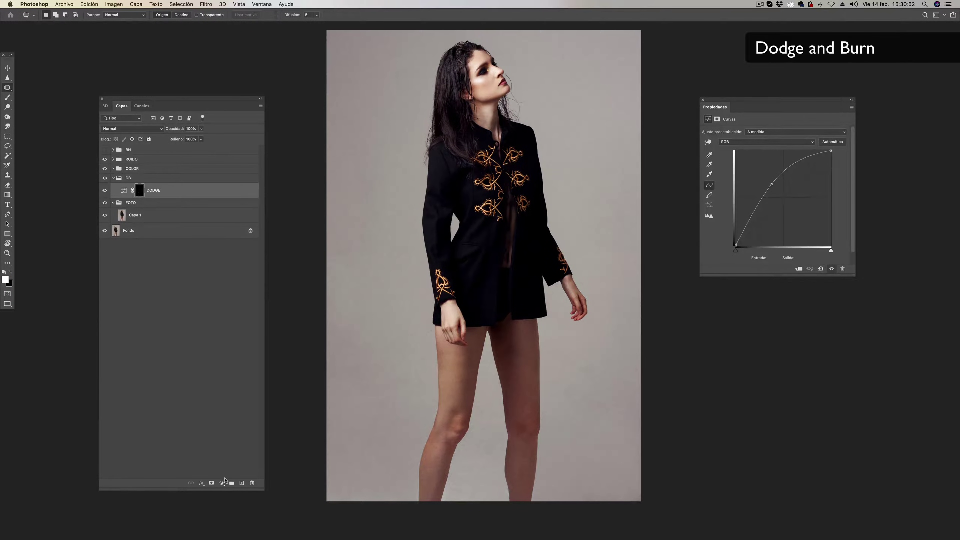
pyautogui.click(225, 481)
# - Add Curves 7 with a darkening curve (input 151, output 101) and an inverted black mask
pyautogui.click(245, 528)
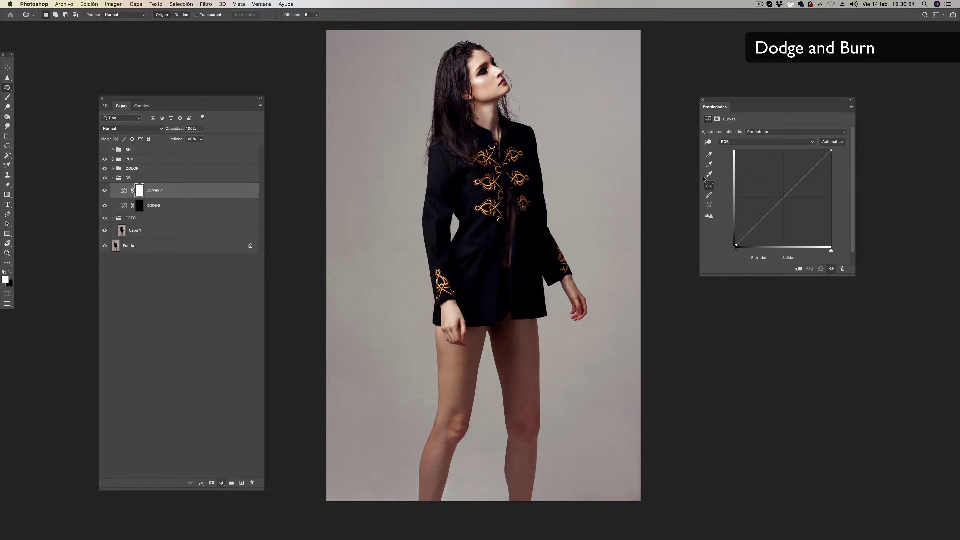
pyautogui.moveTo(801, 180); pyautogui.dragTo(801, 208)
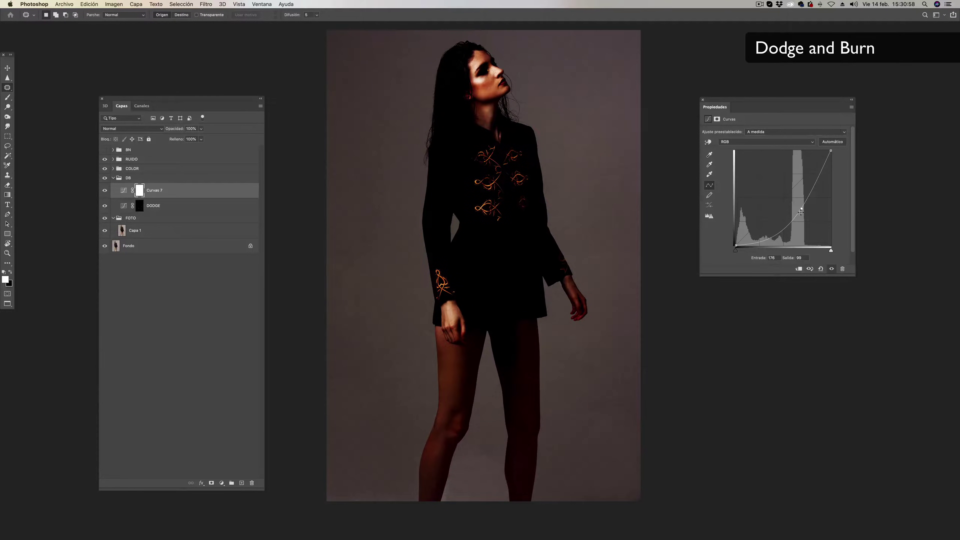
pyautogui.moveTo(800, 211); pyautogui.dragTo(792, 208)
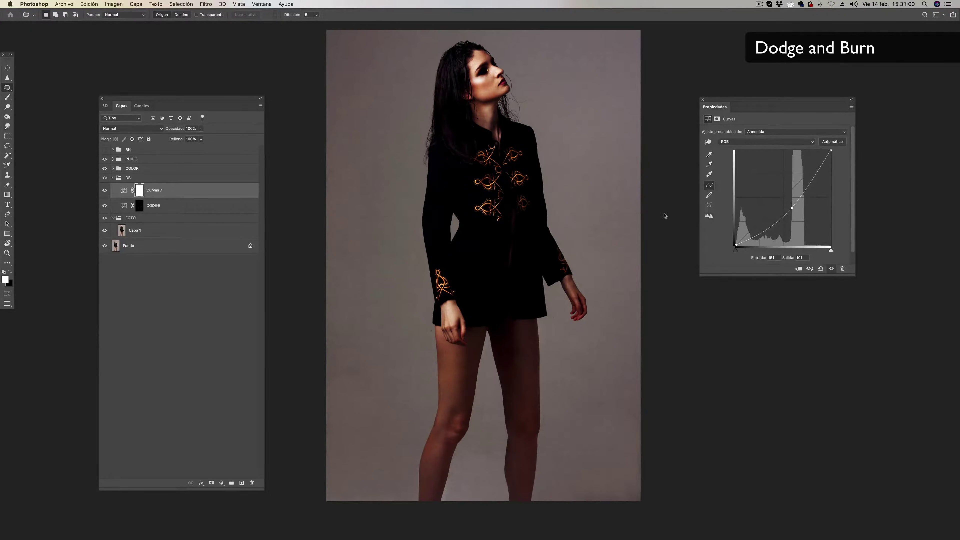
pyautogui.press('super+i')
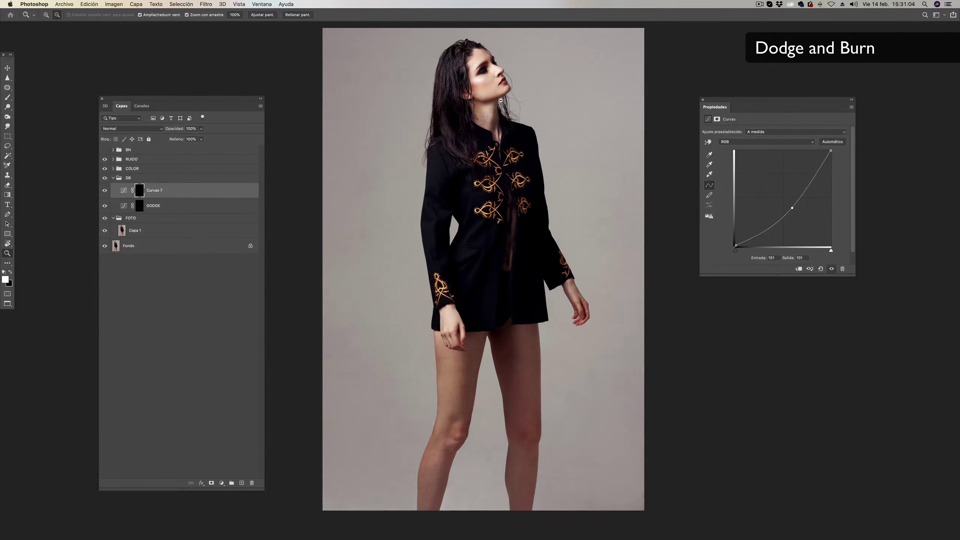
pyautogui.scroll(5, 530, 116)
pyautogui.moveTo(472, 123)
pyautogui.mouseDown()
pyautogui.moveTo(537, 182)
pyautogui.moveTo(545, 248)
pyautogui.mouseUp()
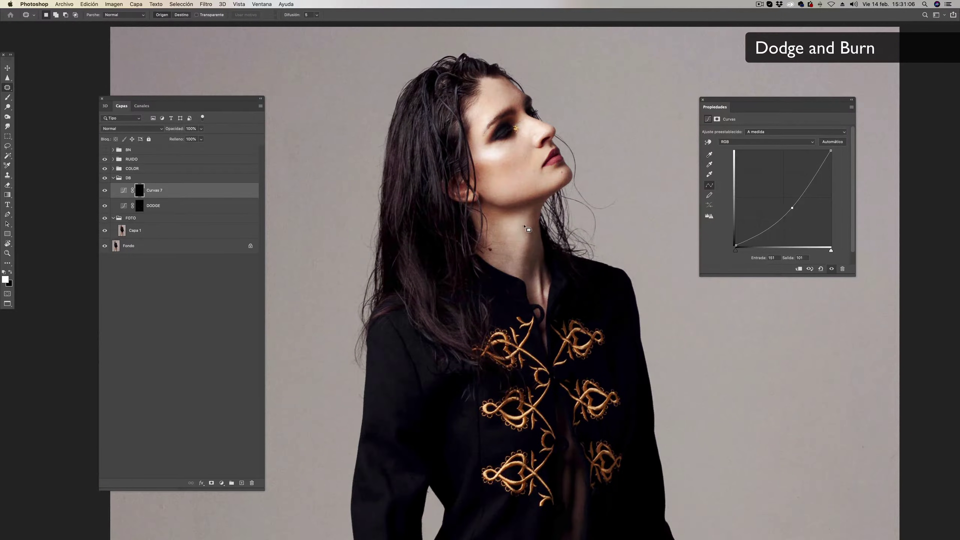
pyautogui.press('b')
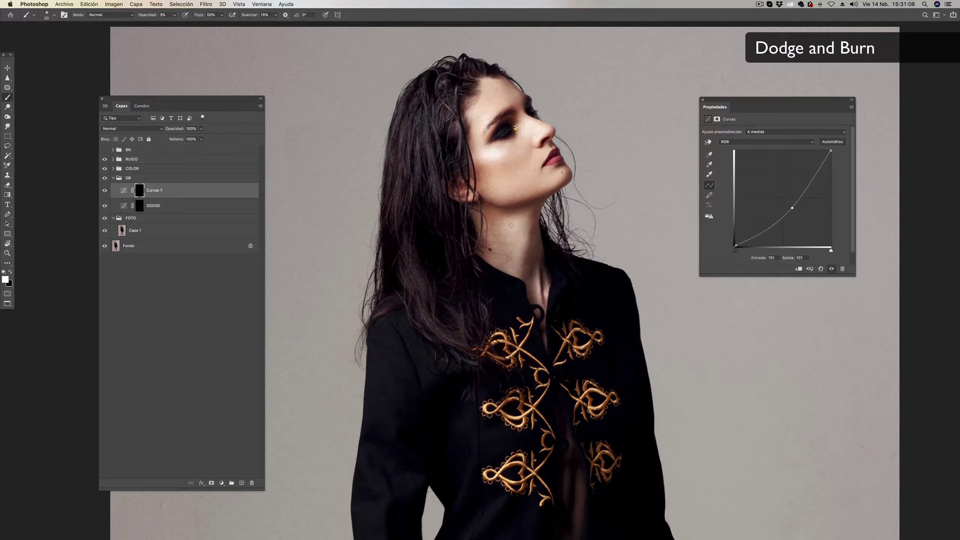
# - Show the BN black-and-white helper group and zoom in to judge the tones
pyautogui.click(105, 150)
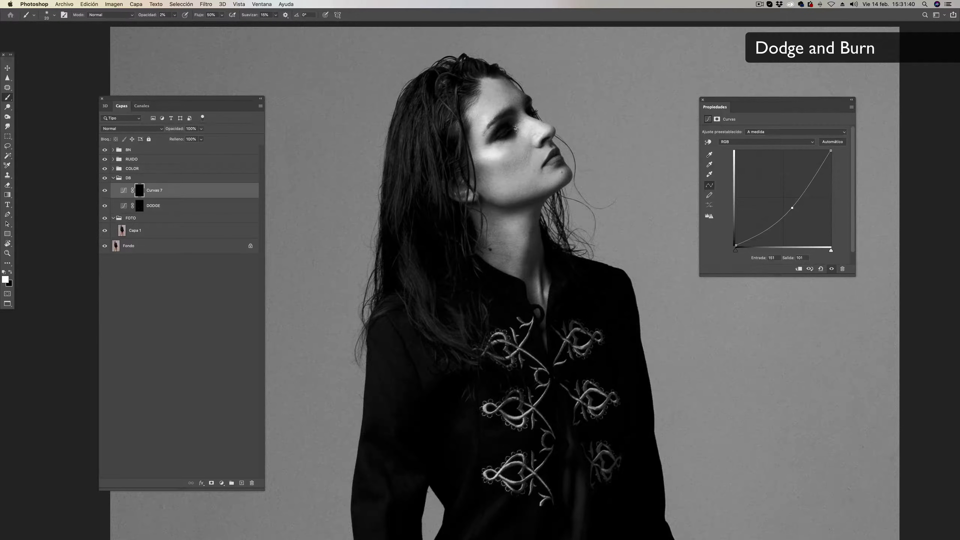
pyautogui.press('z')
pyautogui.scroll(5, 538, 227)
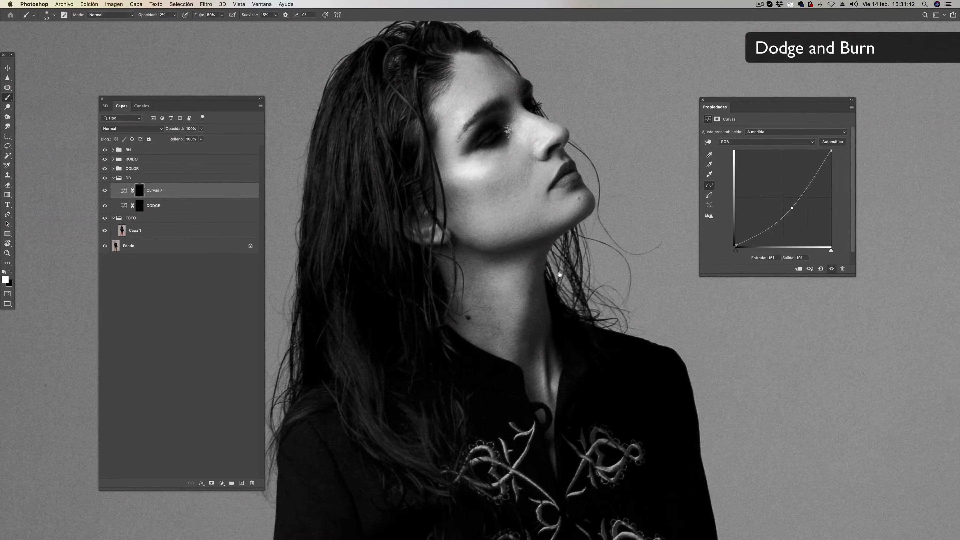
pyautogui.scroll(3, 538, 253)
pyautogui.press('b')
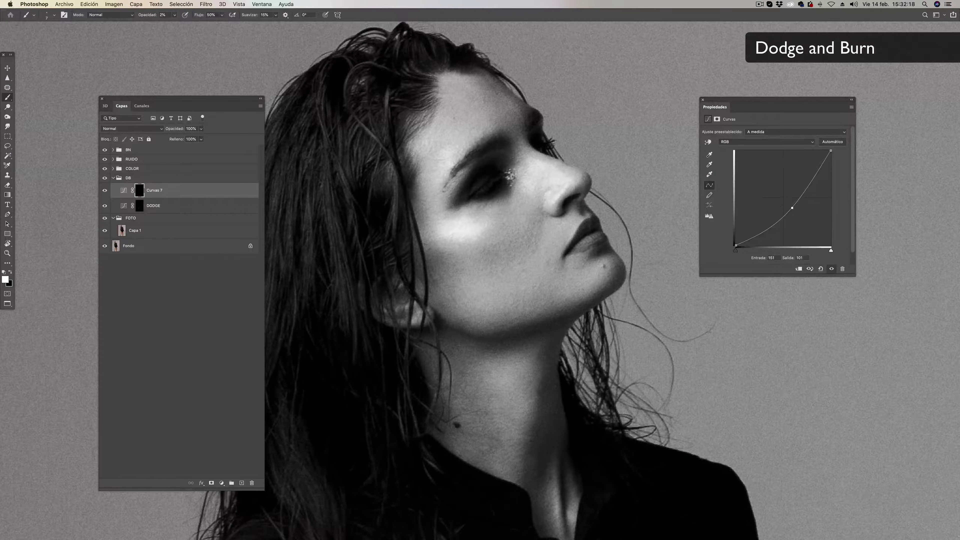
# - Pan over the embroidered sleeve, hand, thighs and legs to inspect their light and shadow
pyautogui.scroll(-5, 515, 450)
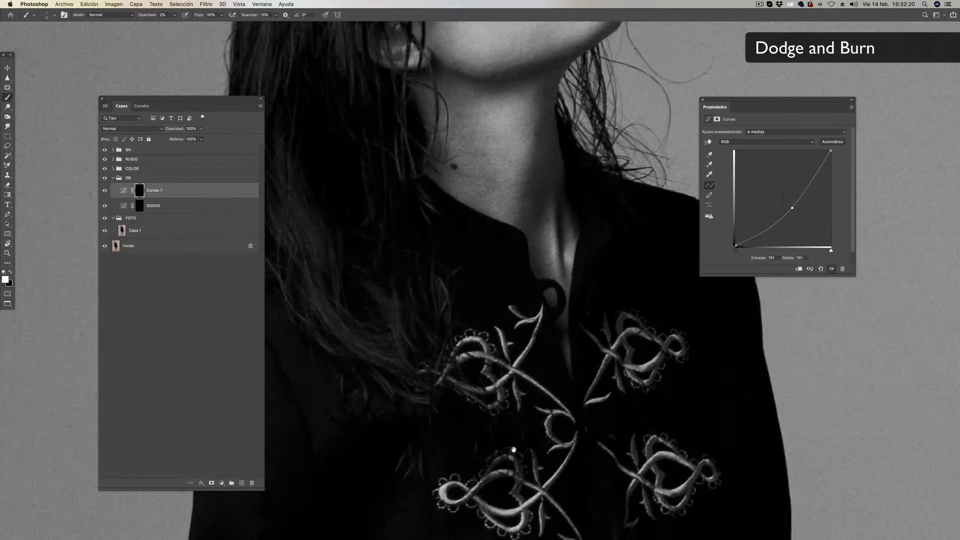
pyautogui.scroll(-5, 520, 450)
pyautogui.scroll(-5, 492, 438)
pyautogui.scroll(-5, 507, 400)
pyautogui.moveTo(507, 400); pyautogui.dragTo(567, 430)
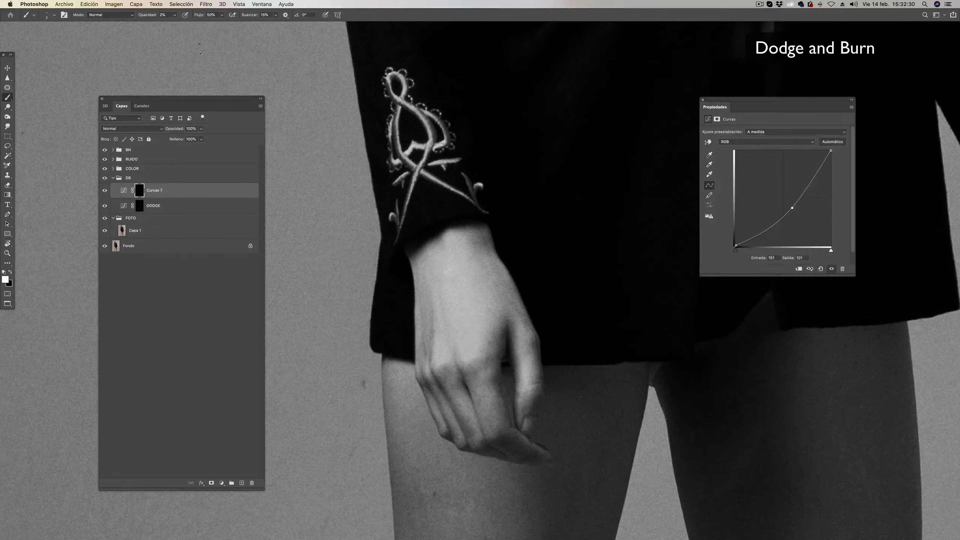
pyautogui.scroll(-5, 484, 386)
pyautogui.scroll(-3, 460, 340)
pyautogui.scroll(-3, 434, 389)
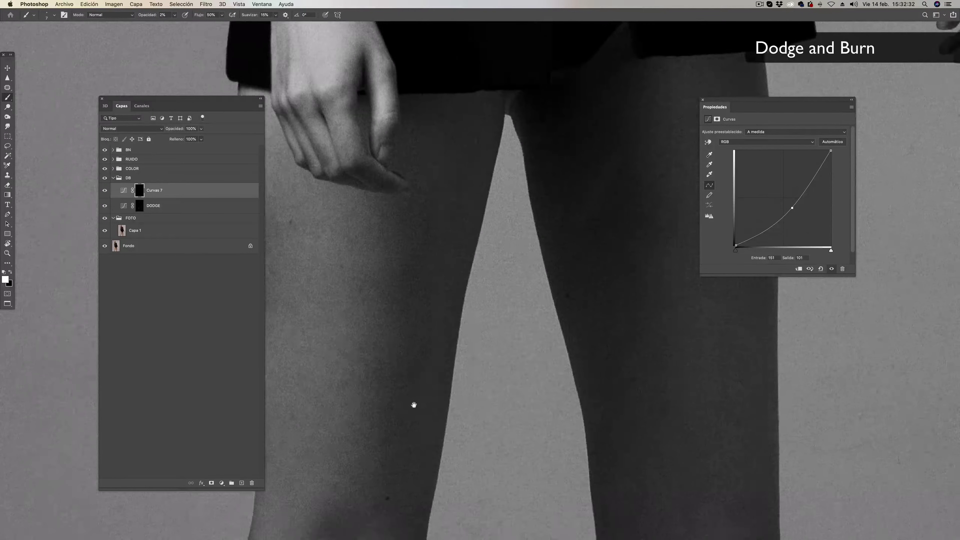
pyautogui.moveTo(414, 404); pyautogui.dragTo(383, 449)
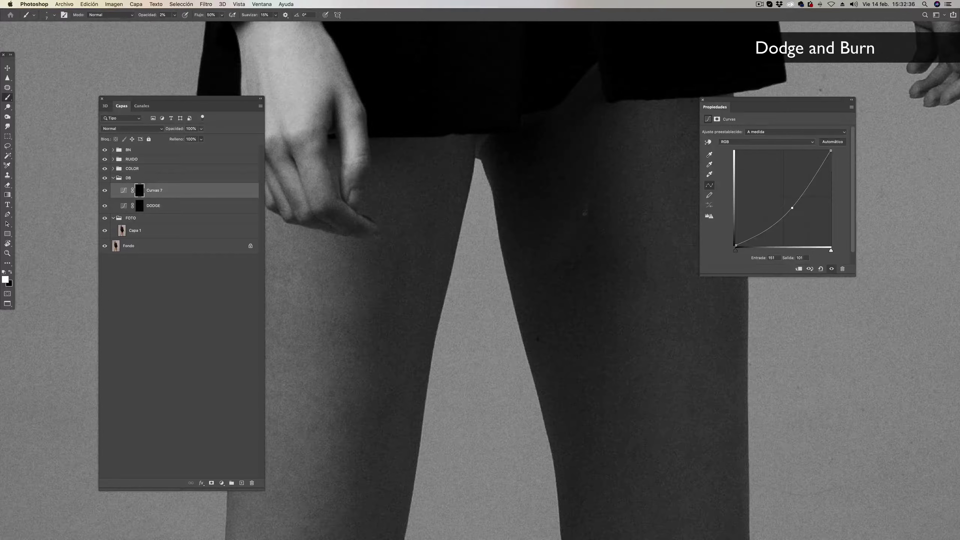
pyautogui.hscroll(-5, 559, 294)
pyautogui.hscroll(-2, 520, 355)
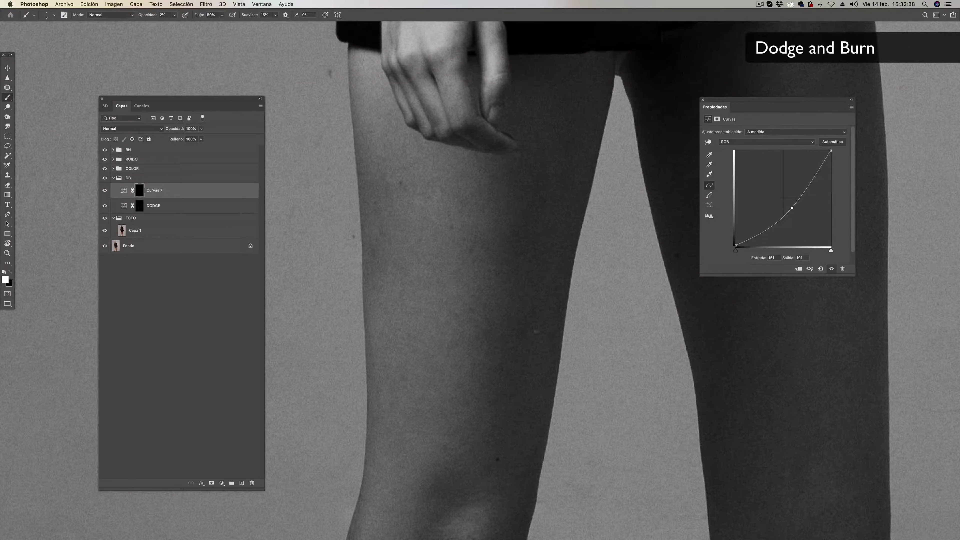
pyautogui.scroll(-3, 556, 321)
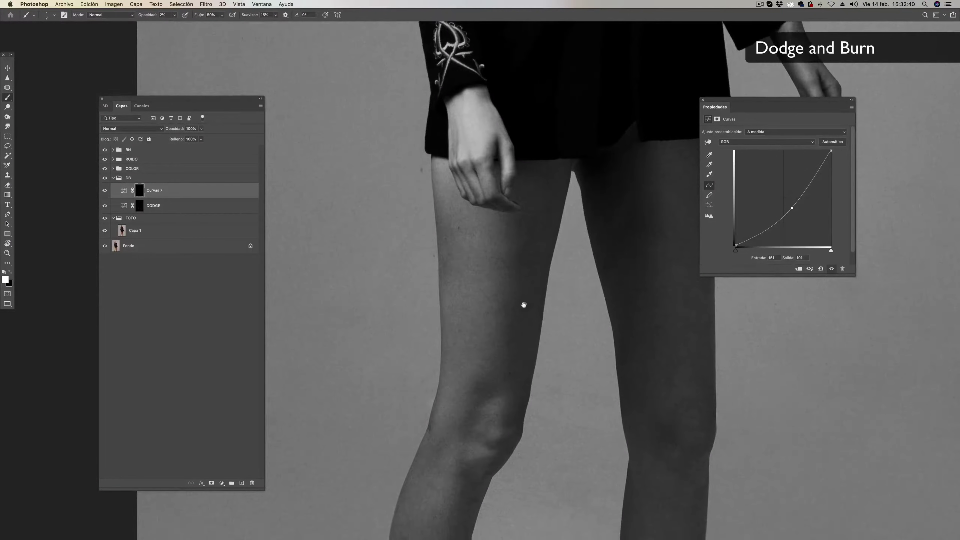
pyautogui.moveTo(523, 304); pyautogui.dragTo(514, 302)
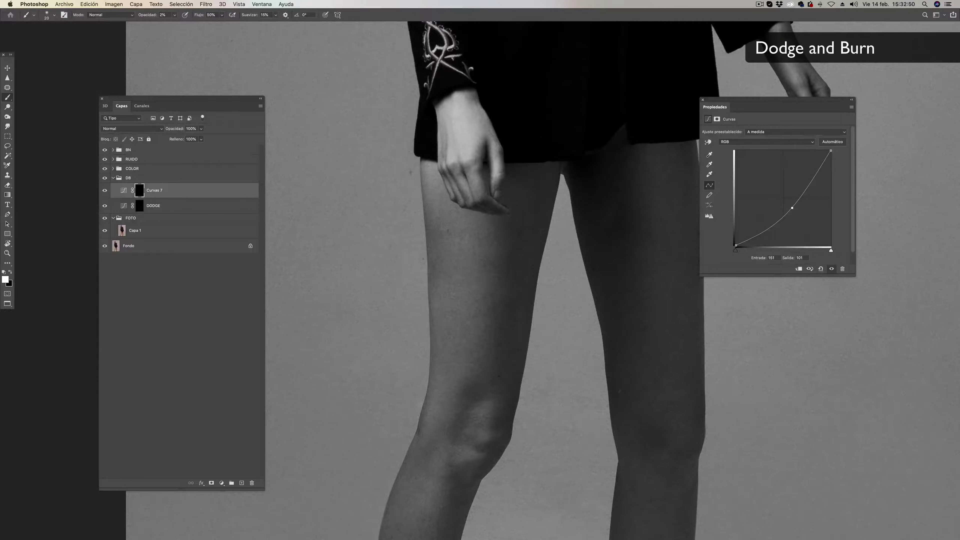
pyautogui.moveTo(668, 452); pyautogui.dragTo(625, 374)
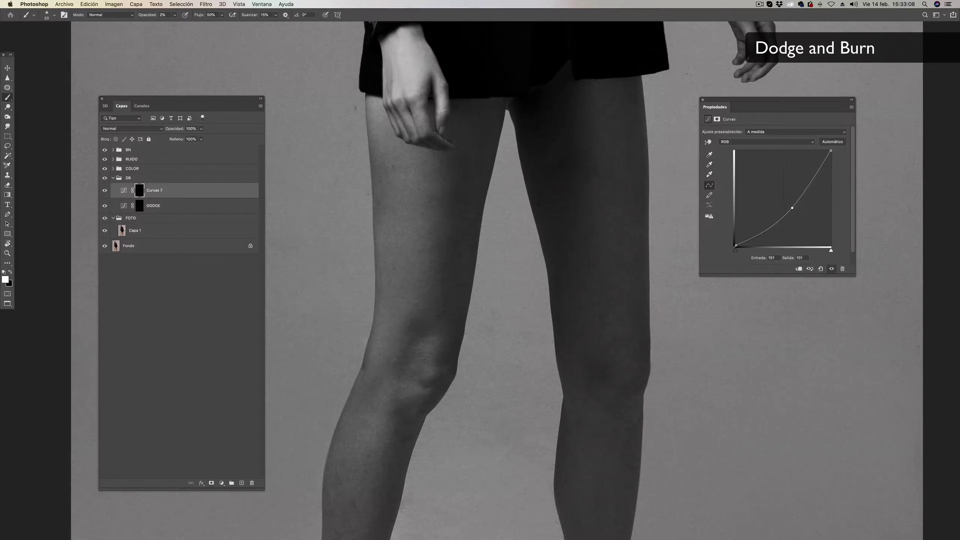
pyautogui.scroll(3, 467, 368)
pyautogui.hscroll(-3, 467, 368)
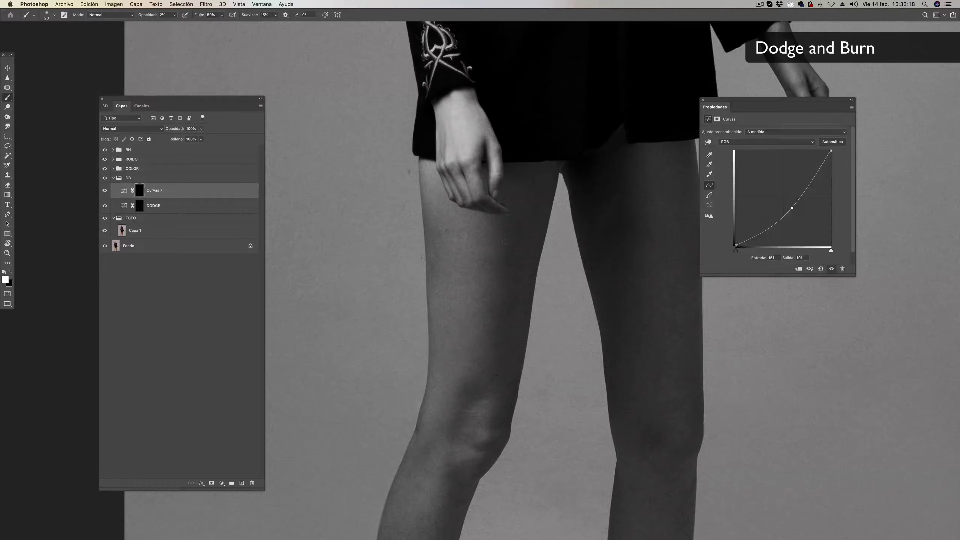
pyautogui.scroll(-1, 514, 253)
pyautogui.scroll(-5, 515, 253)
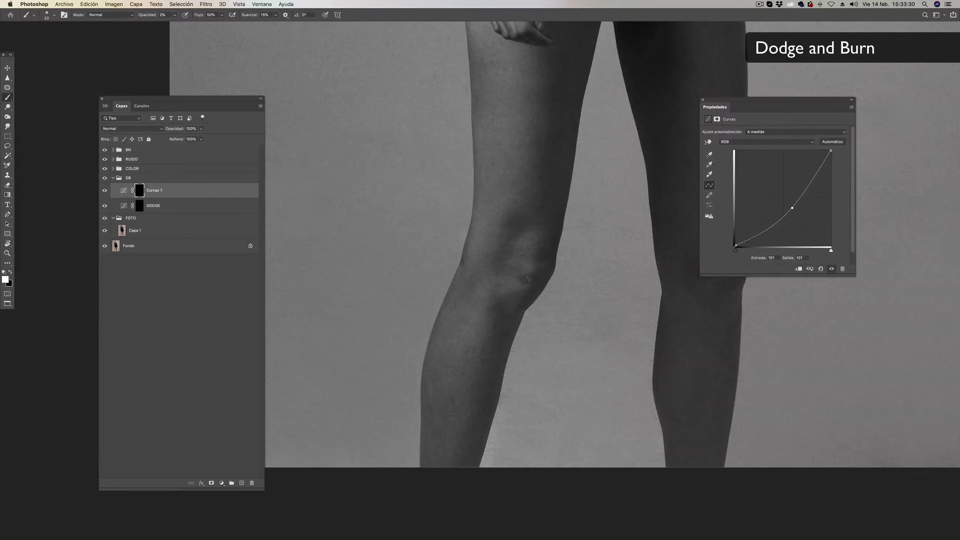
# - Hide the BN helper to return to full colour and zoom in on the legs
pyautogui.scroll(-5, 528, 278)
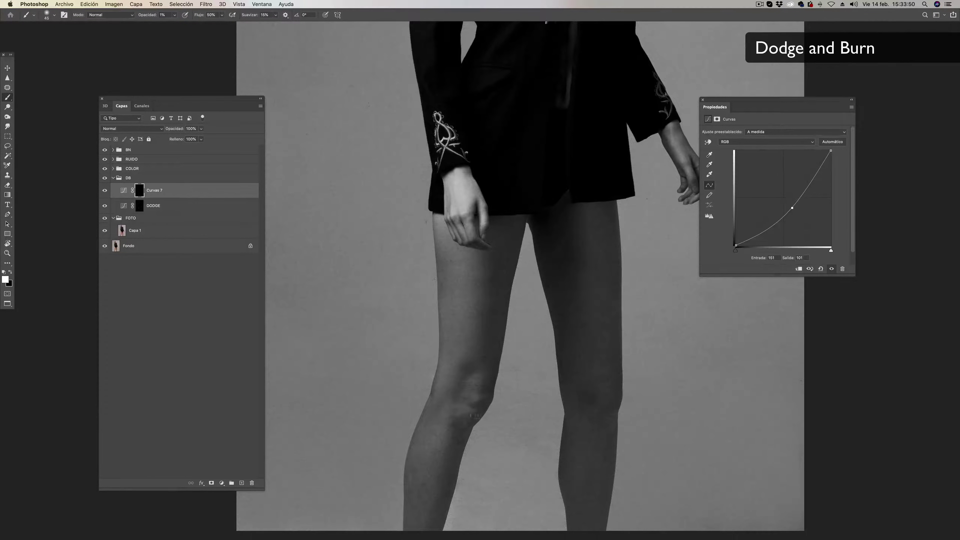
pyautogui.scroll(-3, 454, 392)
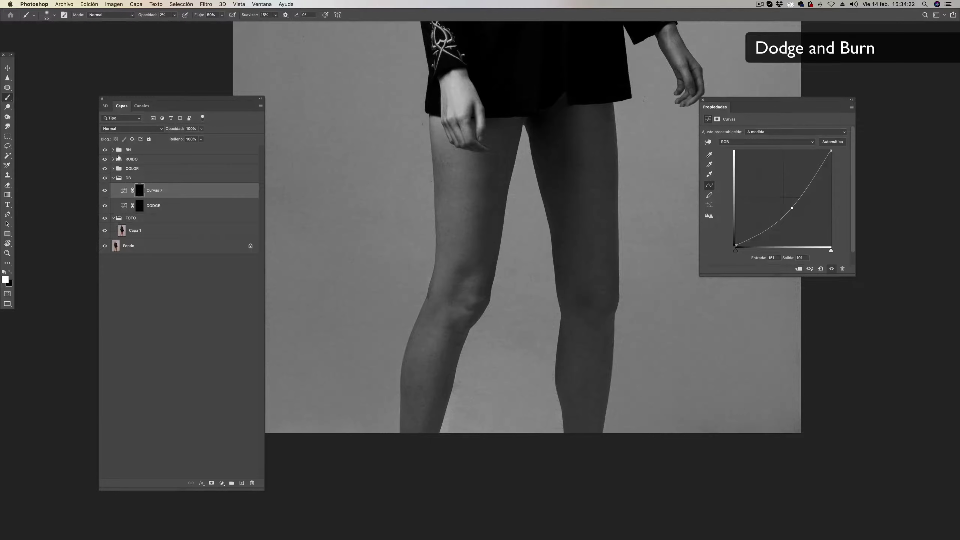
pyautogui.click(105, 149)
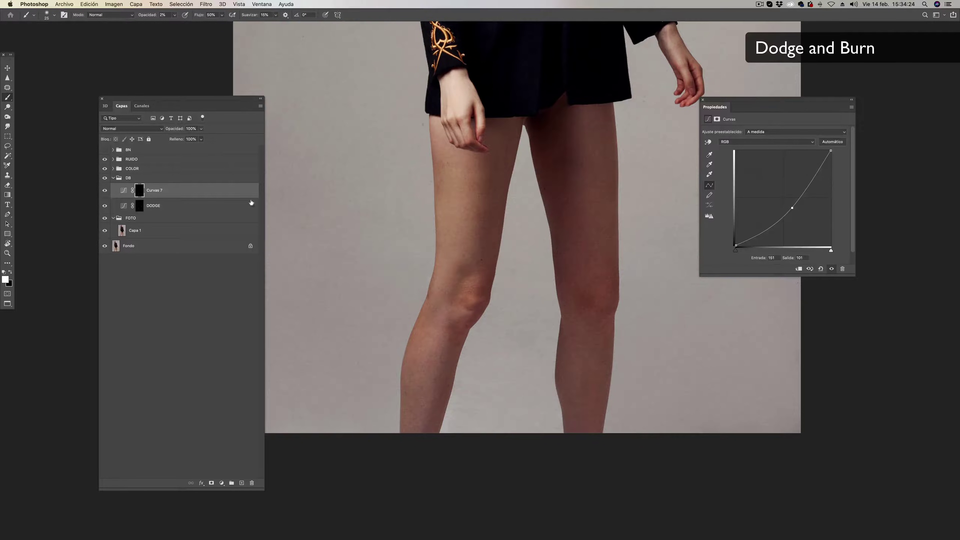
pyautogui.press('z')
pyautogui.moveTo(434, 259)
pyautogui.mouseDown()
pyautogui.moveTo(546, 260)
pyautogui.moveTo(518, 262)
pyautogui.mouseUp()
# - Toggle the DB group off and on to compare before and after, then view the face
pyautogui.press('b')
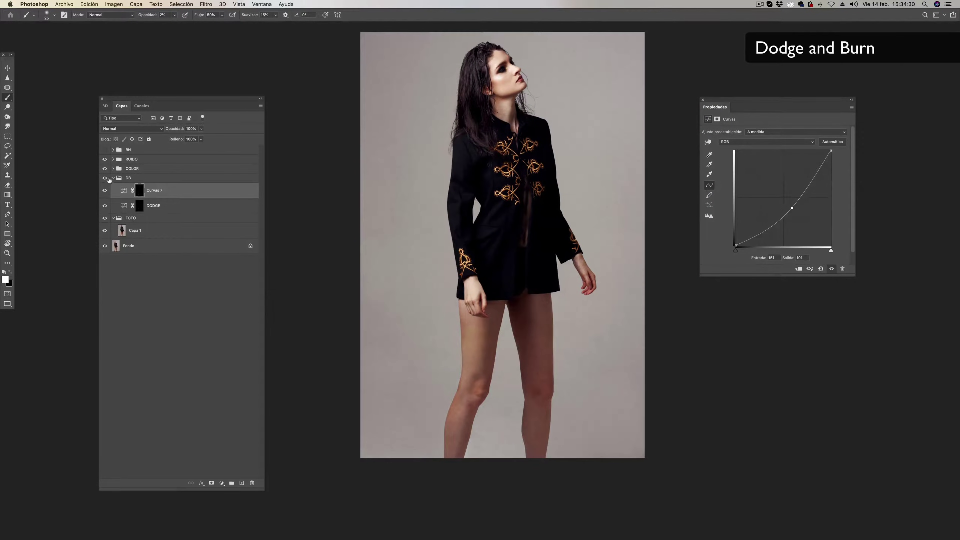
pyautogui.click(105, 178)
pyautogui.click(102, 180)
pyautogui.click(103, 181)
pyautogui.scroll(5, 487, 109)
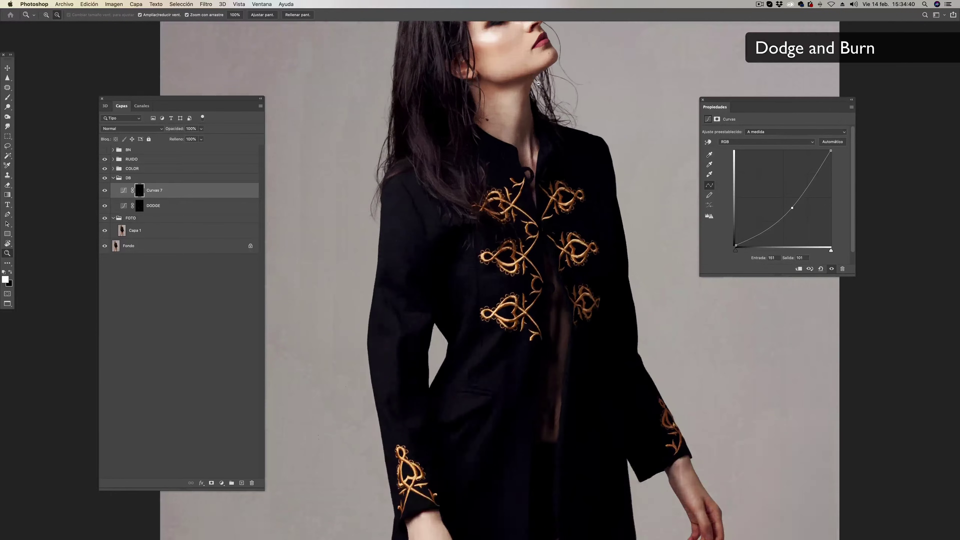
pyautogui.moveTo(539, 101); pyautogui.dragTo(519, 240)
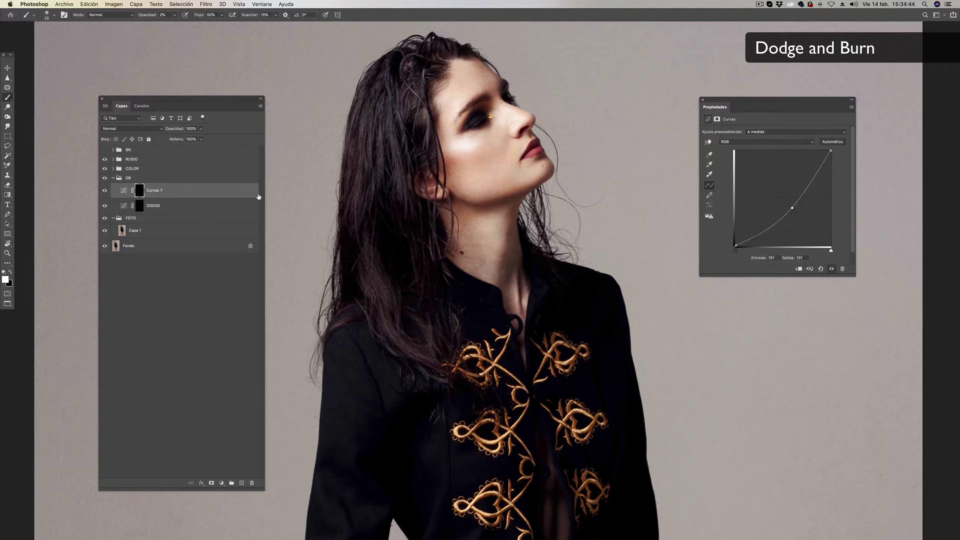
# - Set the brush to size 60 at 4% opacity, then shrink it to 10 for detail
pyautogui.moveTo(465, 158)
pyautogui.mouseDown()
pyautogui.moveTo(474, 155)
pyautogui.moveTo(461, 153)
pyautogui.mouseUp()
pyautogui.press('0')
pyautogui.press('4')
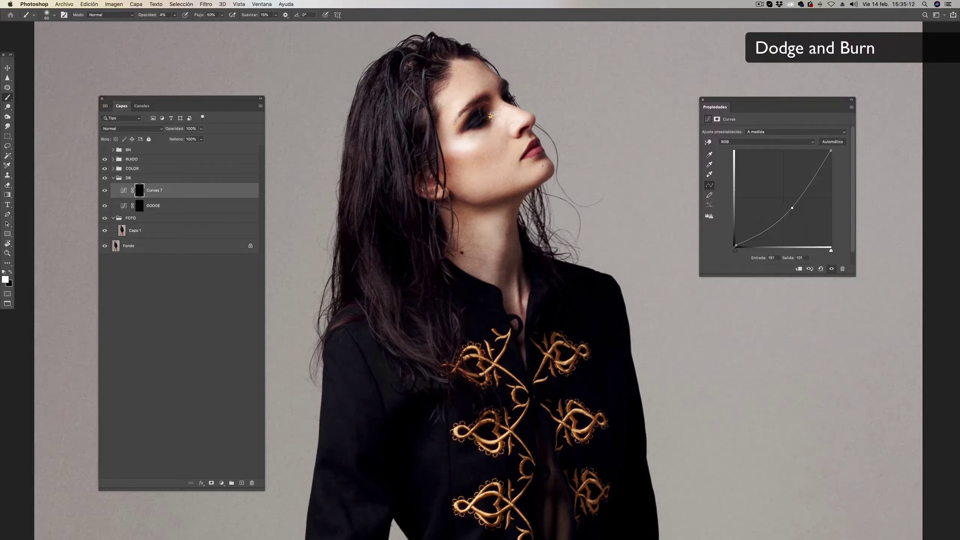
pyautogui.scroll(3, 464, 119)
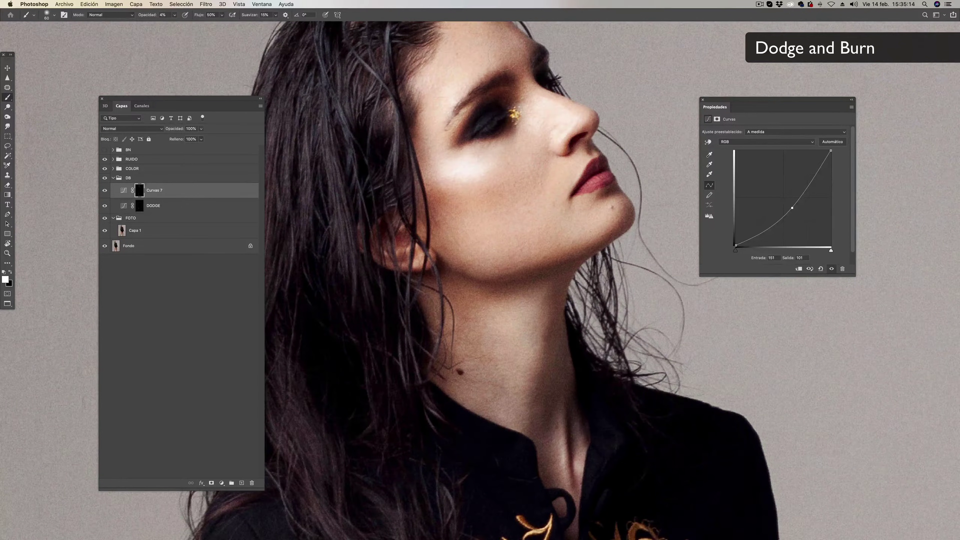
pyautogui.press('[')
pyautogui.press('[')
pyautogui.press('[')
# - Rename the Curvas 7 layer to BURN
pyautogui.doubleClick(155, 190)
pyautogui.write('B')
pyautogui.press('Return')
# - Zoom in on the cheek, neck, lips and chin and select the Capa 1 layer
pyautogui.press('z')
pyautogui.keyDown('alt'); pyautogui.click(490, 227); pyautogui.keyUp('alt')
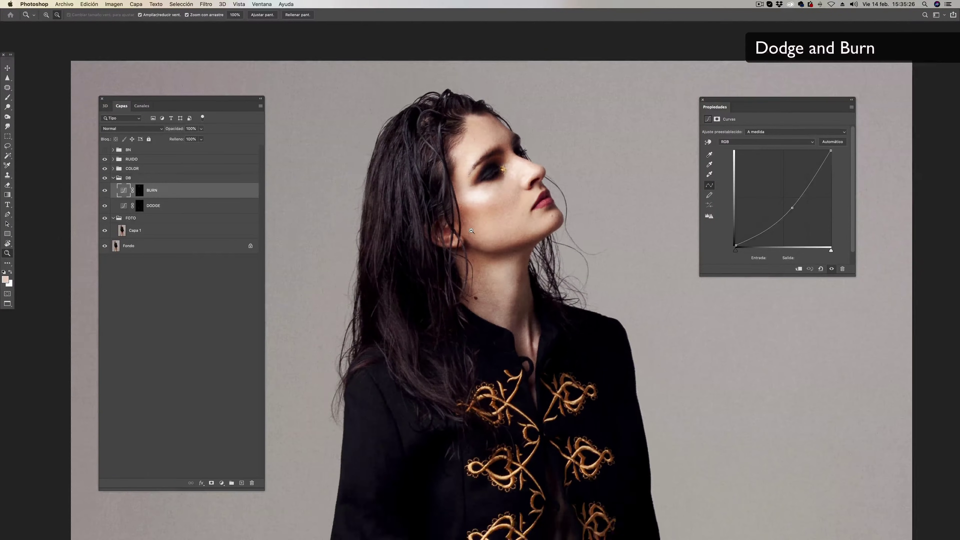
pyautogui.click(491, 221)
pyautogui.press('b')
pyautogui.moveTo(493, 212); pyautogui.dragTo(265, 216)
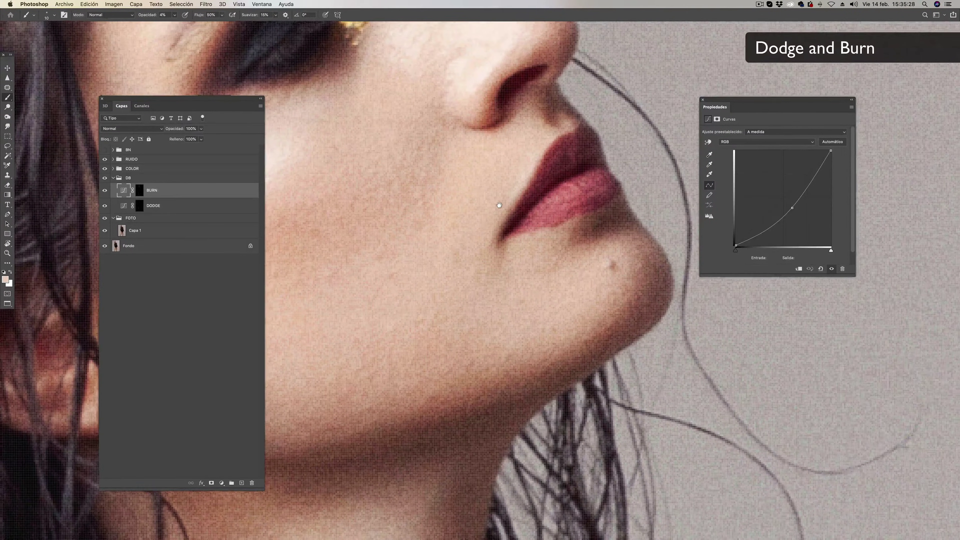
pyautogui.click(250, 229)
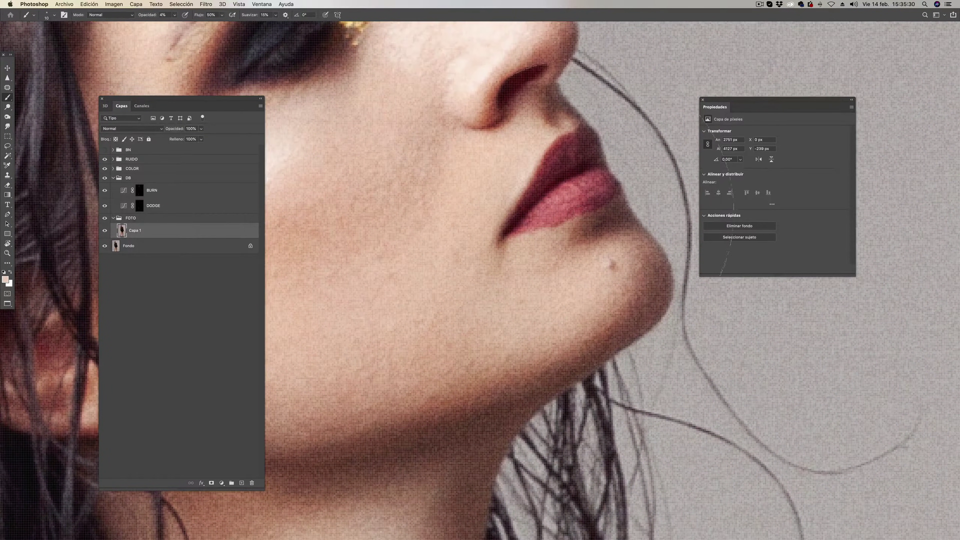
# - Clone-stamp blemishes near the lip, cheek and chin with a size-10 brush, then collapse FOTO
pyautogui.press('s')
pyautogui.press('[')
pyautogui.press('[')
pyautogui.press('[')
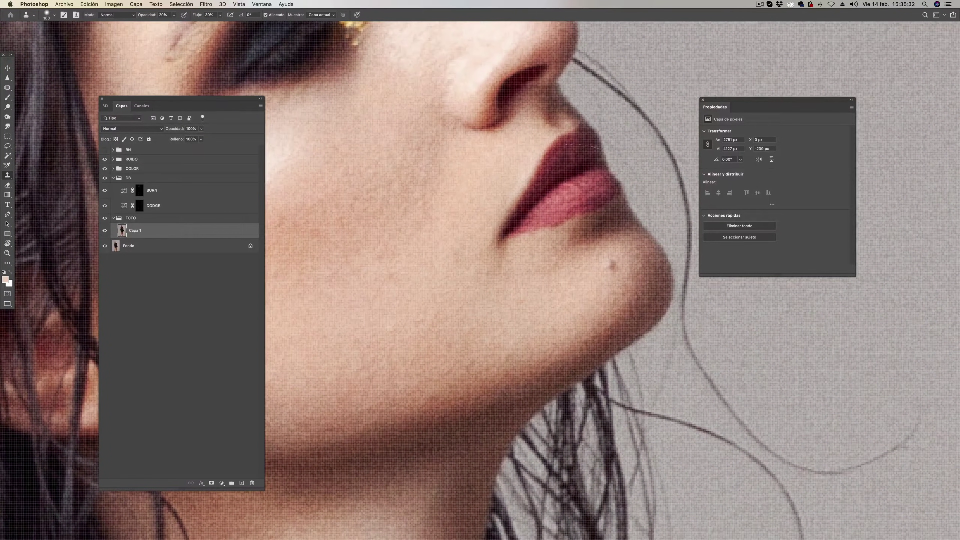
pyautogui.press('[')
pyautogui.press('[')
pyautogui.press('[')
pyautogui.press('[')
pyautogui.press('[')
pyautogui.press('[')
pyautogui.press('[')
pyautogui.press('[')
pyautogui.press('[')
pyautogui.keyDown('alt'); pyautogui.click(573, 206); pyautogui.keyUp('alt')
pyautogui.keyDown('alt'); pyautogui.click(496, 257); pyautogui.keyUp('alt')
pyautogui.scroll(5, 578, 202)
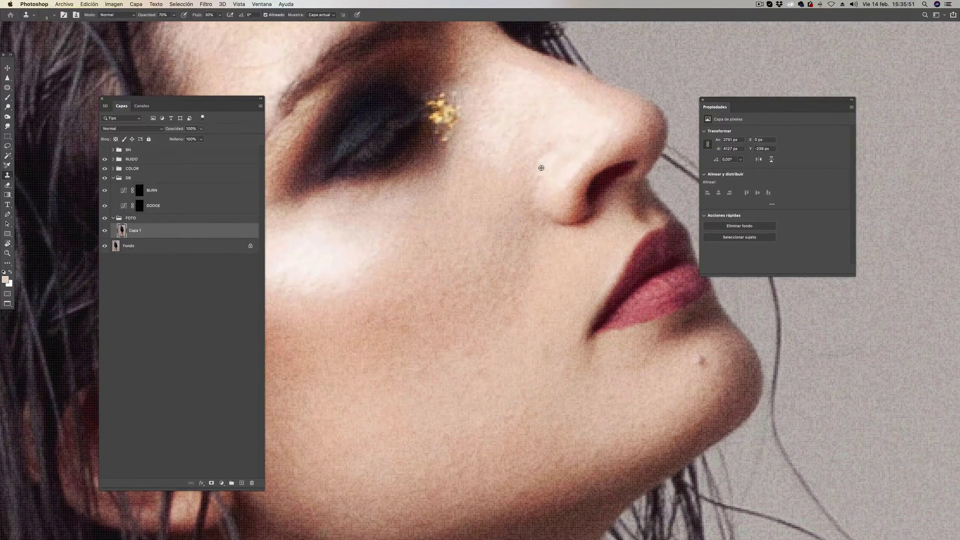
pyautogui.keyDown('alt'); pyautogui.click(541, 168); pyautogui.keyUp('alt')
pyautogui.hscroll(-5, 538, 224)
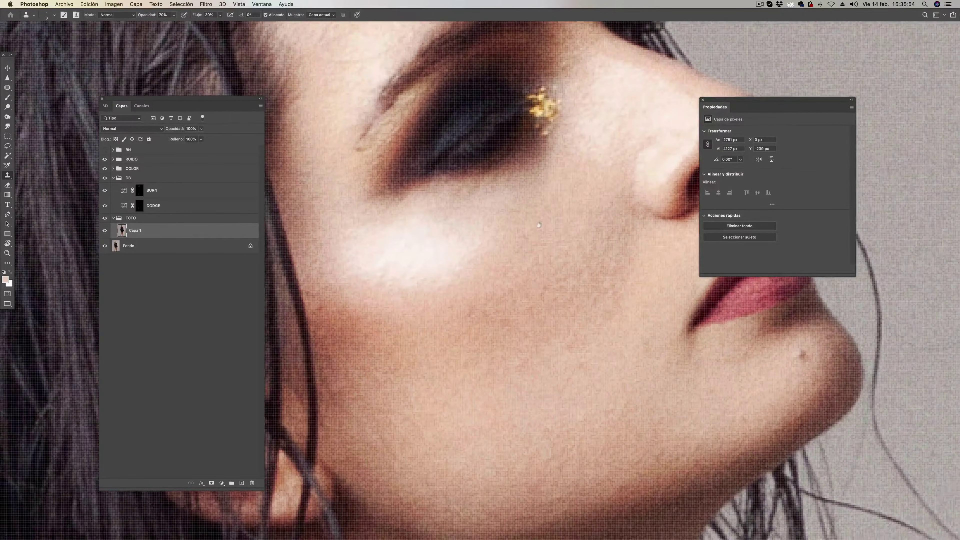
pyautogui.scroll(-4, 555, 254)
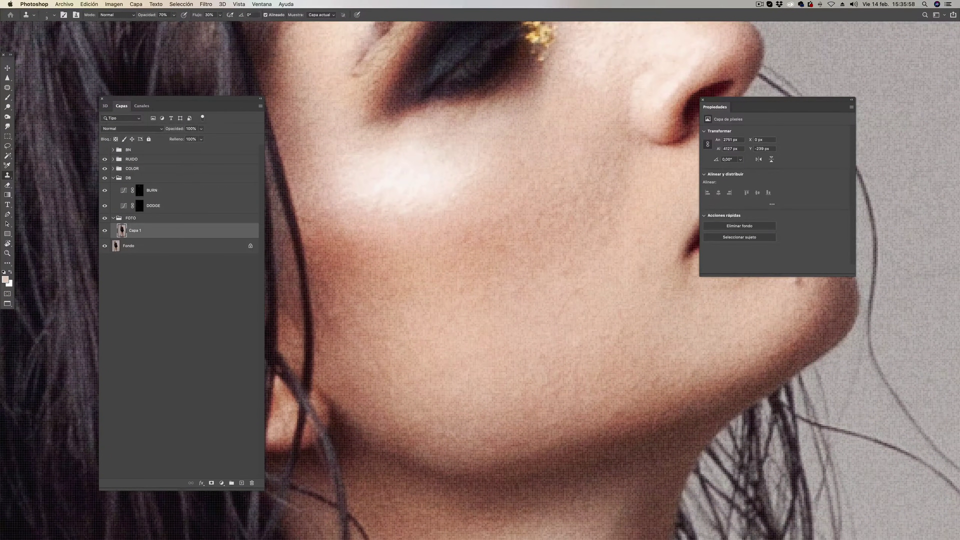
pyautogui.scroll(-3, 604, 264)
pyautogui.hscroll(6, 604, 264)
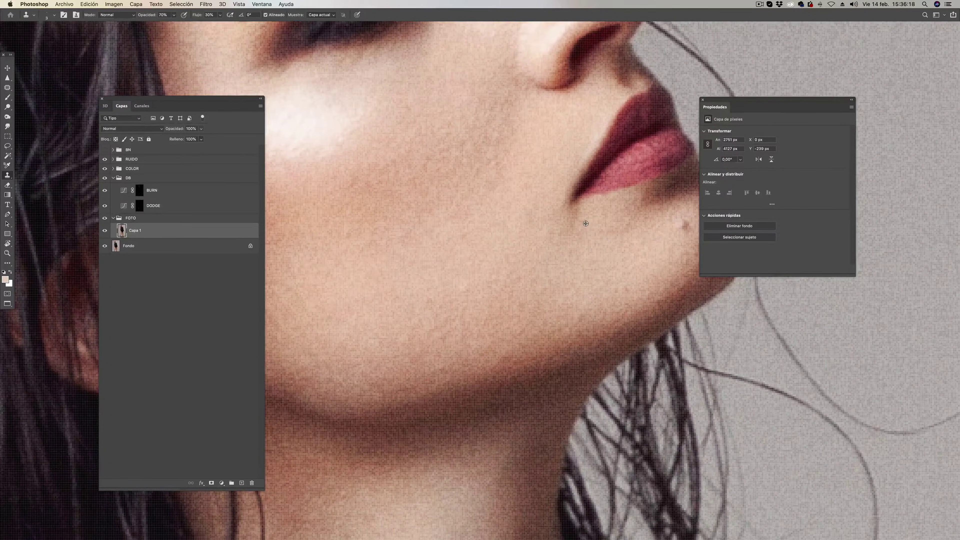
pyautogui.click(113, 218)
# - Fit the portrait on screen and tile all open documents vertically
pyautogui.press('z')
pyautogui.keyDown('alt'); pyautogui.click(453, 216); pyautogui.keyUp('alt')
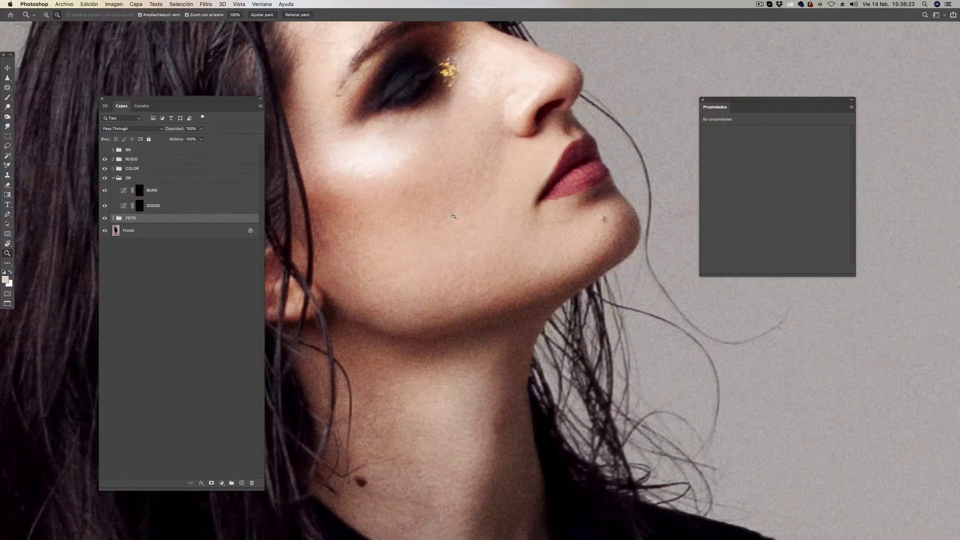
pyautogui.press('super+0')
pyautogui.press('s')
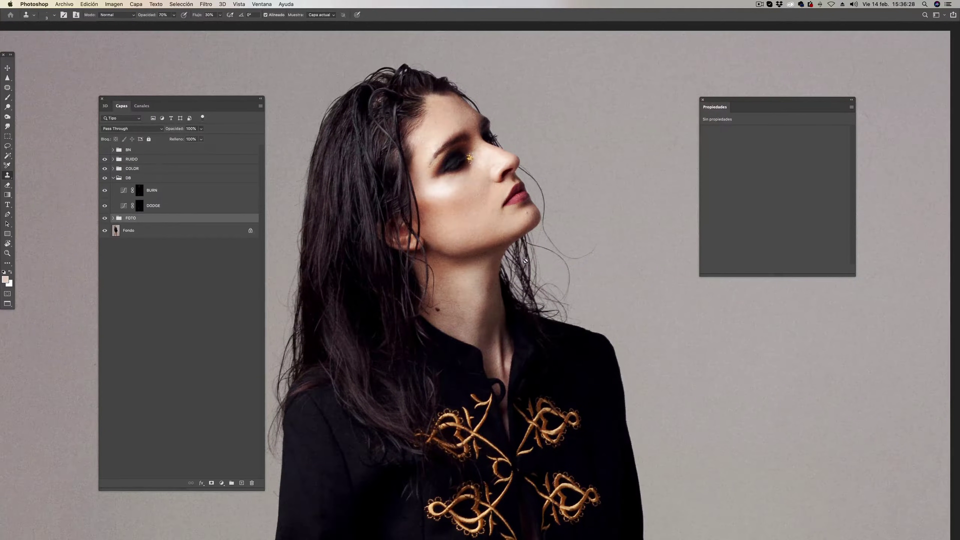
pyautogui.scroll(-3, 526, 261)
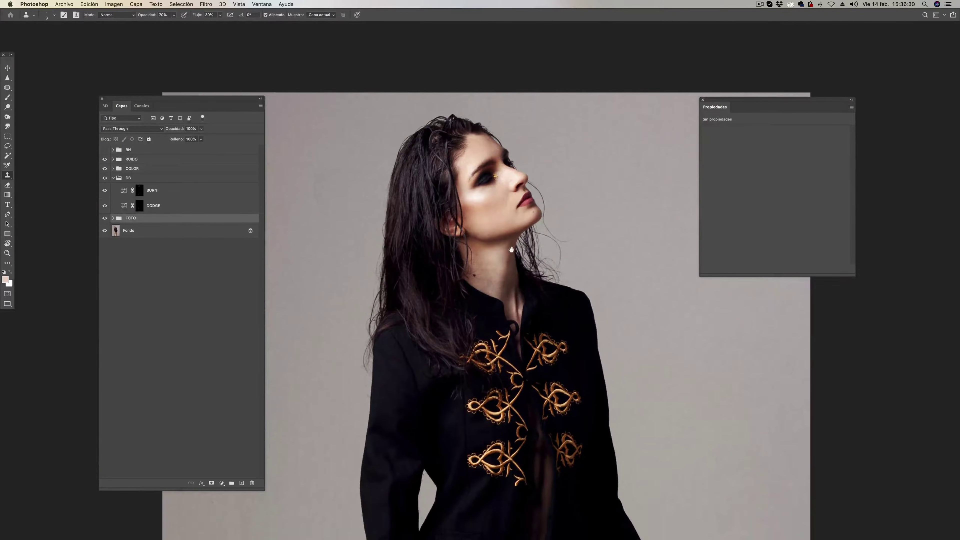
pyautogui.scroll(-2, 511, 249)
pyautogui.scroll(-2, 514, 265)
pyautogui.scroll(-1, 515, 283)
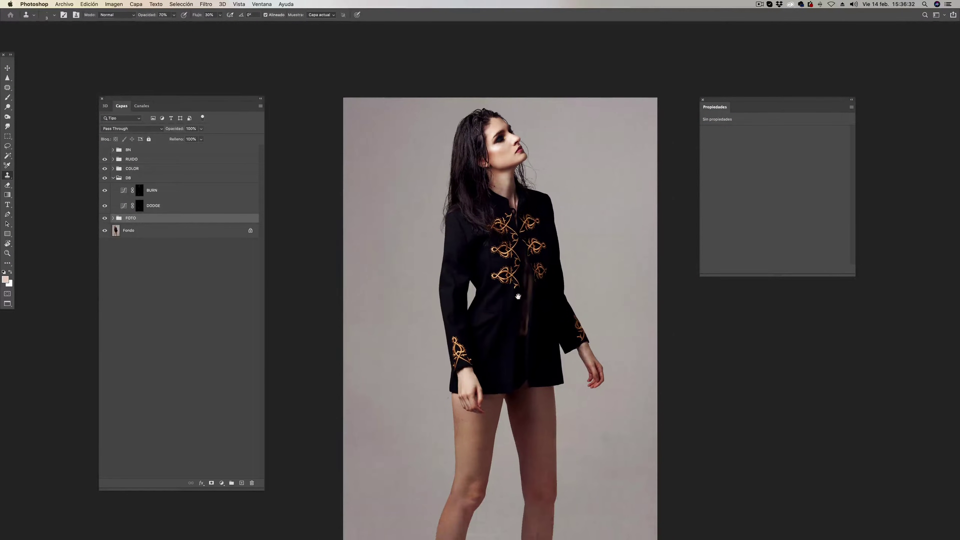
pyautogui.moveTo(518, 297); pyautogui.dragTo(514, 284)
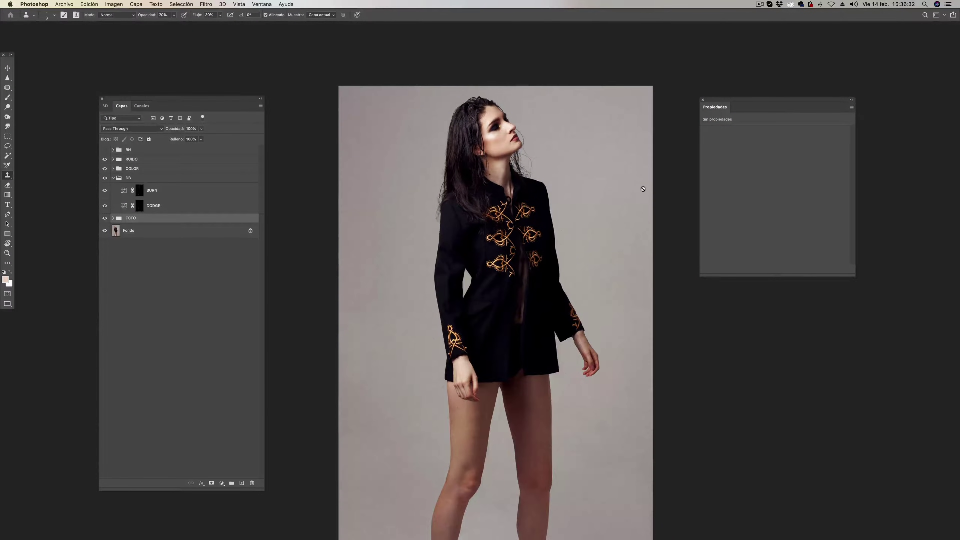
pyautogui.click(255, 6)
pyautogui.click(450, 15)
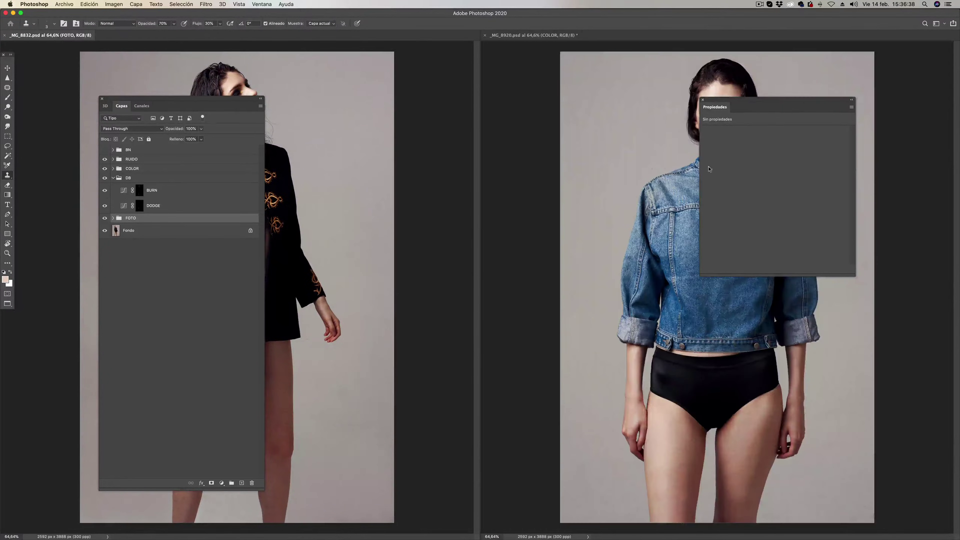
# - Drag the DESATURACION ROJO group from _MG_8920 into _MG_8832
pyautogui.click(533, 64)
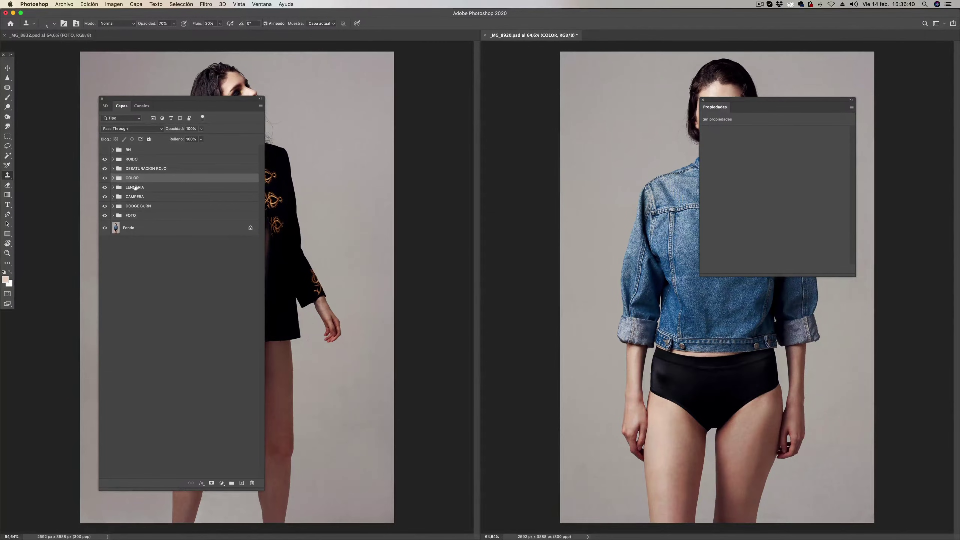
pyautogui.click(136, 171)
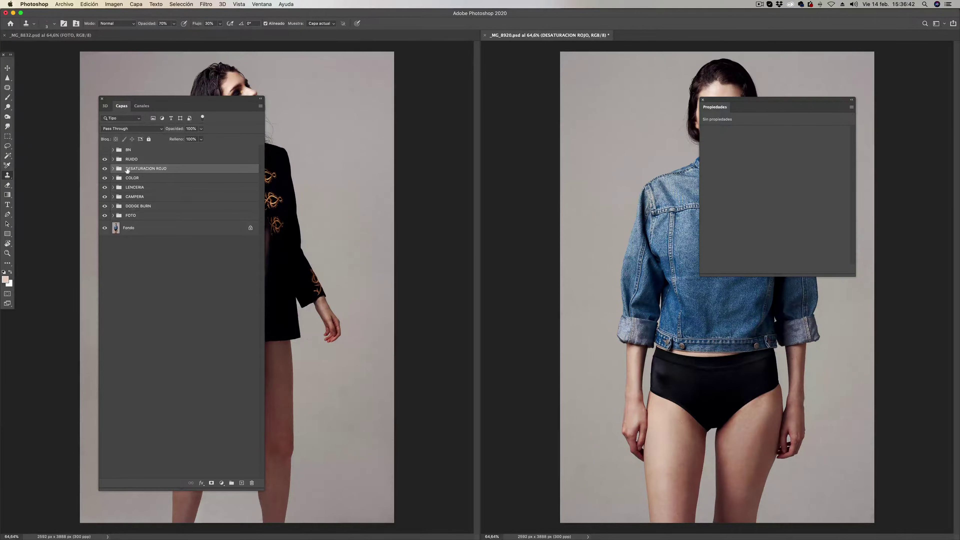
pyautogui.moveTo(127, 170); pyautogui.dragTo(310, 220)
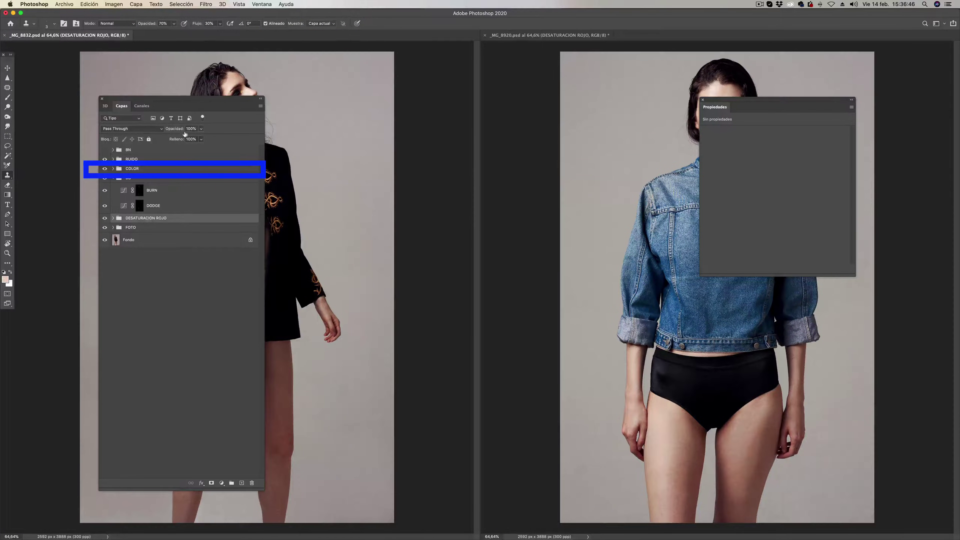
# - Close _MG_8920, saving its changes
pyautogui.click(484, 43)
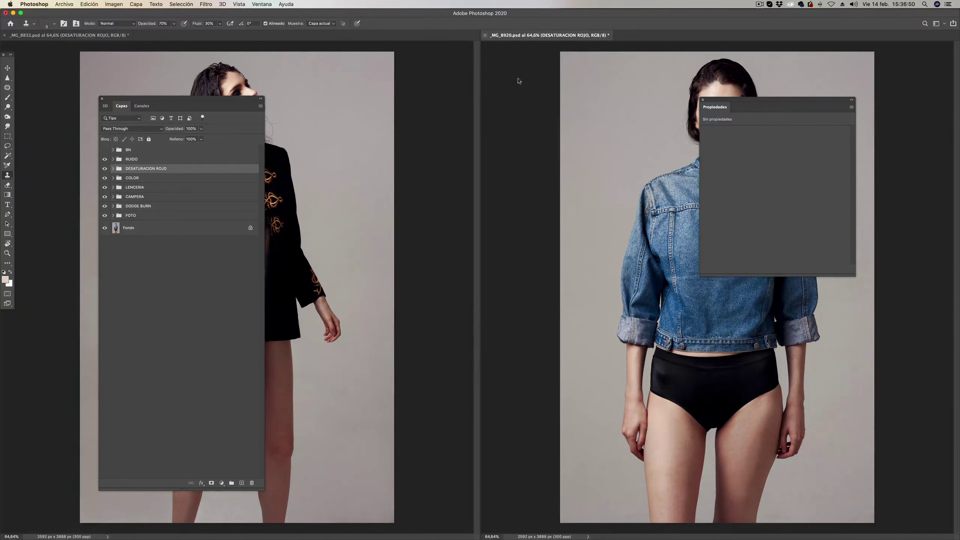
pyautogui.click(485, 35)
pyautogui.click(544, 174)
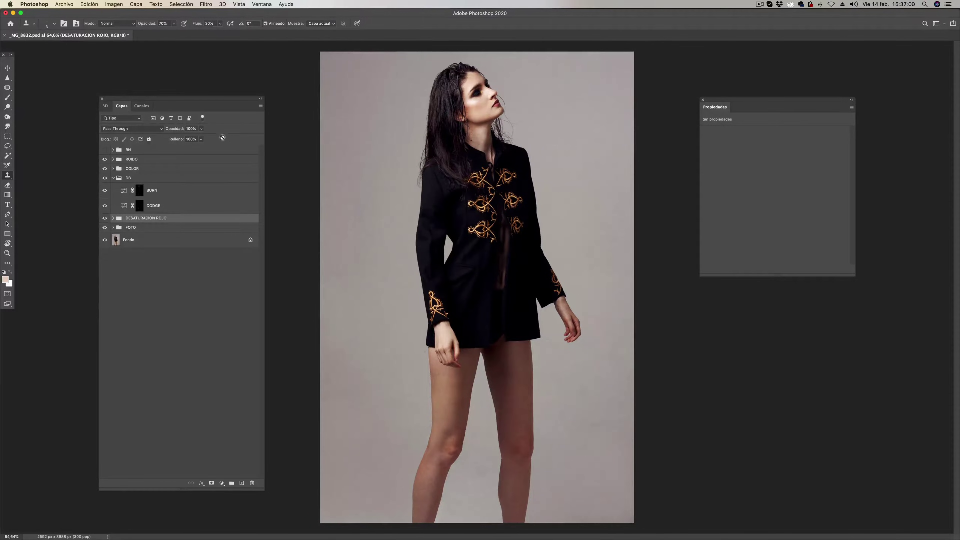
# - Move DESATURACION ROJO above COLOR, collapsing DB and expanding the new group
pyautogui.moveTo(193, 103); pyautogui.dragTo(776, 72)
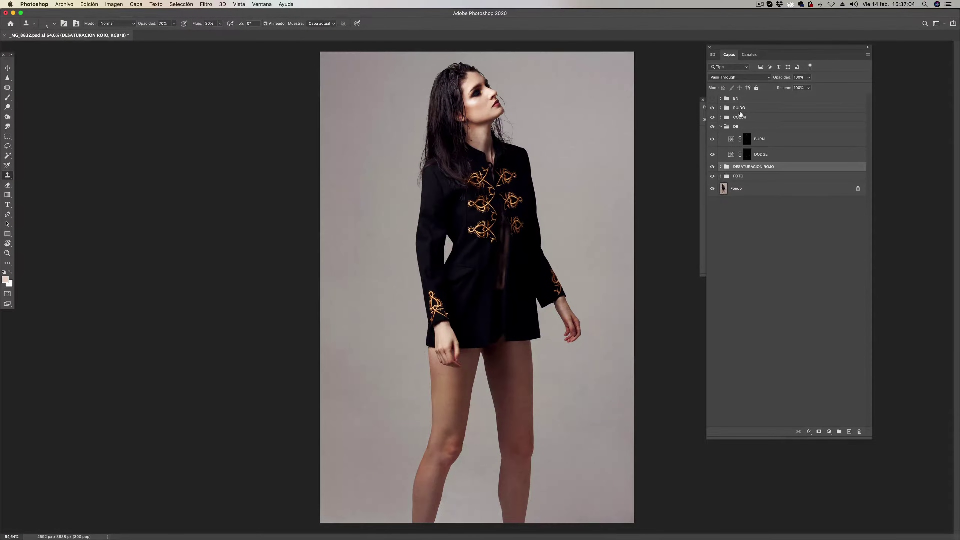
pyautogui.moveTo(735, 167); pyautogui.dragTo(744, 112)
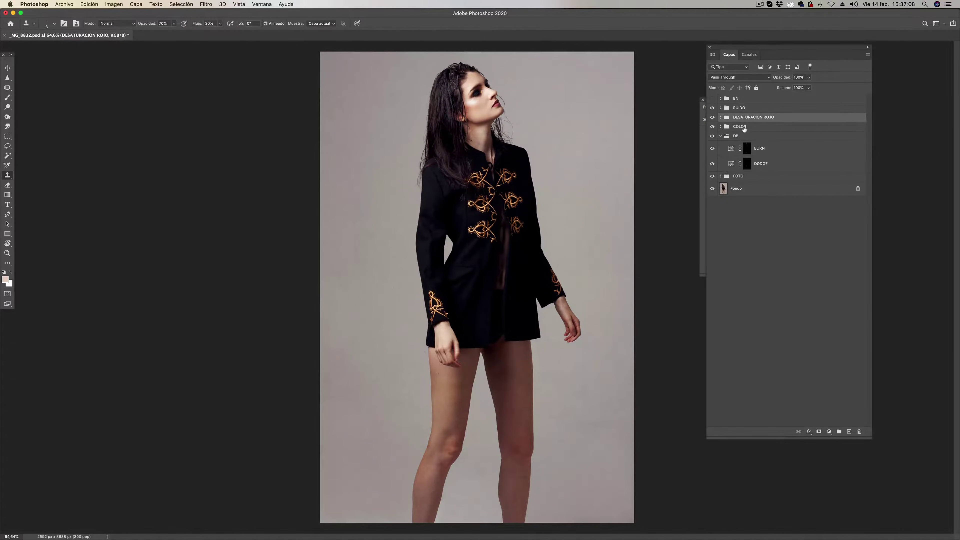
pyautogui.click(721, 136)
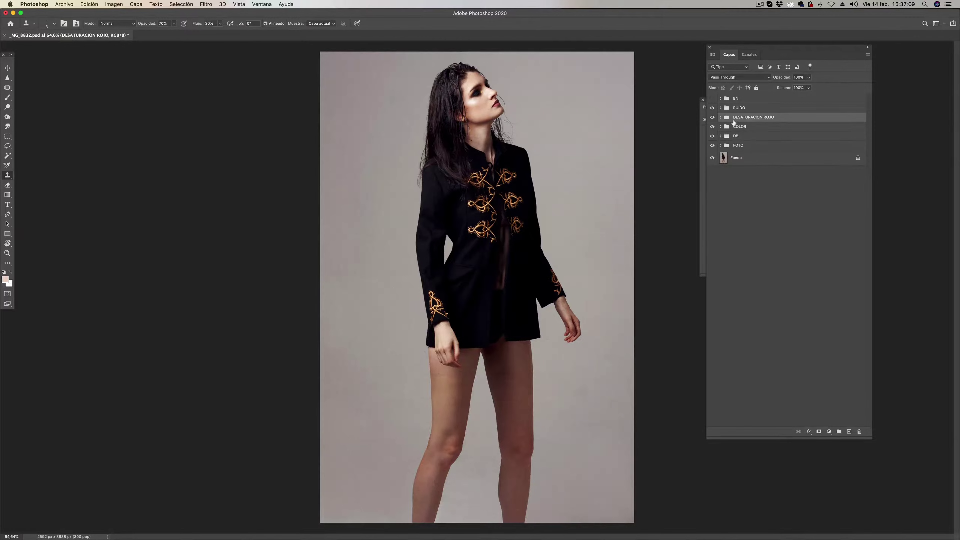
pyautogui.click(720, 117)
# - Fill the DESATURACION ROJO adjustment mask entirely with black
pyautogui.click(748, 130)
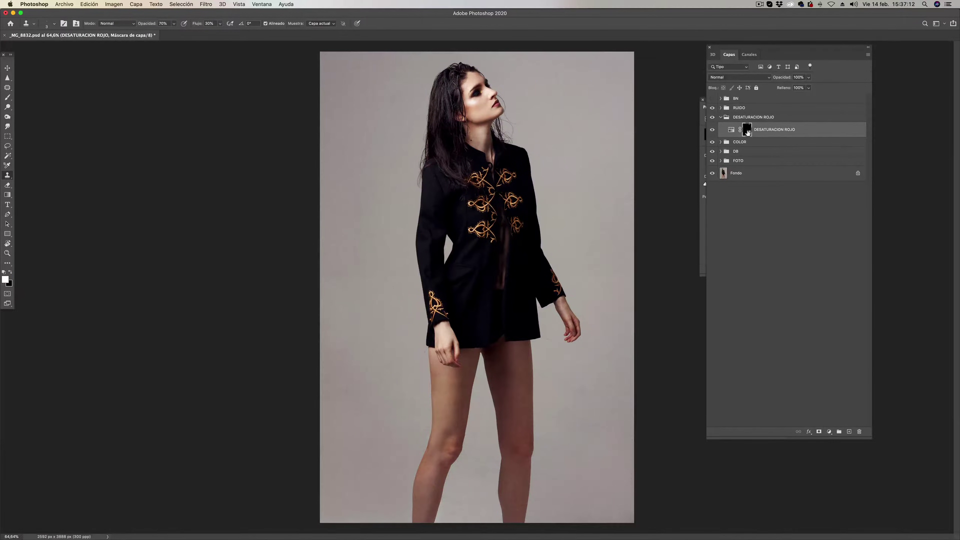
pyautogui.keyDown('alt'); pyautogui.click(746, 134); pyautogui.keyUp('alt')
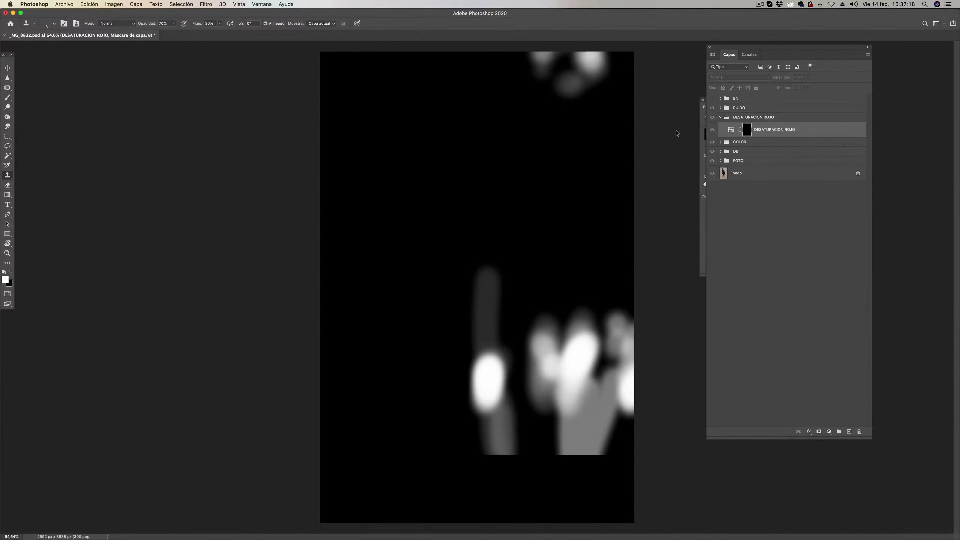
pyautogui.press('super+BackSpace')
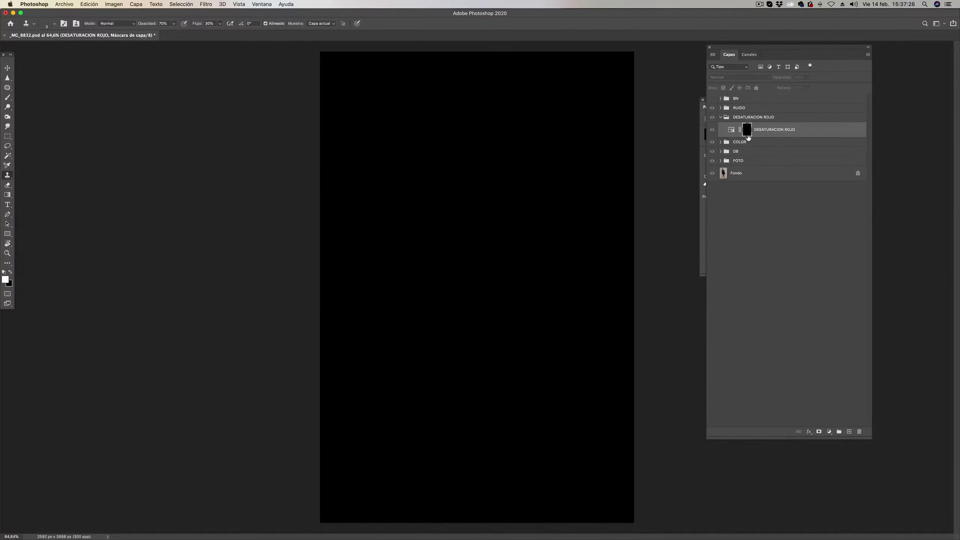
pyautogui.keyDown('alt'); pyautogui.click(746, 135); pyautogui.keyUp('alt')
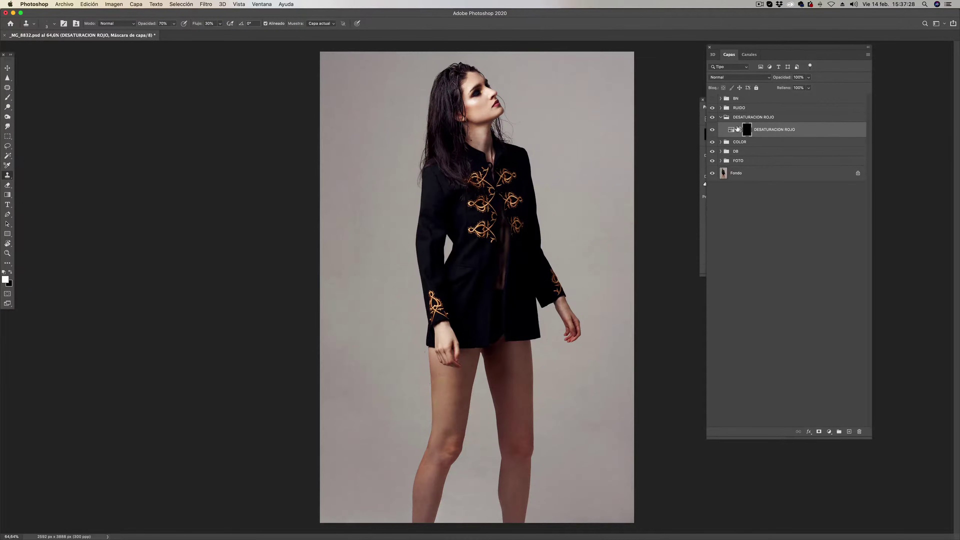
# - Check the Hue/Saturation Reds saturation of -19, then target its mask and zoom in
pyautogui.doubleClick(731, 131)
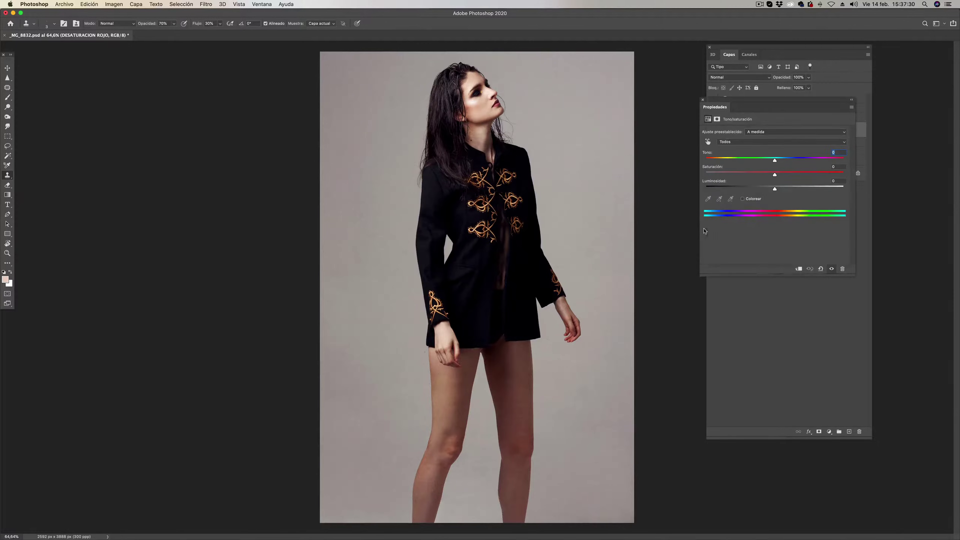
pyautogui.moveTo(762, 107); pyautogui.dragTo(234, 166)
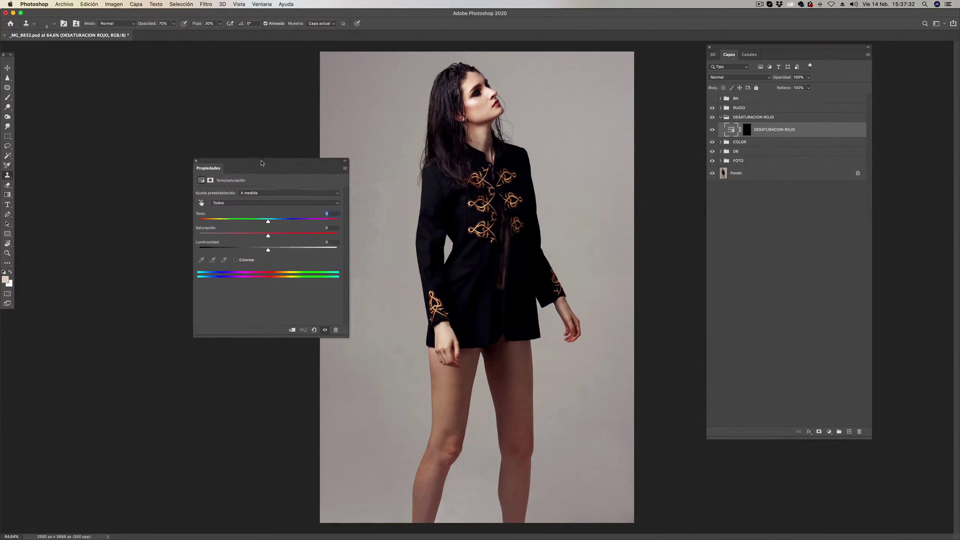
pyautogui.click(214, 201)
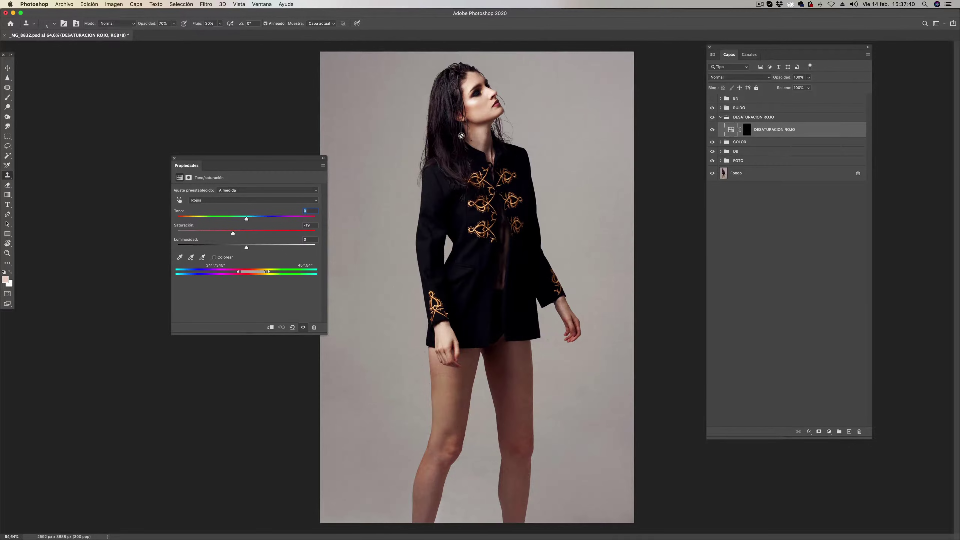
pyautogui.click(747, 130)
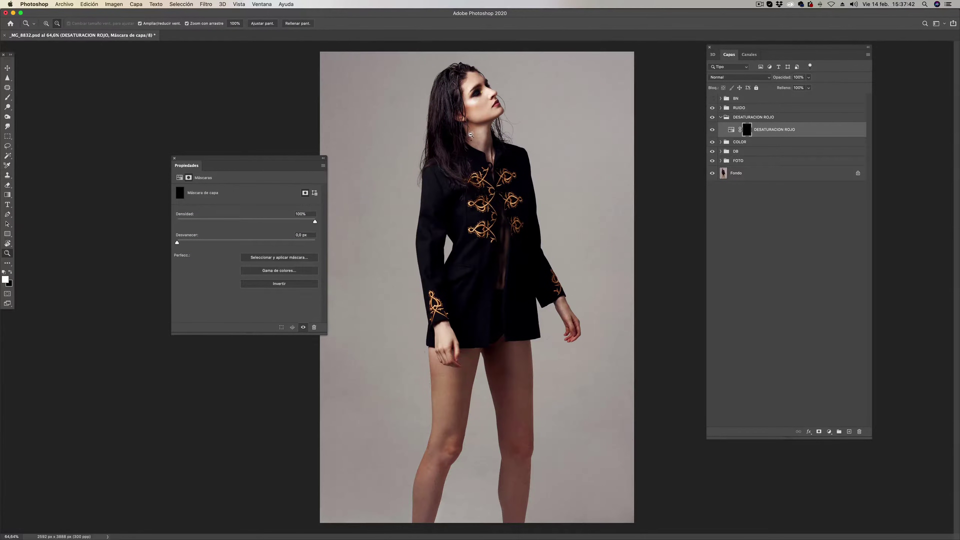
pyautogui.scroll(5, 506, 108)
pyautogui.scroll(5, 505, 108)
pyautogui.scroll(3, 506, 108)
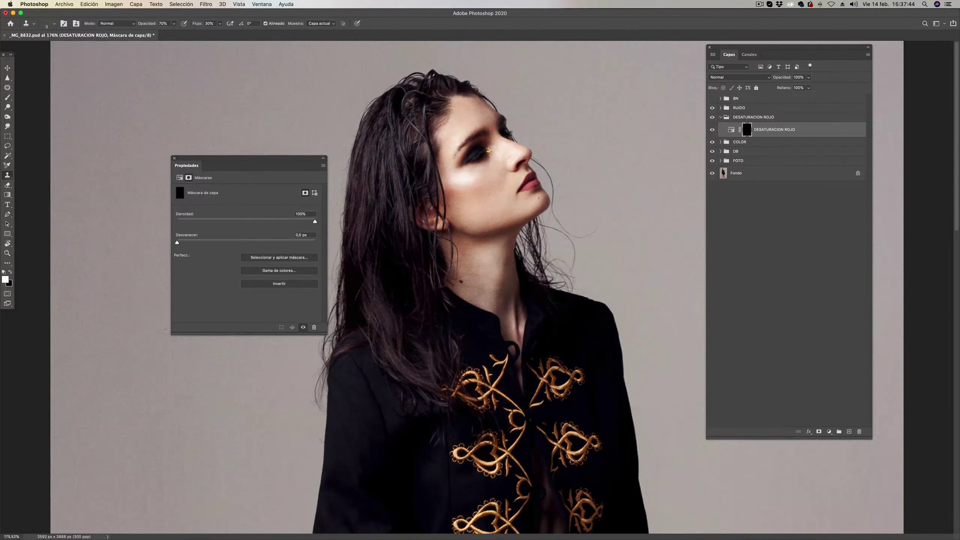
# - Set the brush to size 90 at 10% opacity and reopen the Reds Hue/Saturation settings
pyautogui.press('b')
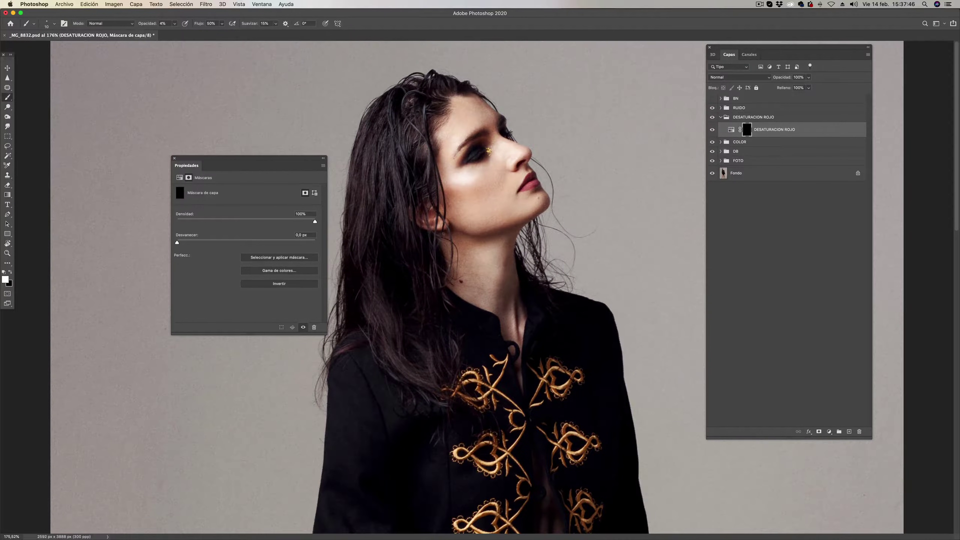
pyautogui.press(']')
pyautogui.press(']')
pyautogui.press(']')
pyautogui.press('1')
pyautogui.click(180, 177)
pyautogui.click(218, 203)
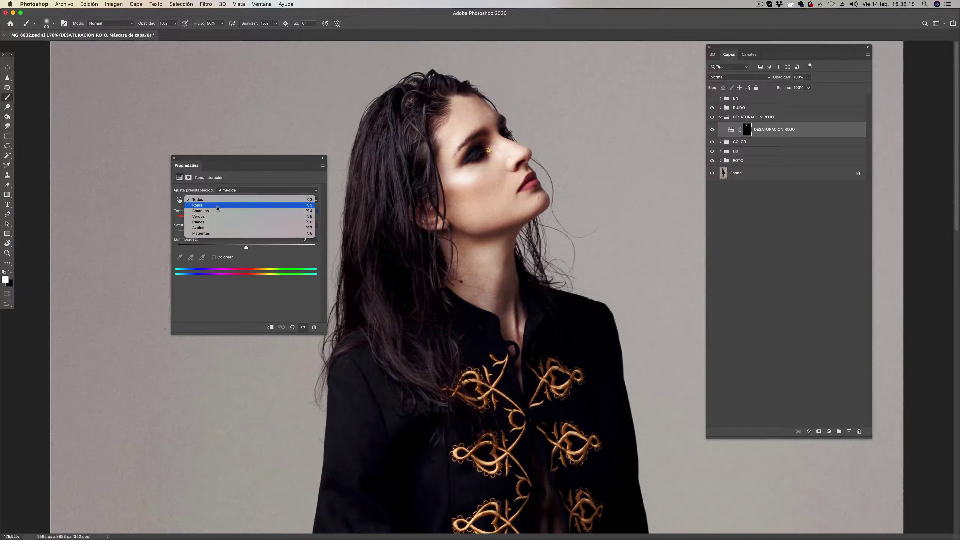
pyautogui.click(217, 205)
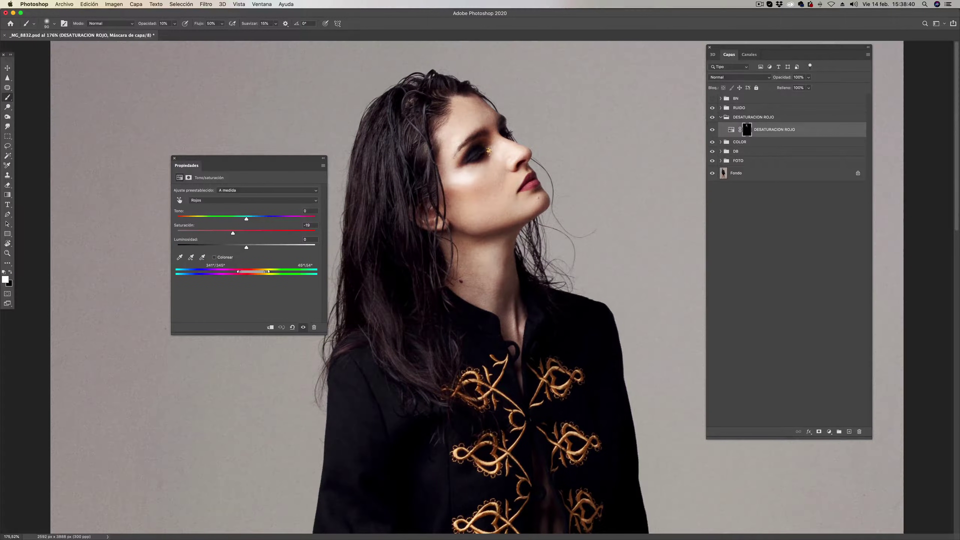
# - Toggle the red desaturation off and on to compare
pyautogui.scroll(3, 463, 155)
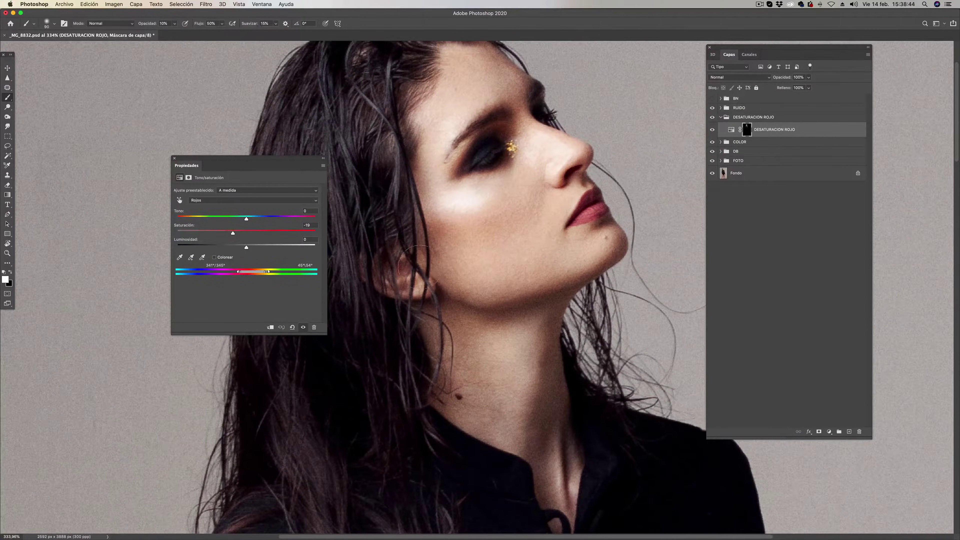
pyautogui.click(713, 130)
pyautogui.click(712, 130)
pyautogui.click(715, 132)
# - Paint the desaturation onto the right thigh with a size-200 brush at 10% opacity
pyautogui.scroll(-6, 434, 291)
pyautogui.scroll(-4, 476, 291)
pyautogui.scroll(-5, 476, 292)
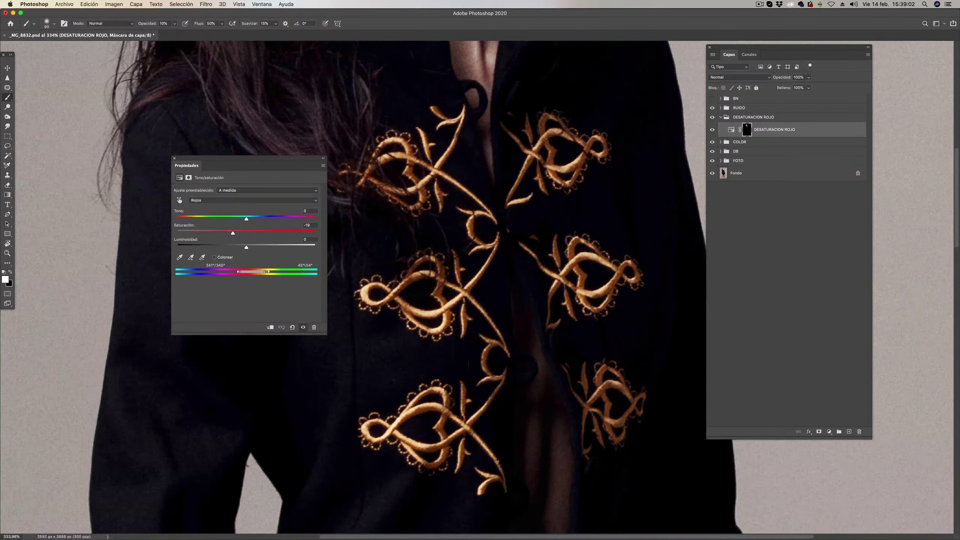
pyautogui.scroll(-3, 476, 291)
pyautogui.scroll(-2, 491, 378)
pyautogui.scroll(-2, 499, 446)
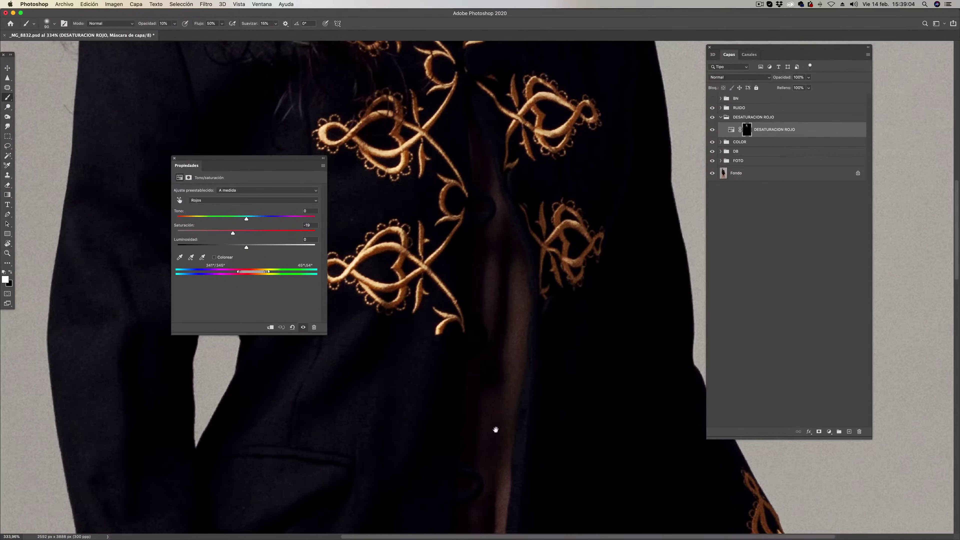
pyautogui.scroll(-5, 493, 340)
pyautogui.scroll(-5, 480, 260)
pyautogui.scroll(-5, 454, 295)
pyautogui.hscroll(5, 479, 322)
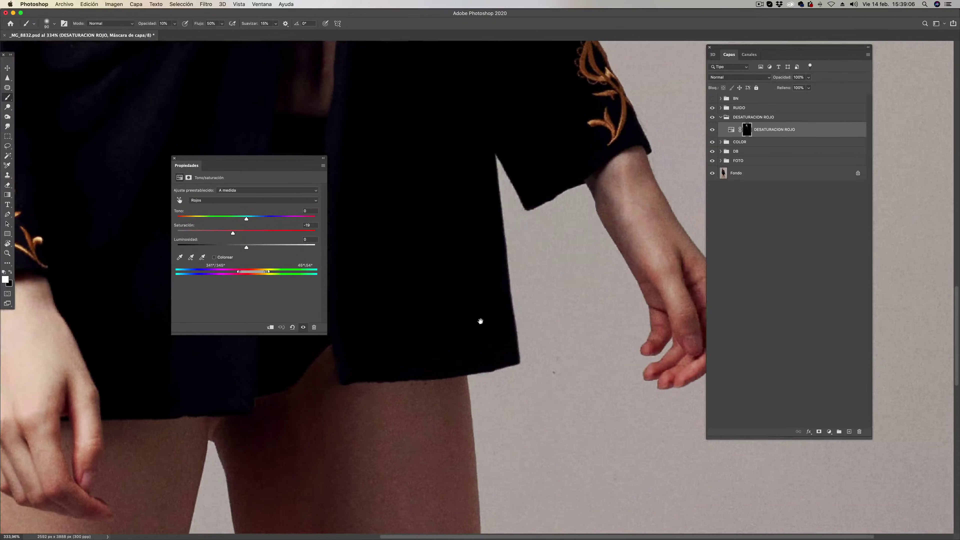
pyautogui.hscroll(4, 480, 321)
pyautogui.scroll(-2, 555, 278)
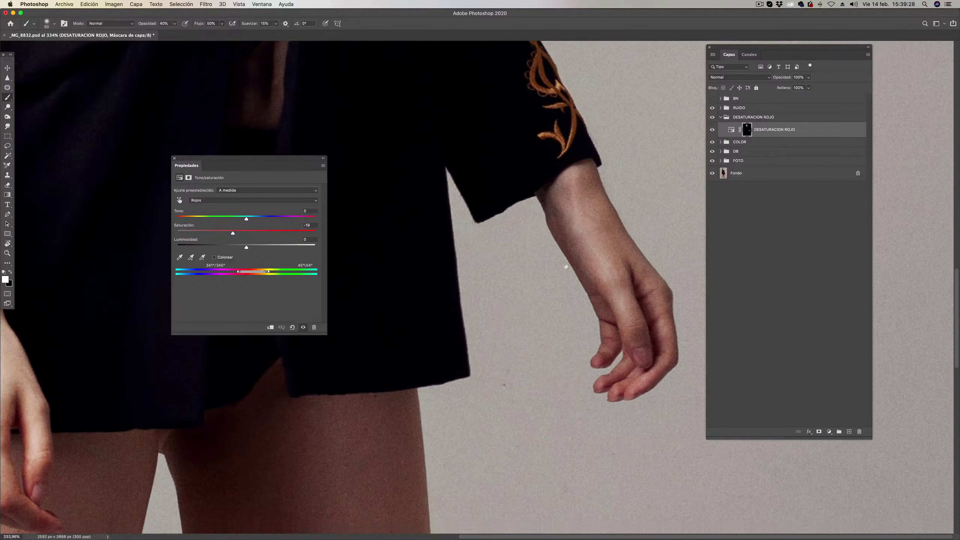
pyautogui.scroll(-3, 545, 302)
pyautogui.press('z')
pyautogui.scroll(-2, 546, 295)
pyautogui.press('b')
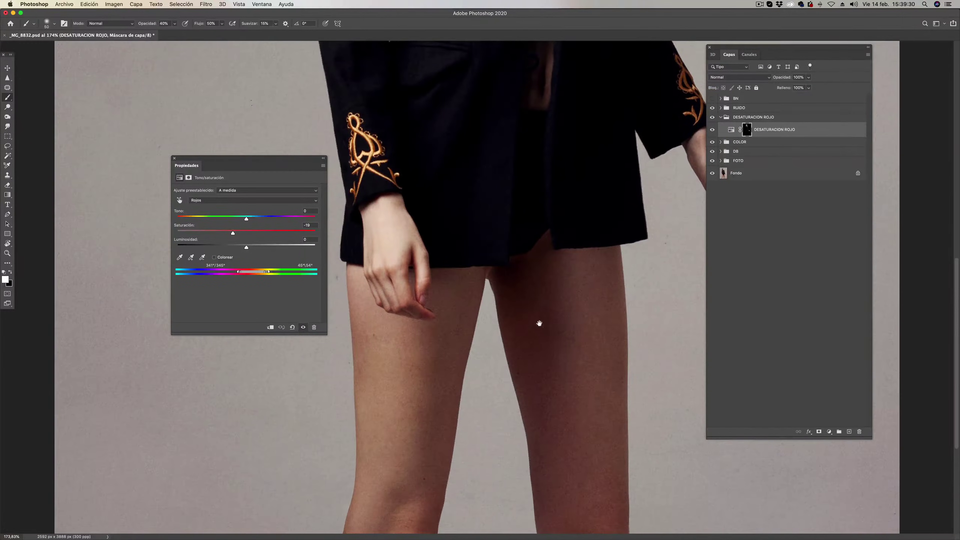
pyautogui.scroll(-1, 548, 320)
pyautogui.scroll(-1, 513, 284)
pyautogui.press('z')
pyautogui.scroll(-1, 533, 285)
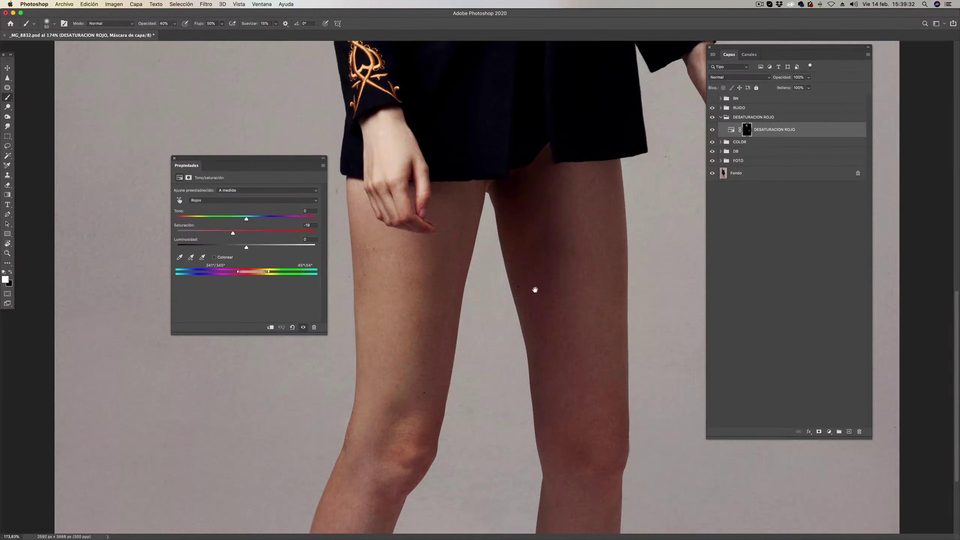
pyautogui.scroll(-2, 529, 278)
pyautogui.scroll(-1, 538, 282)
pyautogui.scroll(-1, 537, 282)
pyautogui.press('b')
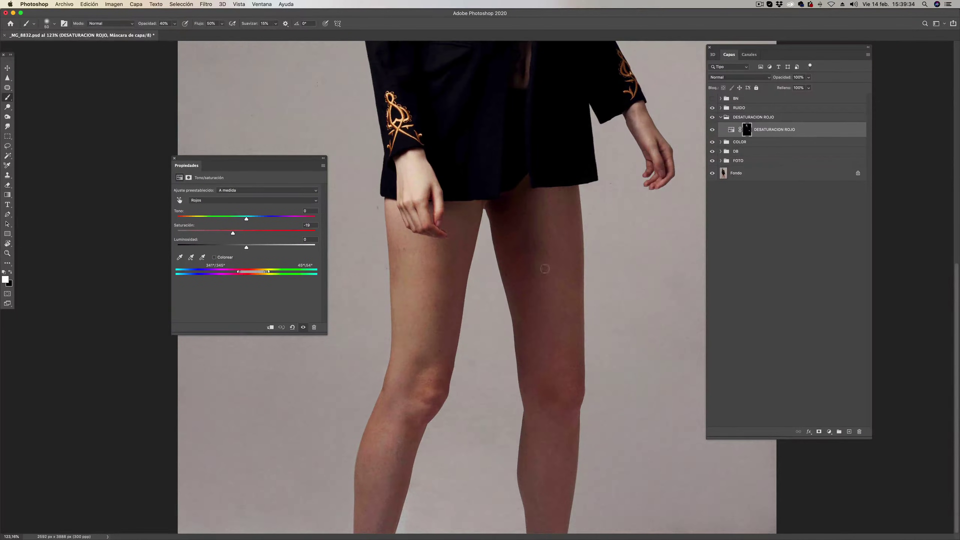
pyautogui.press(']')
pyautogui.press(']')
pyautogui.press(']')
pyautogui.press(']')
pyautogui.press(']')
pyautogui.press(']')
pyautogui.press(']')
pyautogui.press(']')
pyautogui.press('1')
pyautogui.moveTo(521, 227); pyautogui.dragTo(514, 233)
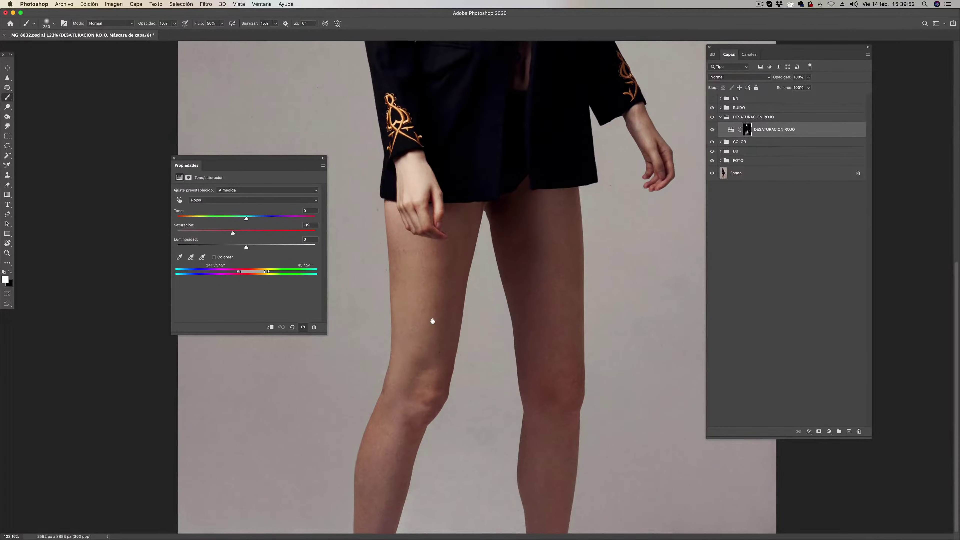
# - Zoom into the thighs and refine the mask with smaller brushes at 20–40% opacity
pyautogui.scroll(3, 435, 319)
pyautogui.press('z')
pyautogui.moveTo(434, 299); pyautogui.dragTo(459, 298)
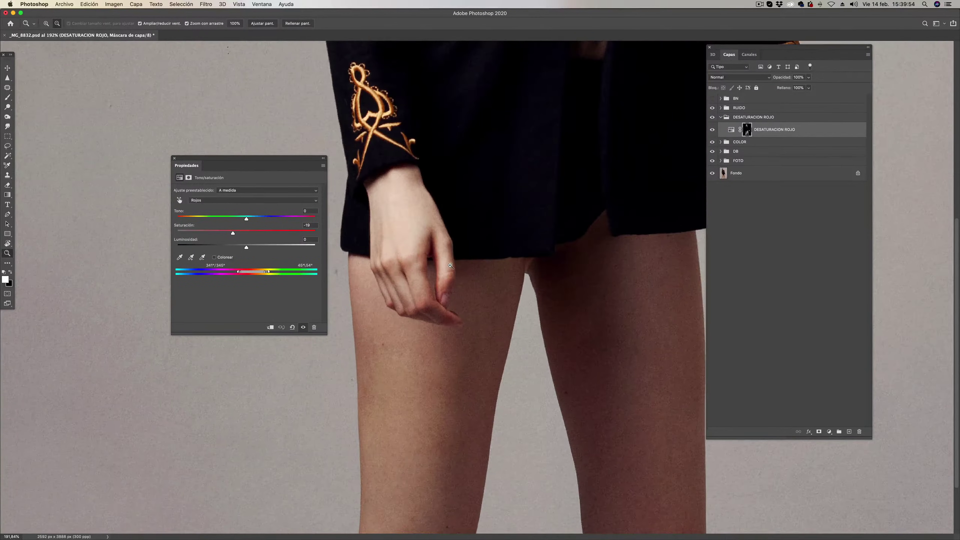
pyautogui.press('b')
pyautogui.press('[')
pyautogui.press('[')
pyautogui.press('[')
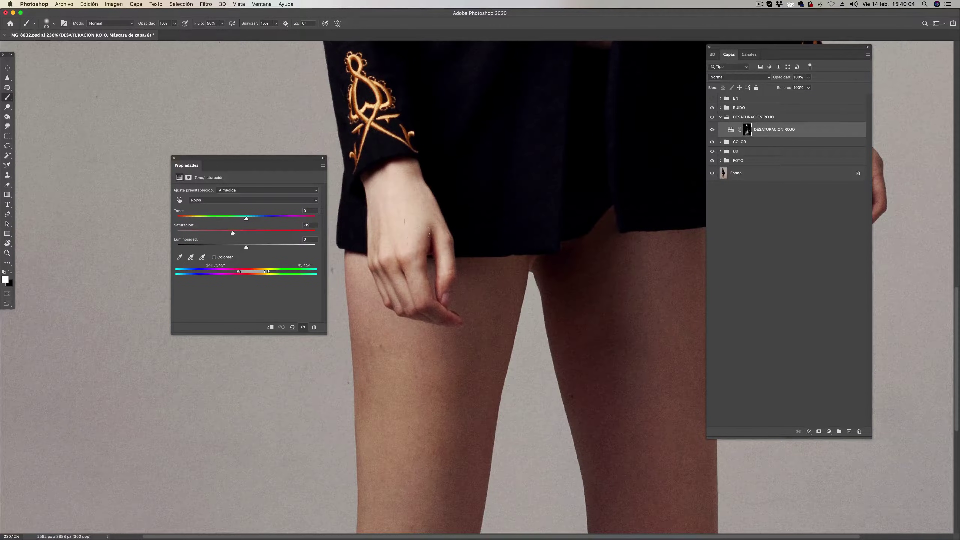
pyautogui.press('[')
pyautogui.press('[')
pyautogui.press('[')
pyautogui.press('4')
pyautogui.press(']')
pyautogui.press(']')
pyautogui.press(']')
pyautogui.press(']')
pyautogui.press(']')
pyautogui.press('2')
pyautogui.press(']')
pyautogui.press(']')
pyautogui.press(']')
pyautogui.press(']')
pyautogui.press(']')
pyautogui.press(']')
pyautogui.press(']')
pyautogui.press(']')
pyautogui.press('z')
pyautogui.moveTo(576, 264); pyautogui.dragTo(535, 295)
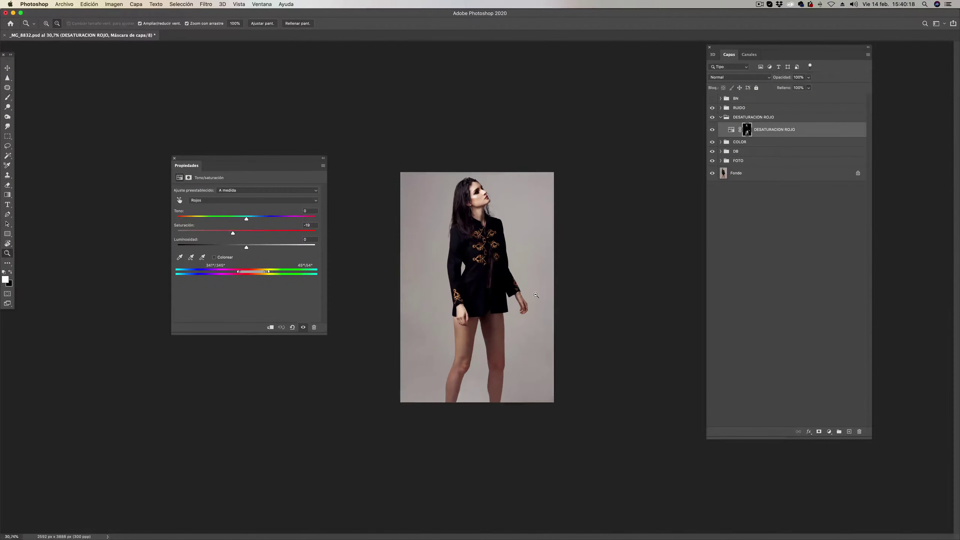
# - Compare the face and chest with the red desaturation hidden and shown
pyautogui.press('b')
pyautogui.click(712, 129)
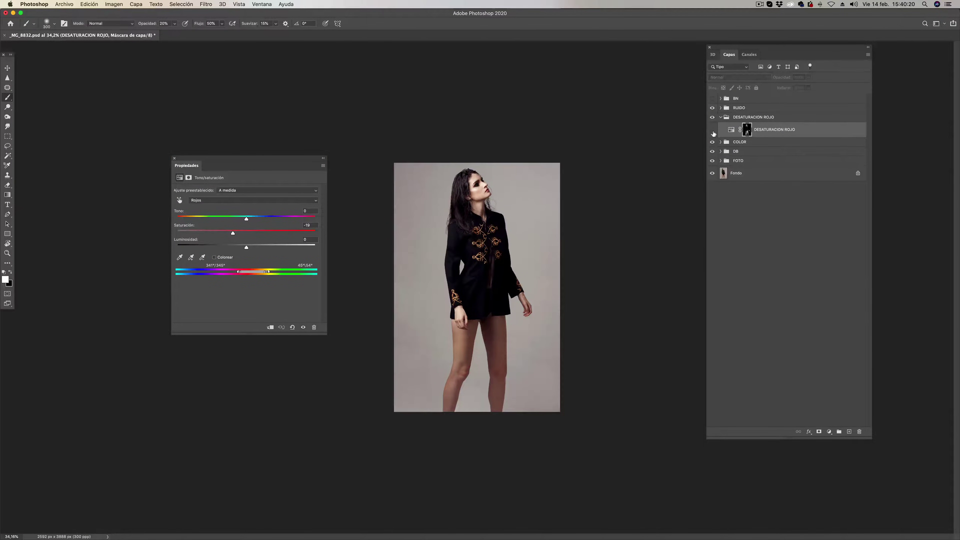
pyautogui.click(712, 130)
pyautogui.click(712, 130)
pyautogui.press('z')
pyautogui.moveTo(477, 276)
pyautogui.mouseDown()
pyautogui.moveTo(502, 173)
pyautogui.moveTo(559, 174)
pyautogui.mouseUp()
pyautogui.press('b')
pyautogui.click(712, 130)
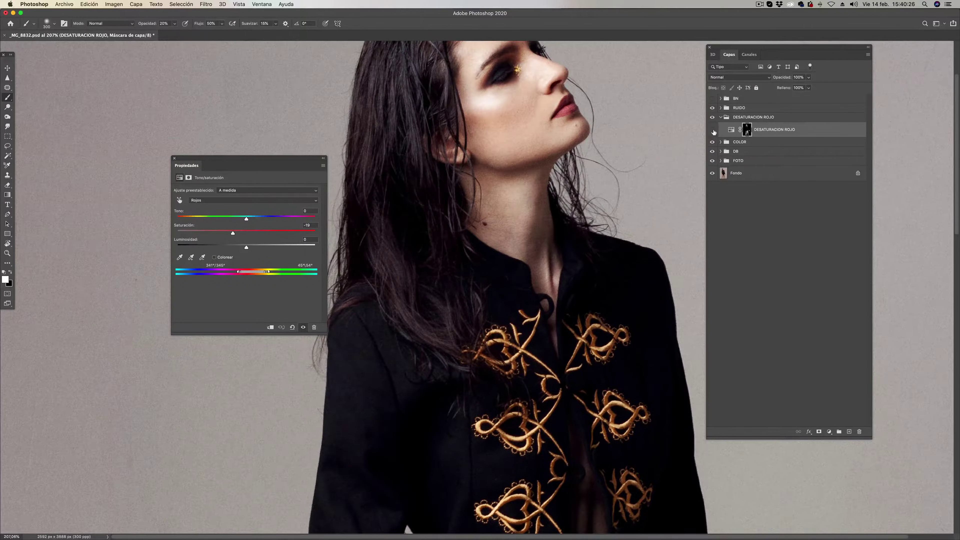
pyautogui.click(712, 129)
pyautogui.moveTo(614, 159); pyautogui.dragTo(565, 227)
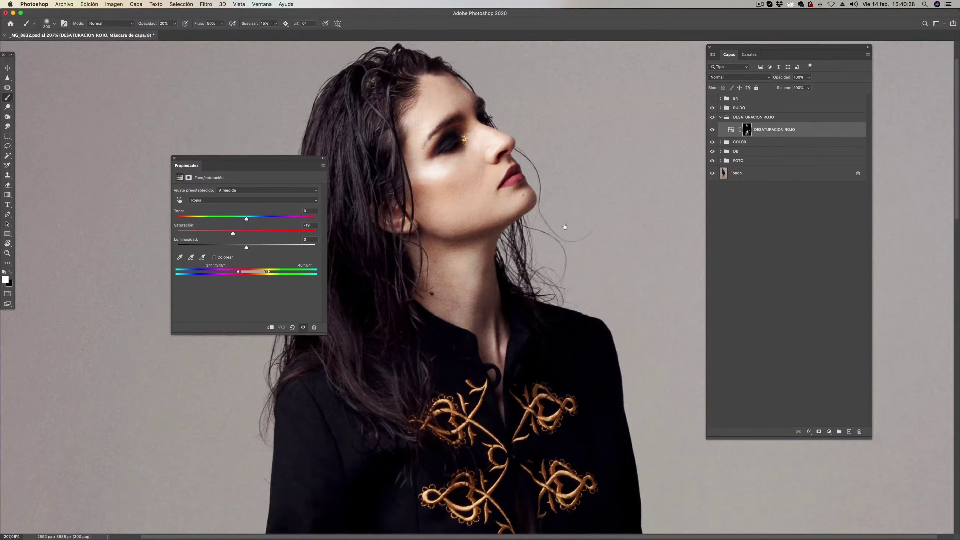
pyautogui.press('super+0')
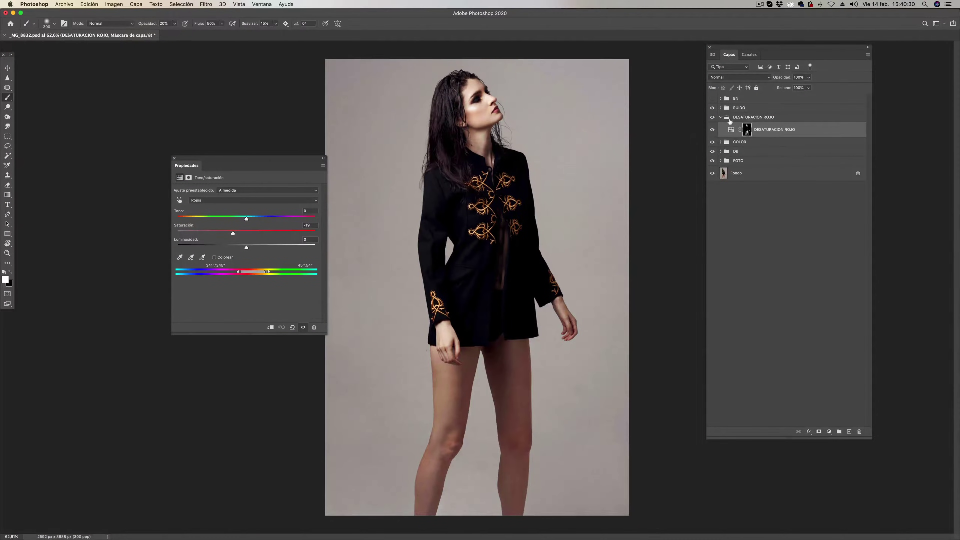
# - Collapse the DESATURACION ROJO group and save the document
pyautogui.click(720, 118)
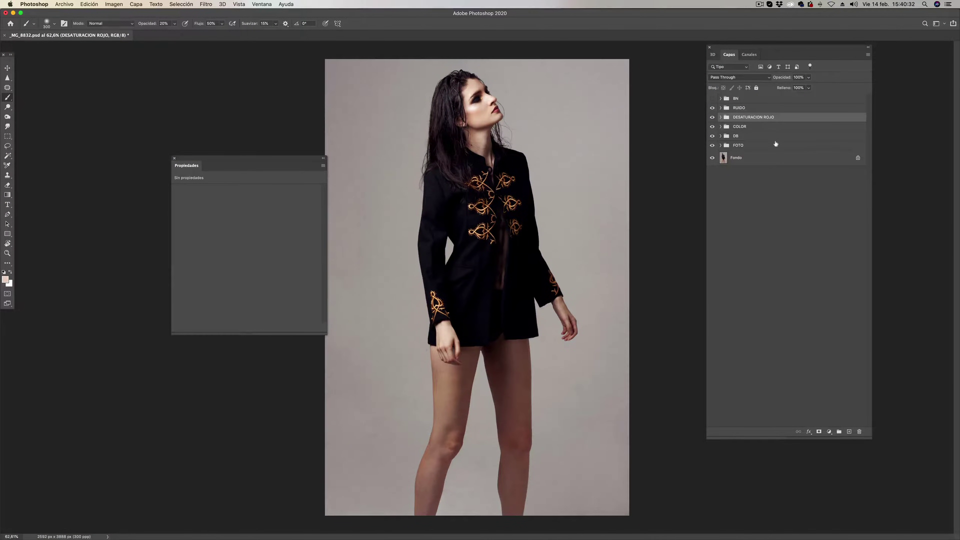
pyautogui.press('super+s')
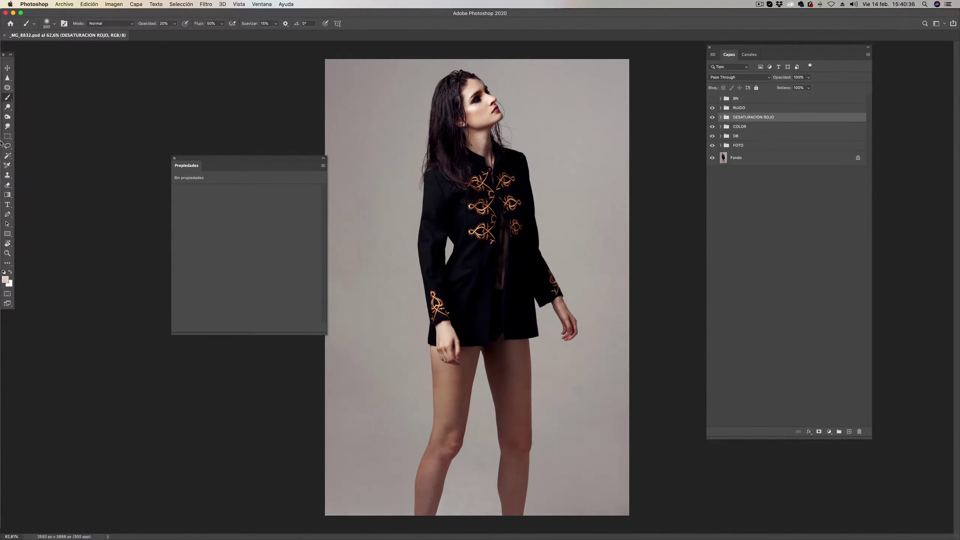
pyautogui.click(10, 133)
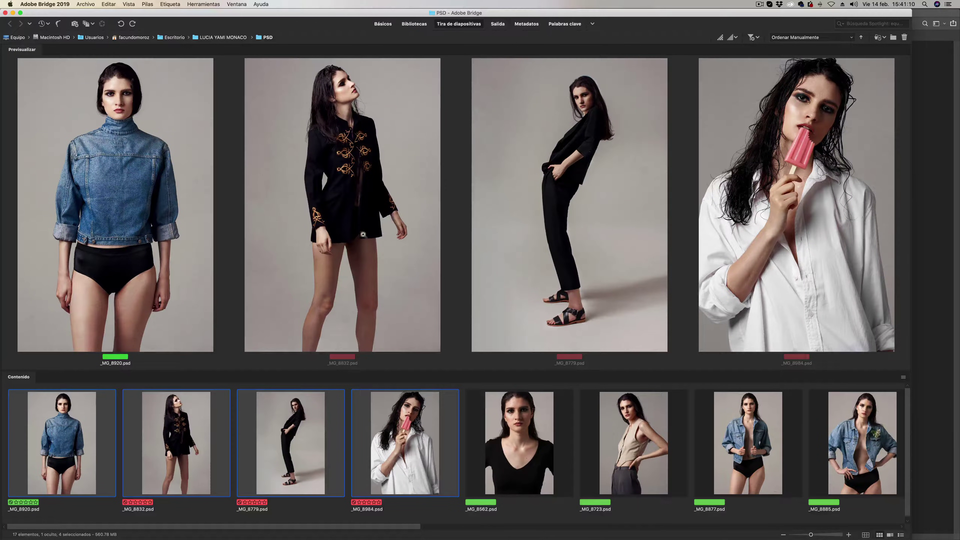
pyautogui.moveTo(10, 225)
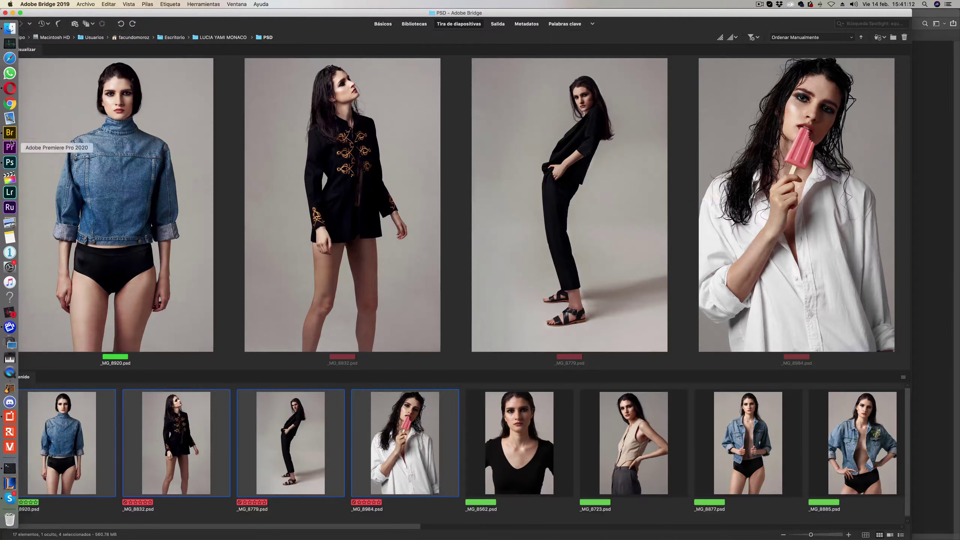
# - Return from browsing the PSD portraits in Bridge to the Photoshop document
pyautogui.click(10, 163)
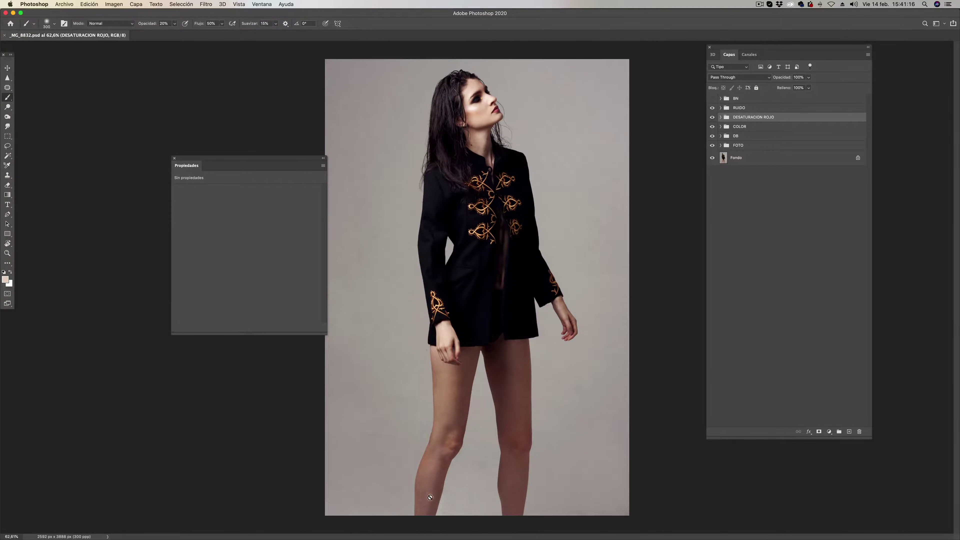
# - Select leg skin tones via Color Range at tolerance 82 and add a Niveles 1 Levels layer
pyautogui.click(744, 127)
pyautogui.click(205, 5)
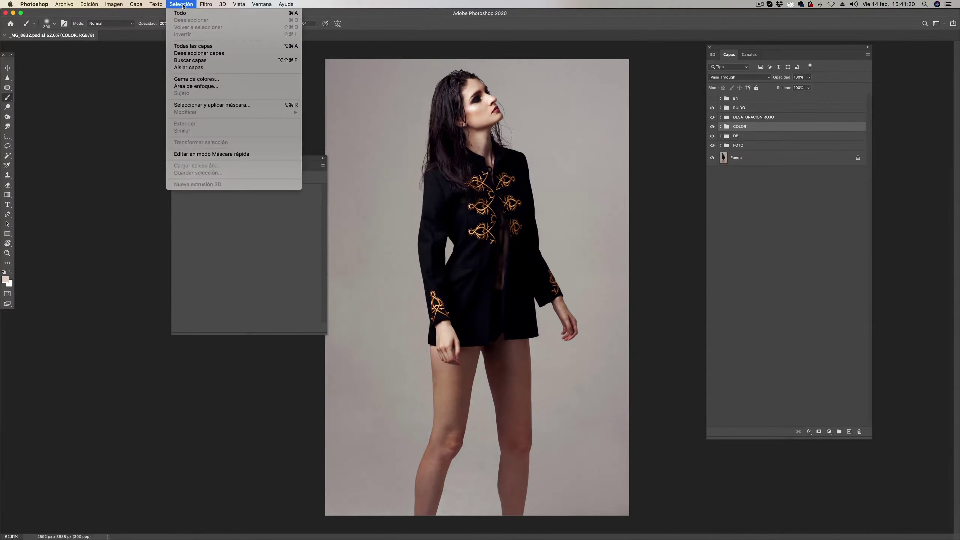
pyautogui.press('Return')
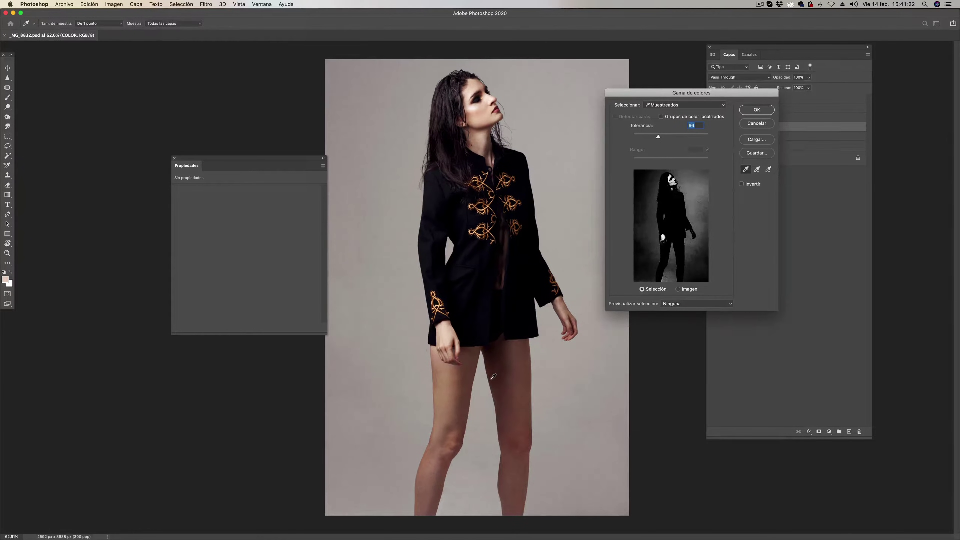
pyautogui.click(667, 254)
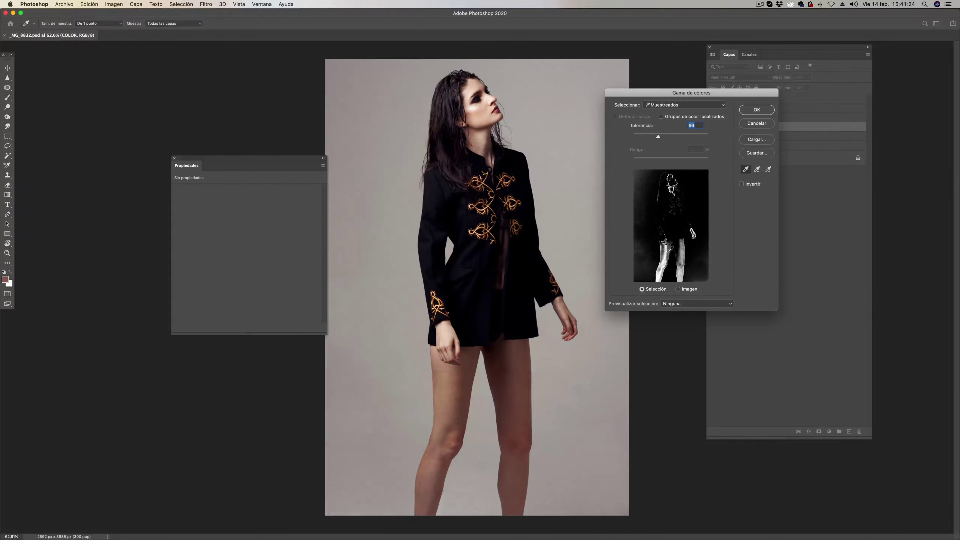
pyautogui.click(669, 249)
pyautogui.moveTo(667, 249); pyautogui.dragTo(657, 183)
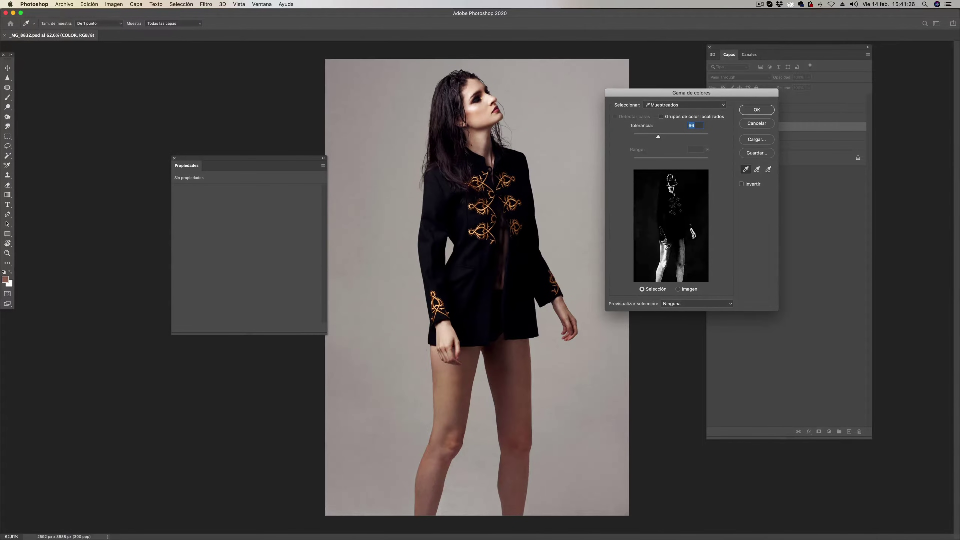
pyautogui.moveTo(658, 137); pyautogui.dragTo(661, 136)
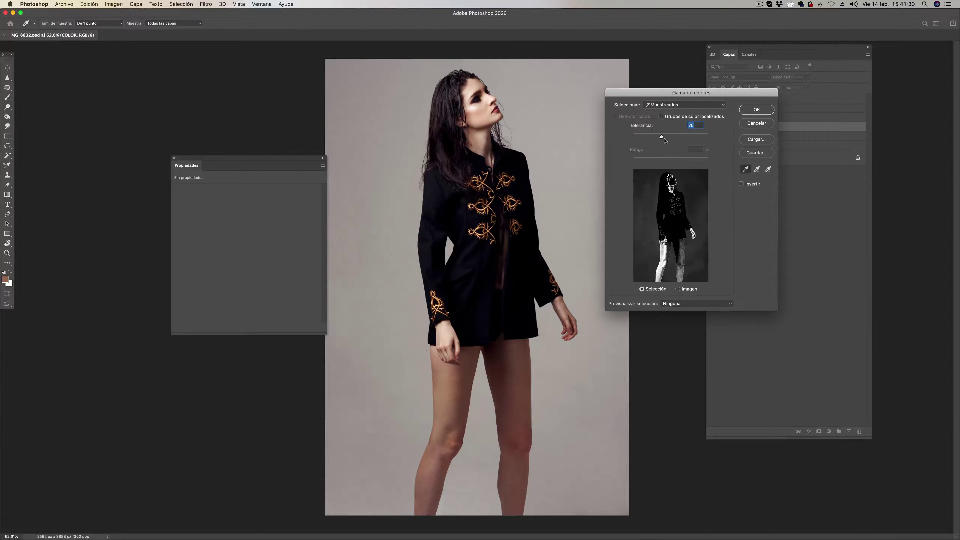
pyautogui.moveTo(666, 139); pyautogui.dragTo(664, 138)
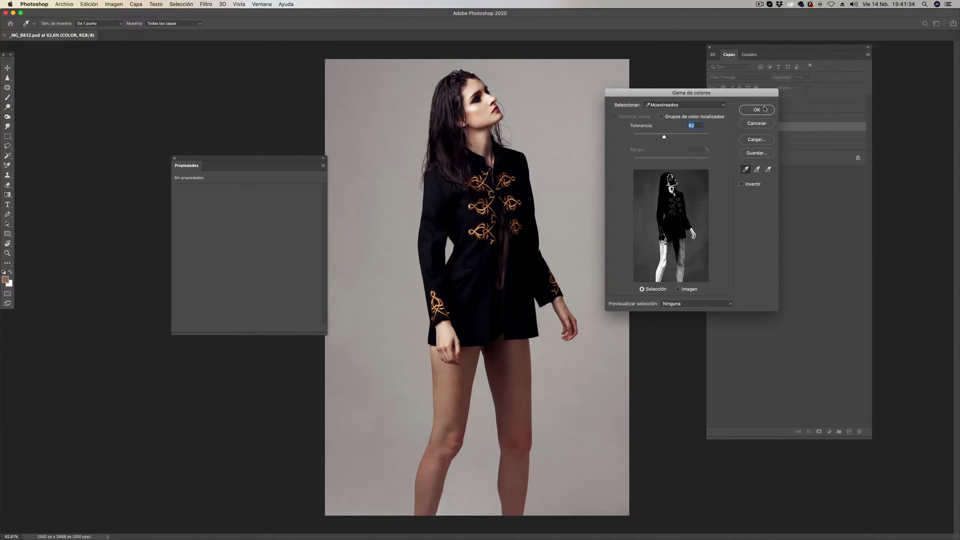
pyautogui.click(757, 110)
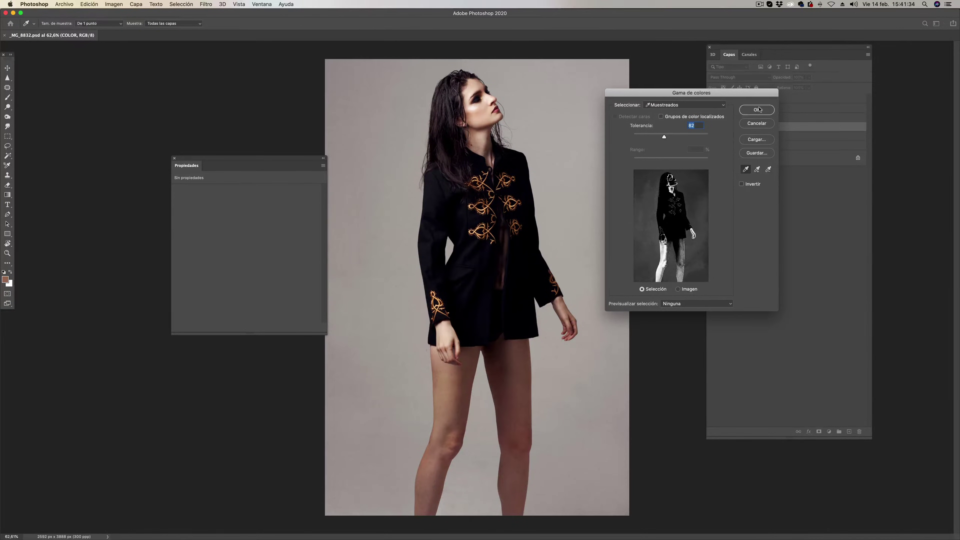
pyautogui.click(828, 433)
pyautogui.click(840, 469)
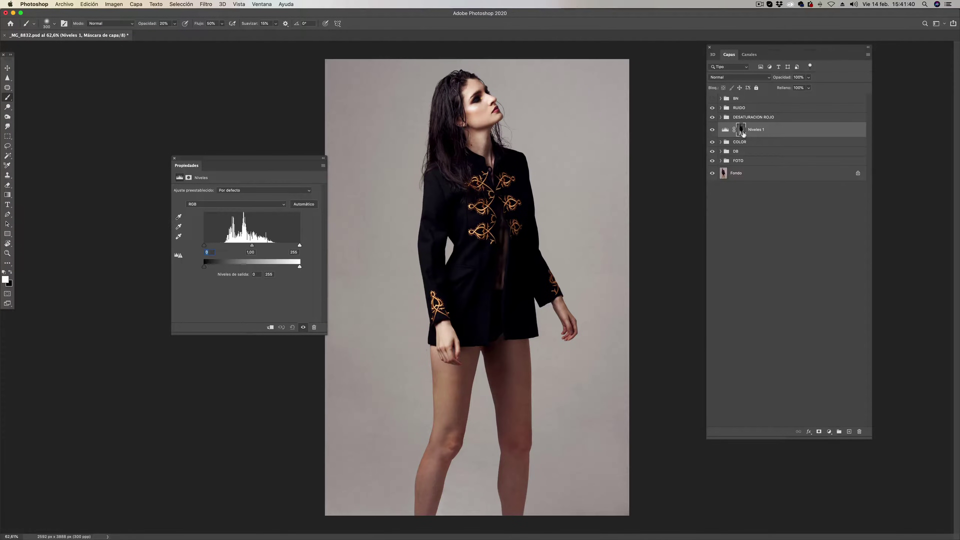
# - Paint the Niveles 1 mask black at 100% opacity over the head and background beside the legs
pyautogui.keyDown('alt'); pyautogui.click(742, 130); pyautogui.keyUp('alt')
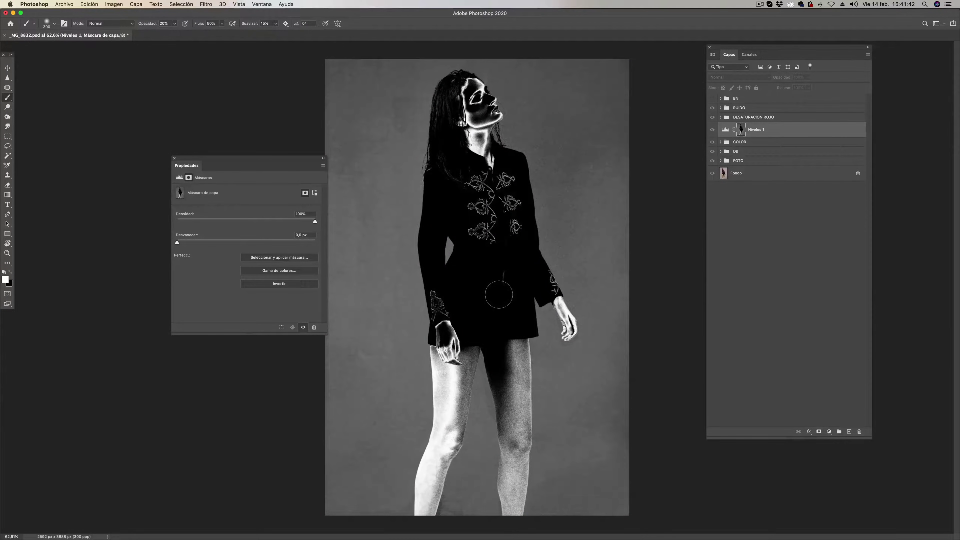
pyautogui.scroll(-2, 499, 294)
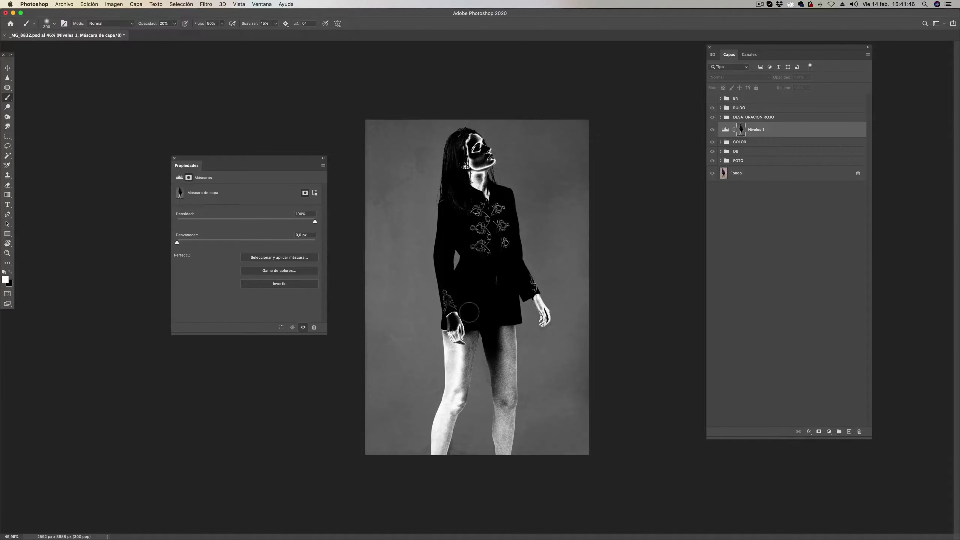
pyautogui.press('0')
pyautogui.press('x')
pyautogui.moveTo(377, 107); pyautogui.dragTo(383, 144)
pyautogui.moveTo(387, 163)
pyautogui.mouseDown()
pyautogui.moveTo(646, 159)
pyautogui.moveTo(594, 235)
pyautogui.moveTo(518, 281)
pyautogui.moveTo(558, 279)
pyautogui.moveTo(542, 283)
pyautogui.moveTo(542, 250)
pyautogui.moveTo(454, 267)
pyautogui.moveTo(370, 467)
pyautogui.moveTo(387, 281)
pyautogui.moveTo(381, 449)
pyautogui.moveTo(395, 421)
pyautogui.moveTo(368, 322)
pyautogui.moveTo(432, 337)
pyautogui.moveTo(435, 361)
pyautogui.moveTo(437, 341)
pyautogui.moveTo(440, 380)
pyautogui.moveTo(420, 454)
pyautogui.moveTo(424, 433)
pyautogui.mouseUp()
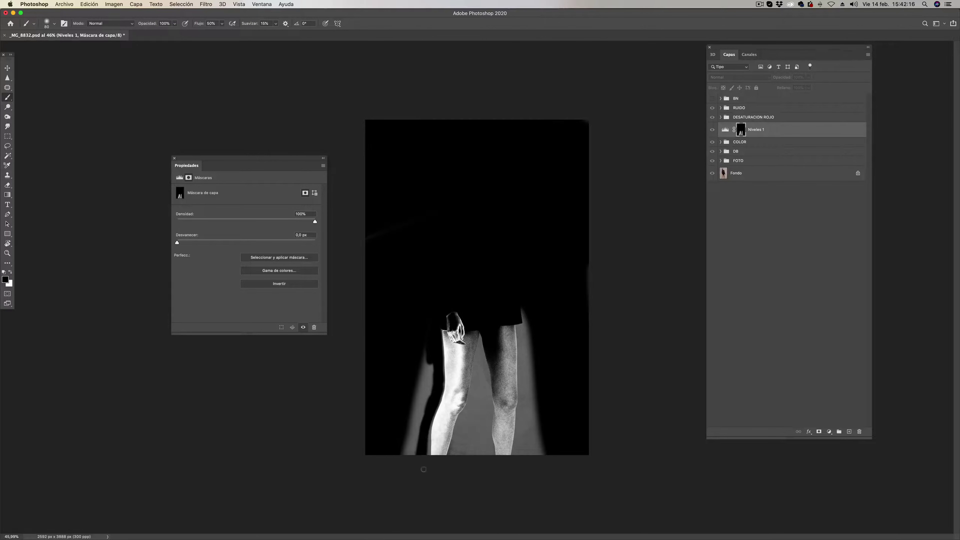
pyautogui.moveTo(423, 469)
pyautogui.mouseDown()
pyautogui.moveTo(425, 422)
pyautogui.moveTo(404, 453)
pyautogui.moveTo(426, 361)
pyautogui.moveTo(429, 387)
pyautogui.mouseUp()
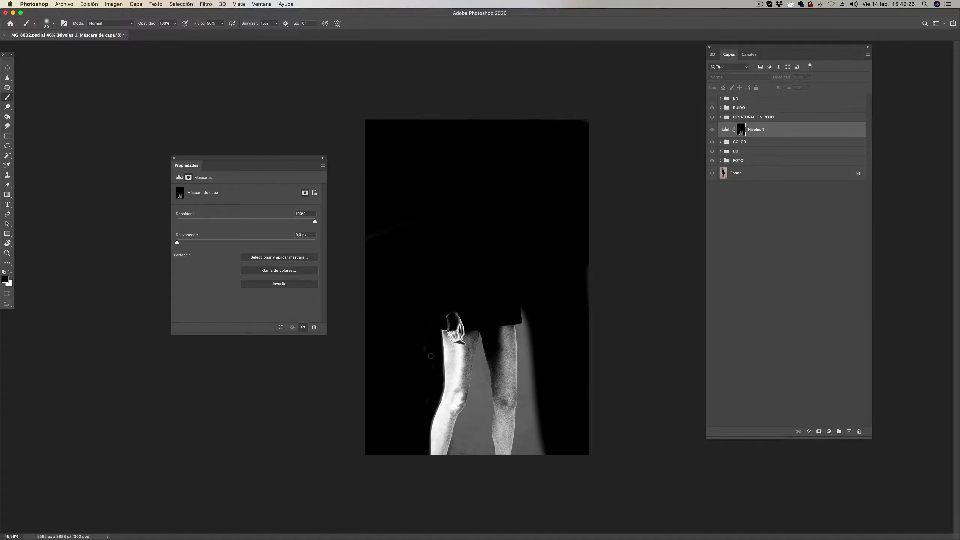
pyautogui.moveTo(514, 319); pyautogui.dragTo(531, 401)
pyautogui.press('r')
pyautogui.moveTo(506, 296)
pyautogui.mouseDown()
pyautogui.moveTo(483, 306)
pyautogui.moveTo(534, 304)
pyautogui.moveTo(567, 261)
pyautogui.moveTo(515, 211)
pyautogui.moveTo(490, 206)
pyautogui.moveTo(502, 206)
pyautogui.mouseUp()
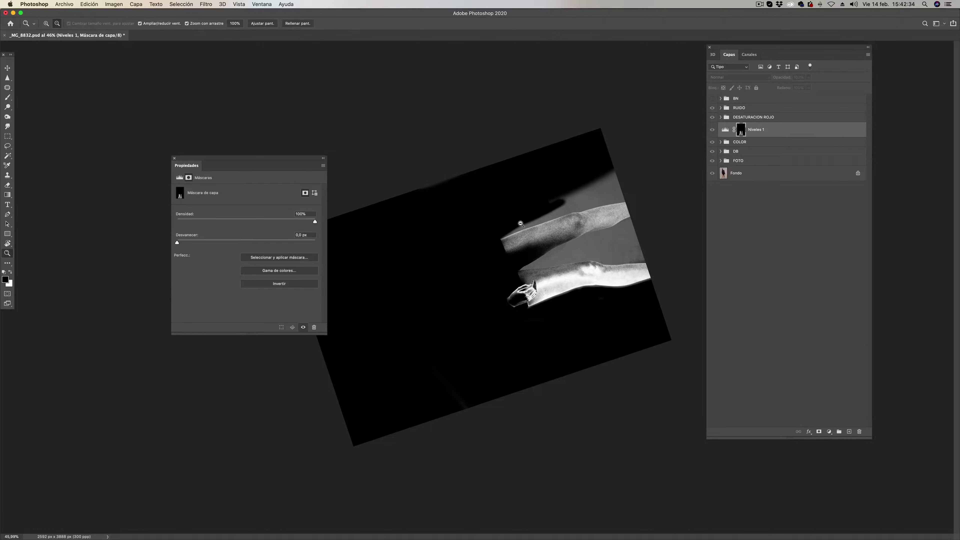
# - Black out the grey background above the upper leg on the Niveles 1 mask
pyautogui.scroll(3, 567, 206)
pyautogui.scroll(3, 594, 206)
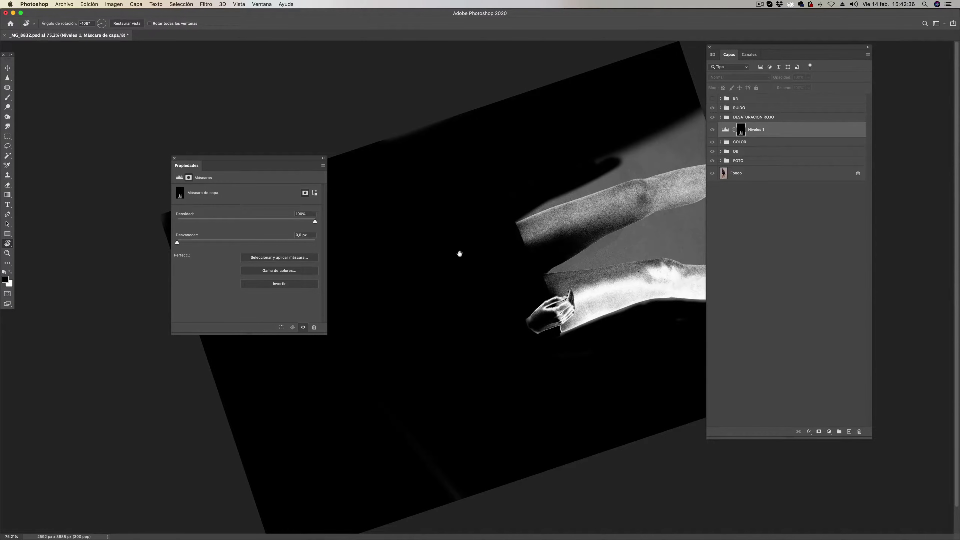
pyautogui.press('f')
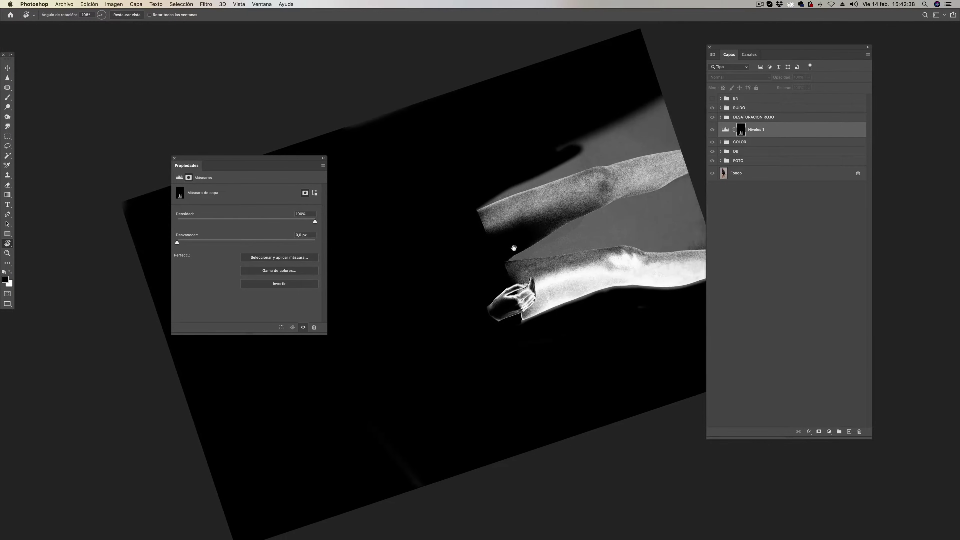
pyautogui.press('b')
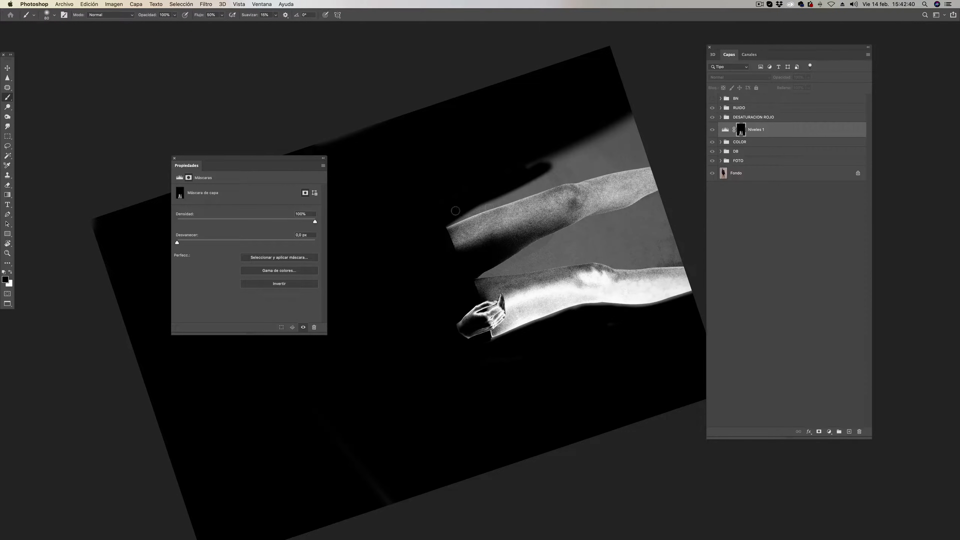
pyautogui.moveTo(453, 210); pyautogui.dragTo(677, 147)
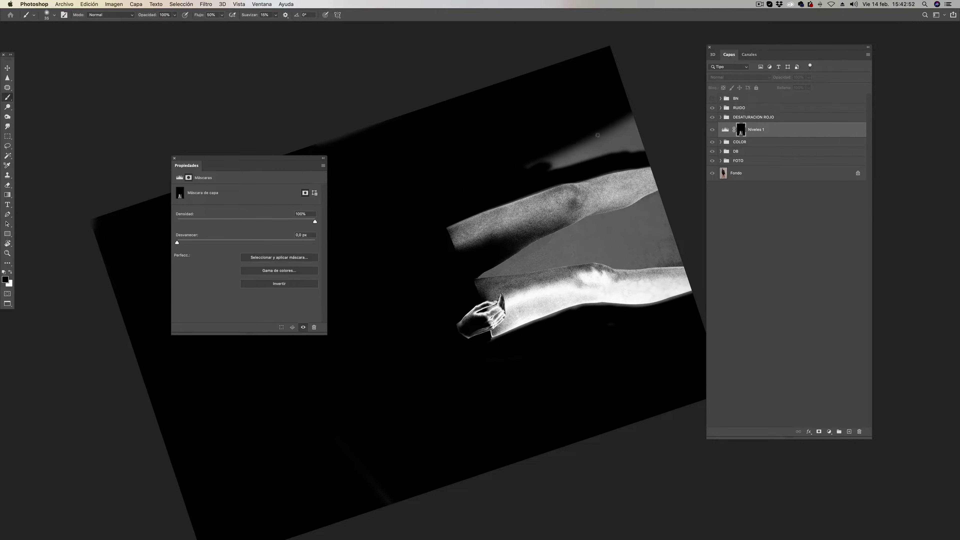
pyautogui.press(']')
pyautogui.press(']')
pyautogui.press(']')
pyautogui.moveTo(647, 106)
pyautogui.mouseDown()
pyautogui.moveTo(493, 173)
pyautogui.moveTo(621, 144)
pyautogui.mouseUp()
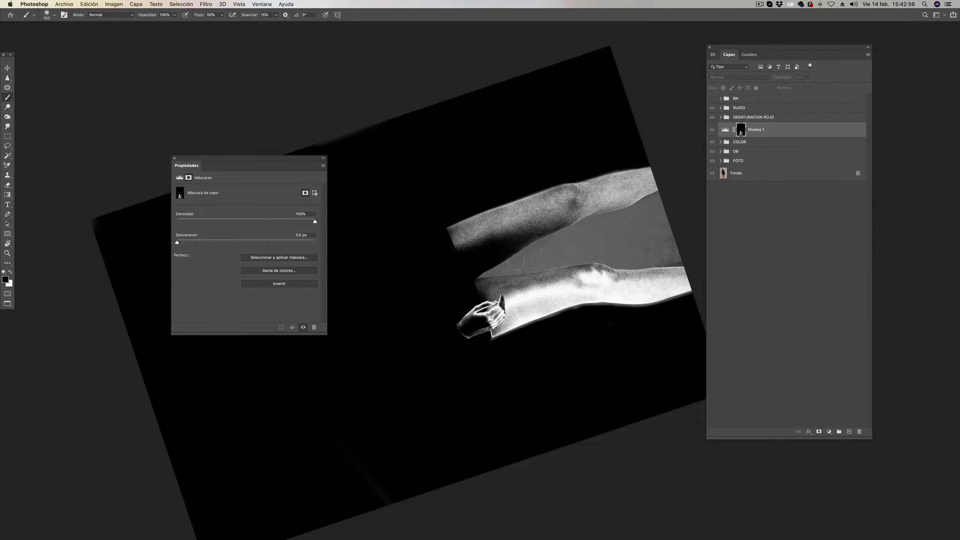
# - Paint black over the shadow between the legs on the mask
pyautogui.moveTo(468, 283); pyautogui.dragTo(514, 259)
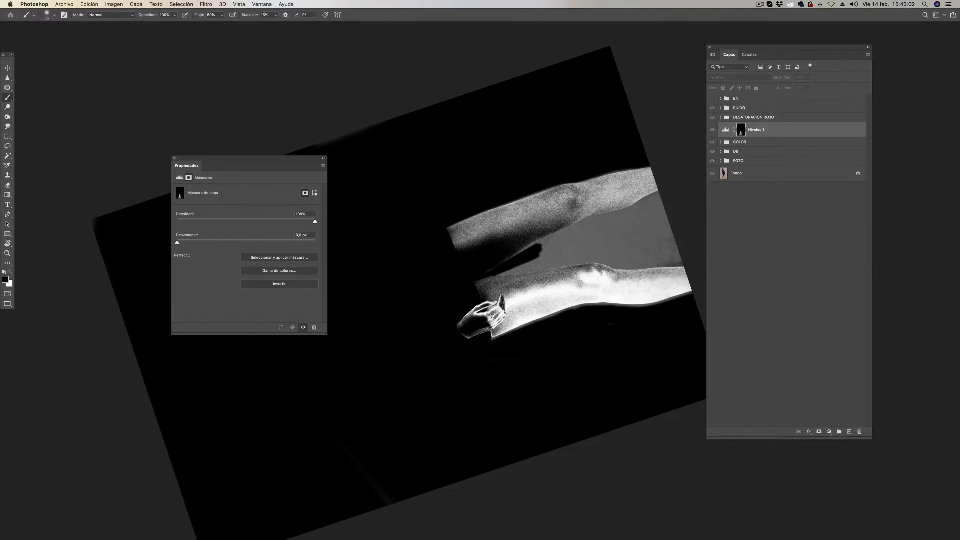
pyautogui.moveTo(537, 245); pyautogui.dragTo(557, 236)
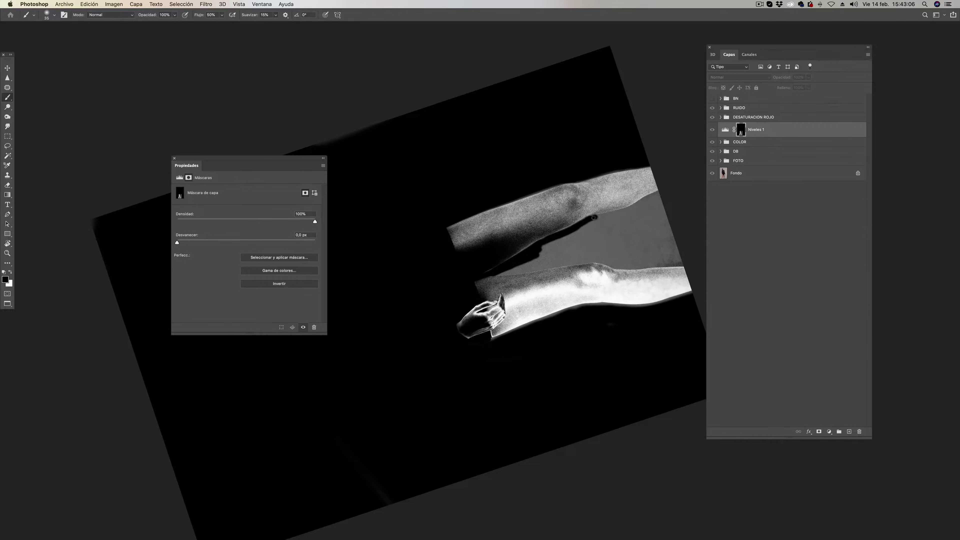
pyautogui.moveTo(593, 218)
pyautogui.mouseDown()
pyautogui.moveTo(645, 203)
pyautogui.moveTo(597, 220)
pyautogui.mouseUp()
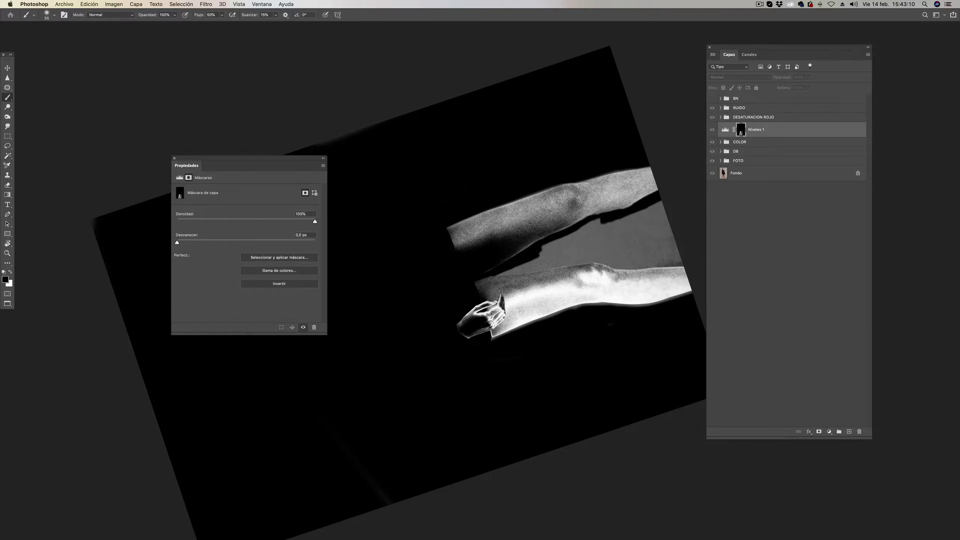
pyautogui.moveTo(531, 268)
pyautogui.mouseDown()
pyautogui.moveTo(489, 275)
pyautogui.moveTo(612, 259)
pyautogui.mouseUp()
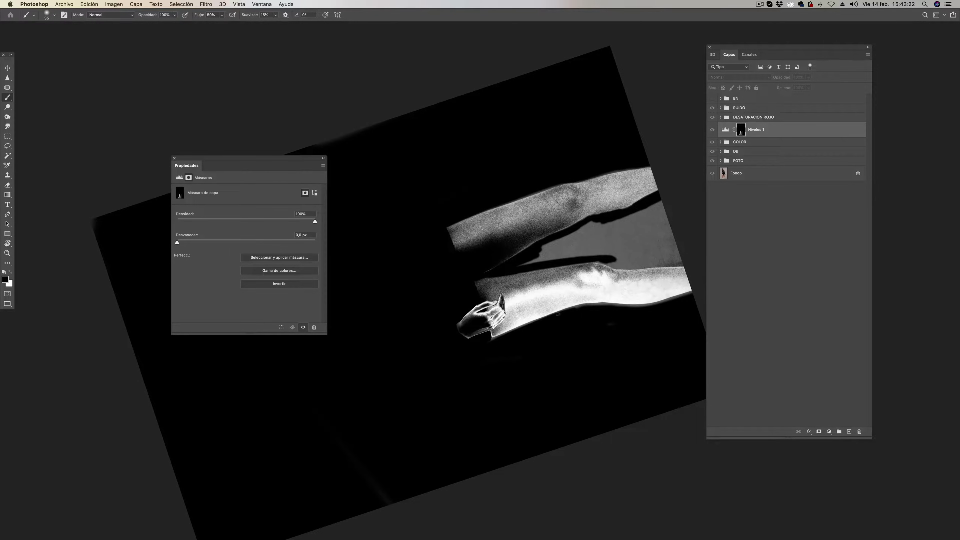
pyautogui.moveTo(610, 311)
pyautogui.mouseDown()
pyautogui.moveTo(533, 299)
pyautogui.moveTo(614, 281)
pyautogui.mouseUp()
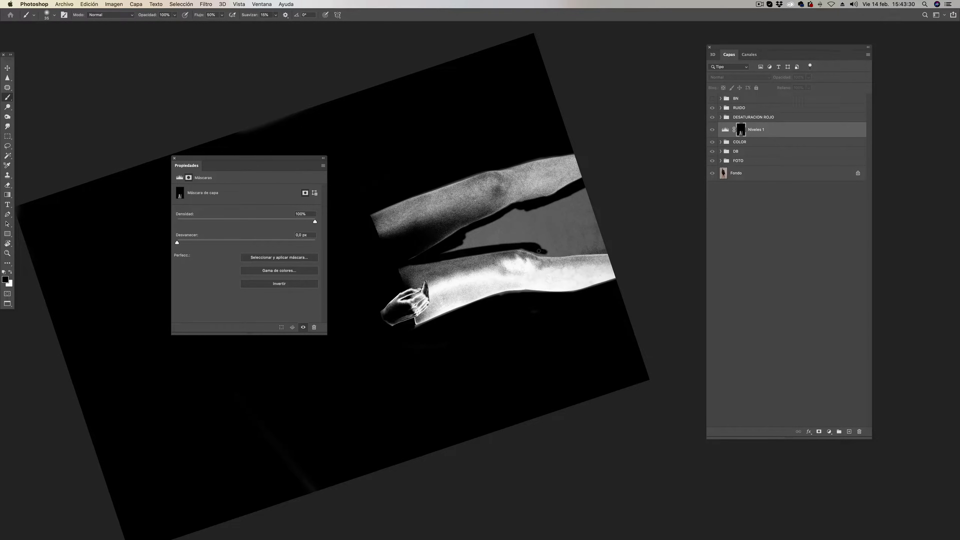
# - Paint out the grey band and specks between the legs on the Niveles 1 mask
pyautogui.moveTo(534, 250); pyautogui.dragTo(559, 250)
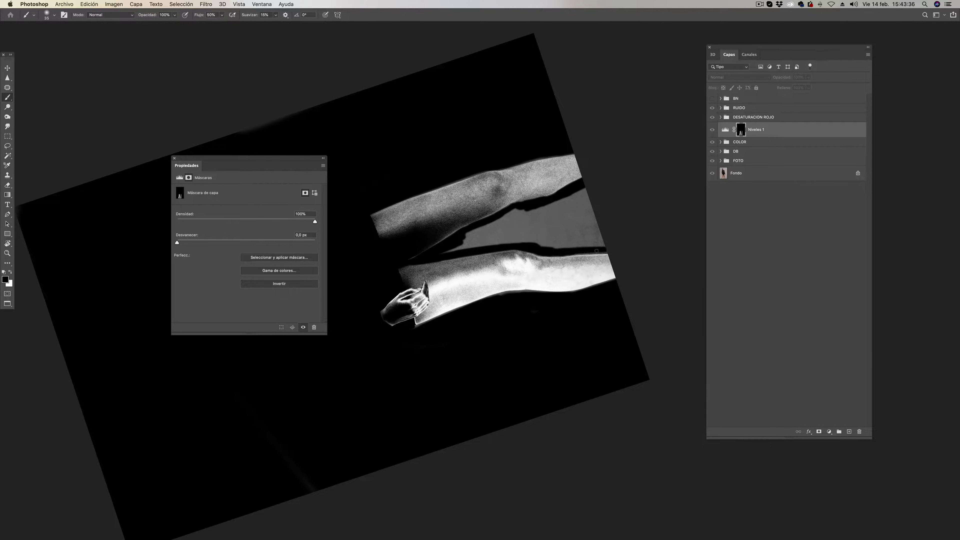
pyautogui.moveTo(464, 243)
pyautogui.mouseDown()
pyautogui.moveTo(567, 198)
pyautogui.moveTo(544, 222)
pyautogui.moveTo(488, 237)
pyautogui.moveTo(599, 231)
pyautogui.moveTo(525, 241)
pyautogui.mouseUp()
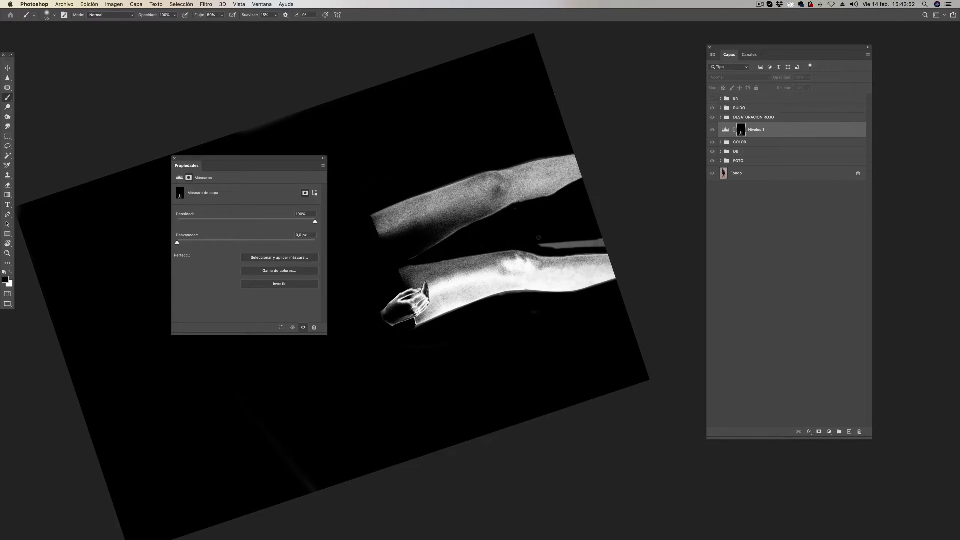
pyautogui.moveTo(586, 237); pyautogui.dragTo(613, 243)
pyautogui.press(']')
pyautogui.press(']')
pyautogui.press(']')
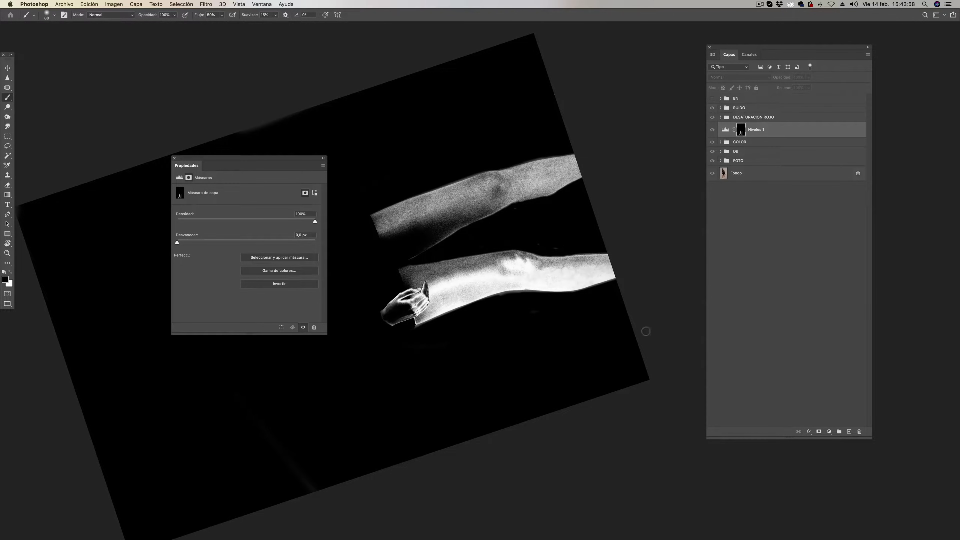
pyautogui.click(559, 248)
pyautogui.press('[')
pyautogui.press('[')
# - Zoom in and black out the hand and fingers on the mask, undoing one stray stroke
pyautogui.moveTo(392, 335); pyautogui.dragTo(404, 315)
pyautogui.press('z')
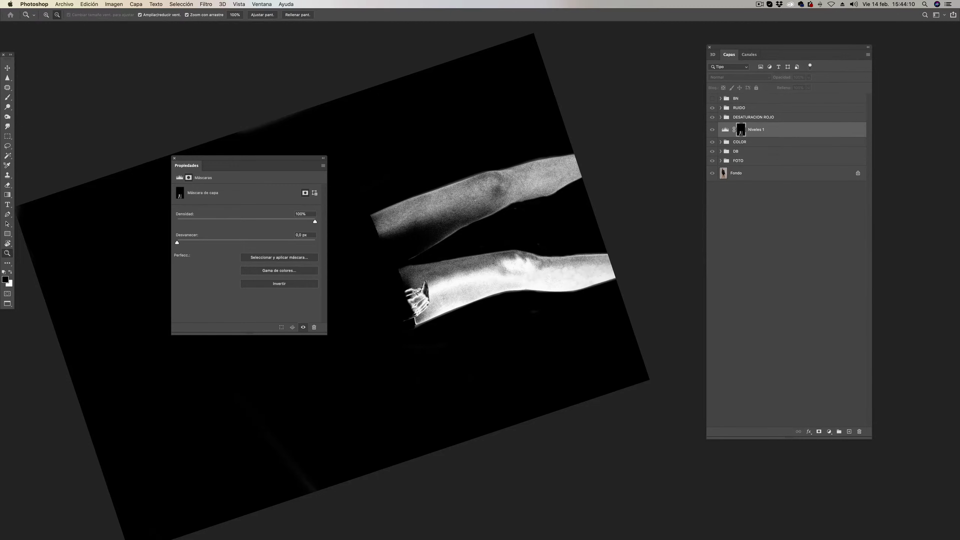
pyautogui.moveTo(361, 319); pyautogui.dragTo(408, 218)
pyautogui.press('b')
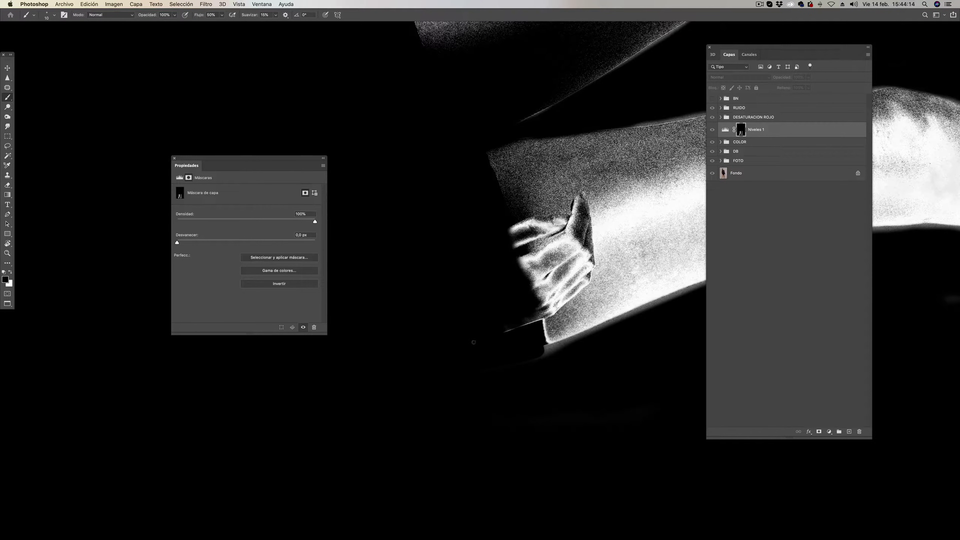
pyautogui.moveTo(531, 312); pyautogui.dragTo(567, 300)
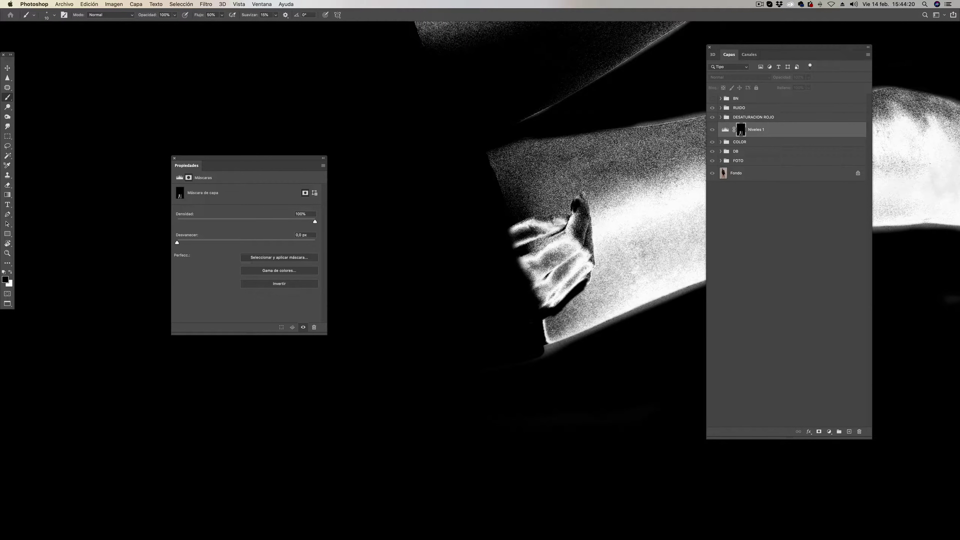
pyautogui.moveTo(584, 199); pyautogui.dragTo(589, 273)
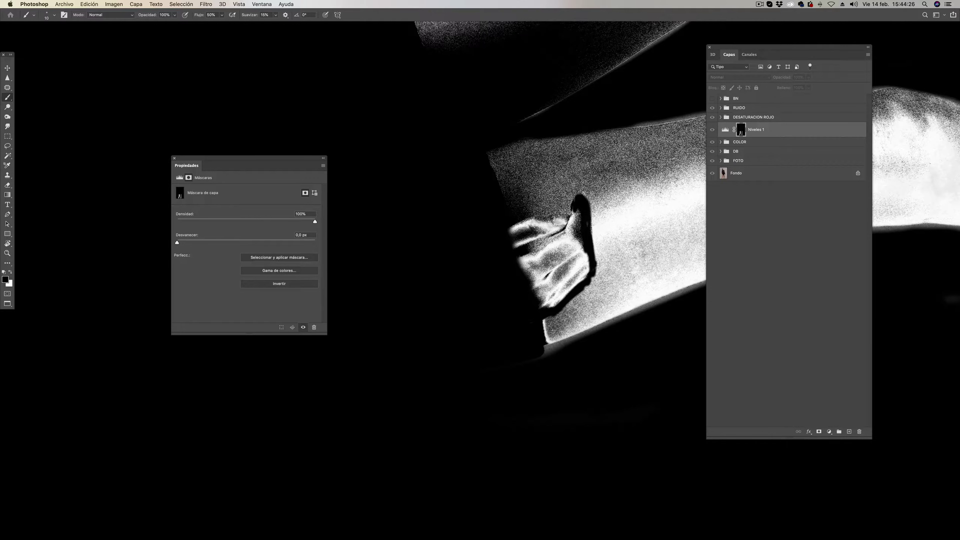
pyautogui.moveTo(515, 230); pyautogui.dragTo(525, 224)
pyautogui.moveTo(544, 220)
pyautogui.mouseDown()
pyautogui.moveTo(574, 212)
pyautogui.moveTo(559, 234)
pyautogui.moveTo(526, 249)
pyautogui.mouseUp()
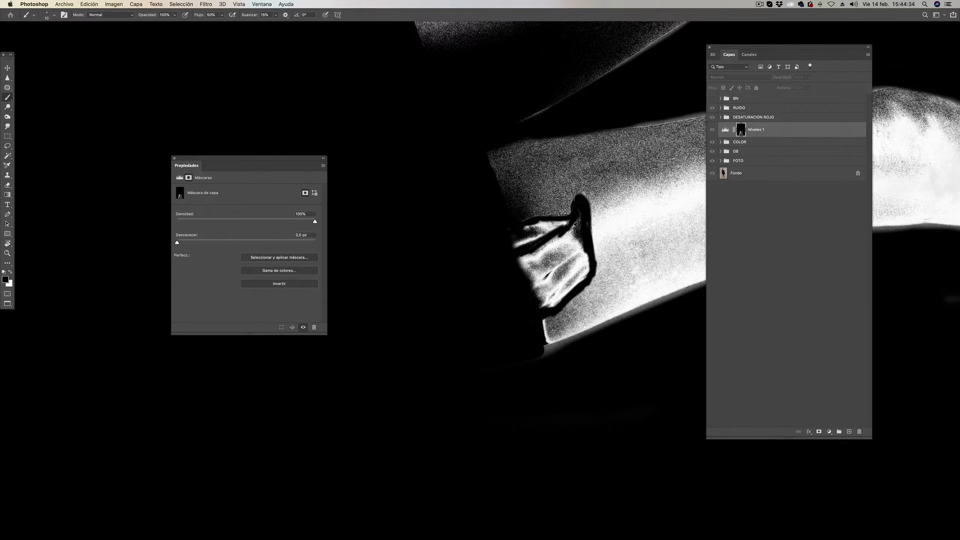
pyautogui.press('super+z')
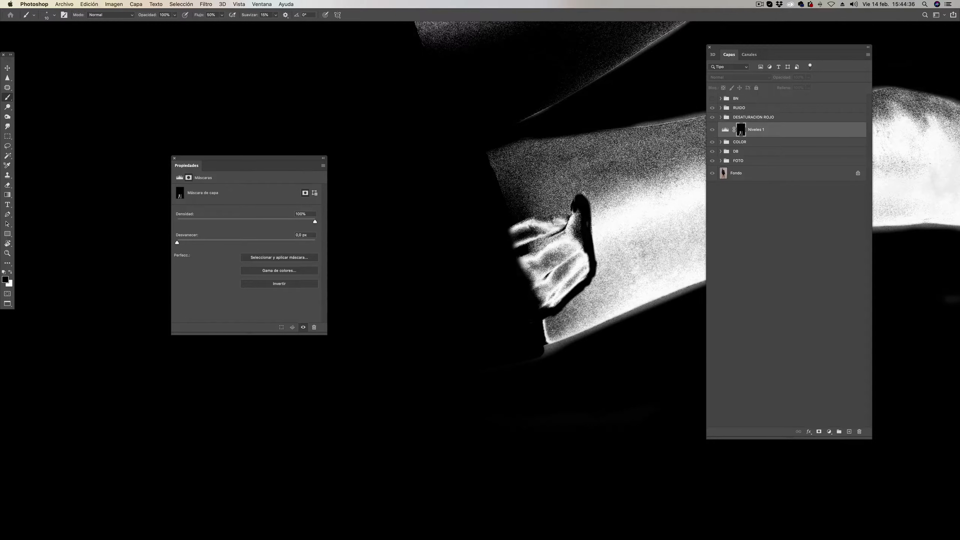
pyautogui.moveTo(514, 245)
pyautogui.mouseDown()
pyautogui.moveTo(556, 228)
pyautogui.moveTo(512, 227)
pyautogui.moveTo(563, 226)
pyautogui.moveTo(567, 212)
pyautogui.moveTo(578, 227)
pyautogui.moveTo(563, 253)
pyautogui.moveTo(566, 239)
pyautogui.moveTo(511, 277)
pyautogui.mouseUp()
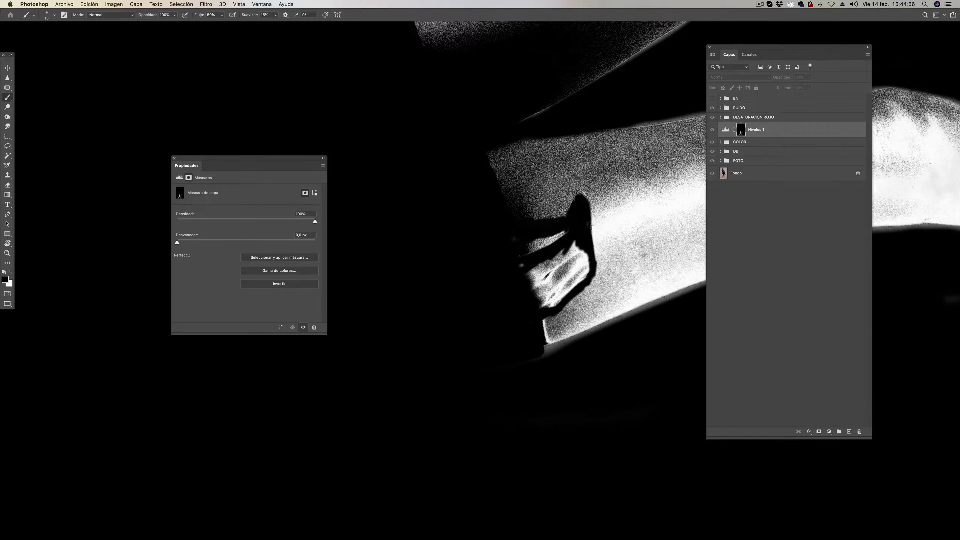
pyautogui.moveTo(584, 249)
pyautogui.mouseDown()
pyautogui.moveTo(541, 263)
pyautogui.moveTo(559, 280)
pyautogui.moveTo(533, 312)
pyautogui.moveTo(586, 264)
pyautogui.mouseUp()
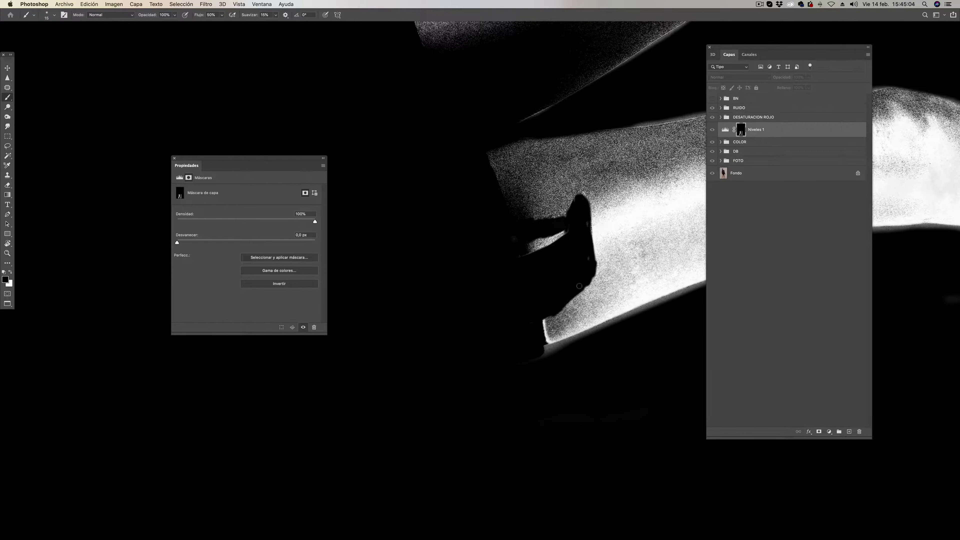
# - Darken the grey glow along the lower leg's bottom edge, panning along the leg
pyautogui.moveTo(558, 353)
pyautogui.mouseDown()
pyautogui.moveTo(546, 349)
pyautogui.moveTo(567, 346)
pyautogui.moveTo(546, 348)
pyautogui.moveTo(573, 342)
pyautogui.mouseUp()
pyautogui.hscroll(5, 572, 342)
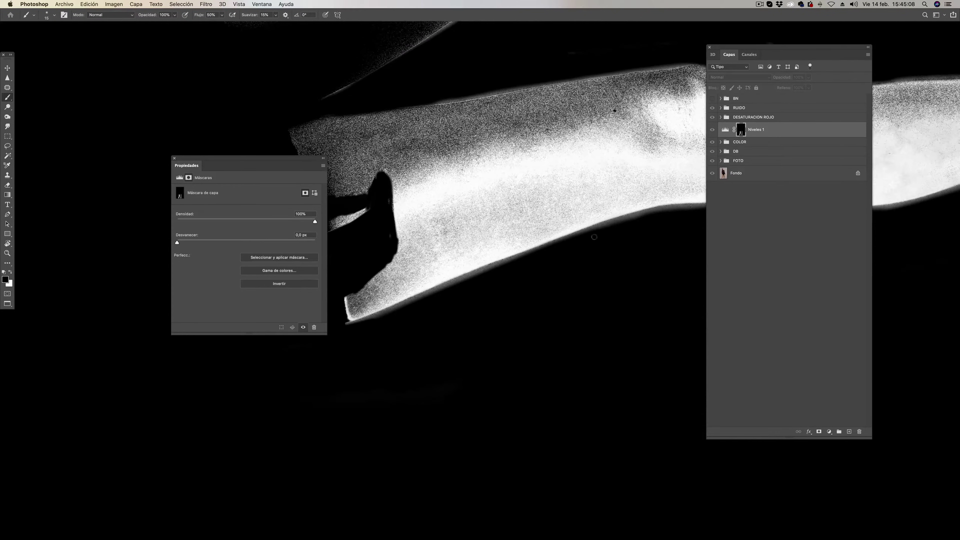
pyautogui.moveTo(346, 325); pyautogui.dragTo(500, 269)
pyautogui.moveTo(467, 281); pyautogui.dragTo(428, 298)
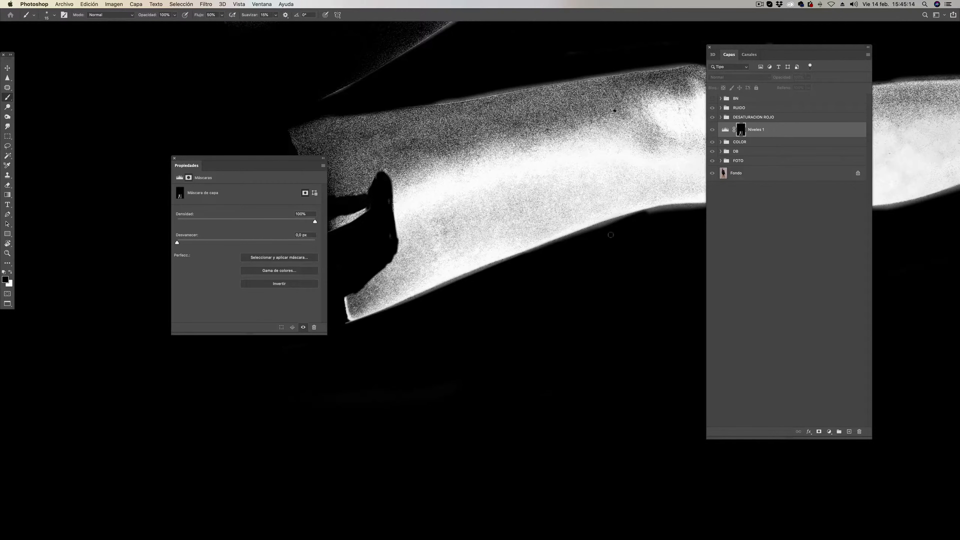
pyautogui.moveTo(513, 271); pyautogui.dragTo(376, 311)
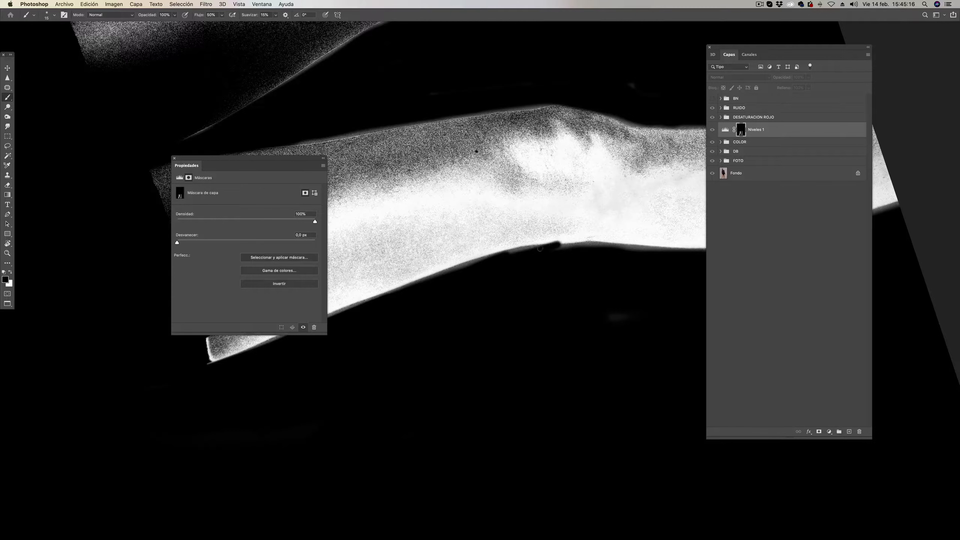
pyautogui.moveTo(595, 246); pyautogui.dragTo(678, 254)
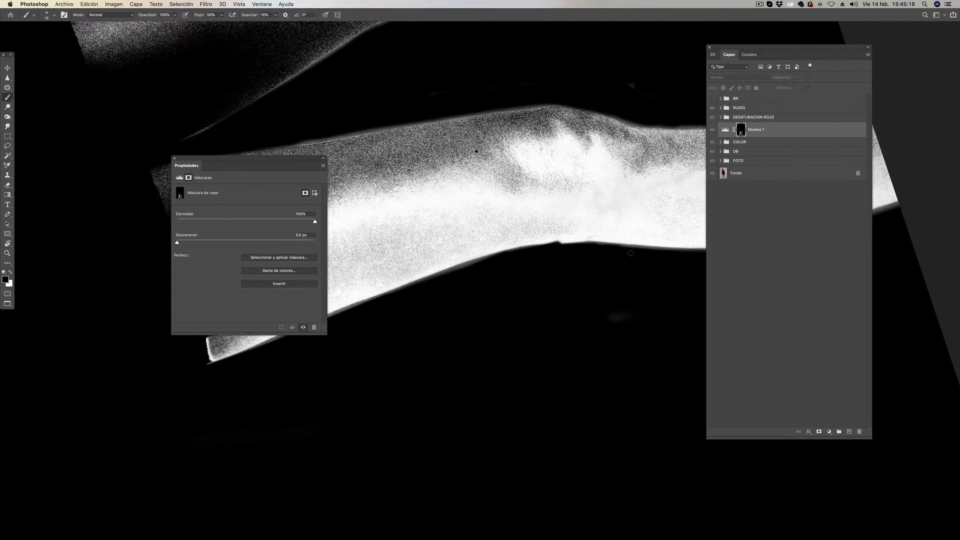
pyautogui.moveTo(549, 273); pyautogui.dragTo(341, 293)
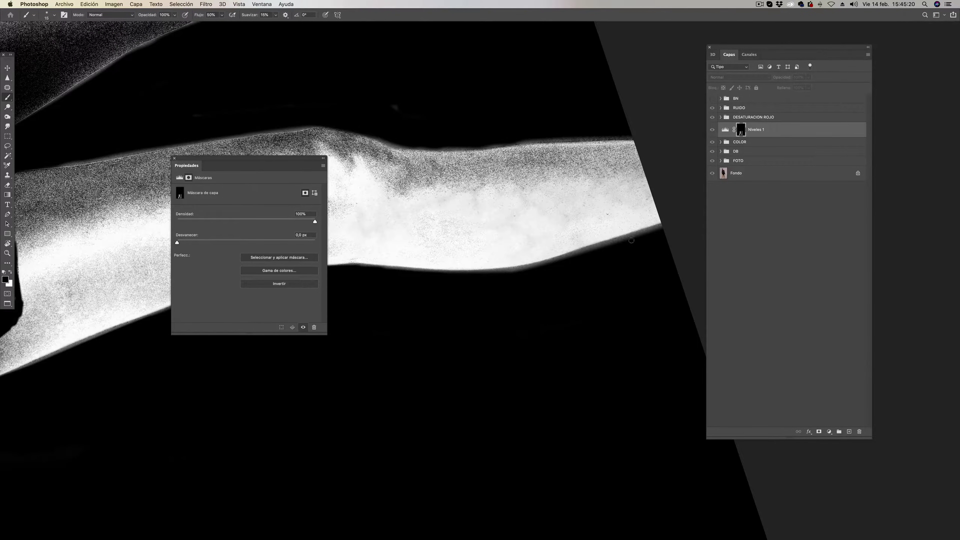
pyautogui.moveTo(678, 224)
pyautogui.mouseDown()
pyautogui.moveTo(529, 276)
pyautogui.moveTo(504, 273)
pyautogui.mouseUp()
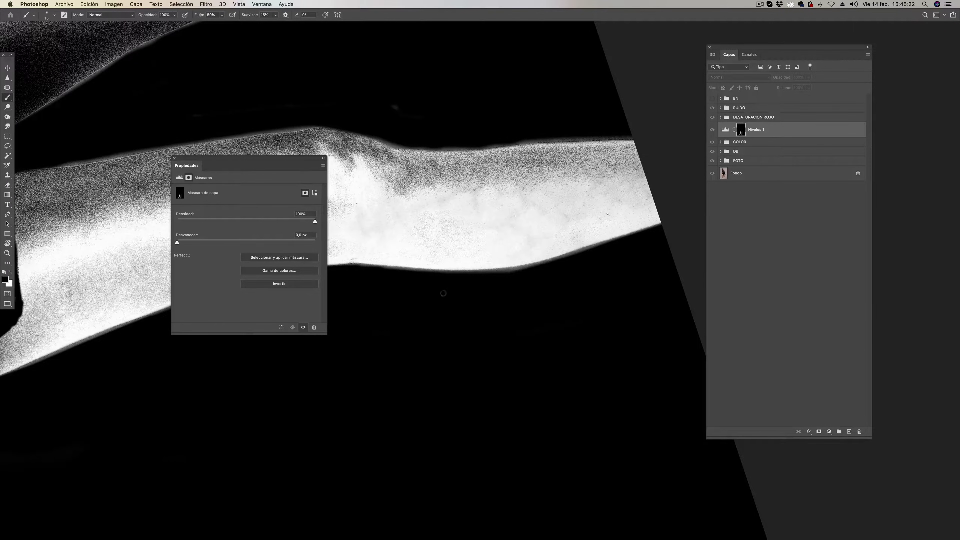
pyautogui.moveTo(568, 264); pyautogui.dragTo(499, 271)
pyautogui.moveTo(536, 133)
pyautogui.mouseDown()
pyautogui.moveTo(423, 142)
pyautogui.moveTo(594, 140)
pyautogui.mouseUp()
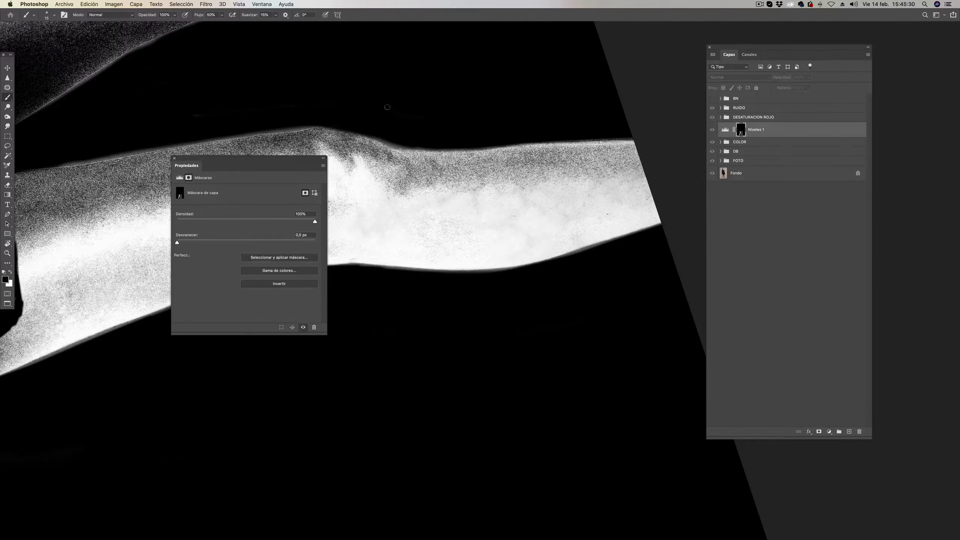
pyautogui.moveTo(405, 41)
pyautogui.mouseDown()
pyautogui.moveTo(576, 116)
pyautogui.moveTo(478, 193)
pyautogui.mouseUp()
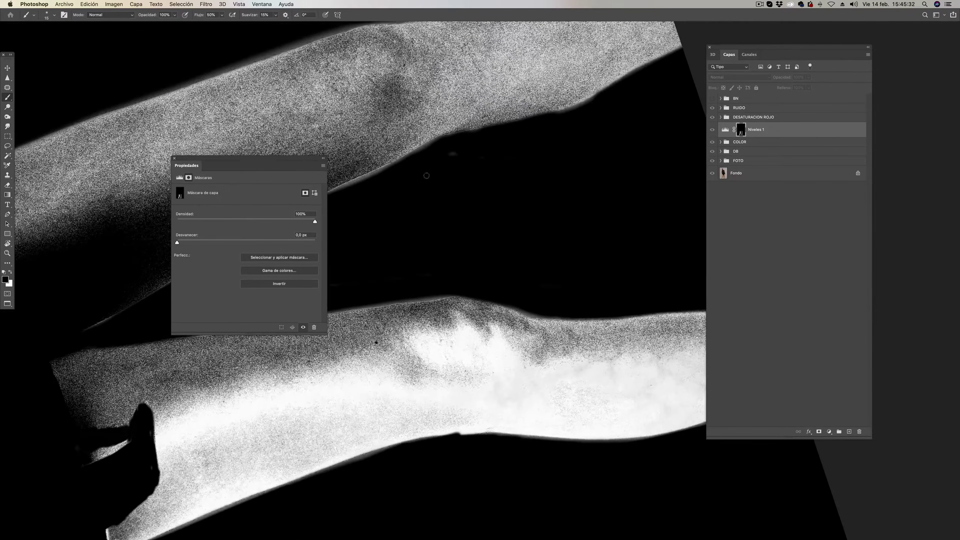
# - Darken the grey halo along the upper leg's edge, rotating the view to follow it
pyautogui.moveTo(567, 109); pyautogui.dragTo(584, 100)
pyautogui.moveTo(423, 177); pyautogui.dragTo(587, 153)
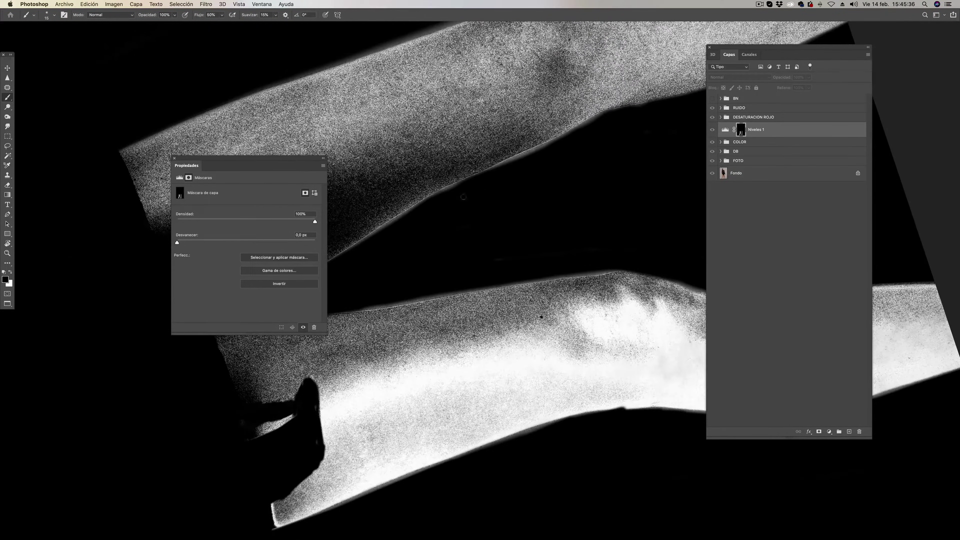
pyautogui.moveTo(605, 121); pyautogui.dragTo(582, 120)
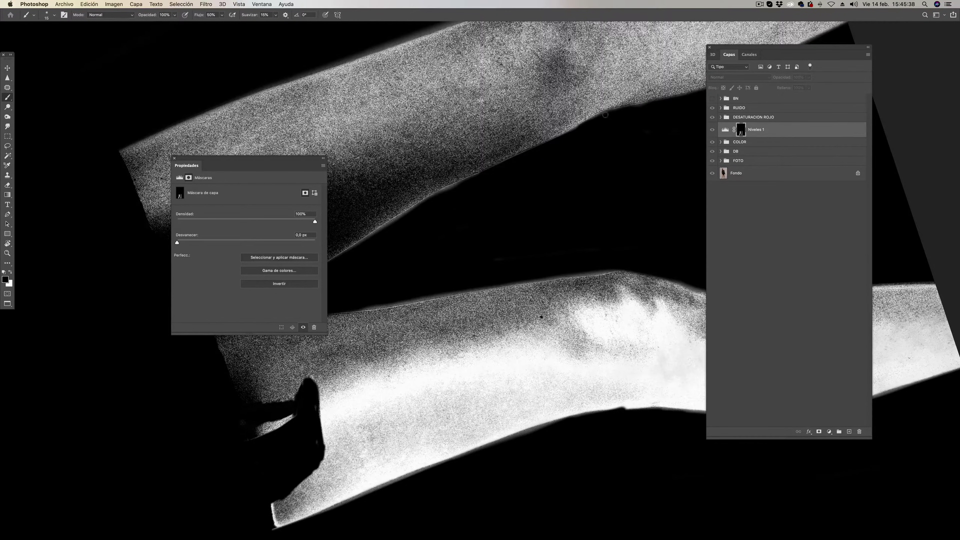
pyautogui.moveTo(576, 170); pyautogui.dragTo(546, 282)
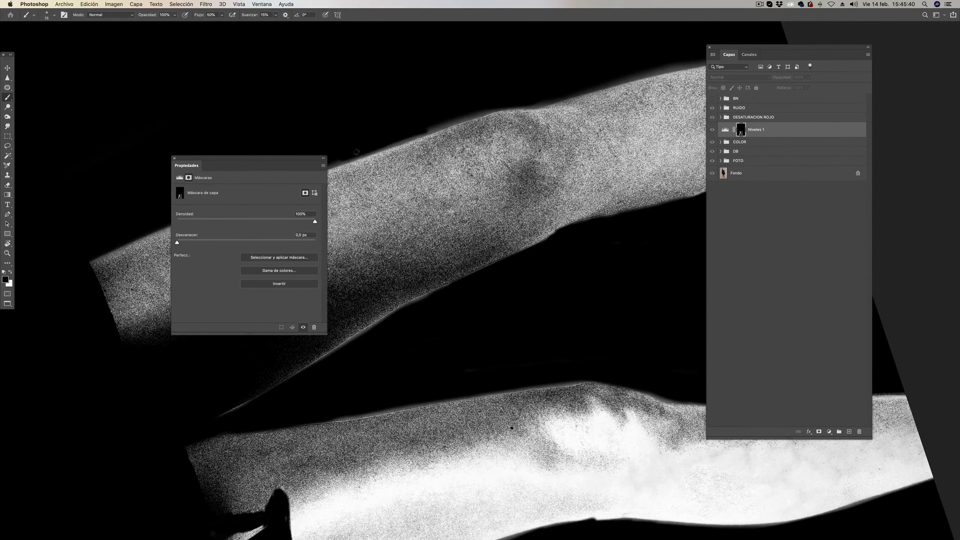
pyautogui.moveTo(460, 113); pyautogui.dragTo(479, 110)
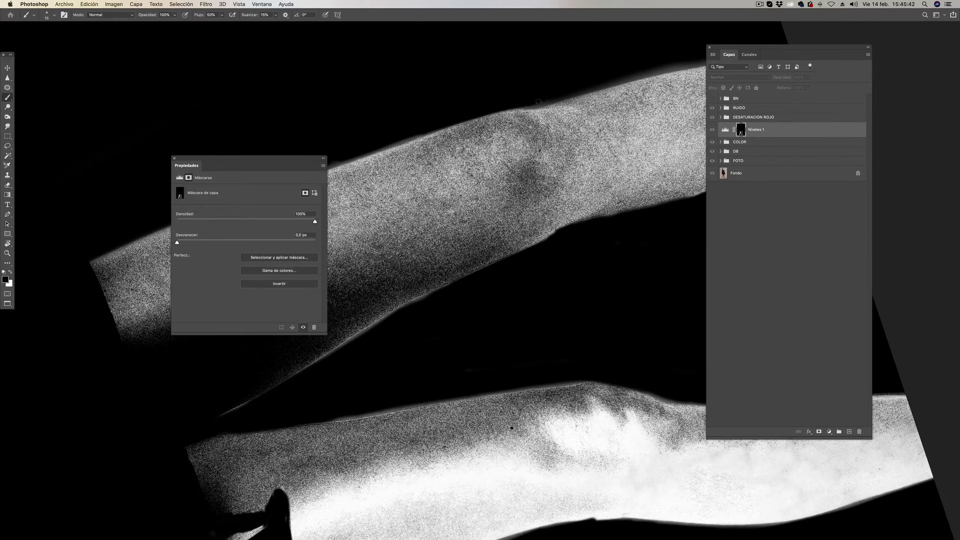
pyautogui.moveTo(538, 101); pyautogui.dragTo(540, 130)
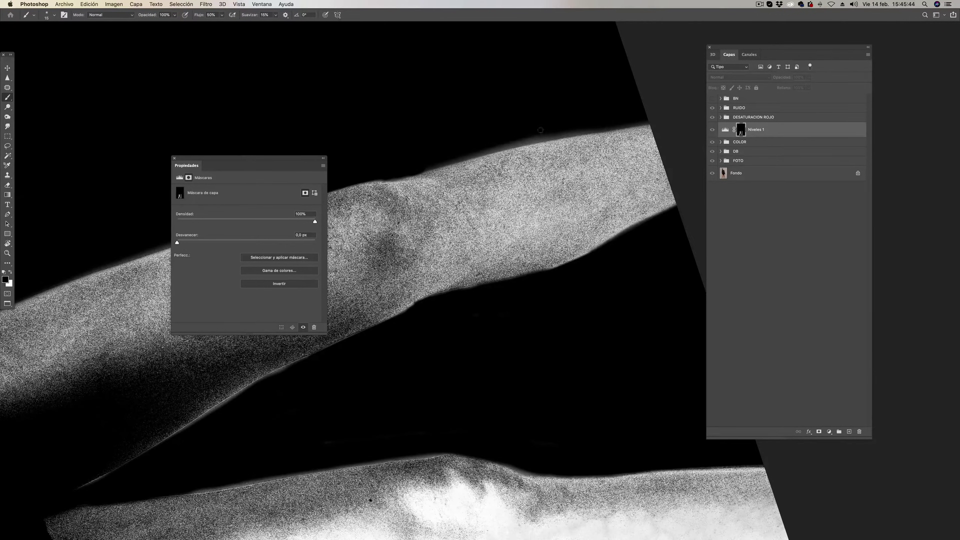
# - Finish the halo along the leg's upper edge, then reset rotation and fit the image
pyautogui.moveTo(431, 161); pyautogui.dragTo(589, 121)
pyautogui.moveTo(469, 151); pyautogui.dragTo(585, 130)
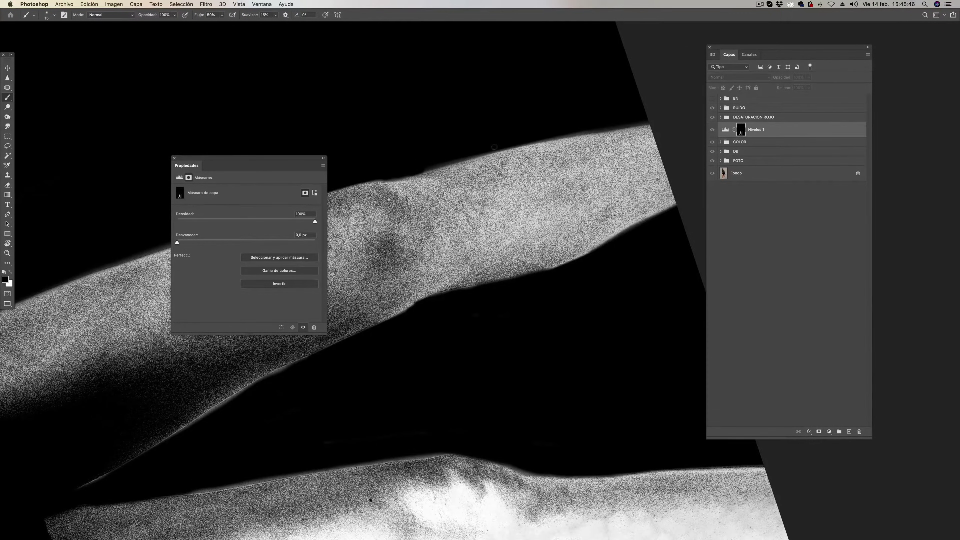
pyautogui.moveTo(502, 150); pyautogui.dragTo(587, 131)
pyautogui.moveTo(433, 165); pyautogui.dragTo(528, 135)
pyautogui.scroll(3, 522, 129)
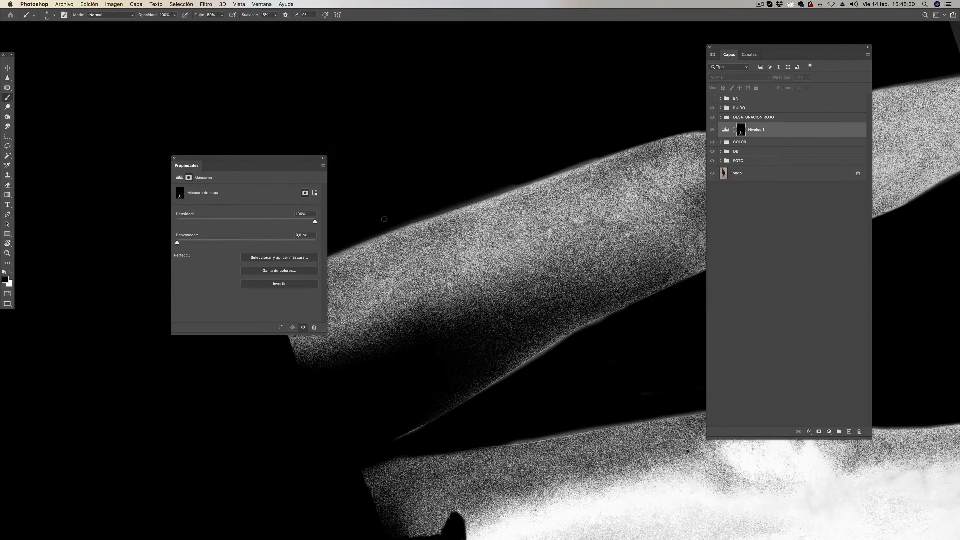
pyautogui.moveTo(443, 204); pyautogui.dragTo(508, 183)
pyautogui.moveTo(457, 201); pyautogui.dragTo(518, 185)
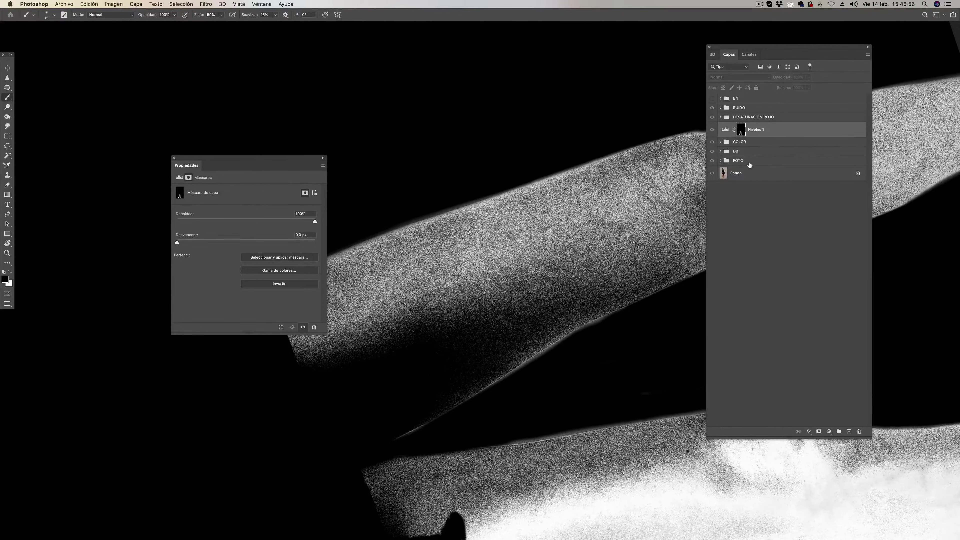
pyautogui.press('c')
pyautogui.hotkey('ctrl', '0')
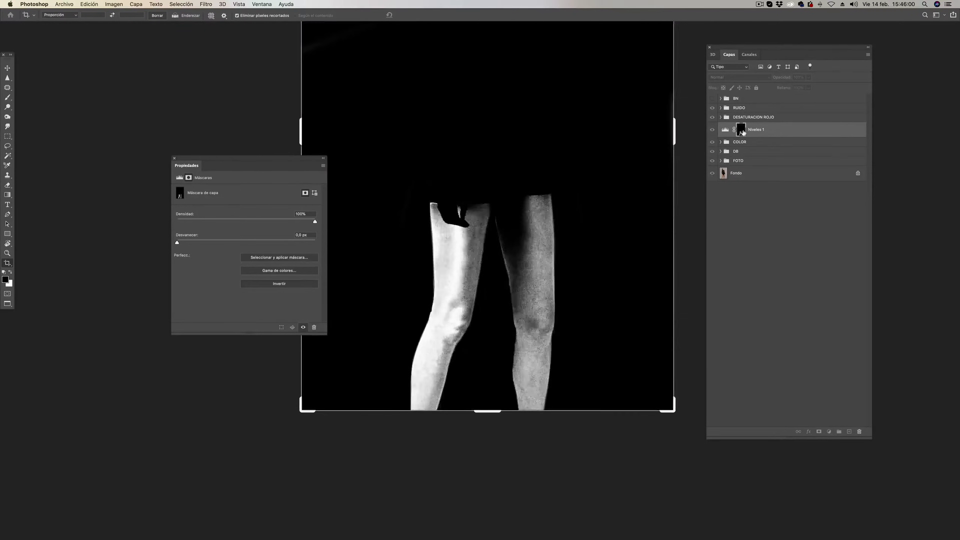
# - Leave mask view and feather the Niveles 1 leg mask by 1,5 px
pyautogui.keyDown('alt'); pyautogui.click(741, 130); pyautogui.keyUp('alt')
pyautogui.press('b')
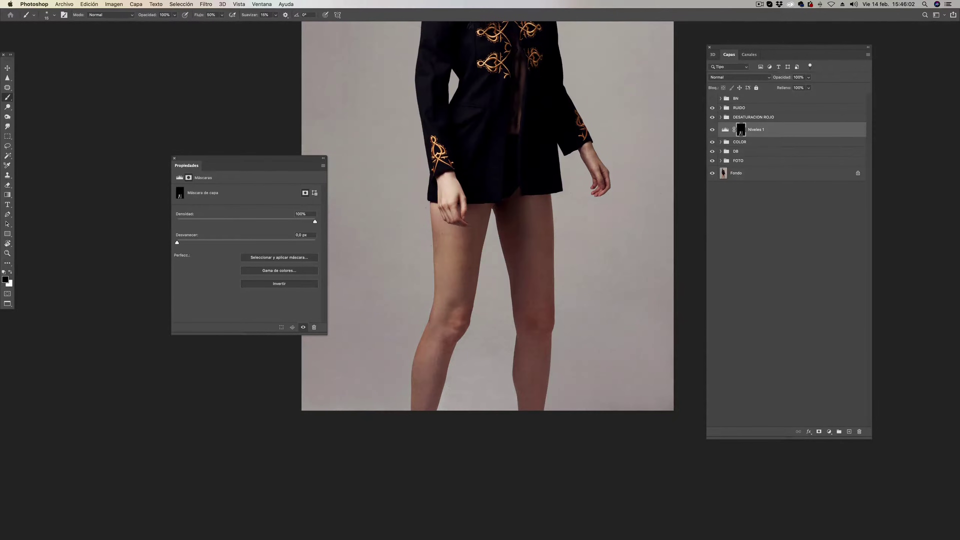
pyautogui.moveTo(607, 203); pyautogui.dragTo(592, 306)
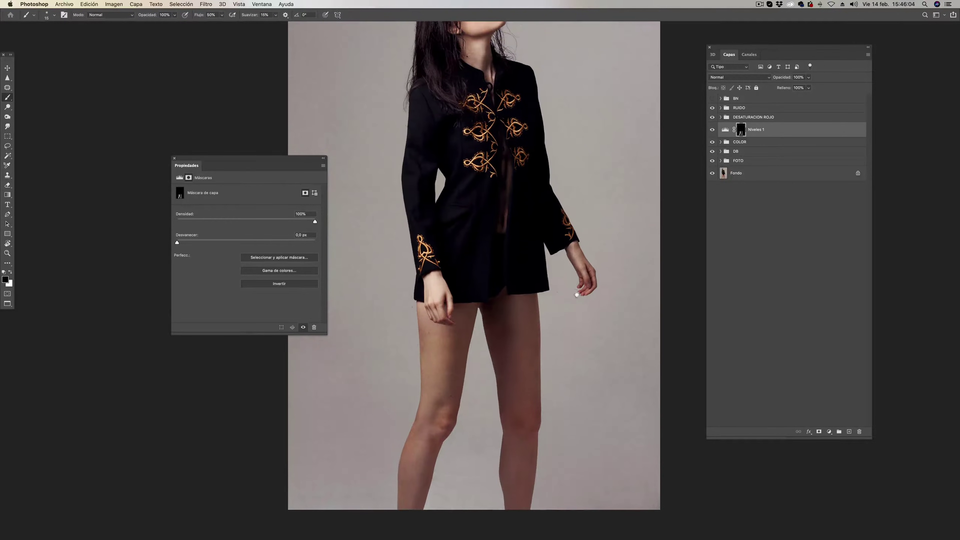
pyautogui.moveTo(268, 160); pyautogui.dragTo(197, 111)
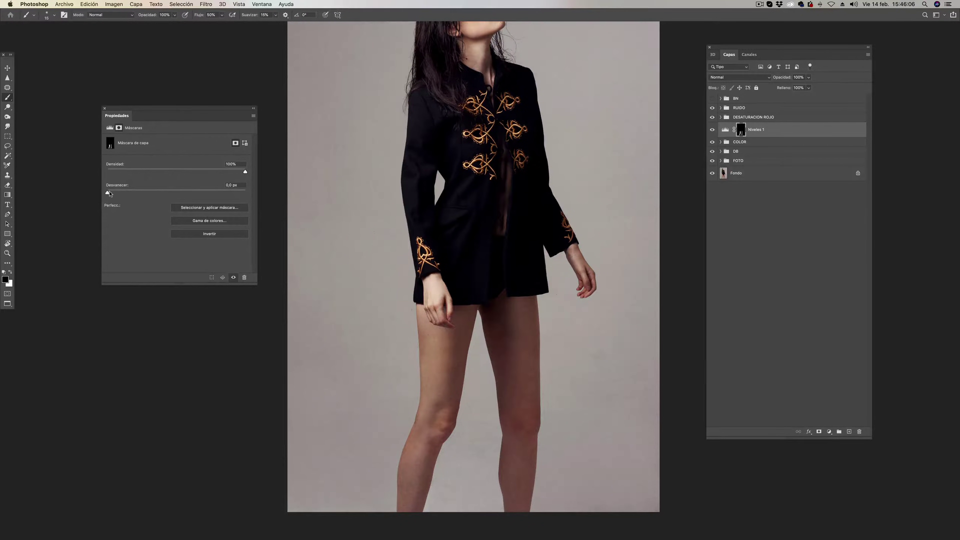
pyautogui.moveTo(107, 192); pyautogui.dragTo(118, 192)
# - Set the Levels midtone to 0,95, compare before/after, and zoom out to the whole figure
pyautogui.click(109, 129)
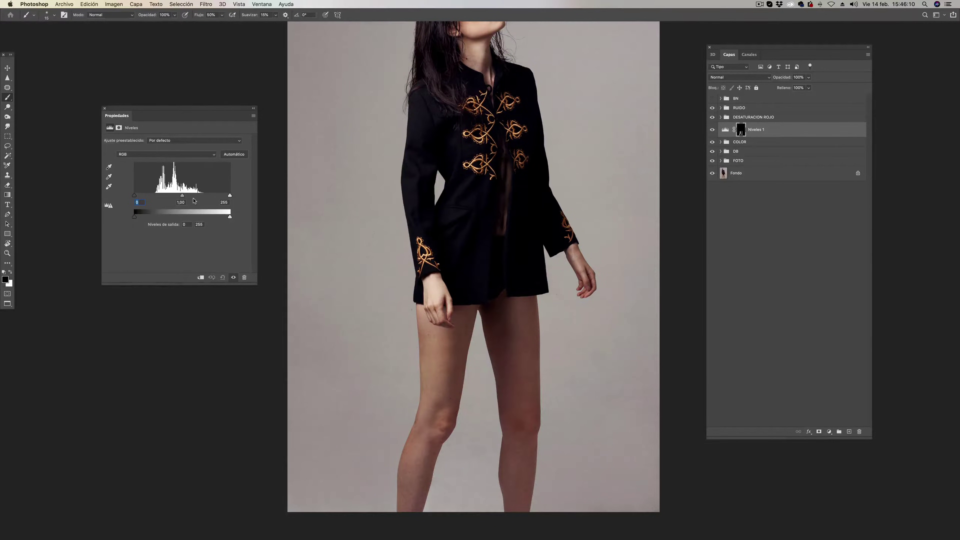
pyautogui.moveTo(370, 250); pyautogui.dragTo(298, 216)
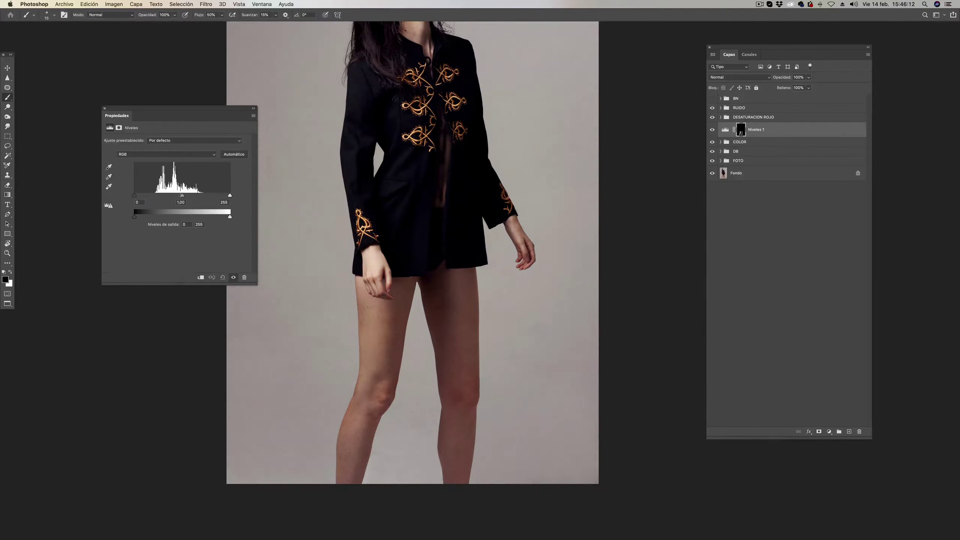
pyautogui.click(182, 196)
pyautogui.moveTo(183, 197); pyautogui.dragTo(184, 197)
pyautogui.click(233, 277)
pyautogui.click(234, 278)
pyautogui.click(233, 277)
pyautogui.click(233, 277)
pyautogui.press('z')
pyautogui.keyDown('alt'); pyautogui.click(351, 239); pyautogui.keyUp('alt')
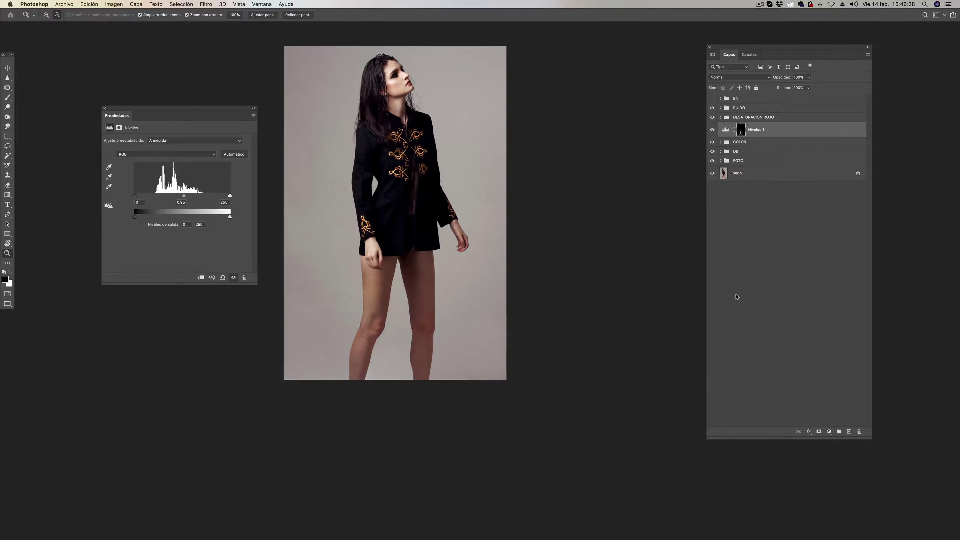
# - Add a Hue/Saturation layer clipped to Niveles 1, test Master saturation, then reset it to 0
pyautogui.click(828, 432)
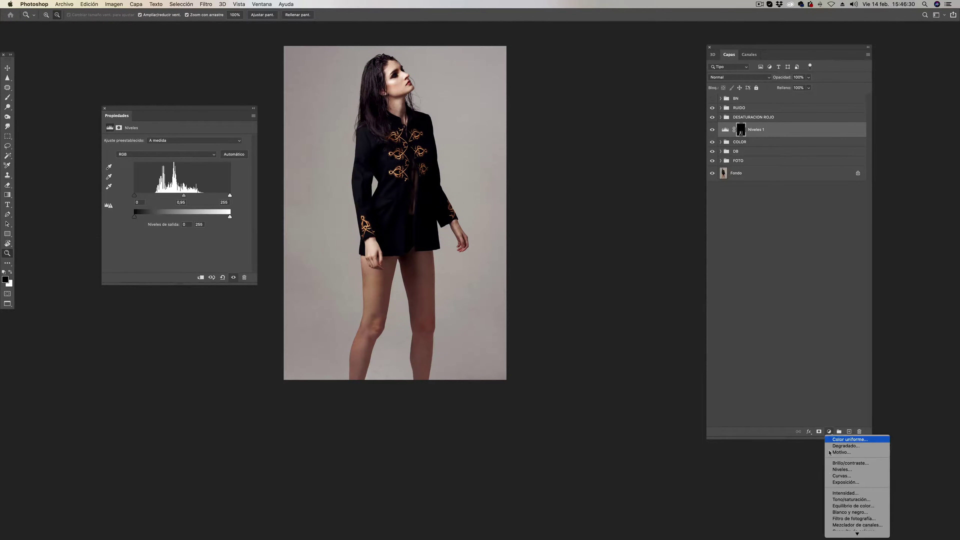
pyautogui.click(846, 500)
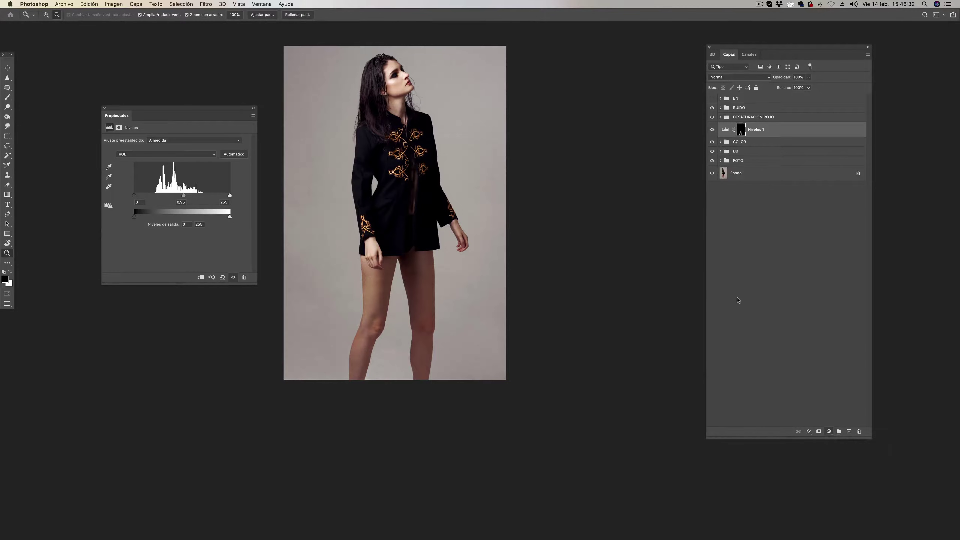
pyautogui.click(201, 278)
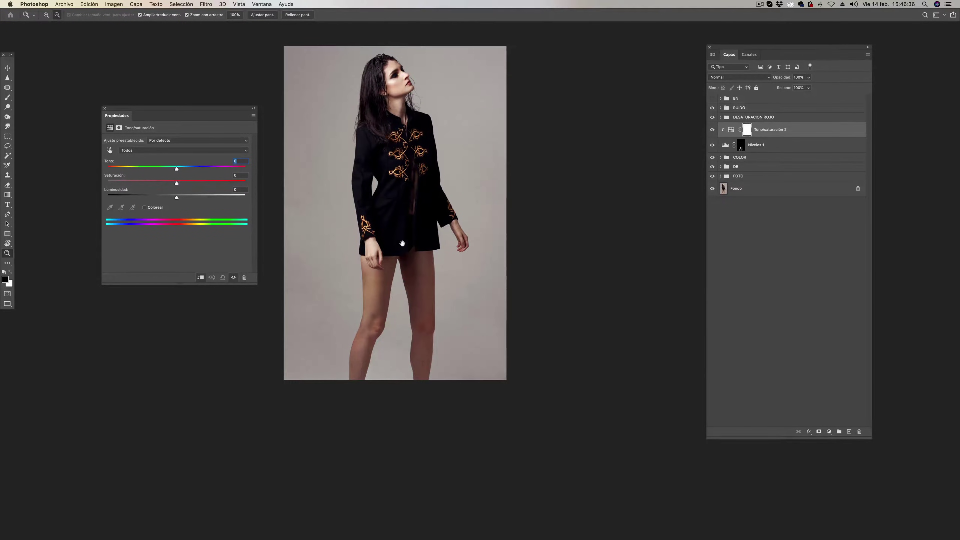
pyautogui.moveTo(403, 244)
pyautogui.mouseDown()
pyautogui.moveTo(412, 293)
pyautogui.moveTo(493, 206)
pyautogui.mouseUp()
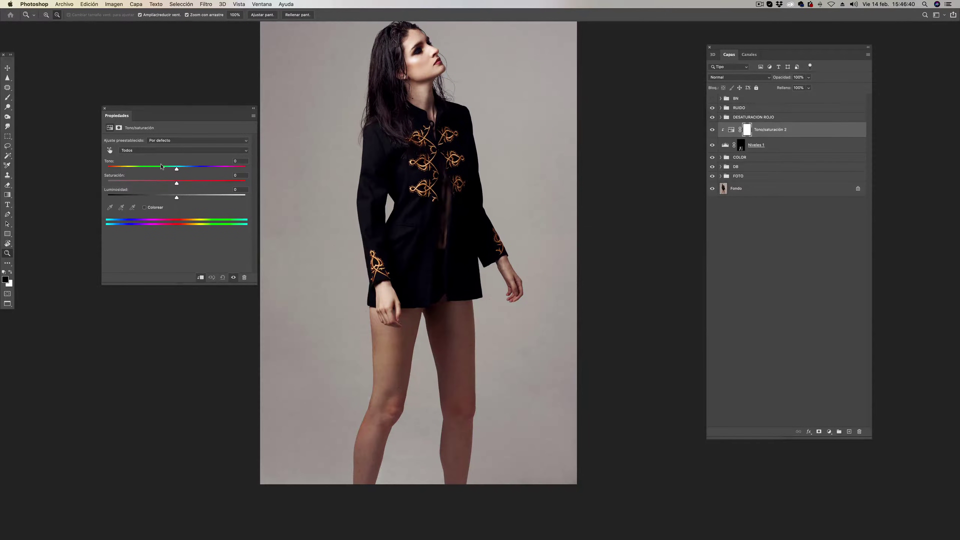
pyautogui.moveTo(175, 184); pyautogui.dragTo(110, 184)
pyautogui.moveTo(110, 184); pyautogui.dragTo(175, 182)
pyautogui.doubleClick(236, 175)
pyautogui.write('0')
# - Test Reds saturation extremes, then push Yellows saturation to +100
pyautogui.click(151, 150)
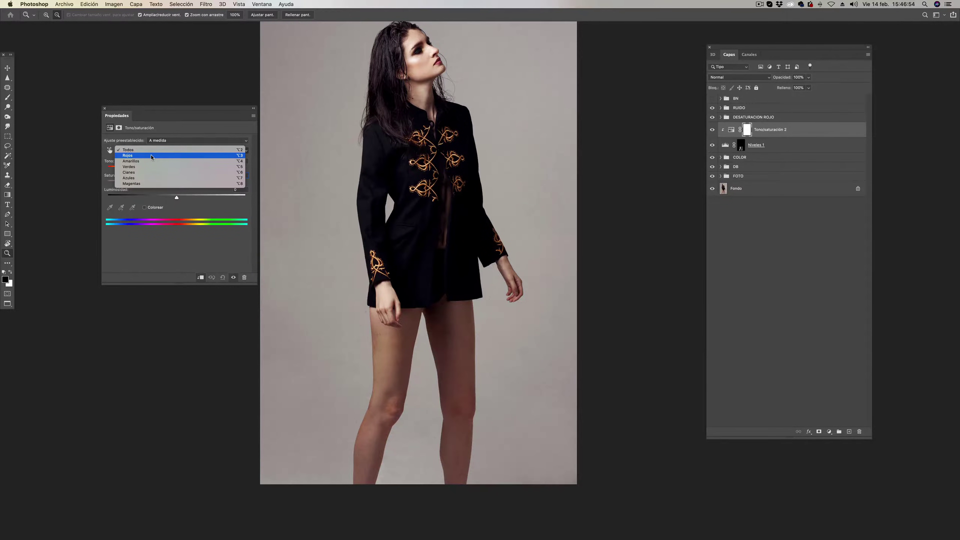
pyautogui.click(168, 155)
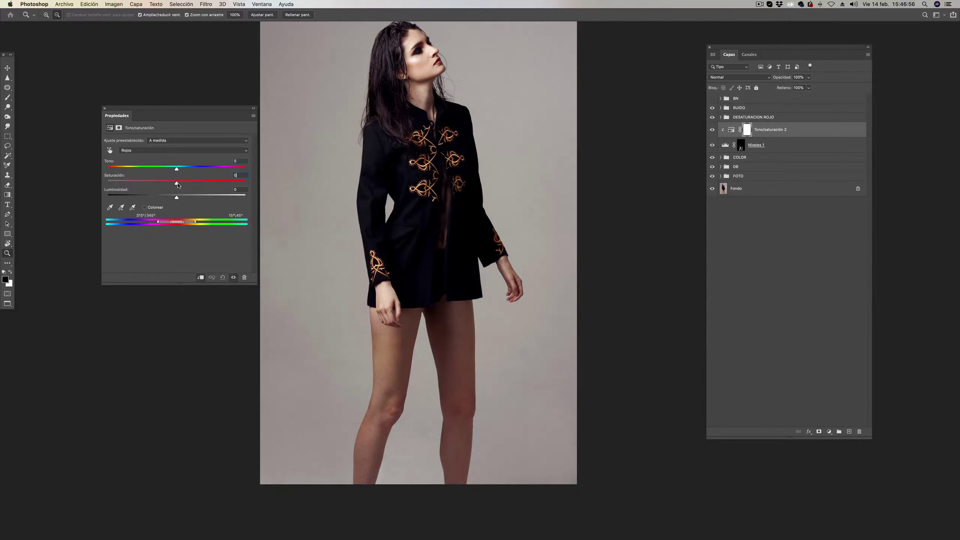
pyautogui.moveTo(176, 182)
pyautogui.mouseDown()
pyautogui.moveTo(142, 184)
pyautogui.moveTo(244, 186)
pyautogui.mouseUp()
pyautogui.moveTo(244, 185); pyautogui.dragTo(254, 186)
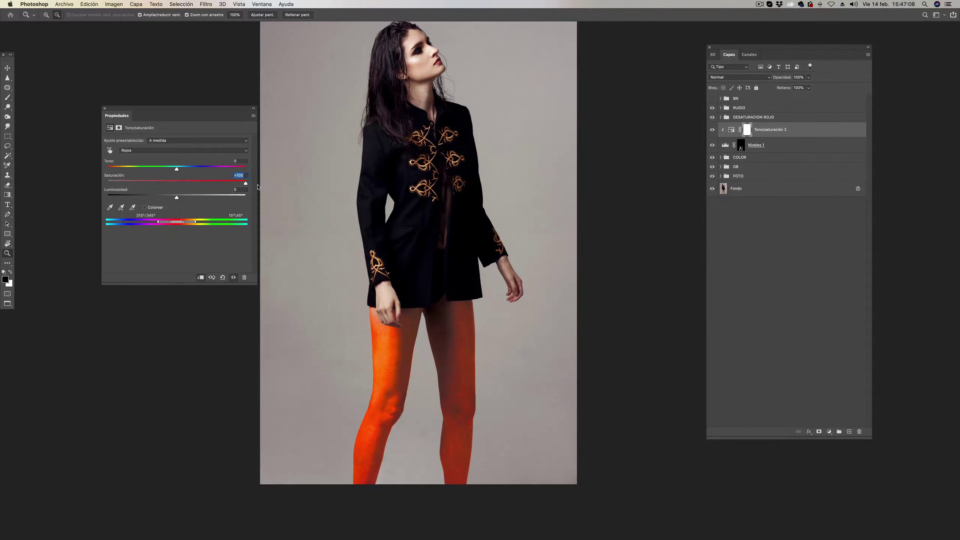
pyautogui.moveTo(246, 184); pyautogui.dragTo(179, 189)
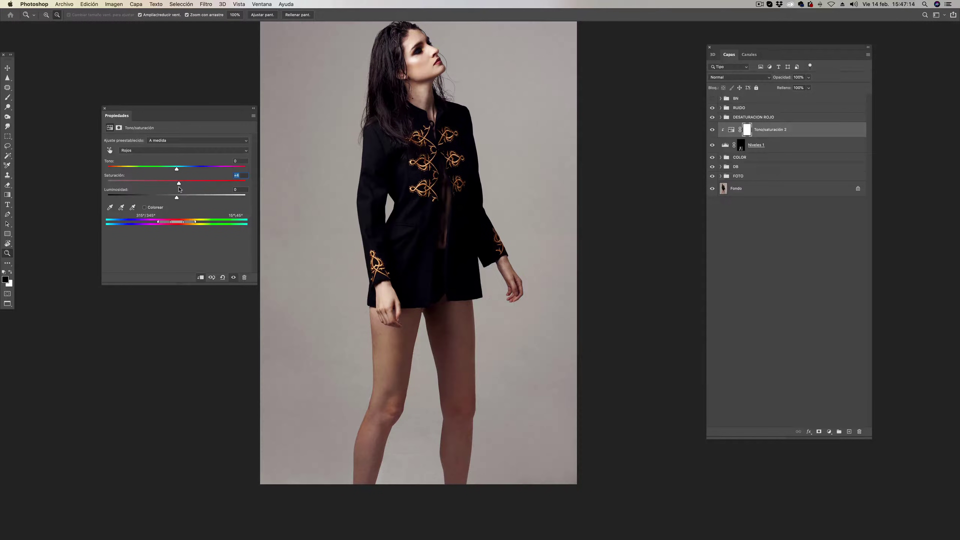
pyautogui.click(156, 151)
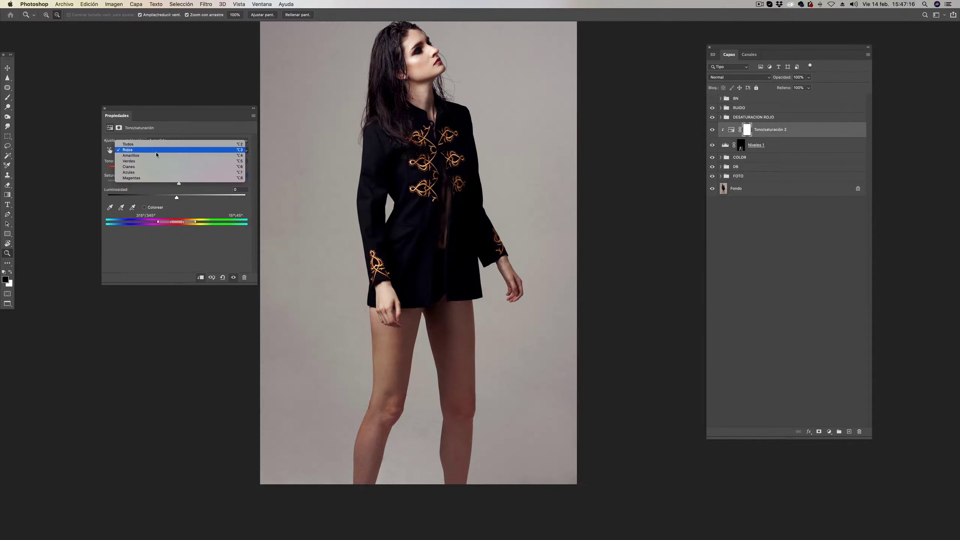
pyautogui.moveTo(178, 183); pyautogui.dragTo(252, 187)
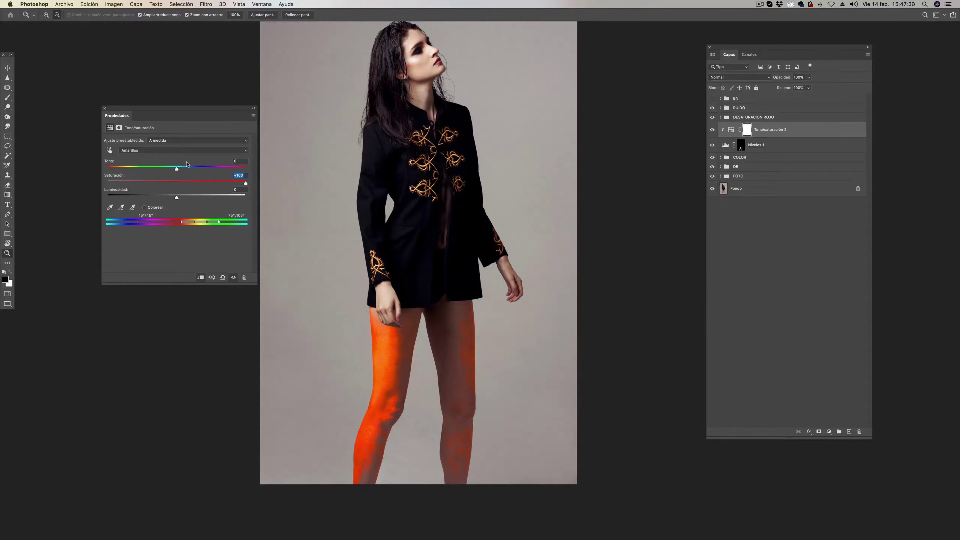
# - Preview fully desaturated Reds and Yellows, then return Yellows near neutral
pyautogui.click(170, 151)
pyautogui.press('Return')
pyautogui.moveTo(201, 183); pyautogui.dragTo(106, 183)
pyautogui.click(157, 150)
pyautogui.click(156, 151)
pyautogui.hotkey('alt', '4')
pyautogui.moveTo(178, 183); pyautogui.dragTo(97, 183)
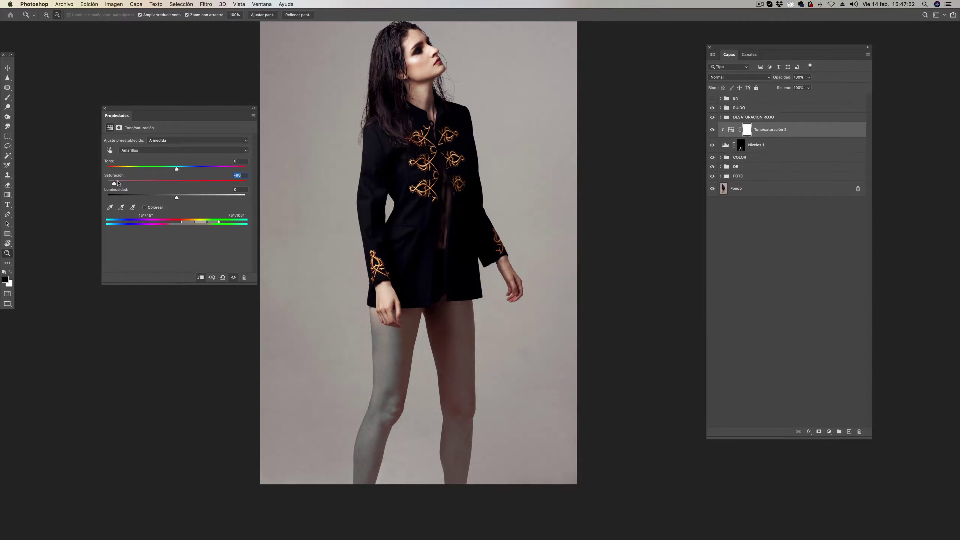
pyautogui.moveTo(110, 183); pyautogui.dragTo(175, 183)
# - Set Yellows saturation to about -22 and Reds saturation to -5
pyautogui.moveTo(181, 185); pyautogui.dragTo(160, 184)
pyautogui.click(166, 150)
pyautogui.press('Return')
pyautogui.moveTo(177, 183)
pyautogui.mouseDown()
pyautogui.moveTo(168, 183)
pyautogui.moveTo(180, 183)
pyautogui.mouseUp()
# - Group Niveles 1 and Tono/saturación 2 into a group named PIERNAS
pyautogui.keyDown('shift'); pyautogui.click(777, 149); pyautogui.keyUp('shift')
pyautogui.press('super+g')
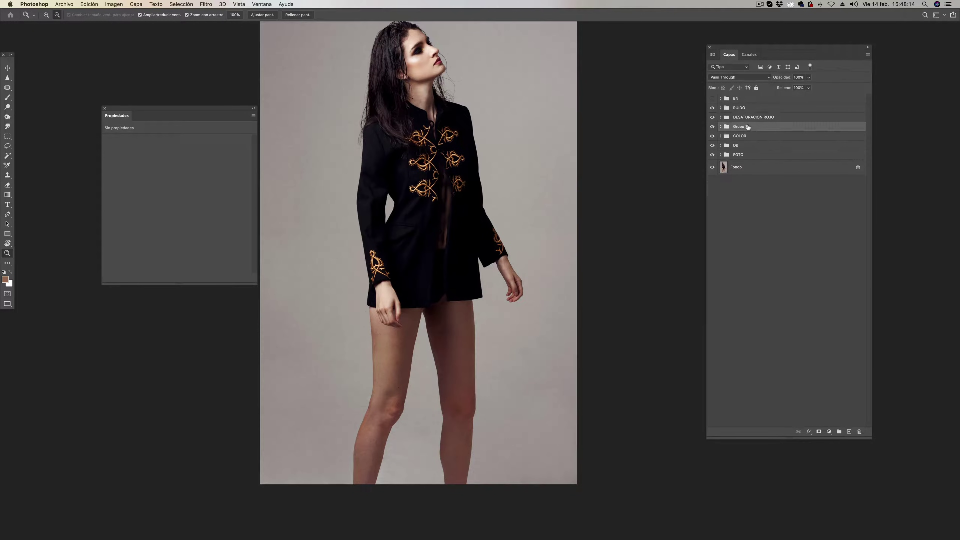
pyautogui.write('PIERNAS')
pyautogui.press('Return')
# - Add a Curves layer (Curvas 7) lifting the RGB midpoint from 101 to 171
pyautogui.click(829, 431)
pyautogui.click(842, 475)
pyautogui.moveTo(187, 204); pyautogui.dragTo(175, 190)
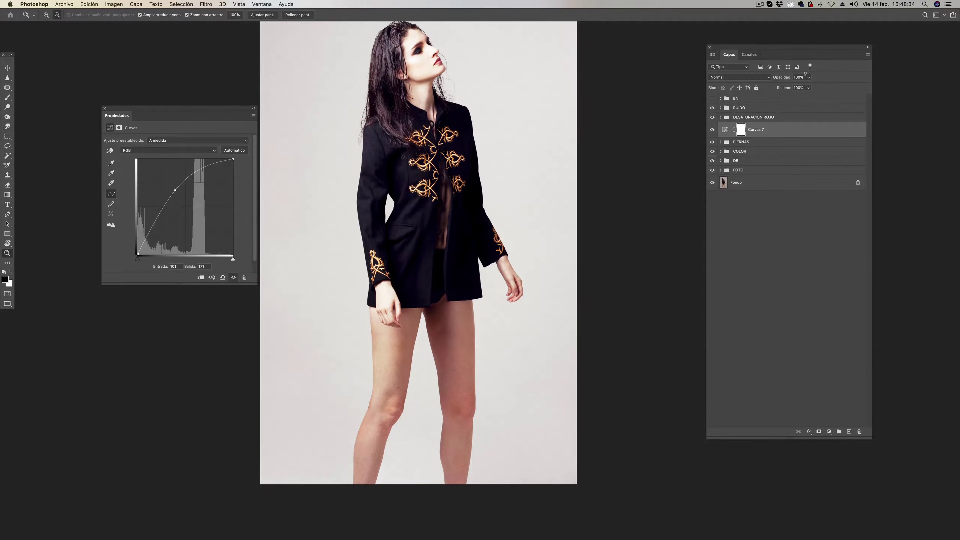
pyautogui.click(818, 134)
# - Set Curvas 7 blend-if: underlying-layer shadows split 0/60, this layer's highlights split 199/255
pyautogui.doubleClick(833, 132)
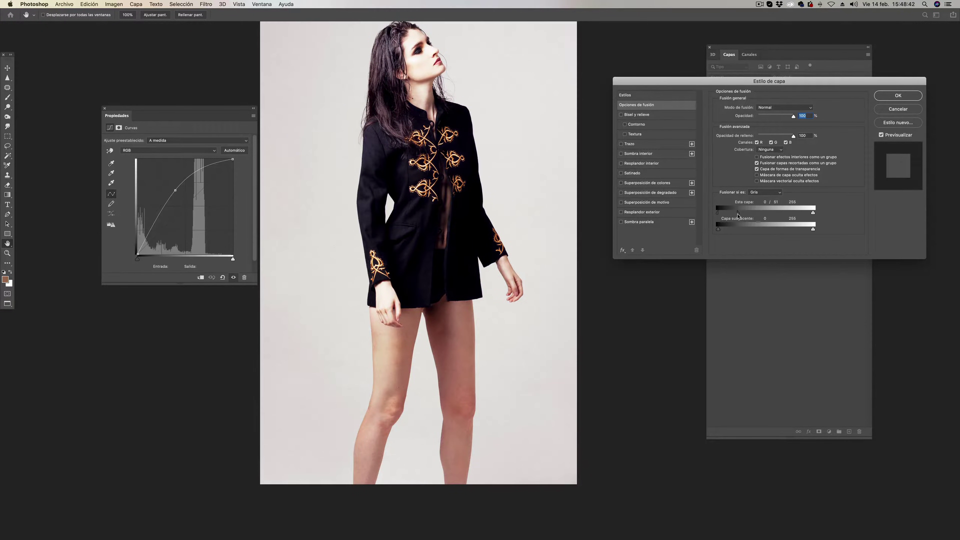
pyautogui.moveTo(723, 232); pyautogui.dragTo(742, 231)
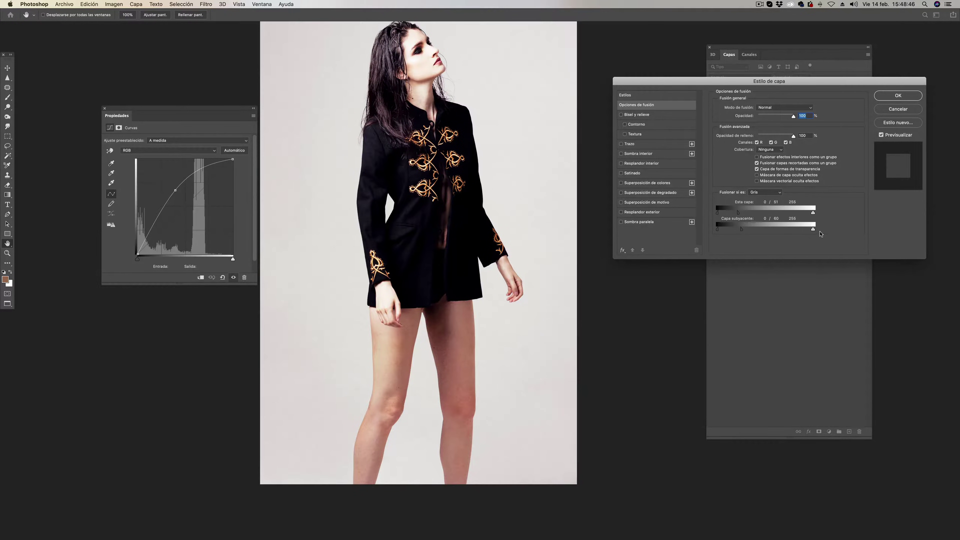
pyautogui.press('alt')
pyautogui.moveTo(812, 213); pyautogui.dragTo(791, 213)
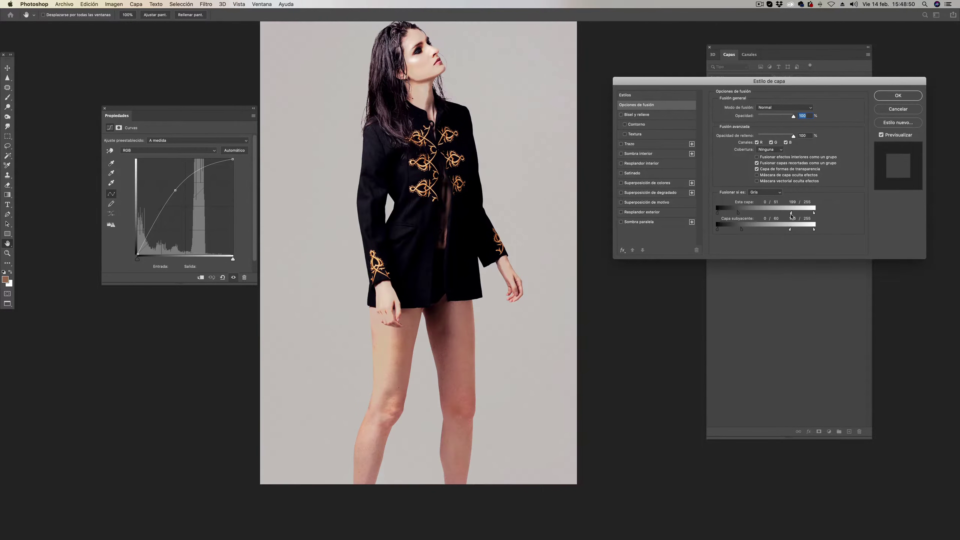
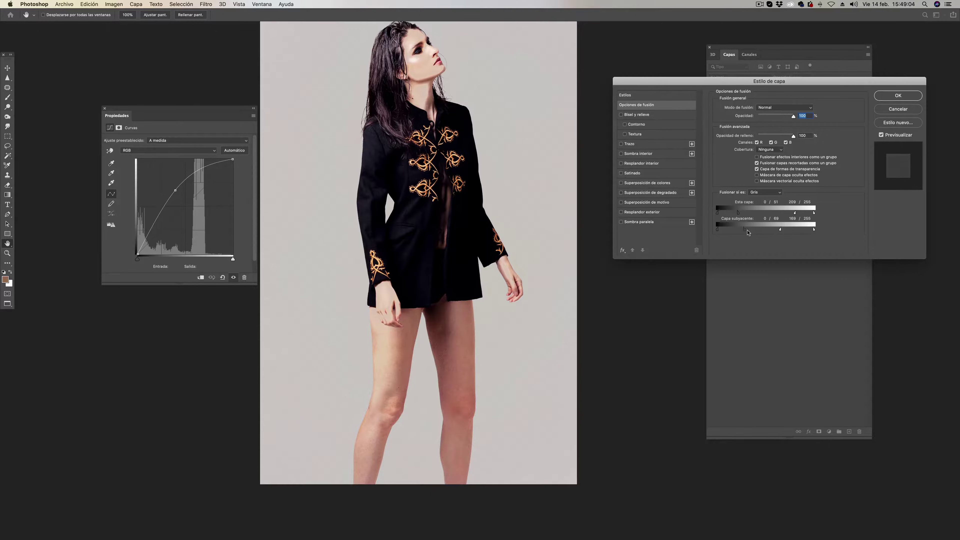
# - Set Curvas 7's Blend If limits to This Layer 66/229 and Underlying 75/165
pyautogui.moveTo(747, 232); pyautogui.dragTo(749, 232)
pyautogui.moveTo(789, 214); pyautogui.dragTo(799, 214)
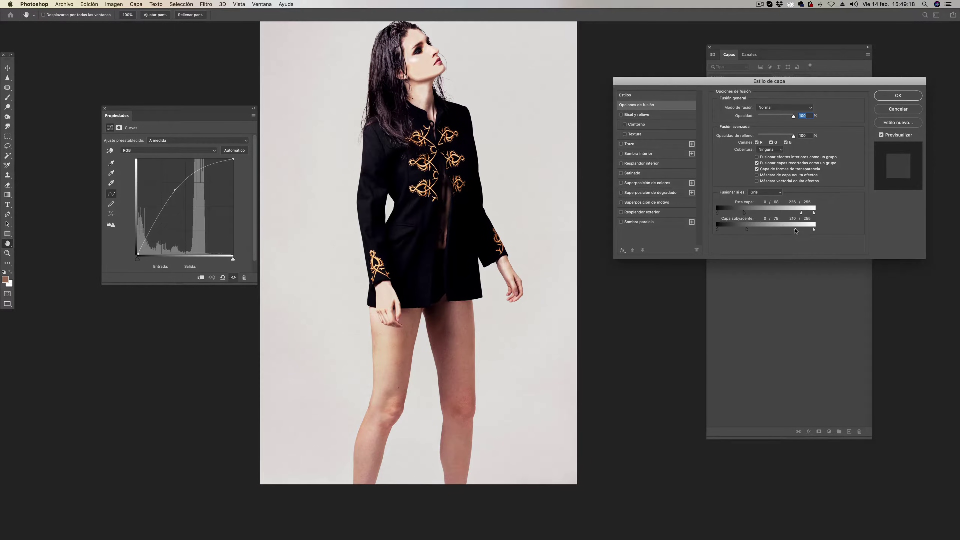
pyautogui.moveTo(783, 228); pyautogui.dragTo(778, 230)
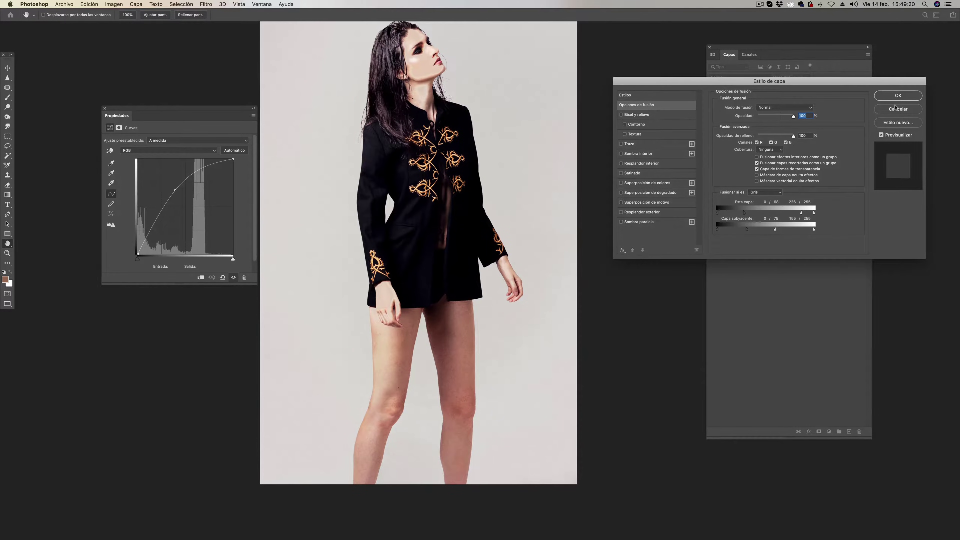
pyautogui.press('Return')
# - Invert the Curvas 7 mask to black and set the brush to 4% opacity
pyautogui.press('z')
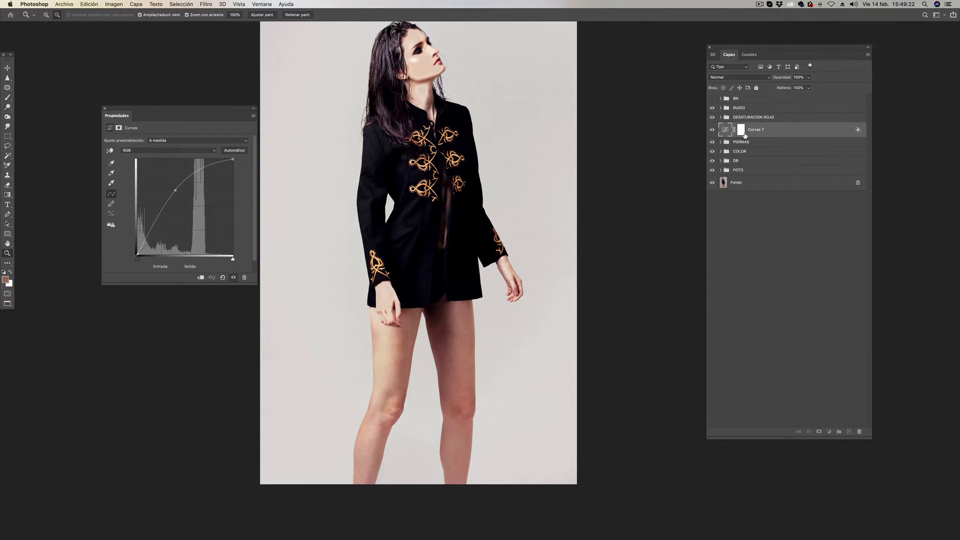
pyautogui.press('super+i')
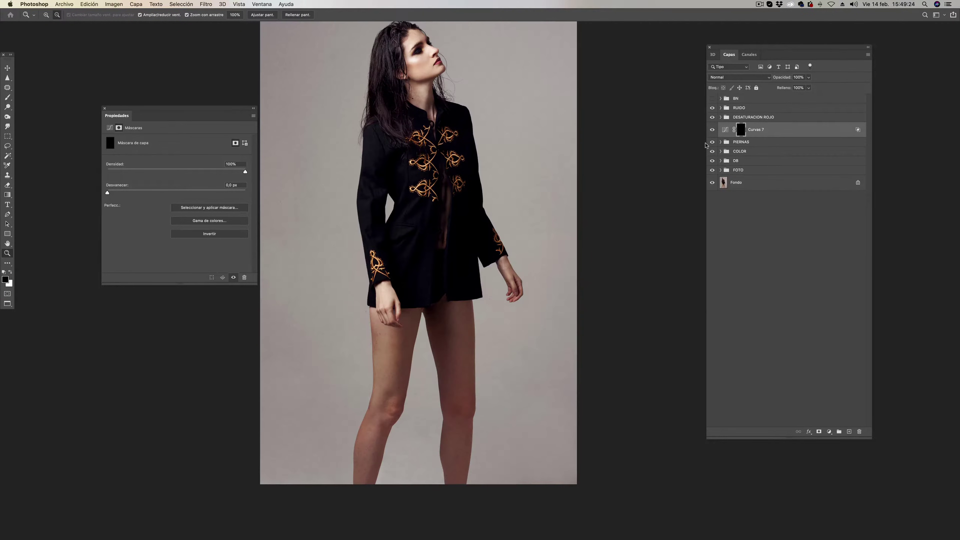
pyautogui.press('b')
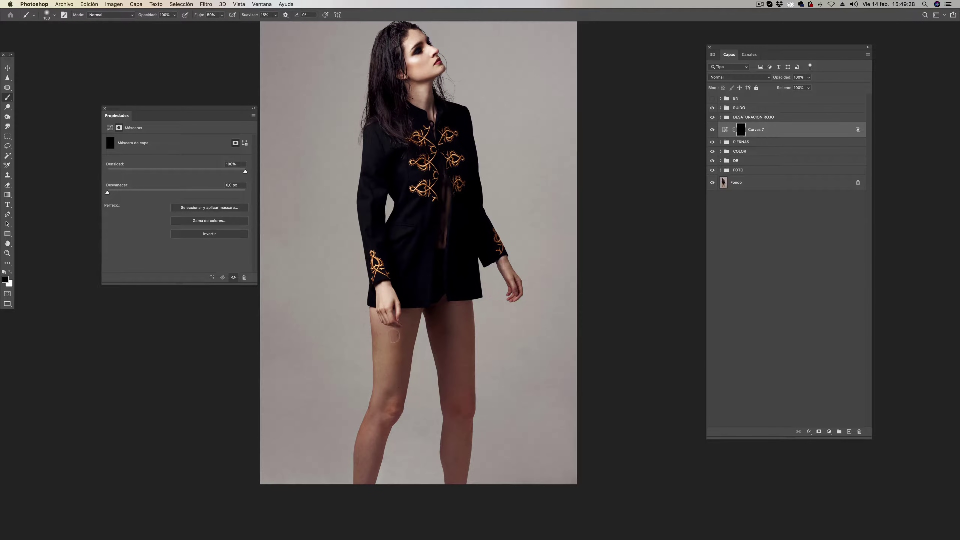
pyautogui.press('0')
pyautogui.press('4')
# - Paint the brightening faintly in white on the left thigh, then move Curvas 7 into the DB group
pyautogui.moveTo(406, 319); pyautogui.dragTo(402, 323)
pyautogui.press('x')
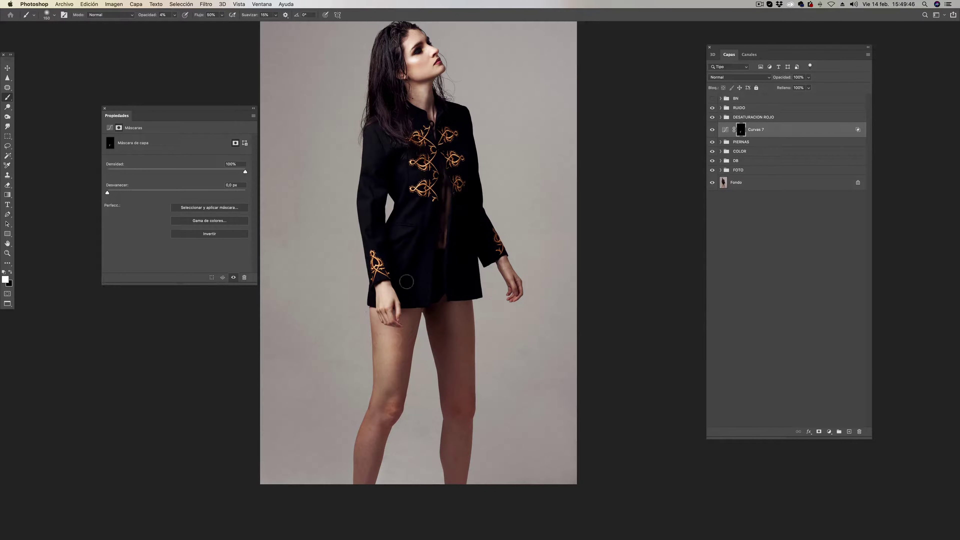
pyautogui.hotkey('ctrl', 'i')
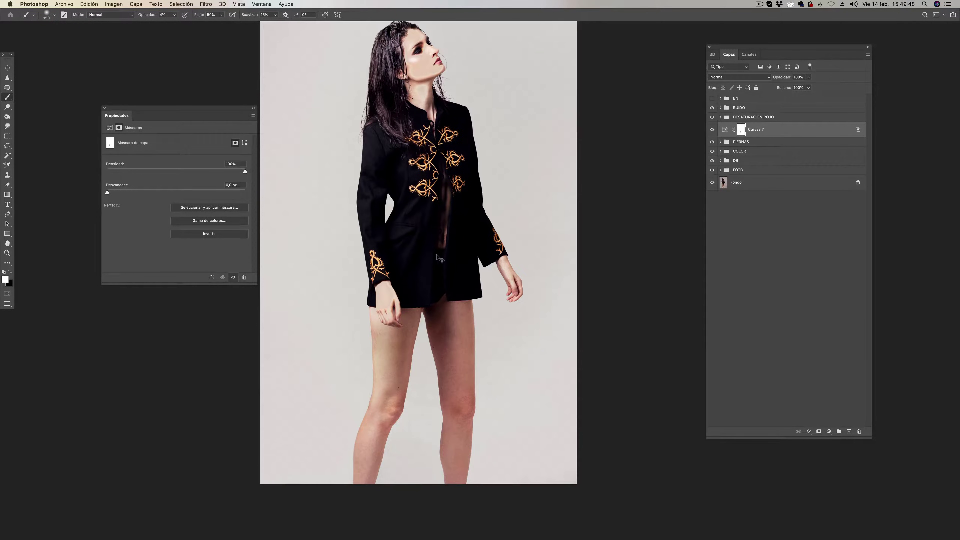
pyautogui.hotkey('ctrl', 'i')
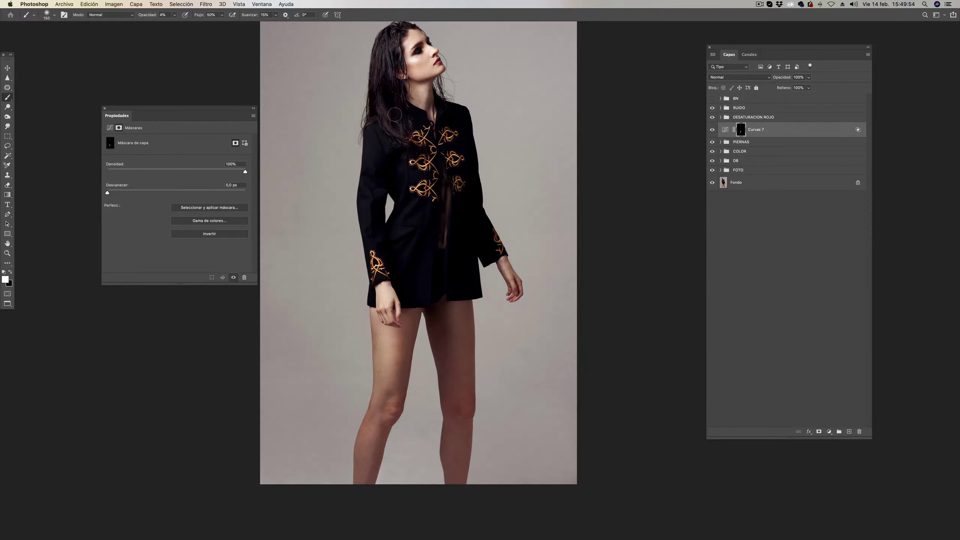
pyautogui.moveTo(378, 325); pyautogui.dragTo(378, 335)
pyautogui.moveTo(725, 129); pyautogui.dragTo(727, 163)
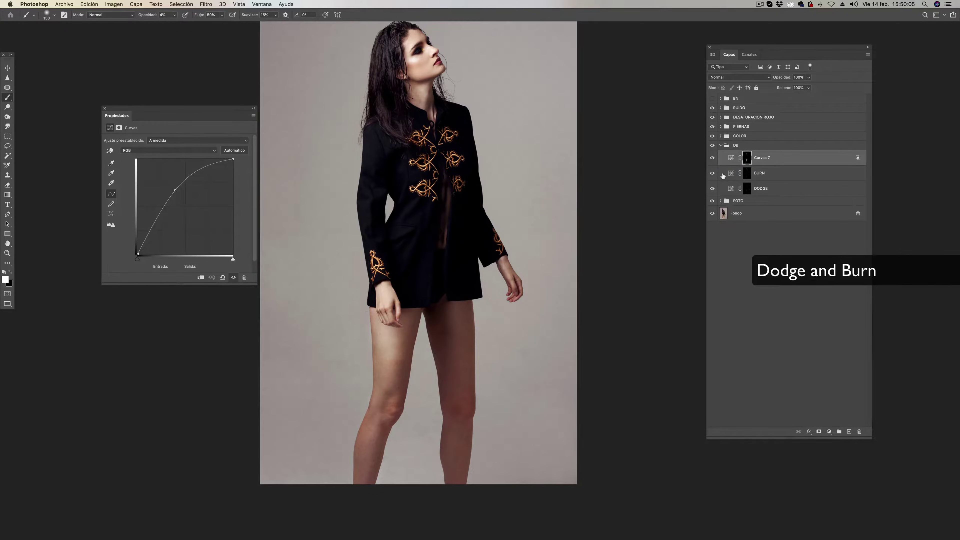
# - Toggle Curvas 7 off and on to compare the legs, then collapse the DB group
pyautogui.click(711, 158)
pyautogui.click(711, 158)
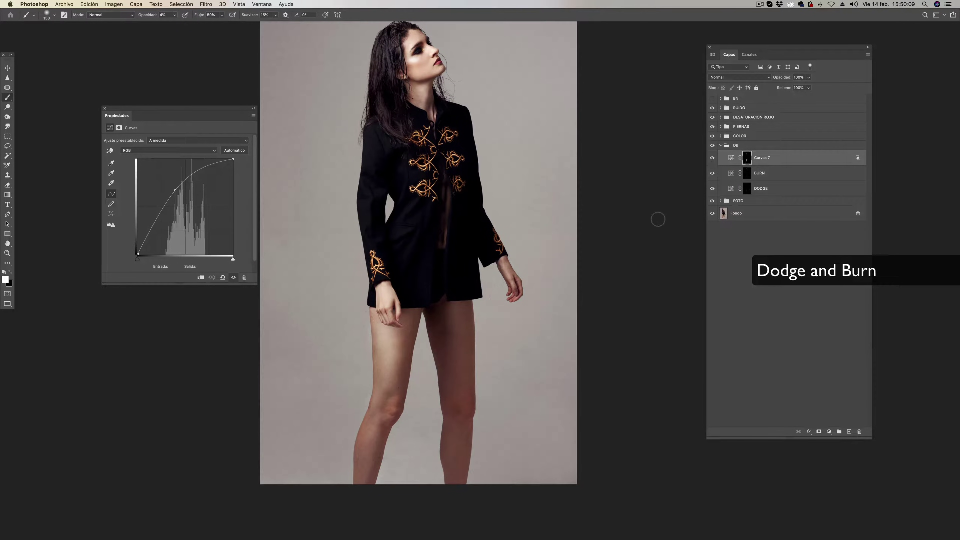
pyautogui.click(721, 147)
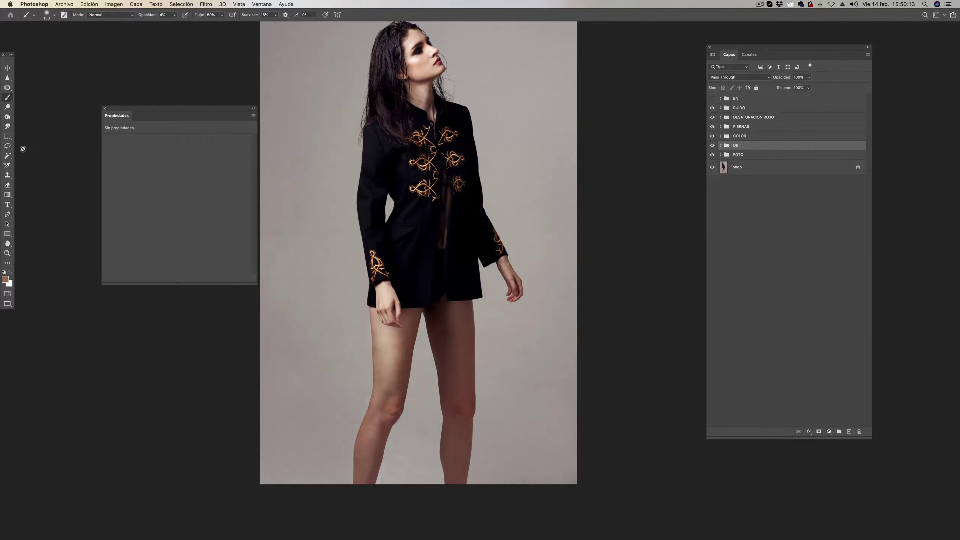
pyautogui.moveTo(6, 137)
pyautogui.click(9, 133)
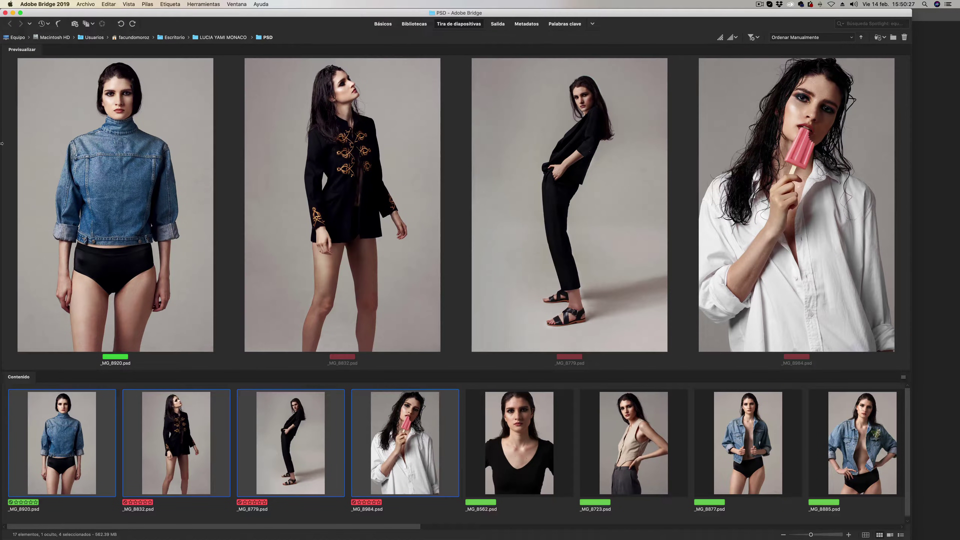
pyautogui.click(6, 164)
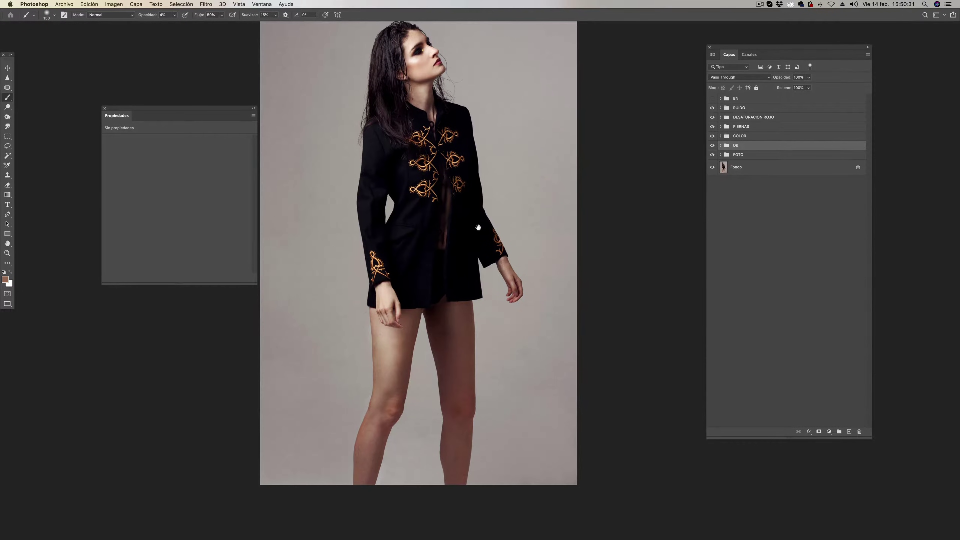
# - Add a Niveles 2 Levels layer with midtones at 1,24 and a black mask
pyautogui.click(828, 432)
pyautogui.click(843, 471)
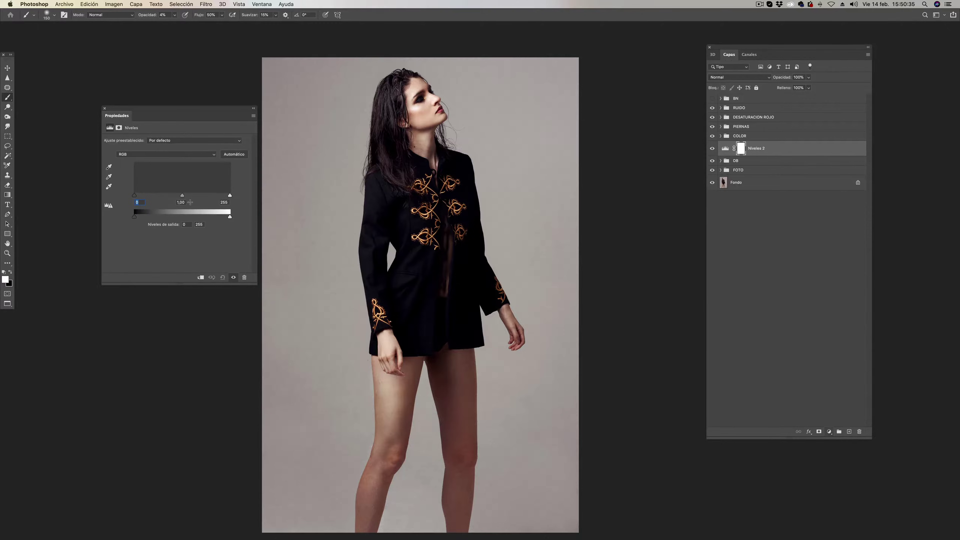
pyautogui.moveTo(182, 195); pyautogui.dragTo(175, 196)
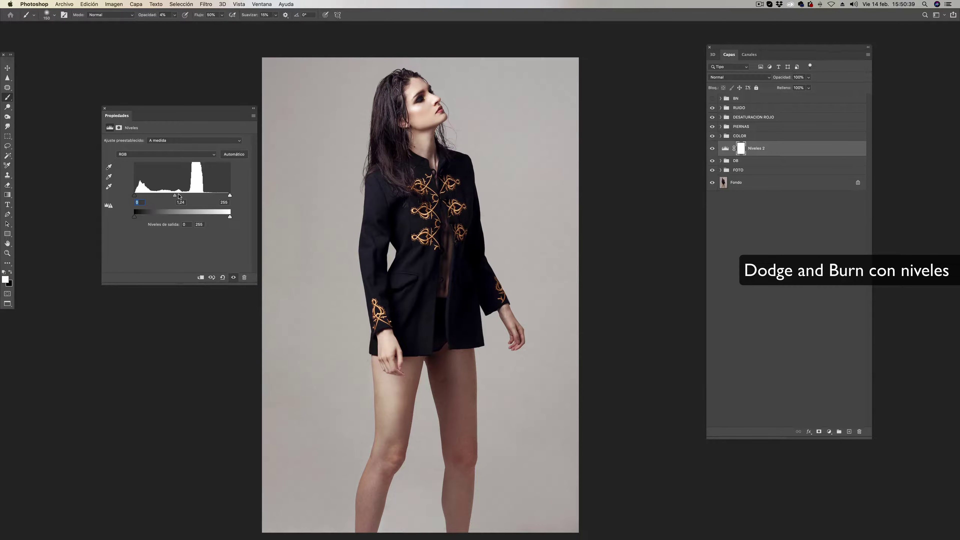
pyautogui.hotkey('ctrl', 'i')
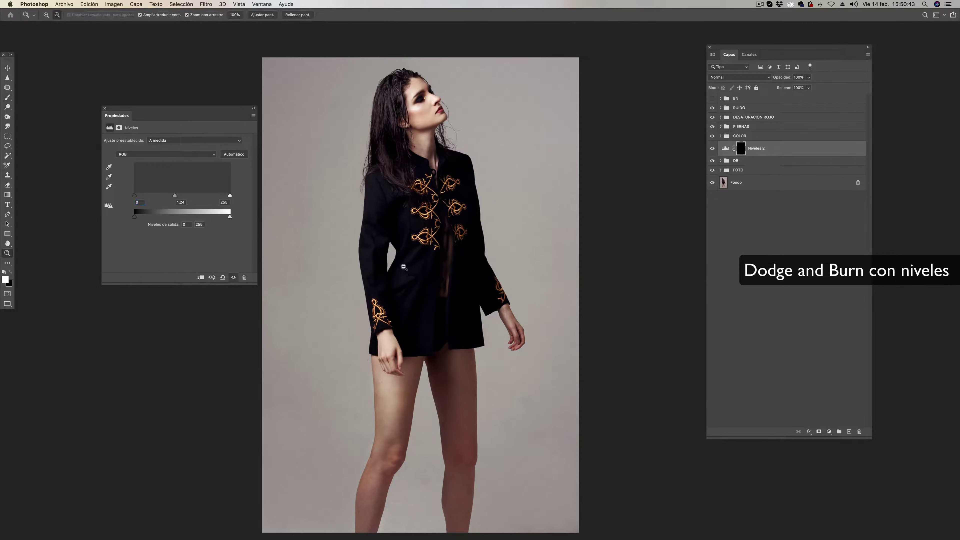
pyautogui.moveTo(409, 277); pyautogui.dragTo(447, 232)
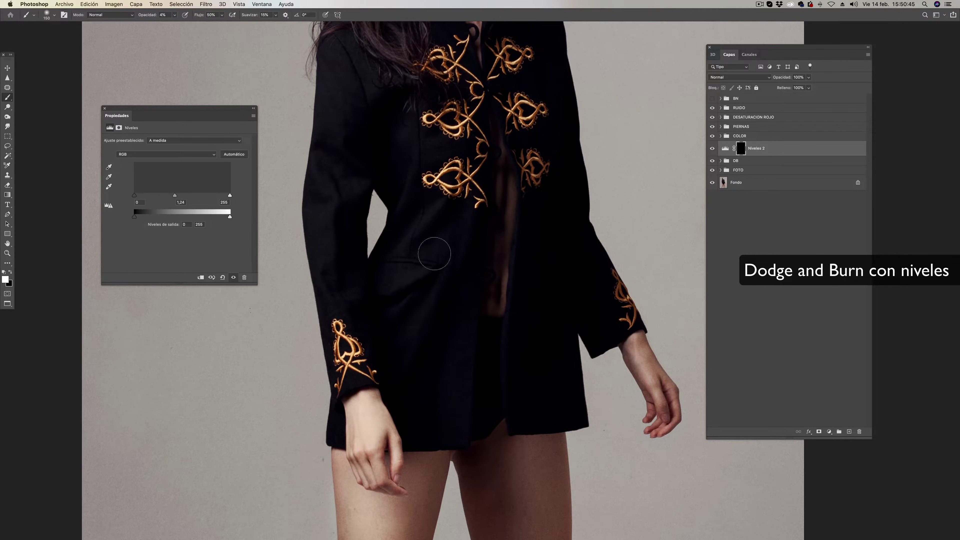
# - Set a size-90 brush at 2-5% opacity and preview the Niveles 2 brightening on the collar
pyautogui.press('0')
pyautogui.press('2')
pyautogui.press('[')
pyautogui.press('[')
pyautogui.press('[')
pyautogui.press('0')
pyautogui.press('5')
pyautogui.moveTo(449, 215); pyautogui.dragTo(461, 326)
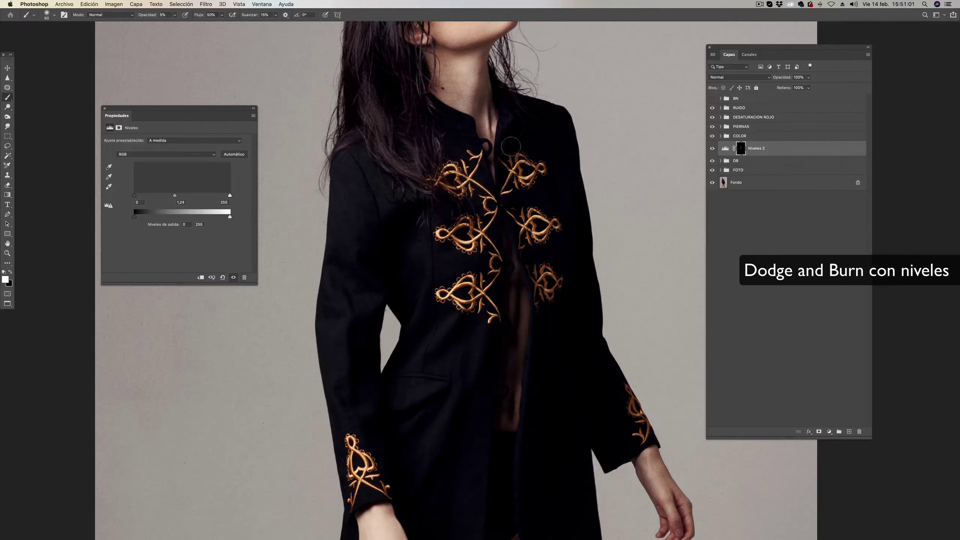
pyautogui.hotkey('ctrl', 'i')
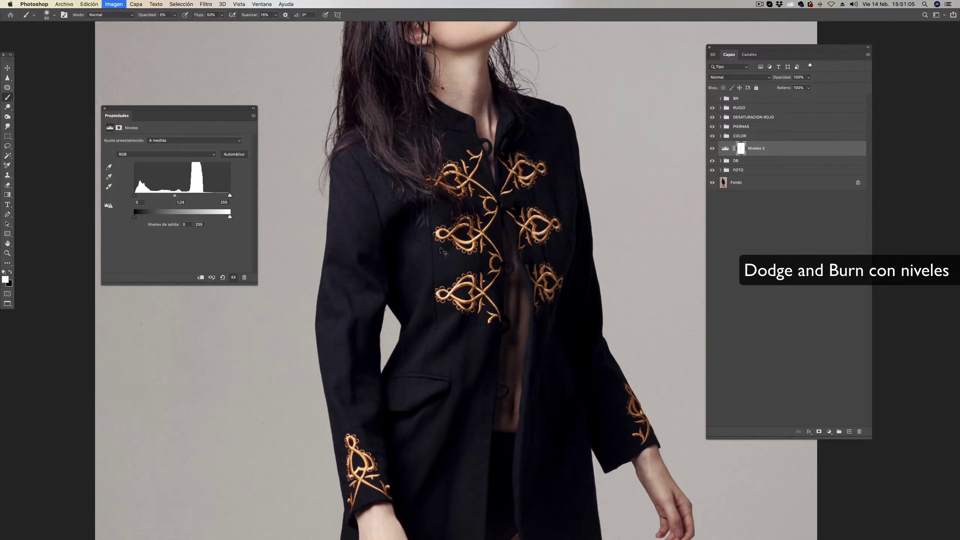
pyautogui.hotkey('ctrl', 'i')
# - Paint white at 10-20% opacity with a 175 brush over the jacket front, folds and right sleeve
pyautogui.press('1')
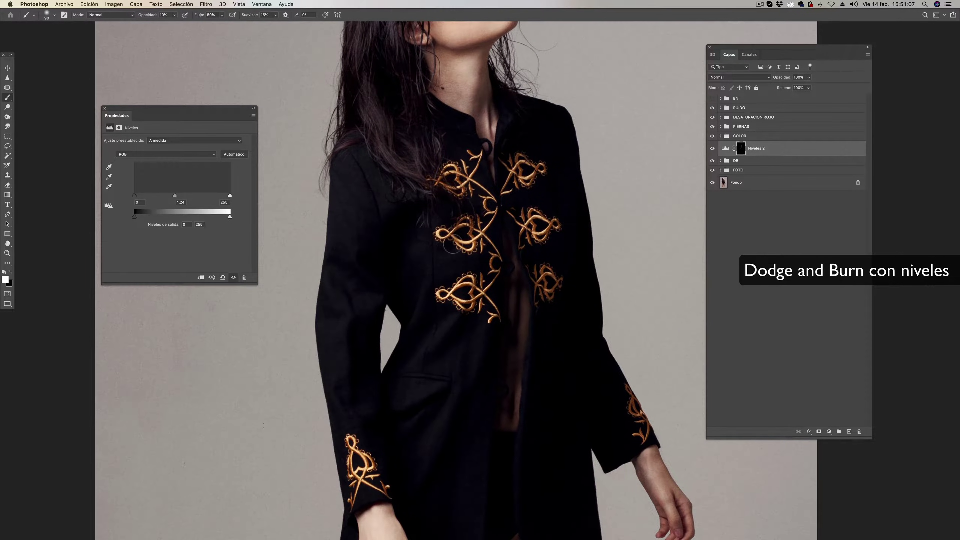
pyautogui.press(']')
pyautogui.press(']')
pyautogui.press(']')
pyautogui.press('2')
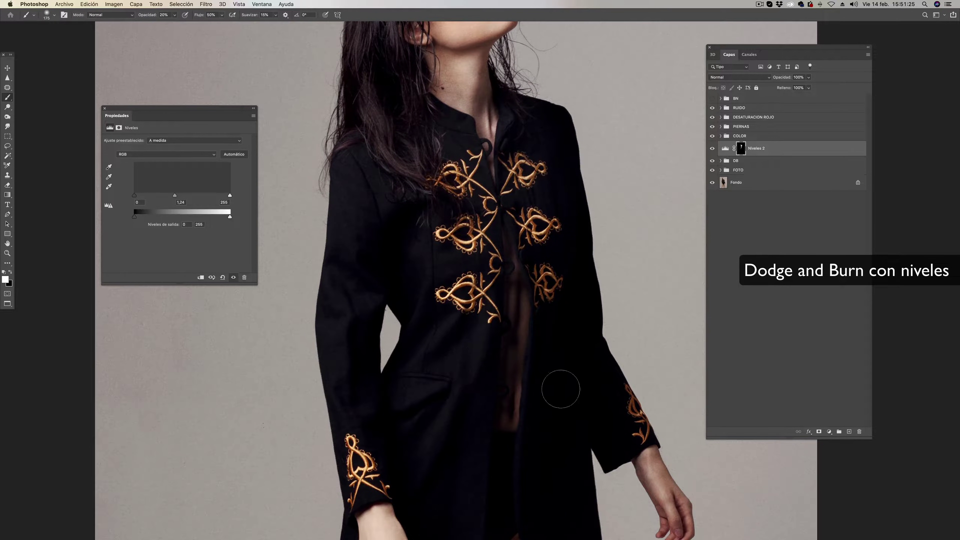
pyautogui.press('super+i')
pyautogui.press('super+i')
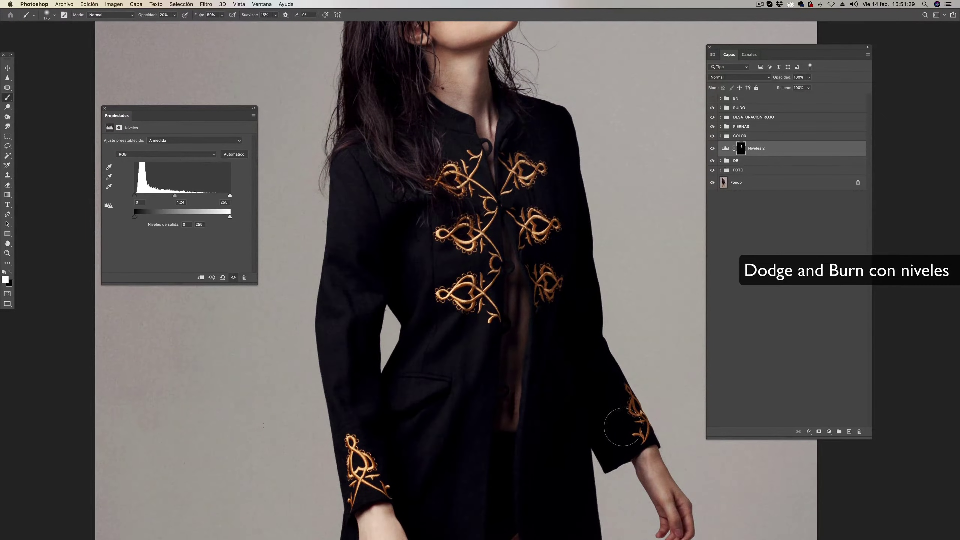
pyautogui.press('[')
pyautogui.press('[')
pyautogui.press('[')
# - Flip the Niveles 2 mask to preview the 1,24 midtone brightening across the jacket photo
pyautogui.scroll(-5, 589, 359)
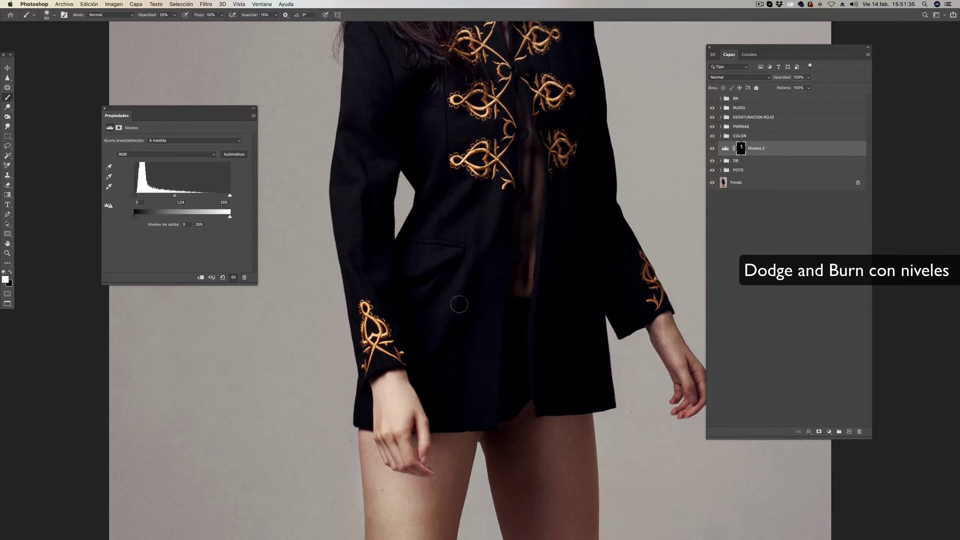
pyautogui.press('super+i')
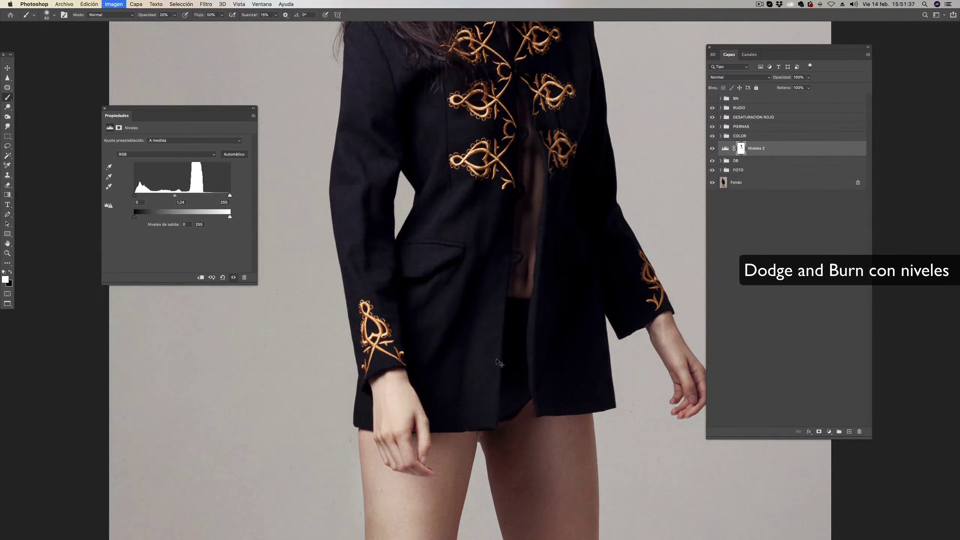
pyautogui.press('super+i')
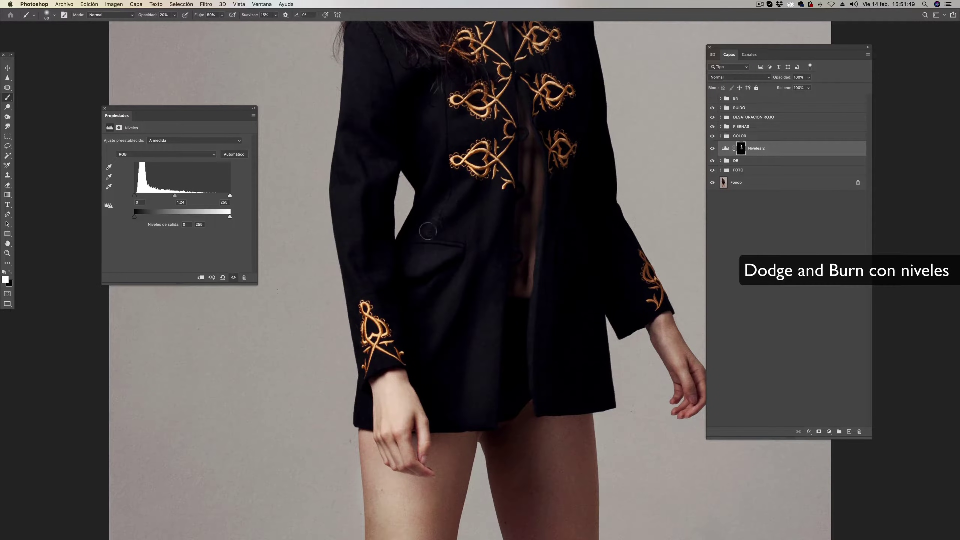
pyautogui.scroll(3, 483, 143)
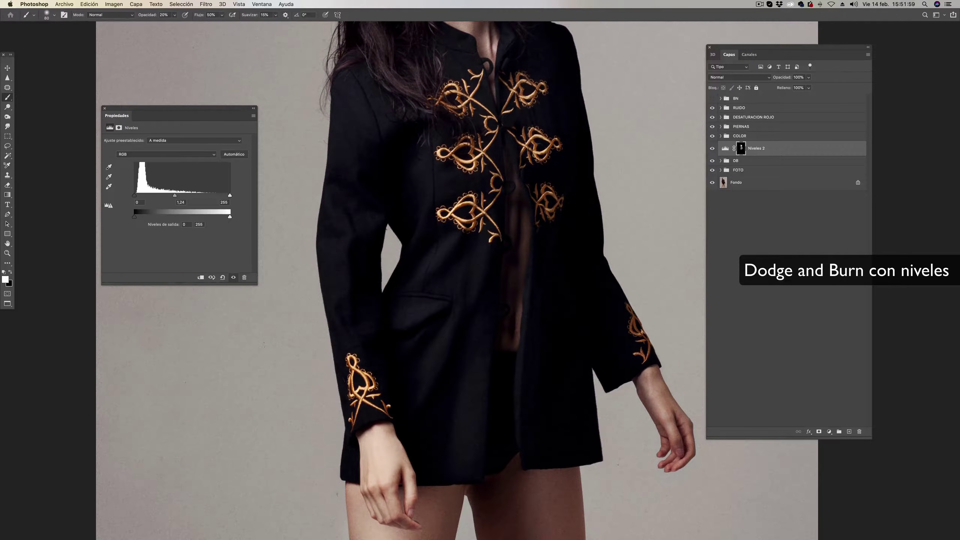
pyautogui.scroll(-4, 457, 265)
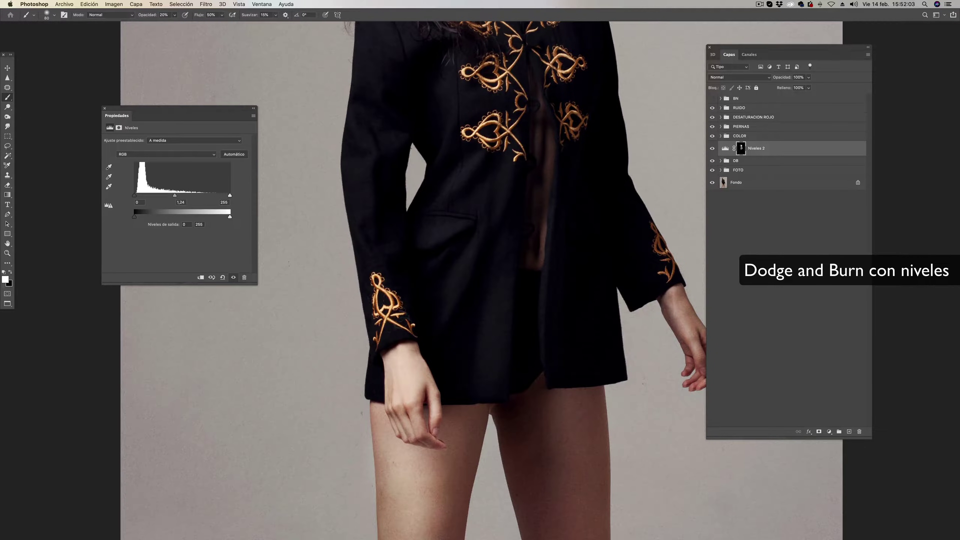
pyautogui.hotkey('ctrl', 'i')
pyautogui.hotkey('ctrl', 'i')
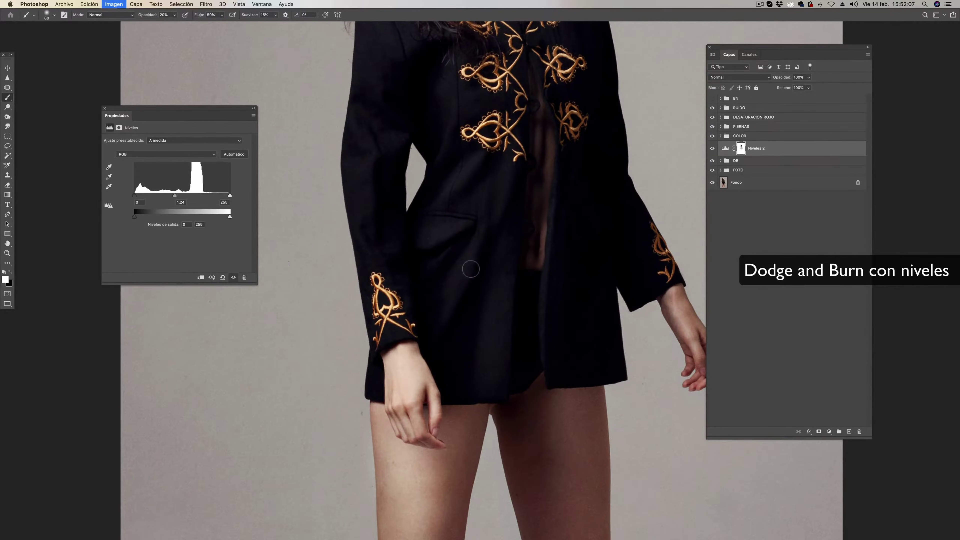
pyautogui.hotkey('ctrl', 'i')
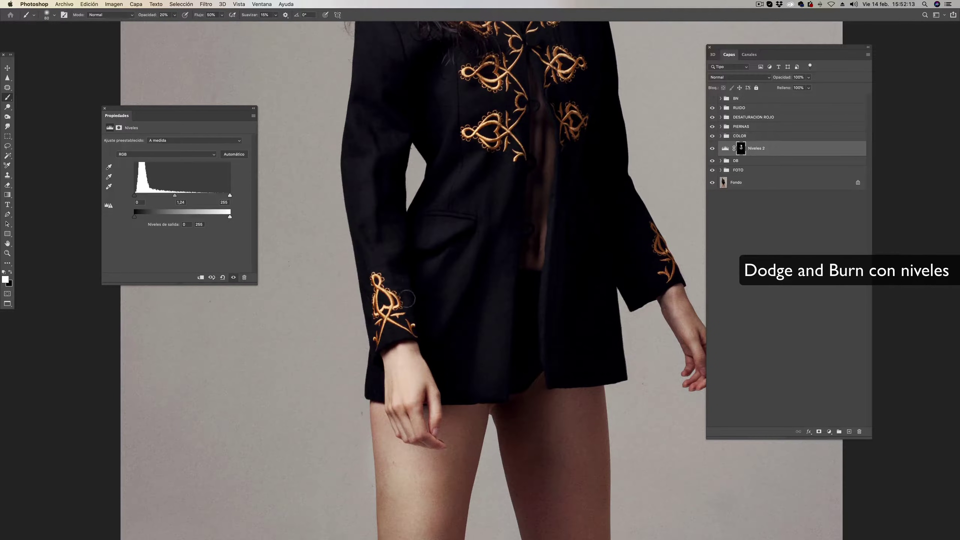
# - Lighten the upper thighs on the Niveles 2 mask with a much larger brush
pyautogui.moveTo(531, 326); pyautogui.dragTo(514, 309)
pyautogui.moveTo(514, 401)
pyautogui.mouseDown()
pyautogui.moveTo(514, 300)
pyautogui.moveTo(513, 329)
pyautogui.mouseUp()
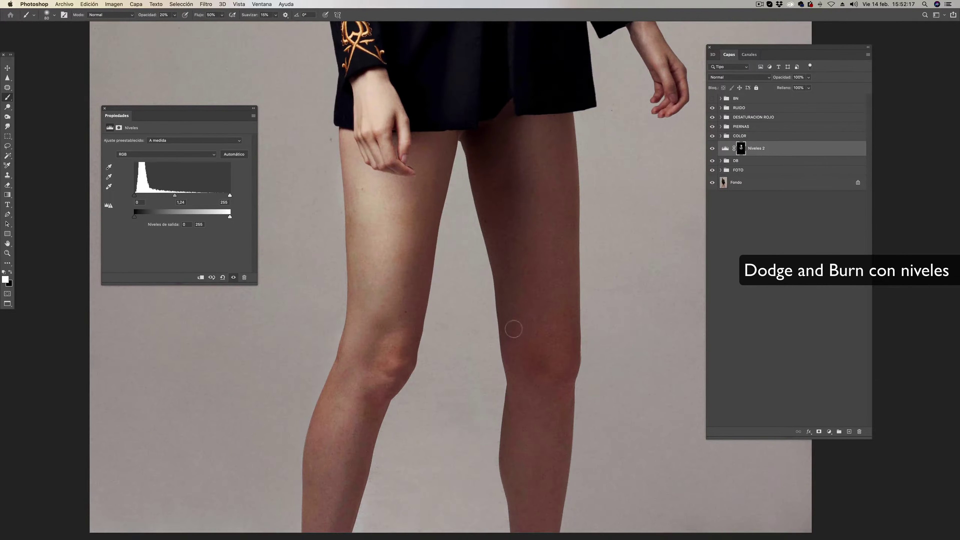
pyautogui.hotkey('ctrl', 'i')
pyautogui.hotkey('ctrl', 'i')
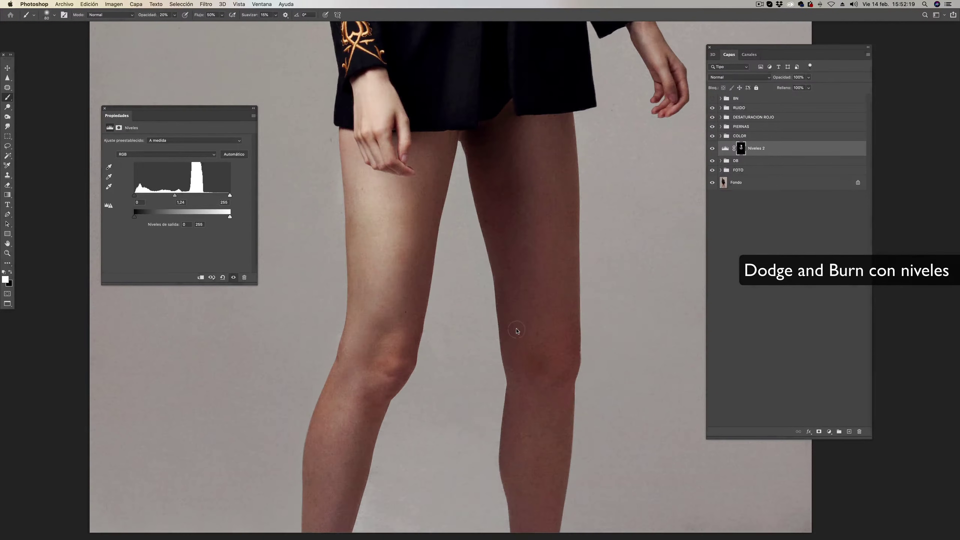
pyautogui.press(']')
pyautogui.press(']')
pyautogui.press(']')
pyautogui.press(']')
pyautogui.press(']')
pyautogui.press(']')
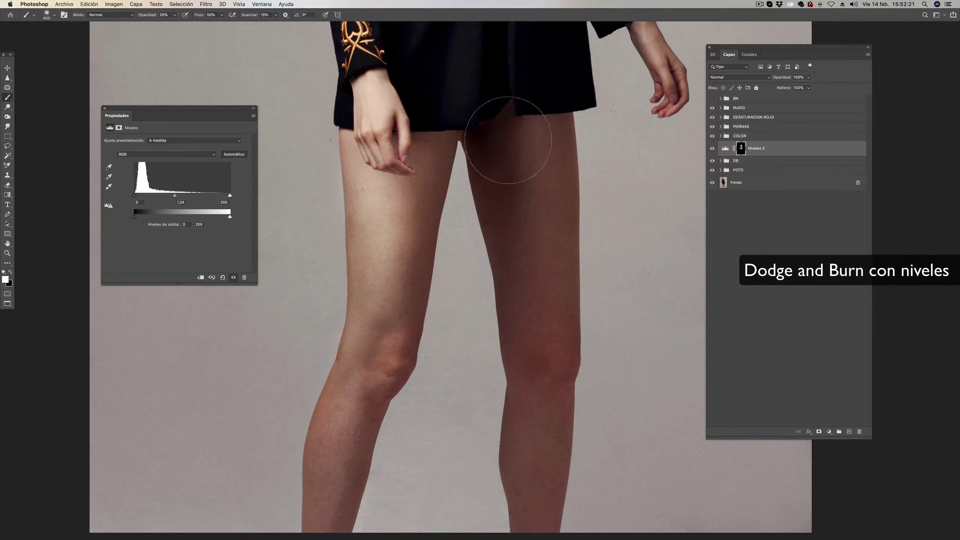
pyautogui.moveTo(508, 140); pyautogui.dragTo(521, 151)
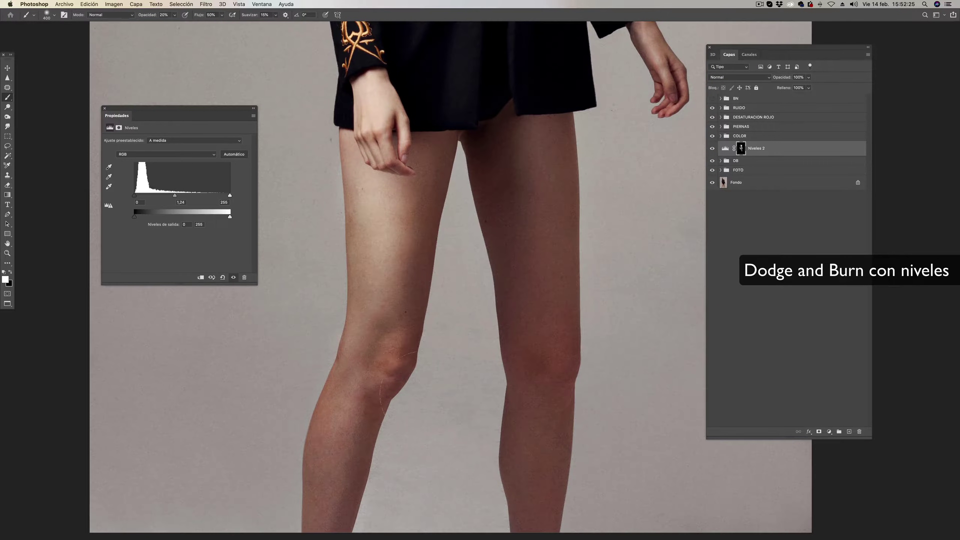
pyautogui.scroll(-5, 413, 390)
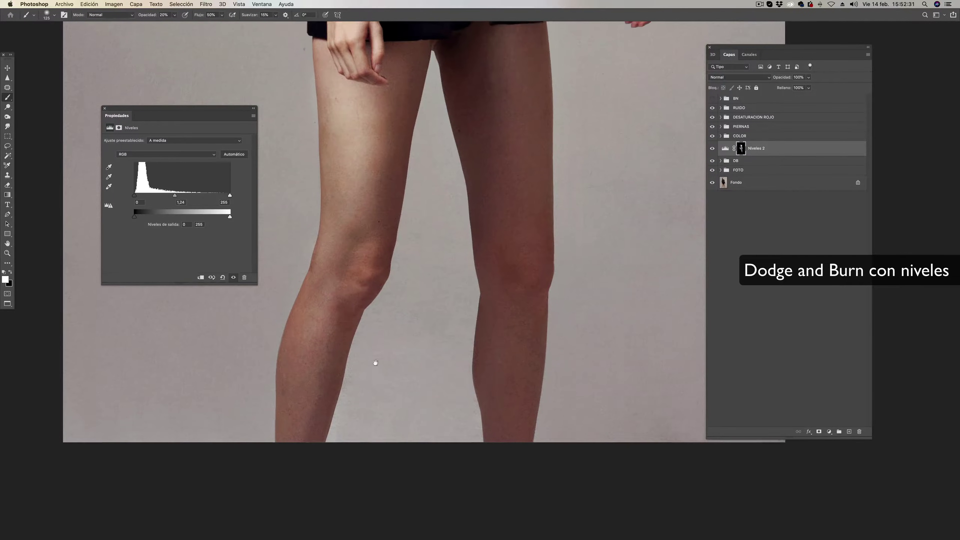
pyautogui.scroll(5, 350, 273)
# - Lower opacity to 2%, check the knees, then file Niveles 2 into the collapsed DB group
pyautogui.press('0')
pyautogui.press('2')
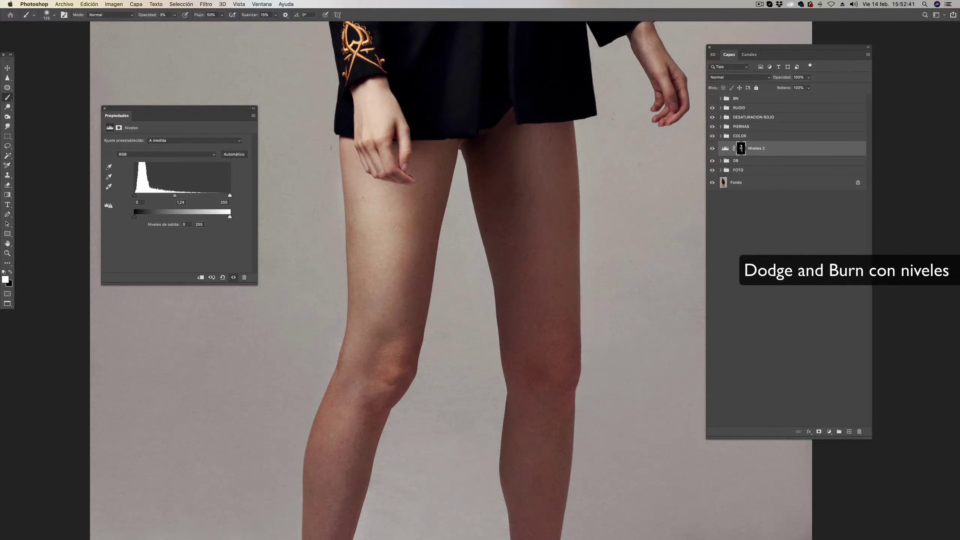
pyautogui.moveTo(357, 424); pyautogui.dragTo(441, 302)
pyautogui.press('z')
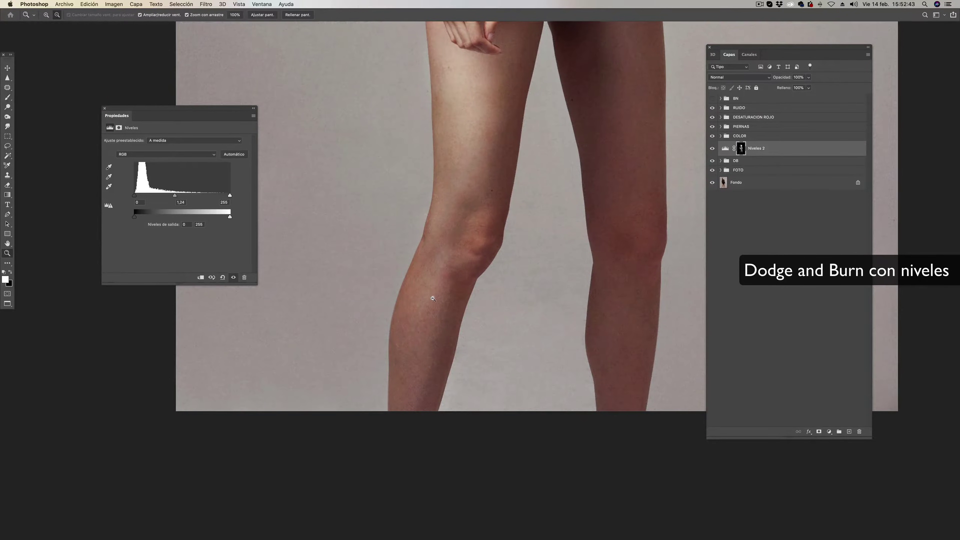
pyautogui.click(436, 300)
pyautogui.keyDown('alt'); pyautogui.click(458, 256); pyautogui.keyUp('alt')
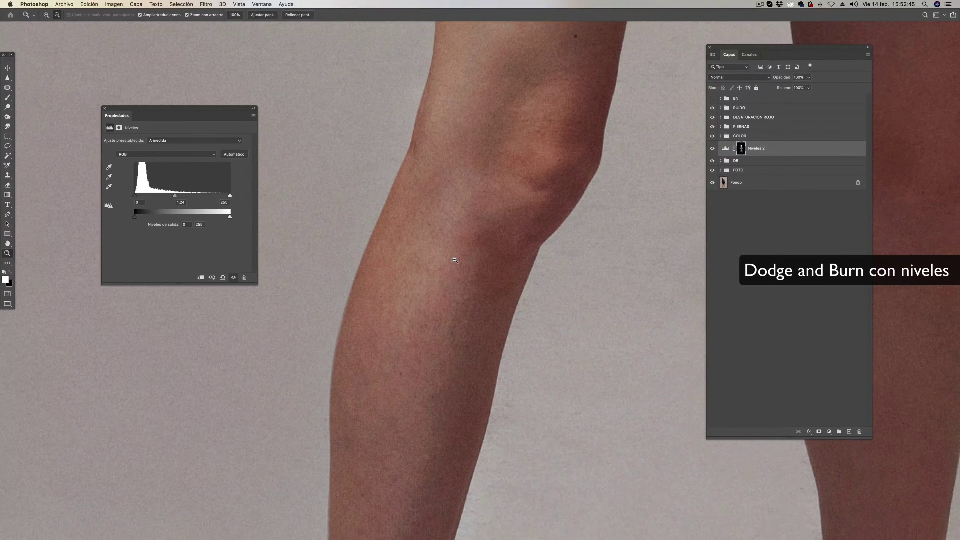
pyautogui.press('super+0')
pyautogui.press('b')
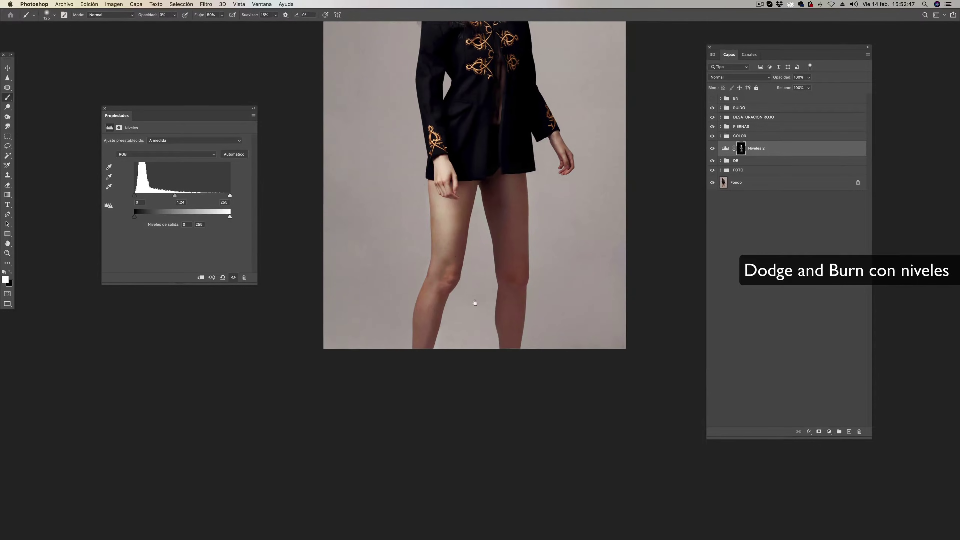
pyautogui.moveTo(722, 162); pyautogui.dragTo(722, 158)
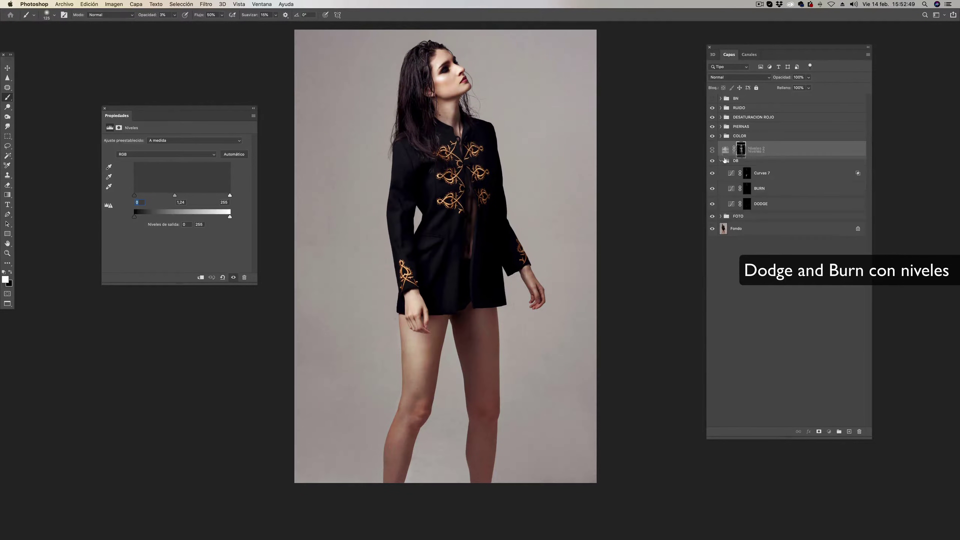
pyautogui.click(721, 146)
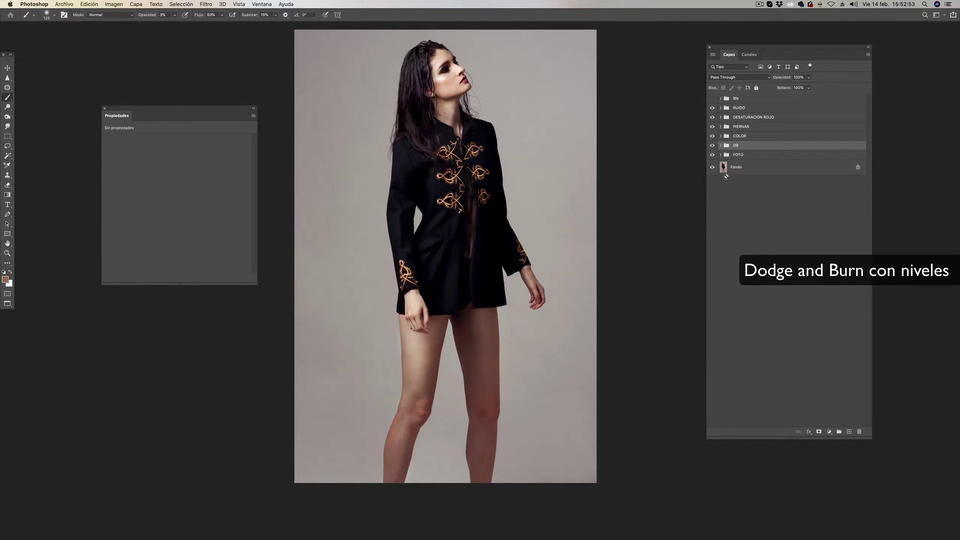
pyautogui.moveTo(2, 132)
pyautogui.click(10, 133)
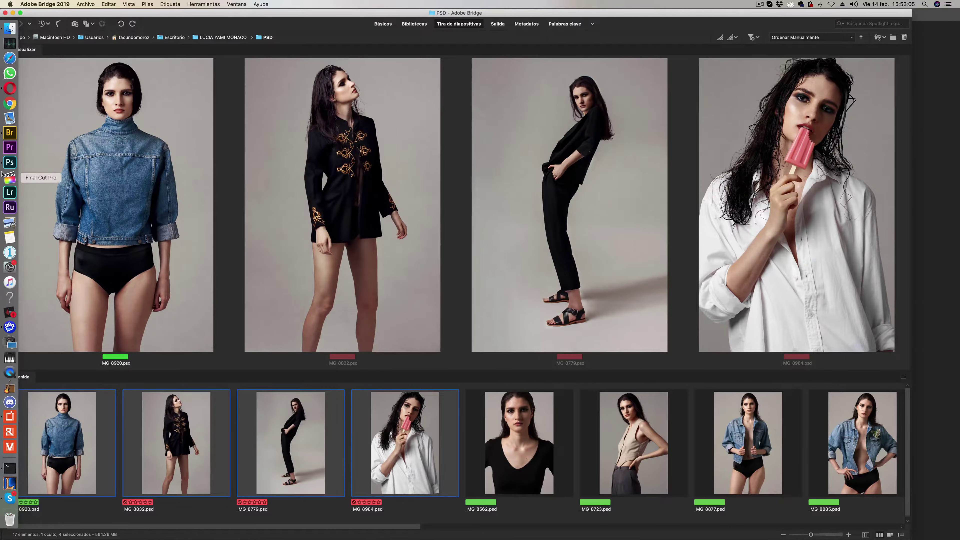
pyautogui.click(9, 162)
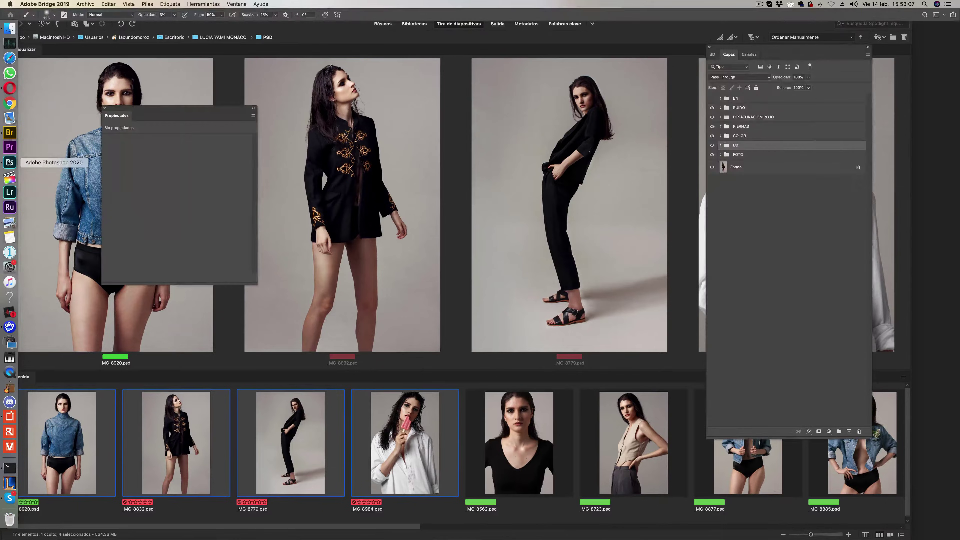
pyautogui.moveTo(500, 206)
pyautogui.mouseDown()
pyautogui.moveTo(529, 169)
pyautogui.moveTo(510, 168)
pyautogui.mouseUp()
# - Add a Niveles 3 Levels layer with midtones at 1,13 and a black mask
pyautogui.click(829, 431)
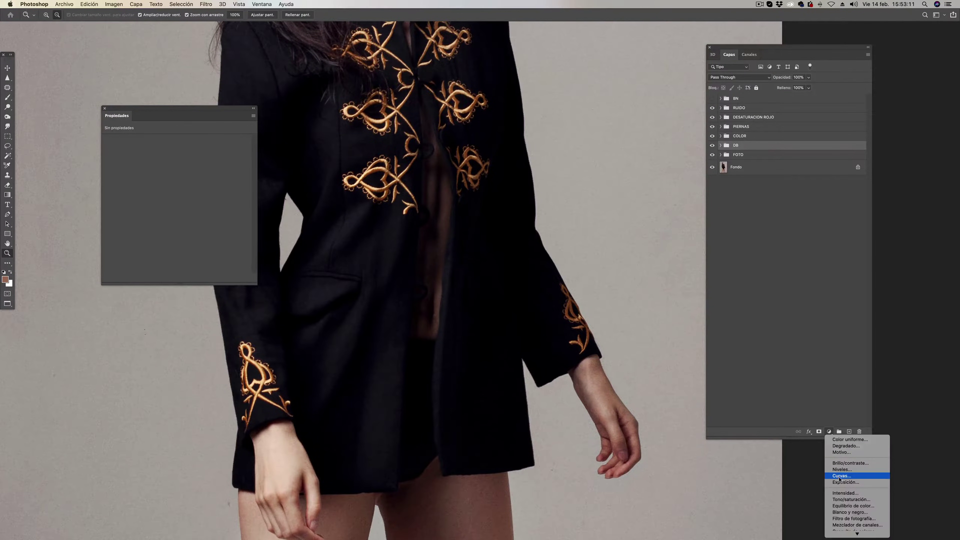
pyautogui.click(345, 289)
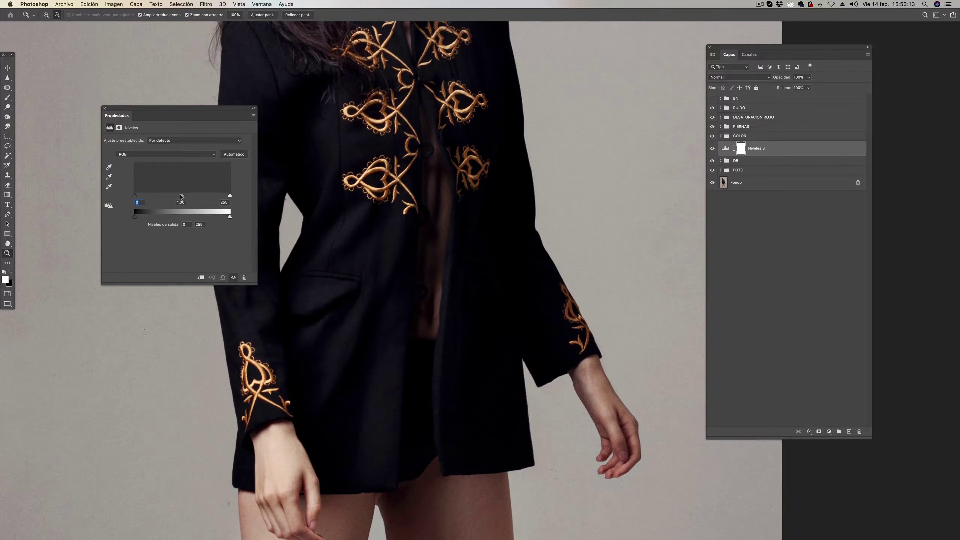
pyautogui.moveTo(181, 196); pyautogui.dragTo(164, 196)
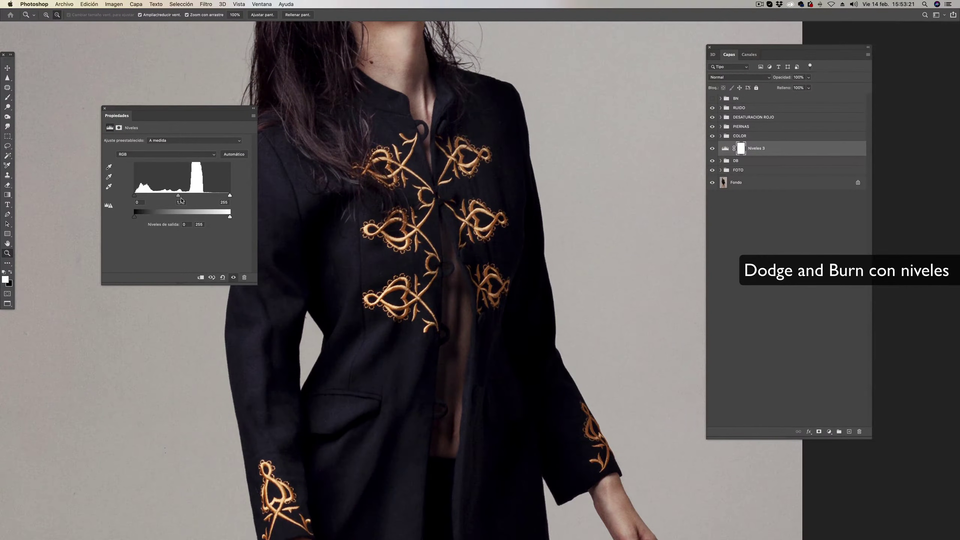
pyautogui.press('super+i')
# - Paint Niveles 3 at 10% onto the chest embroidery, then file it in the collapsed DB group
pyautogui.press('b')
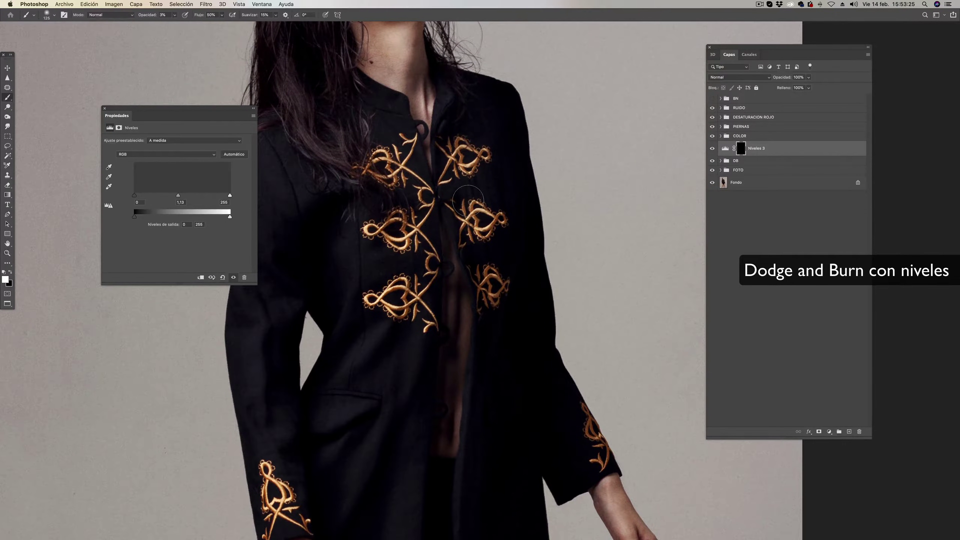
pyautogui.press('1')
pyautogui.moveTo(481, 185)
pyautogui.mouseDown()
pyautogui.moveTo(499, 312)
pyautogui.moveTo(509, 257)
pyautogui.moveTo(494, 243)
pyautogui.moveTo(483, 168)
pyautogui.moveTo(454, 134)
pyautogui.moveTo(450, 93)
pyautogui.moveTo(418, 151)
pyautogui.moveTo(385, 96)
pyautogui.mouseUp()
pyautogui.moveTo(407, 243); pyautogui.dragTo(402, 122)
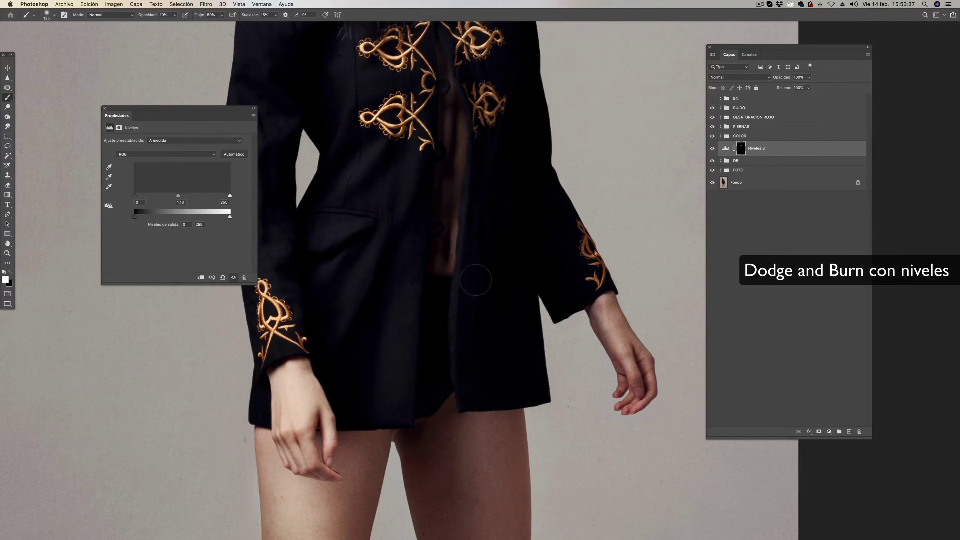
pyautogui.moveTo(491, 329); pyautogui.dragTo(512, 208)
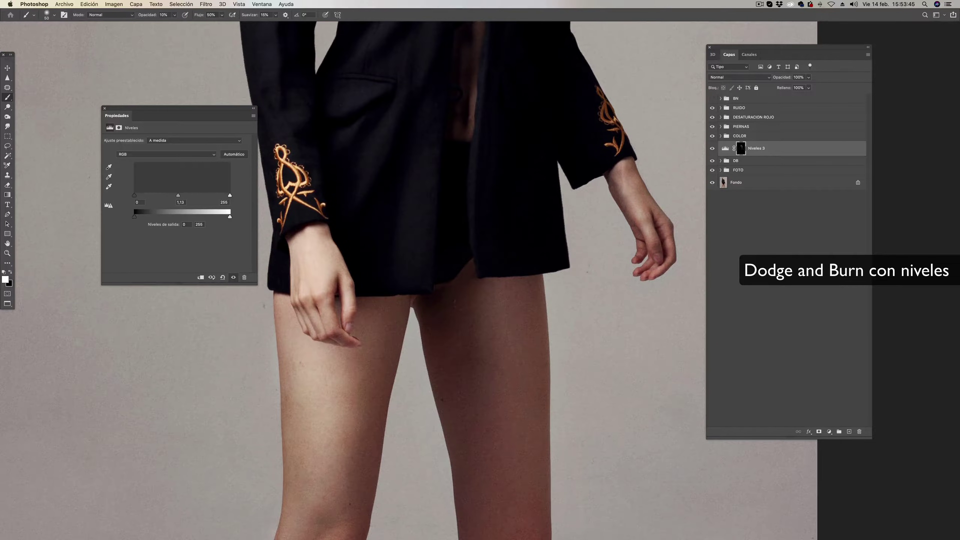
pyautogui.moveTo(462, 339)
pyautogui.mouseDown()
pyautogui.moveTo(476, 293)
pyautogui.moveTo(484, 321)
pyautogui.moveTo(501, 318)
pyautogui.mouseUp()
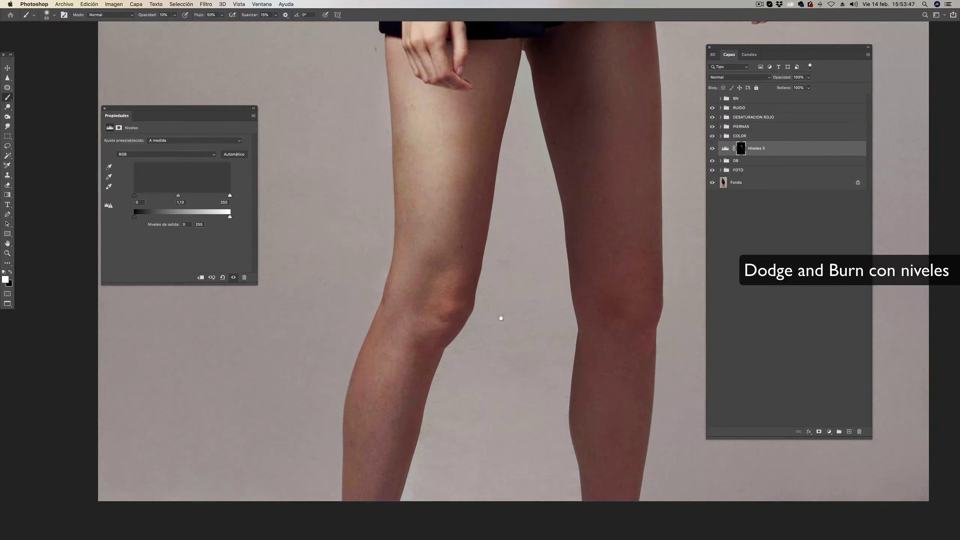
pyautogui.press('z')
pyautogui.moveTo(442, 257); pyautogui.dragTo(525, 218)
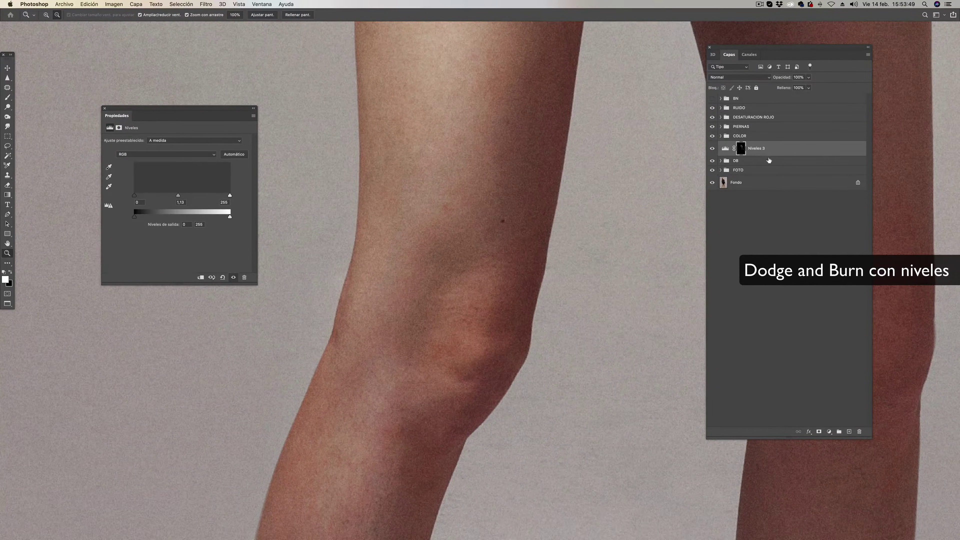
pyautogui.click(722, 160)
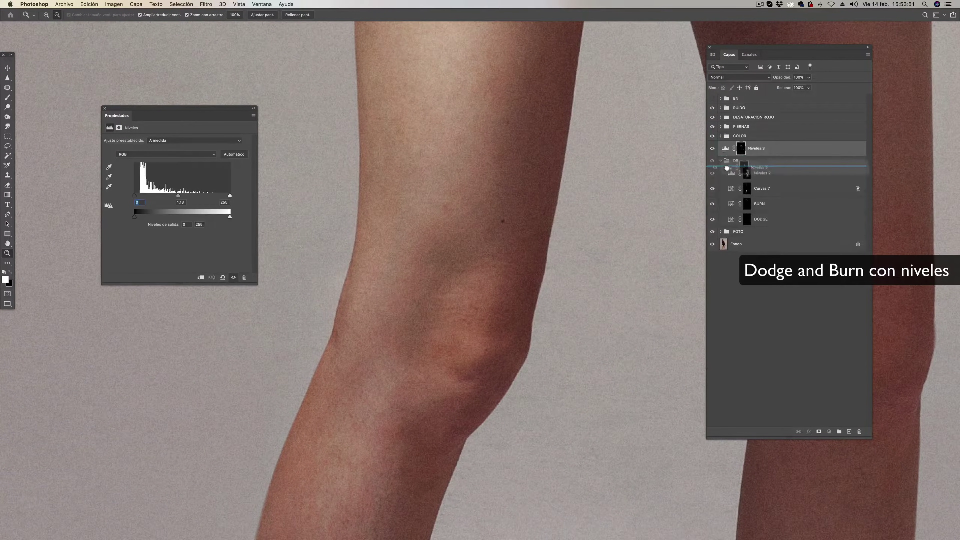
pyautogui.click(720, 145)
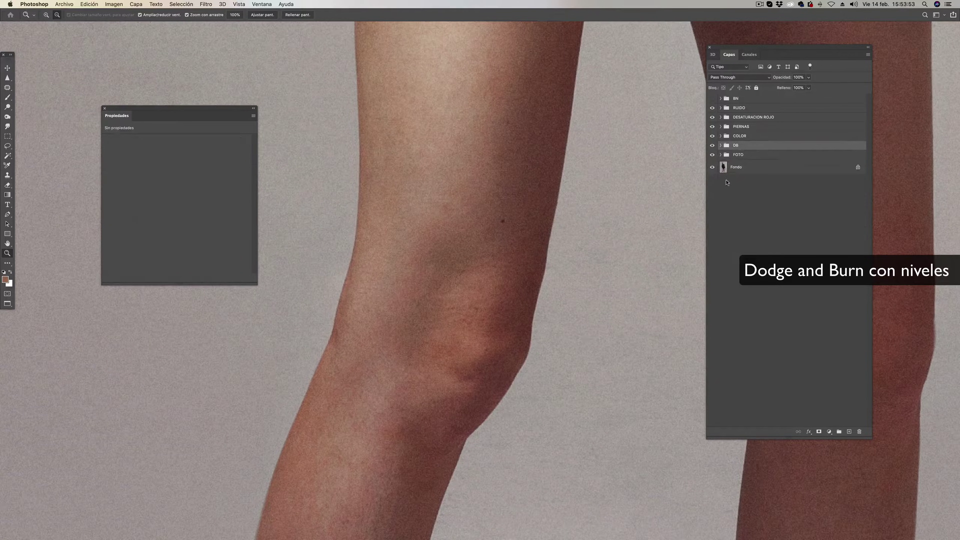
# - Select Capa 1 in the FOTO group and patch the knee mark and a calf blemish
pyautogui.click(721, 155)
pyautogui.click(741, 166)
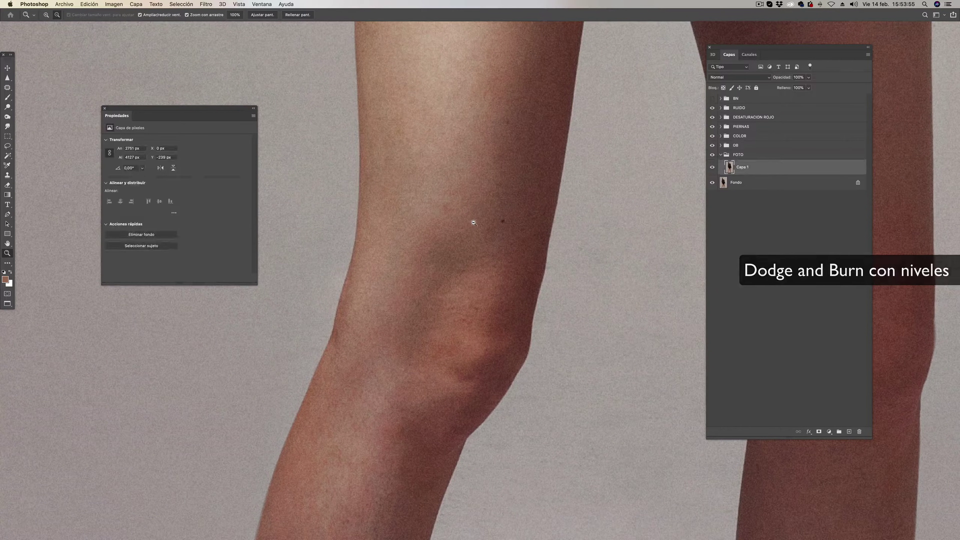
pyautogui.press('j')
pyautogui.moveTo(423, 232)
pyautogui.mouseDown()
pyautogui.moveTo(414, 288)
pyautogui.moveTo(450, 242)
pyautogui.moveTo(453, 153)
pyautogui.mouseUp()
pyautogui.hotkey('ctrl', 'd')
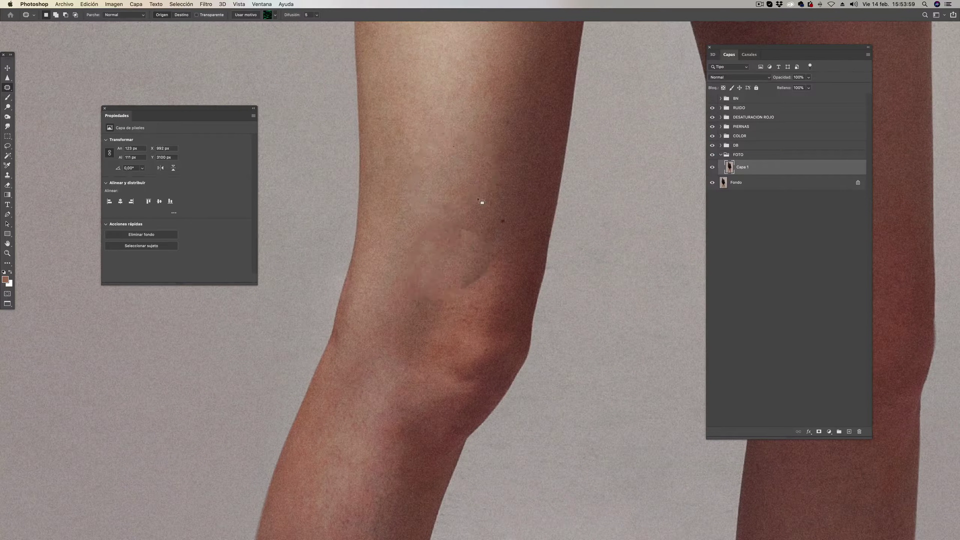
pyautogui.moveTo(429, 350); pyautogui.dragTo(409, 250)
pyautogui.hotkey('ctrl', 'd')
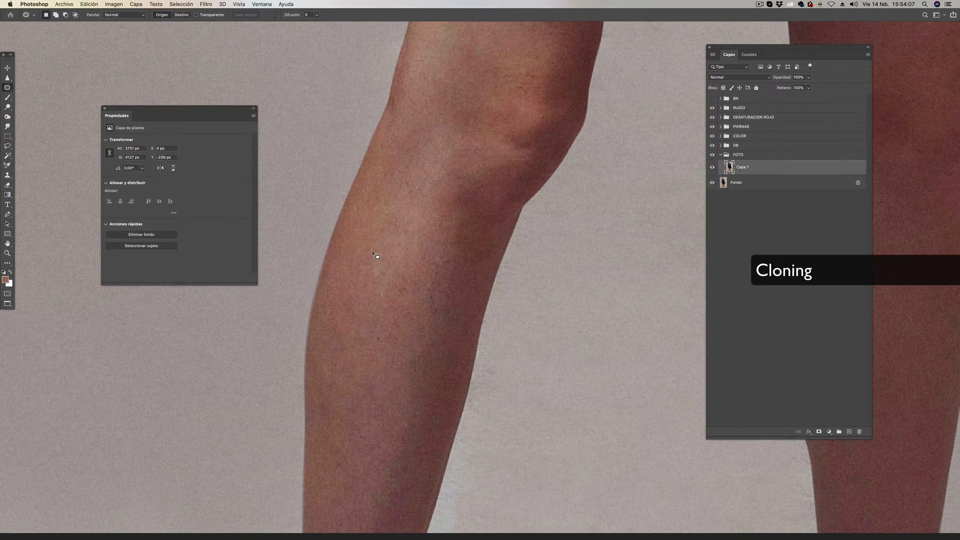
pyautogui.moveTo(386, 286); pyautogui.dragTo(381, 348)
pyautogui.press('super+d')
# - Patch the remaining small blemishes on the calf and around the knee
pyautogui.moveTo(439, 282); pyautogui.dragTo(445, 298)
pyautogui.press('super+d')
pyautogui.scroll(-5, 381, 342)
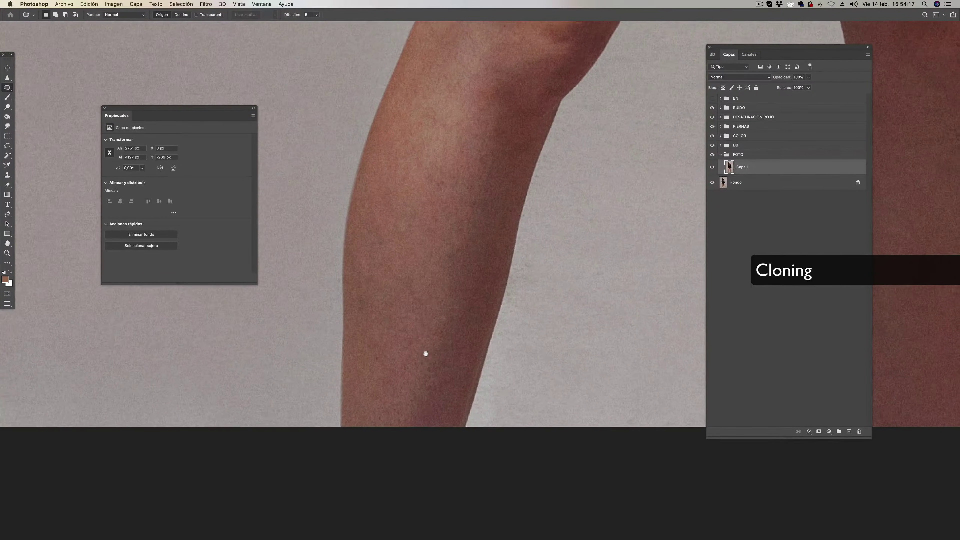
pyautogui.scroll(3, 406, 250)
pyautogui.moveTo(408, 209)
pyautogui.mouseDown()
pyautogui.moveTo(404, 228)
pyautogui.moveTo(417, 242)
pyautogui.moveTo(388, 265)
pyautogui.moveTo(394, 251)
pyautogui.moveTo(388, 294)
pyautogui.mouseUp()
pyautogui.press('super+d')
pyautogui.press('super+d')
pyautogui.moveTo(387, 286)
pyautogui.mouseDown()
pyautogui.moveTo(406, 281)
pyautogui.moveTo(421, 317)
pyautogui.moveTo(446, 302)
pyautogui.moveTo(446, 339)
pyautogui.mouseUp()
pyautogui.press('super+d')
pyautogui.press('super+d')
pyautogui.press('super+d')
pyautogui.scroll(5, 438, 310)
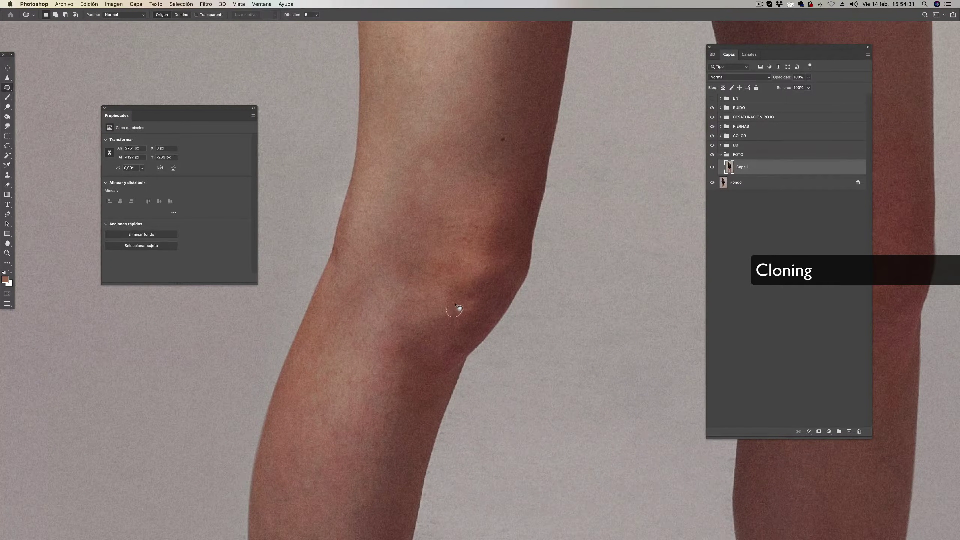
pyautogui.press('super+d')
pyautogui.moveTo(439, 310); pyautogui.dragTo(454, 320)
pyautogui.press('super+d')
pyautogui.moveTo(391, 253); pyautogui.dragTo(381, 317)
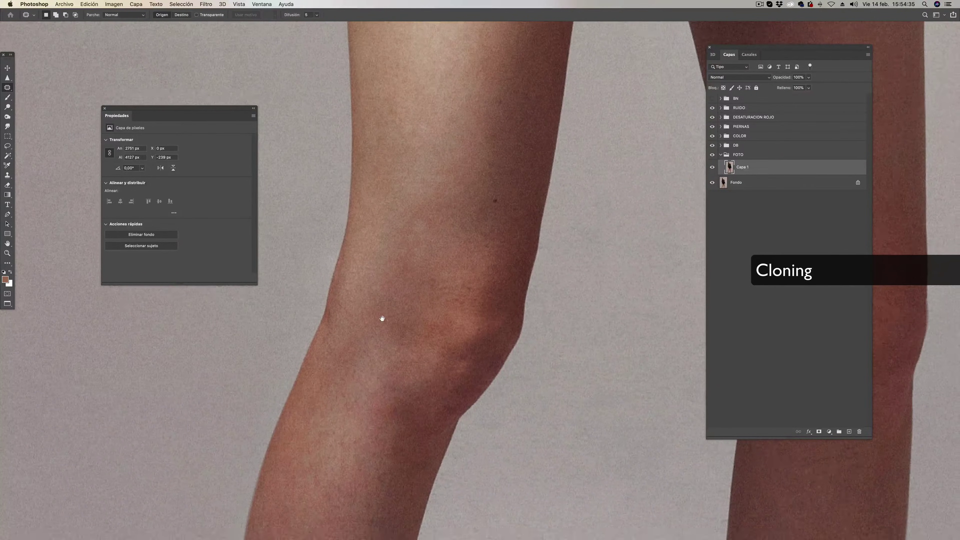
pyautogui.press('s')
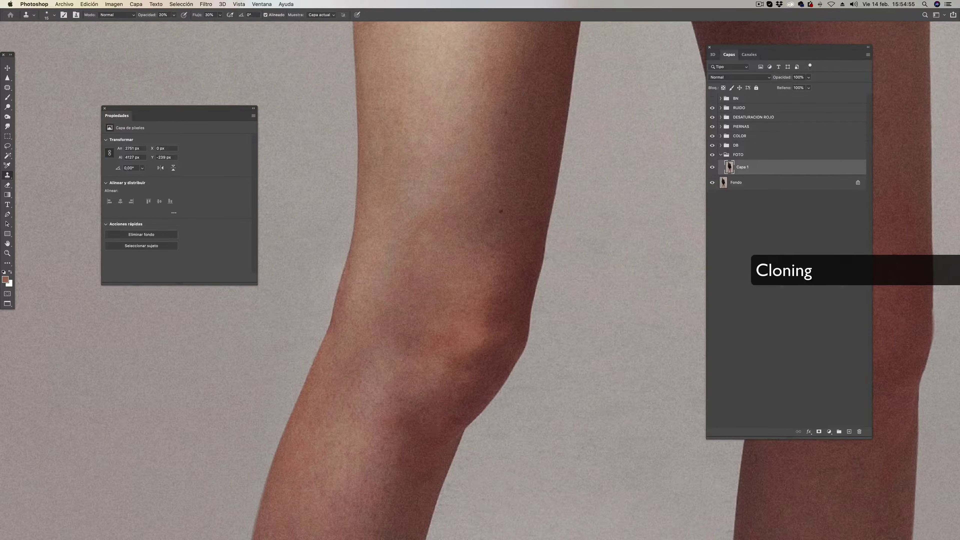
# - Clone away the dark blemish on the thigh
pyautogui.moveTo(474, 316)
pyautogui.mouseDown()
pyautogui.moveTo(467, 375)
pyautogui.moveTo(483, 440)
pyautogui.mouseUp()
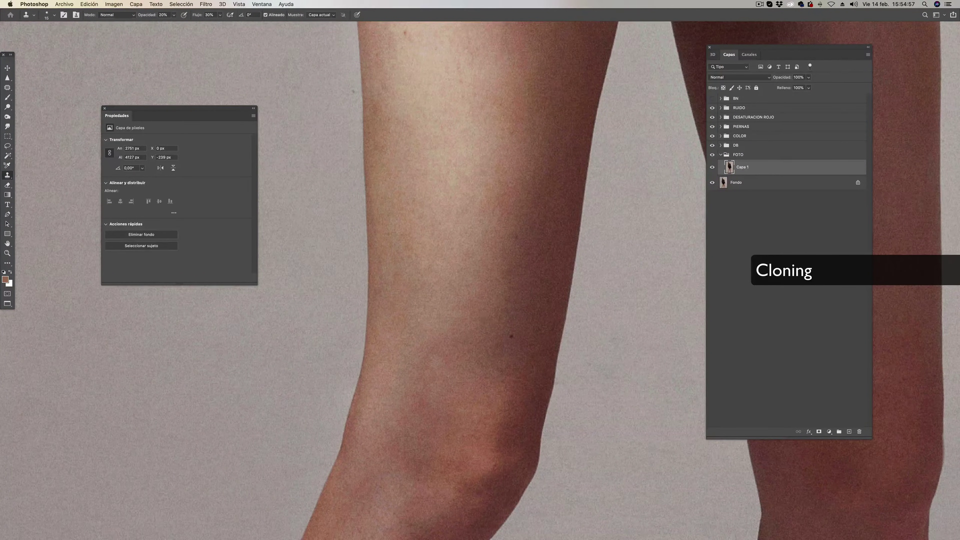
pyautogui.moveTo(492, 308); pyautogui.dragTo(521, 438)
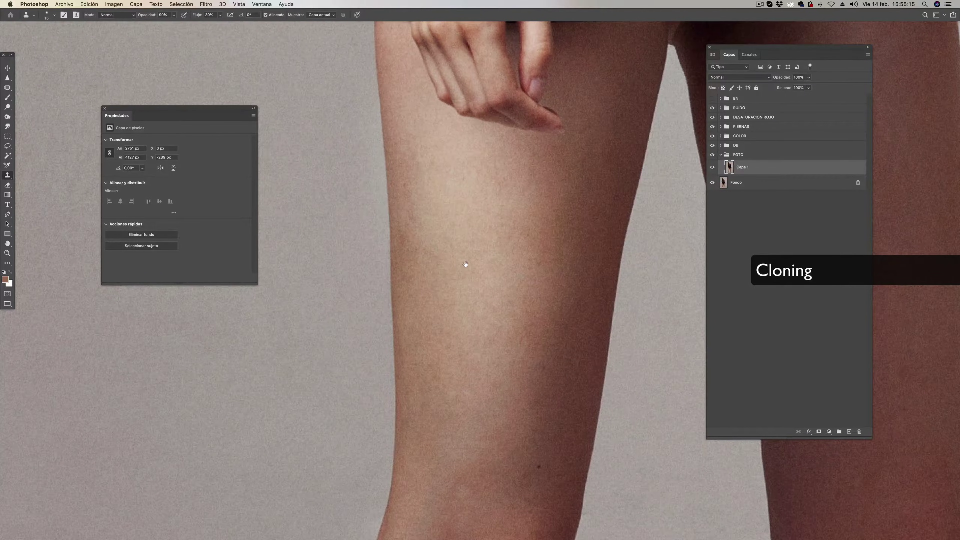
pyautogui.moveTo(466, 264); pyautogui.dragTo(496, 255)
pyautogui.click(468, 234)
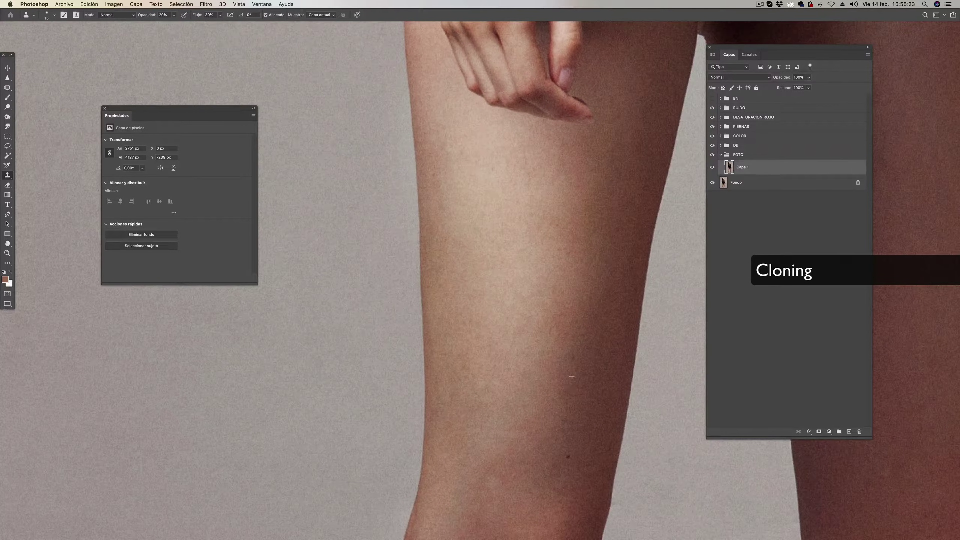
# - Clone away the light spot on the edge of the knee
pyautogui.scroll(5, 445, 264)
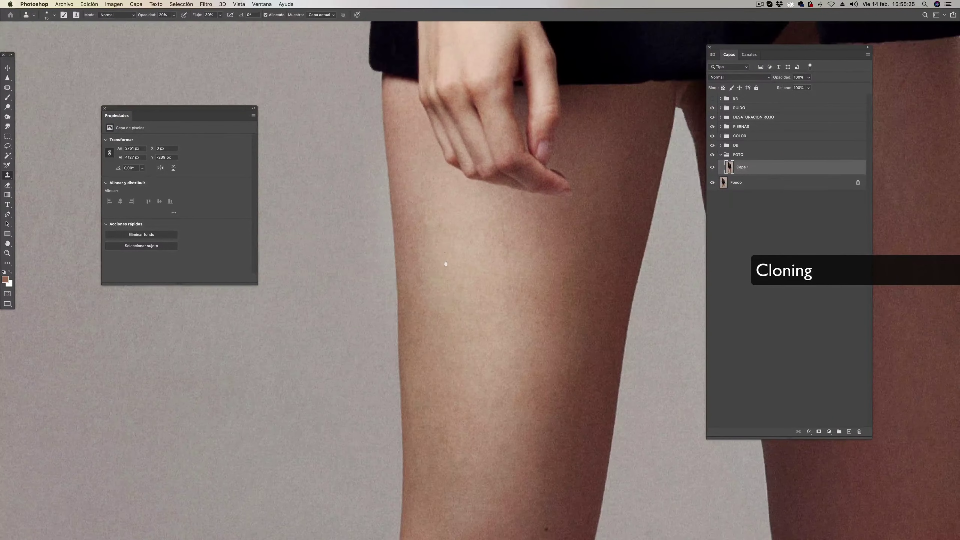
pyautogui.scroll(5, 446, 263)
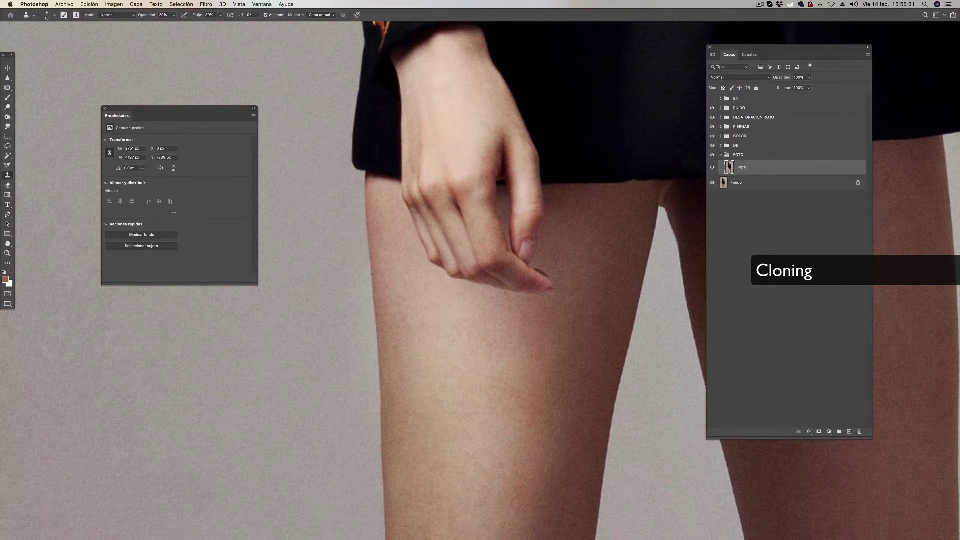
pyautogui.moveTo(474, 301)
pyautogui.mouseDown()
pyautogui.moveTo(459, 398)
pyautogui.moveTo(441, 325)
pyautogui.moveTo(396, 291)
pyautogui.mouseUp()
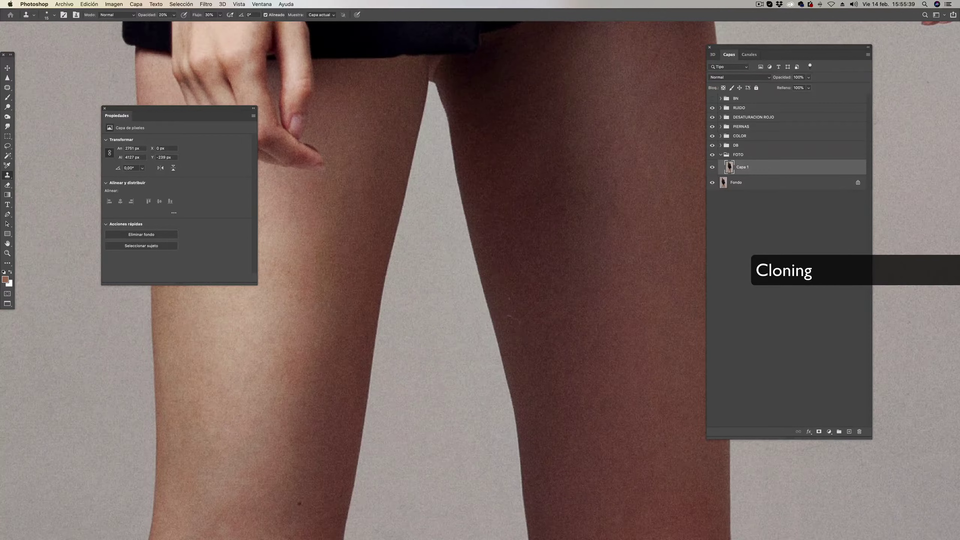
pyautogui.scroll(5, 510, 309)
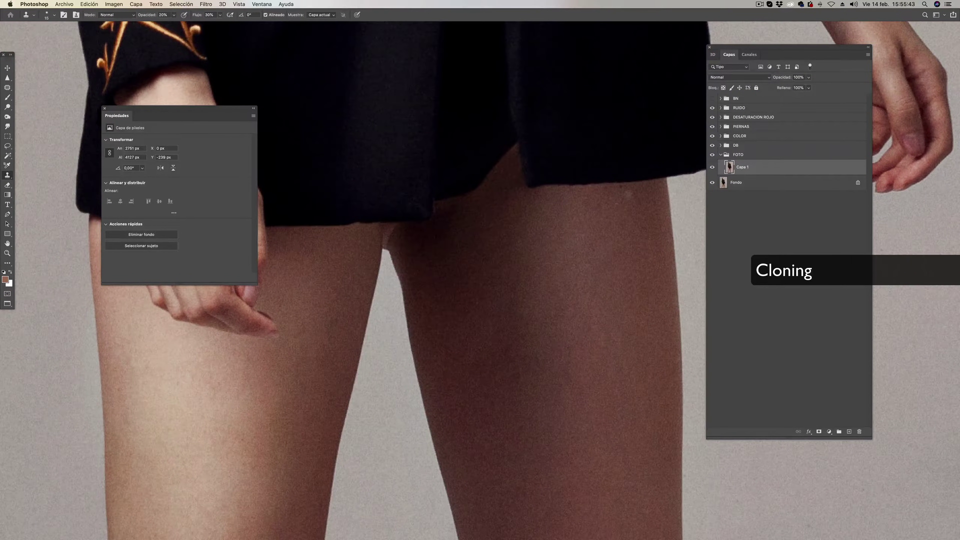
pyautogui.moveTo(520, 373); pyautogui.dragTo(552, 230)
pyautogui.scroll(-5, 551, 229)
pyautogui.scroll(-5, 525, 326)
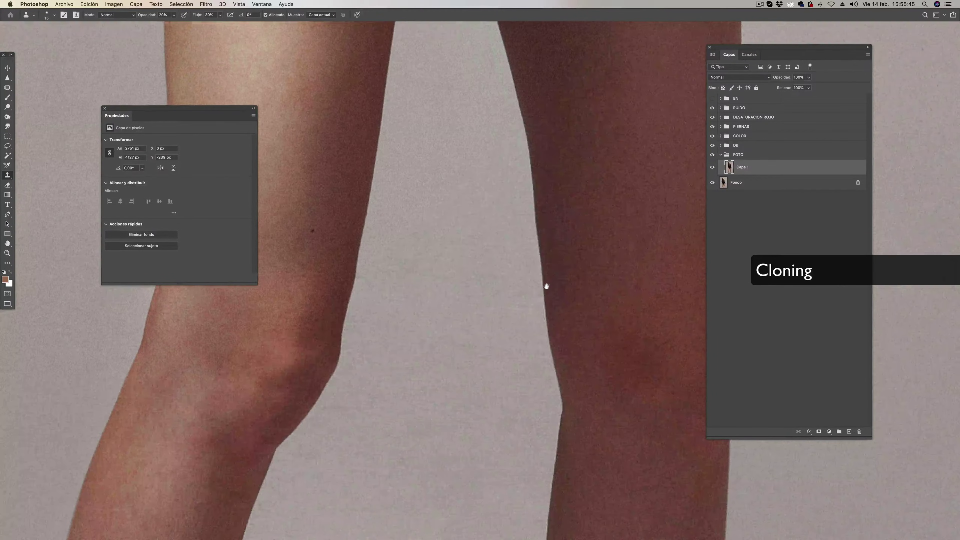
pyautogui.scroll(-5, 479, 294)
pyautogui.click(415, 316)
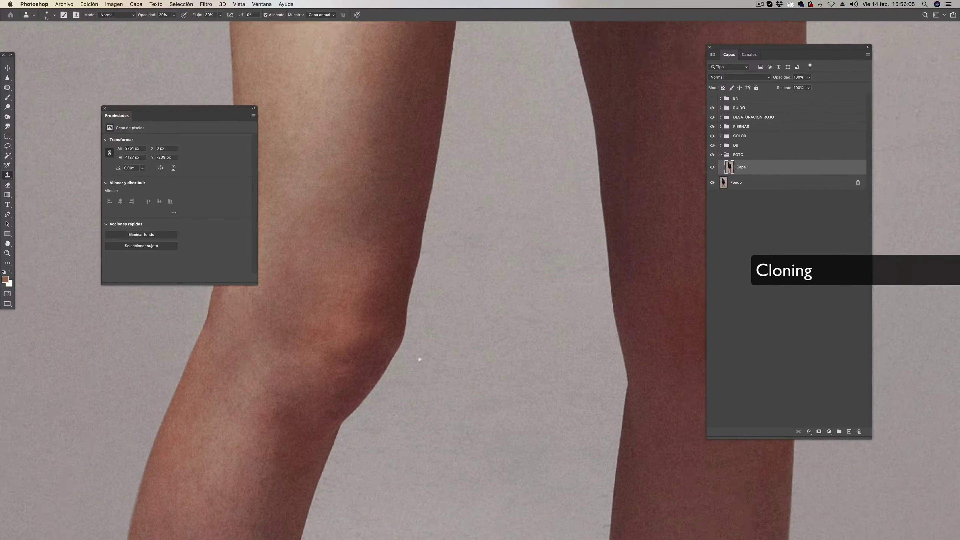
# - Zoom out and turn on the BN layer to check the legs in black and white
pyautogui.scroll(10, 418, 342)
pyautogui.hscroll(10, 418, 343)
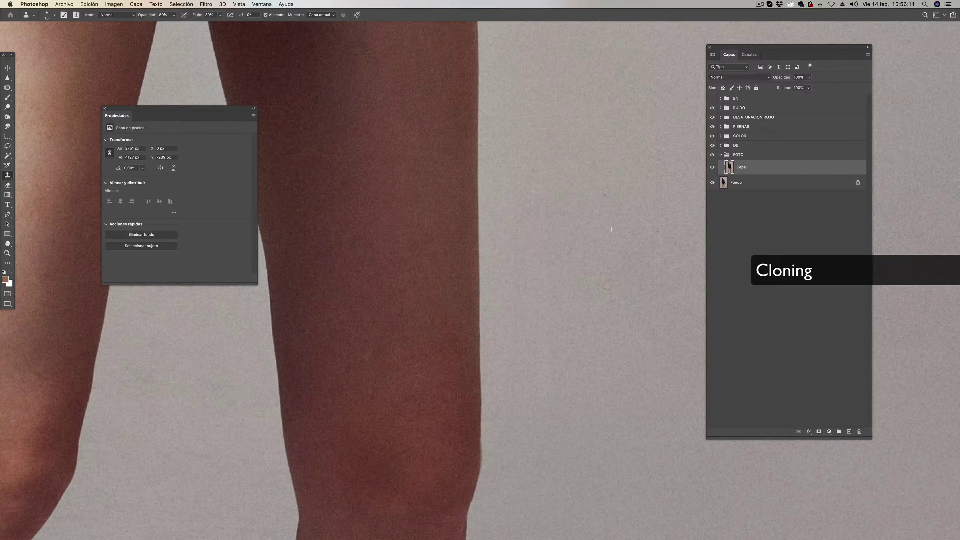
pyautogui.scroll(-10, 529, 270)
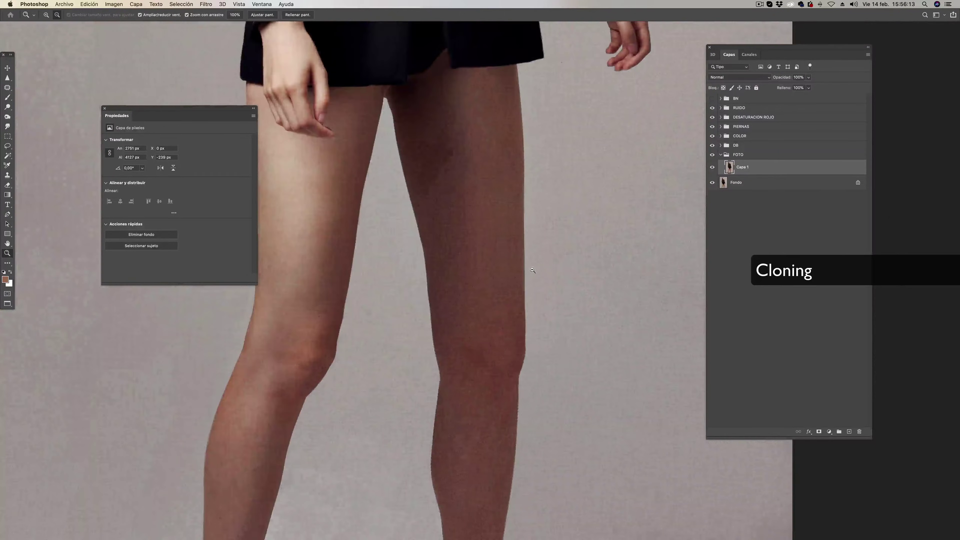
pyautogui.scroll(-3, 529, 270)
pyautogui.scroll(-3, 529, 270)
pyautogui.scroll(-2, 529, 270)
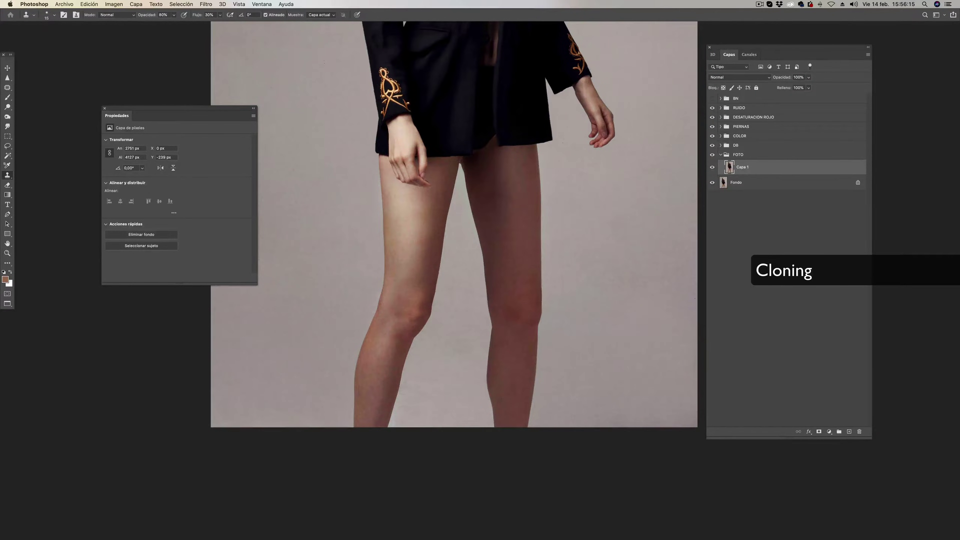
pyautogui.click(712, 99)
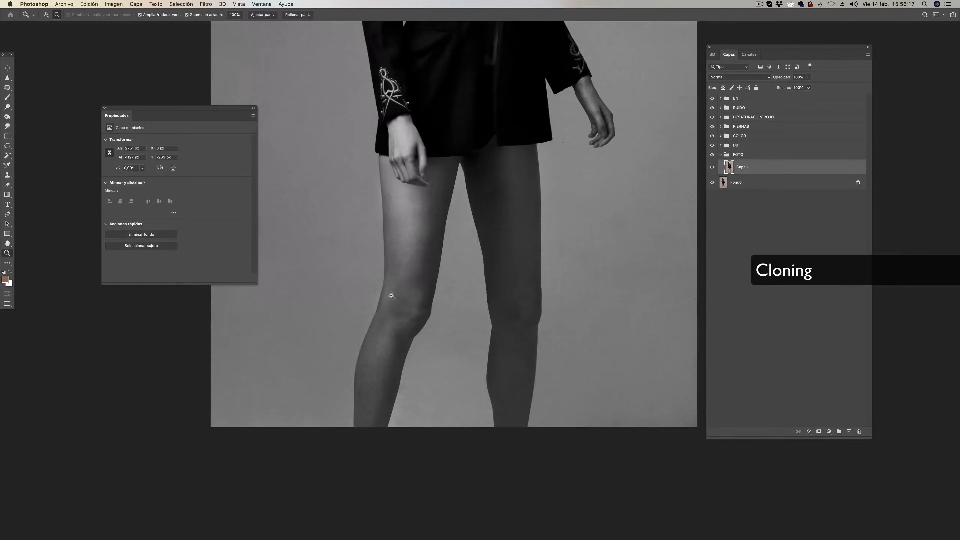
pyautogui.scroll(5, 386, 291)
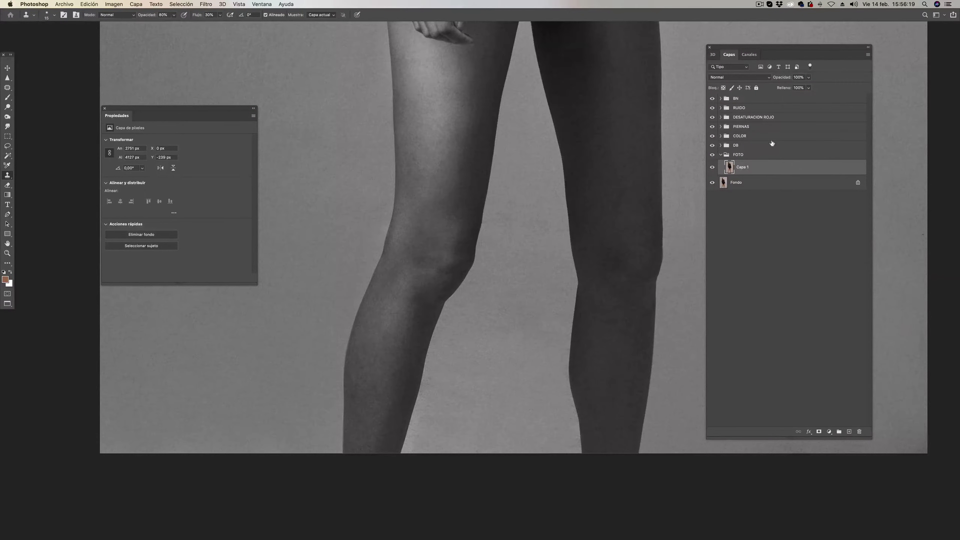
# - Expand the DB group, target the DODGE layer's mask and switch to a 15 px brush
pyautogui.click(721, 155)
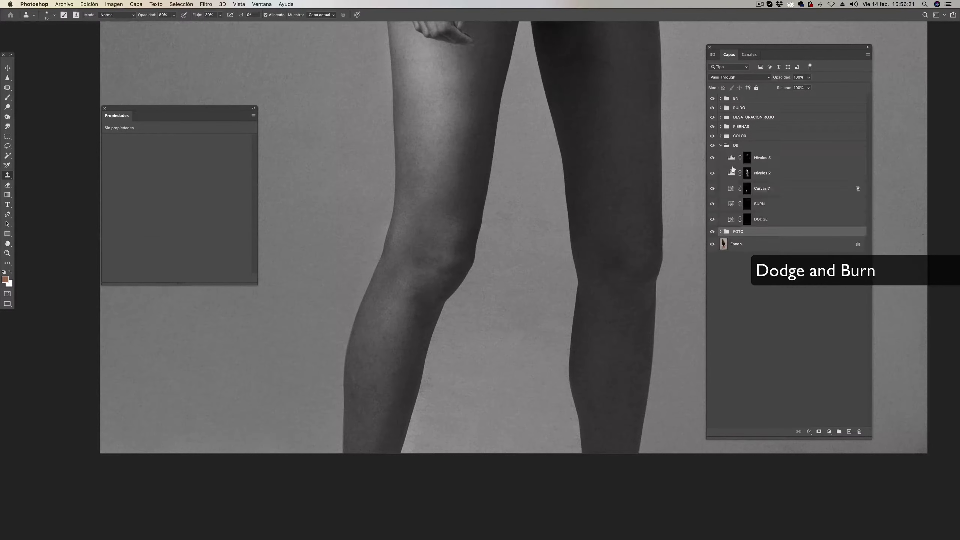
pyautogui.click(742, 220)
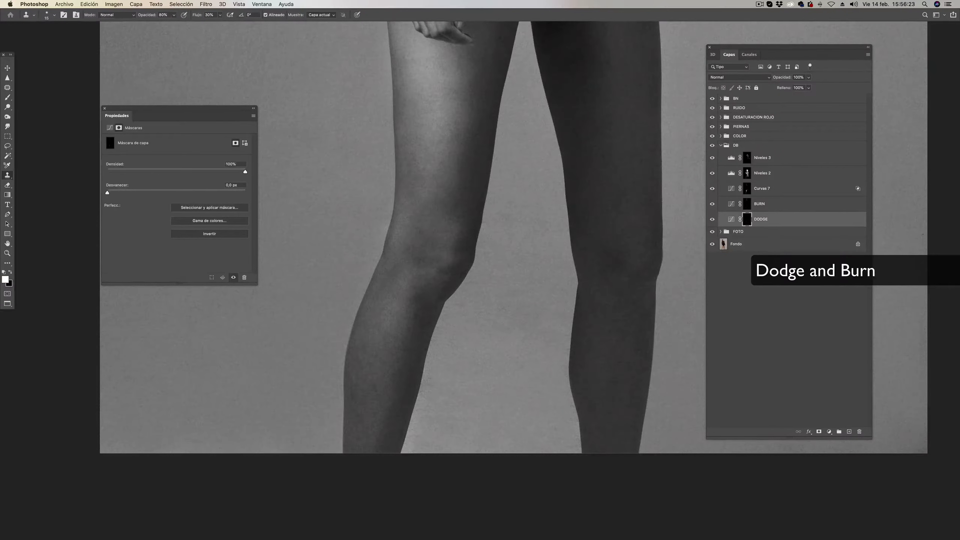
pyautogui.press('b')
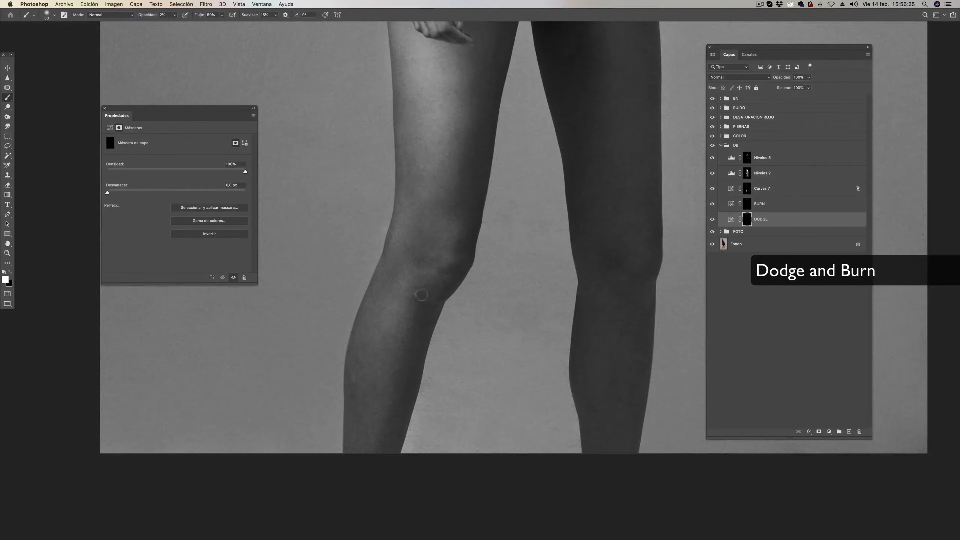
pyautogui.press('[')
pyautogui.press('[')
pyautogui.press('[')
pyautogui.scroll(2, 378, 353)
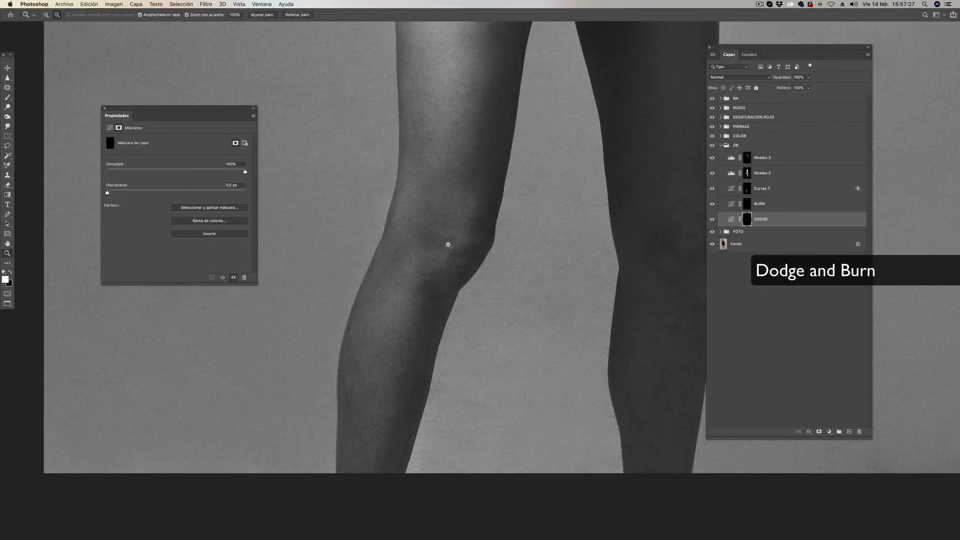
pyautogui.scroll(5, 448, 246)
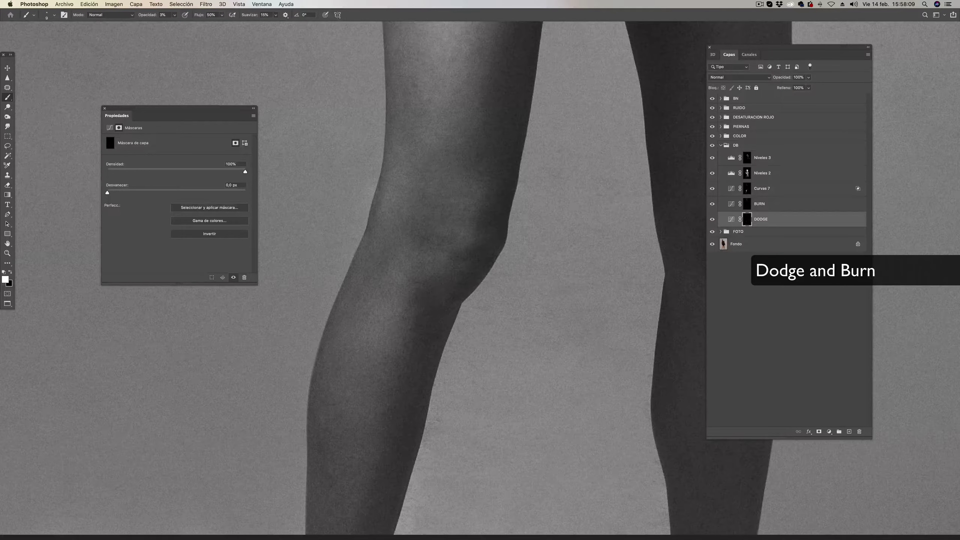
pyautogui.moveTo(446, 279); pyautogui.dragTo(413, 339)
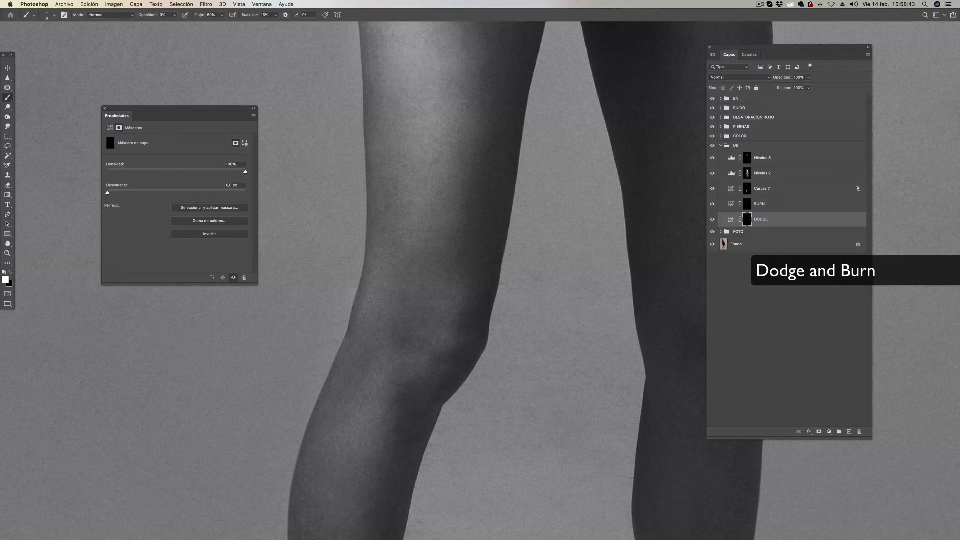
# - Pan the close-up view across the lower legs and knees for dodging on the DODGE mask
pyautogui.moveTo(428, 378)
pyautogui.mouseDown()
pyautogui.moveTo(450, 274)
pyautogui.moveTo(470, 235)
pyautogui.mouseUp()
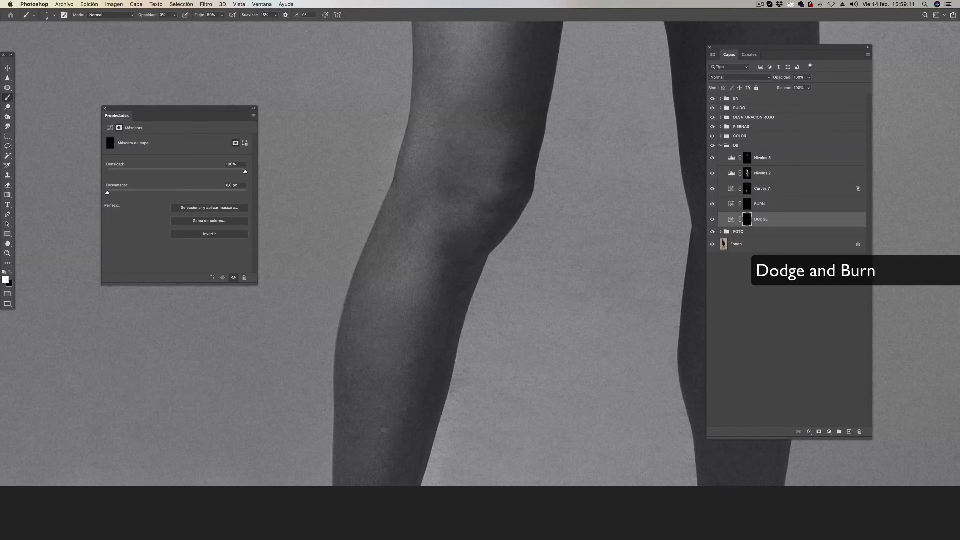
pyautogui.moveTo(454, 317); pyautogui.dragTo(414, 349)
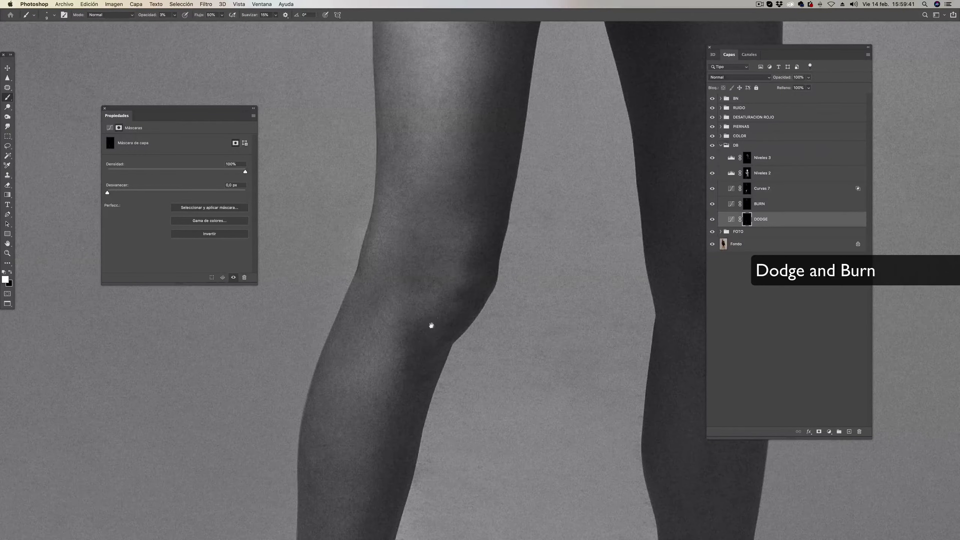
pyautogui.moveTo(432, 325); pyautogui.dragTo(332, 352)
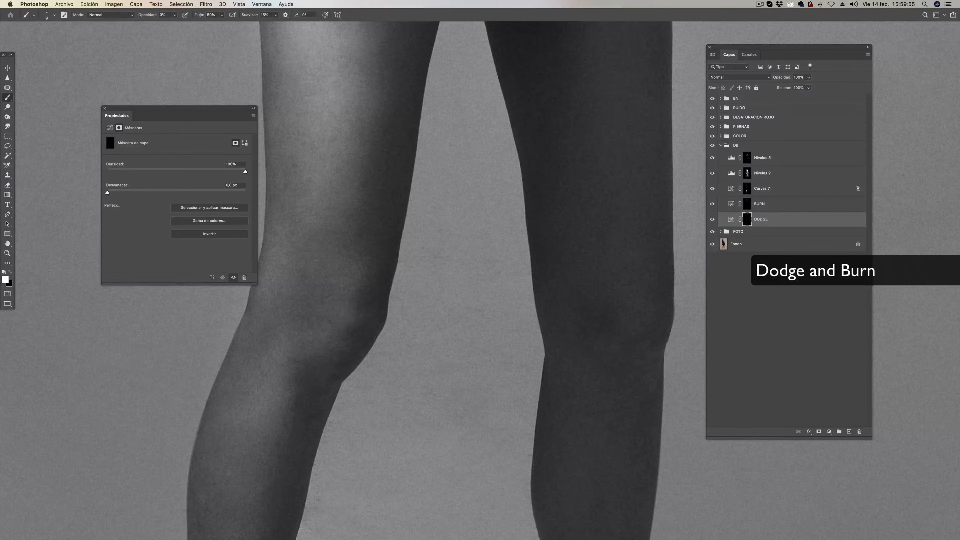
# - Scroll the view up to the upper thighs below the shorts for 3% dodging
pyautogui.scroll(5, 349, 337)
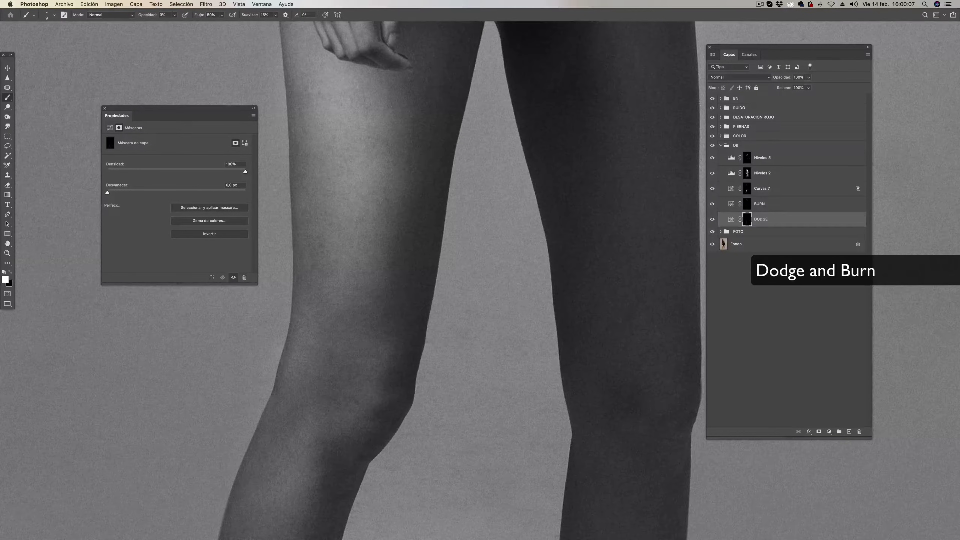
pyautogui.scroll(5, 447, 208)
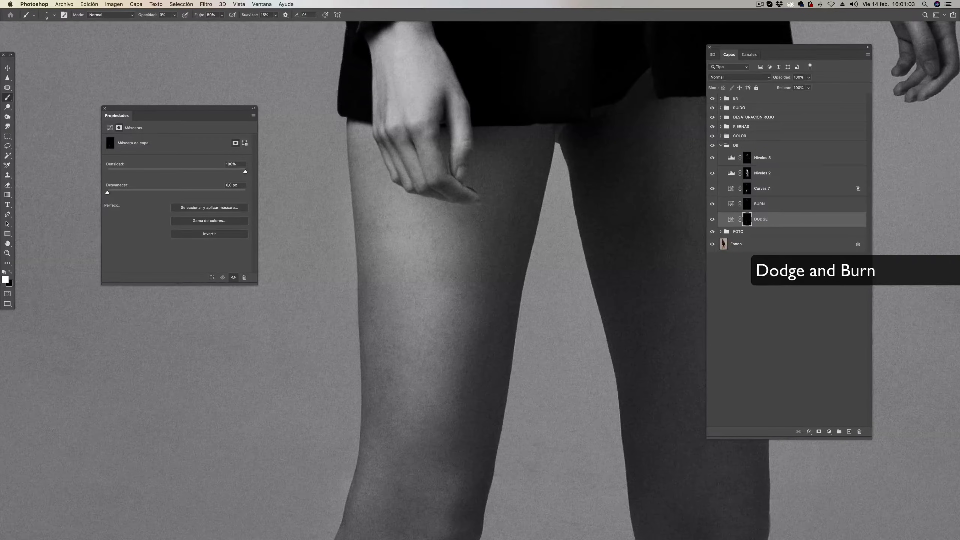
# - Swap the painting colour to black and back to white, and centre the legs in view
pyautogui.scroll(-1, 450, 265)
pyautogui.scroll(-4, 449, 265)
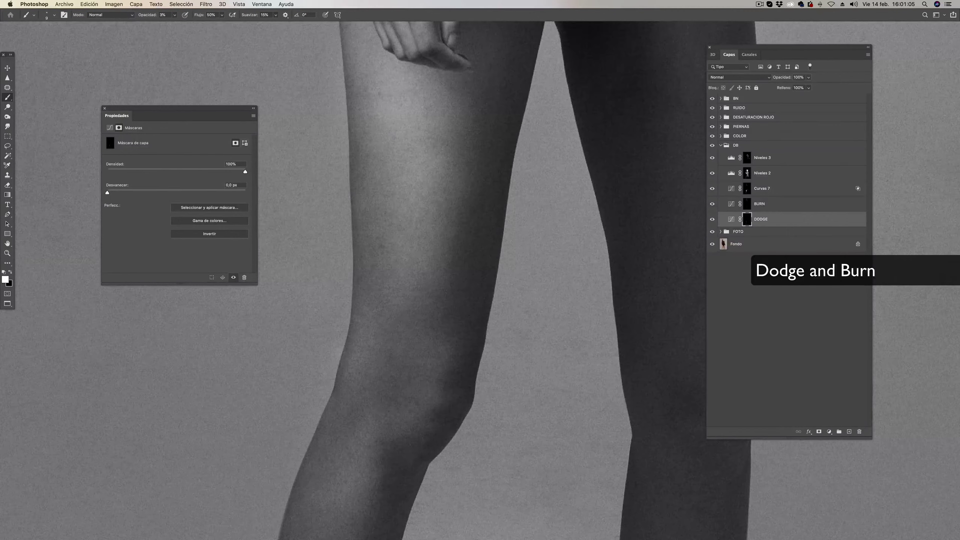
pyautogui.press('x')
pyautogui.scroll(-3, 439, 208)
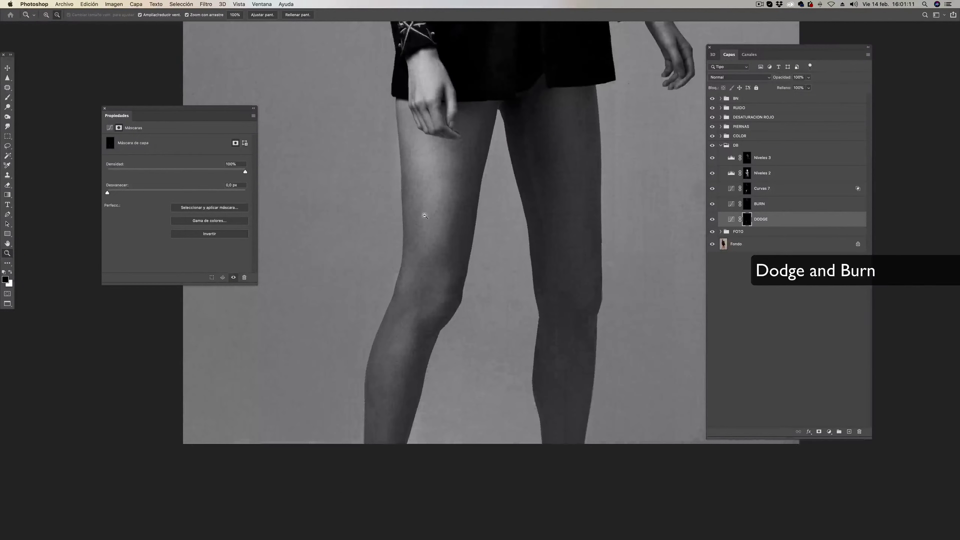
pyautogui.press('x')
pyautogui.moveTo(448, 223); pyautogui.dragTo(451, 199)
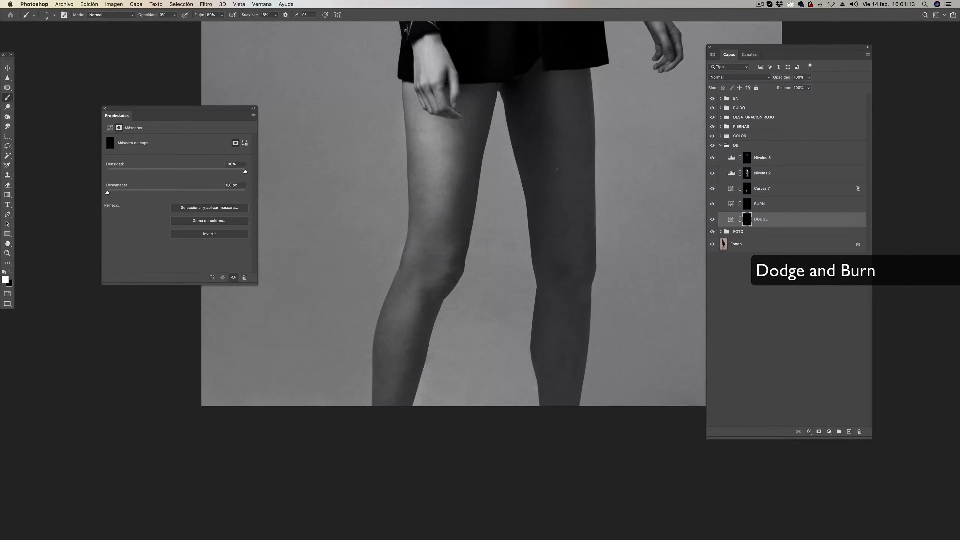
# - Target the BURN layer's mask and enlarge the brush from 25 to 35 px
pyautogui.click(747, 204)
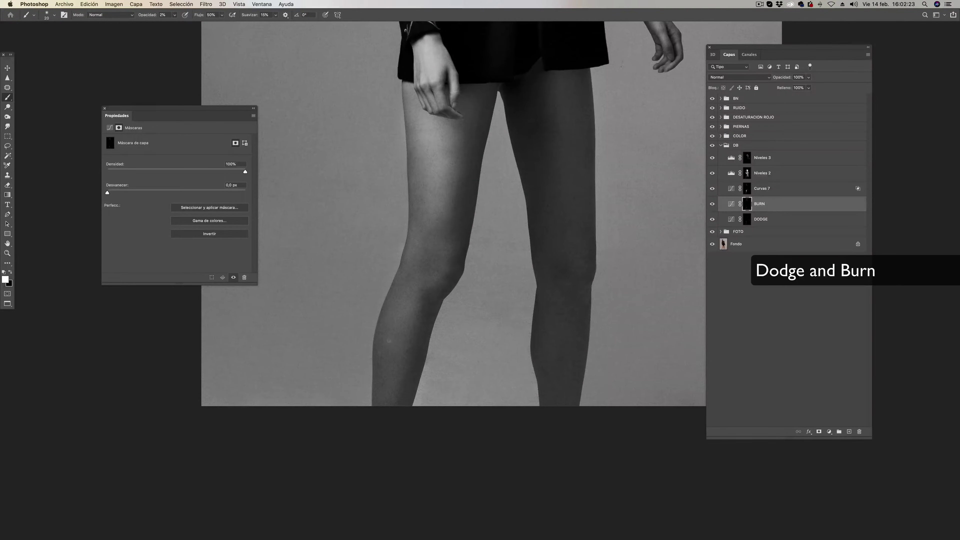
pyautogui.scroll(-2, 453, 169)
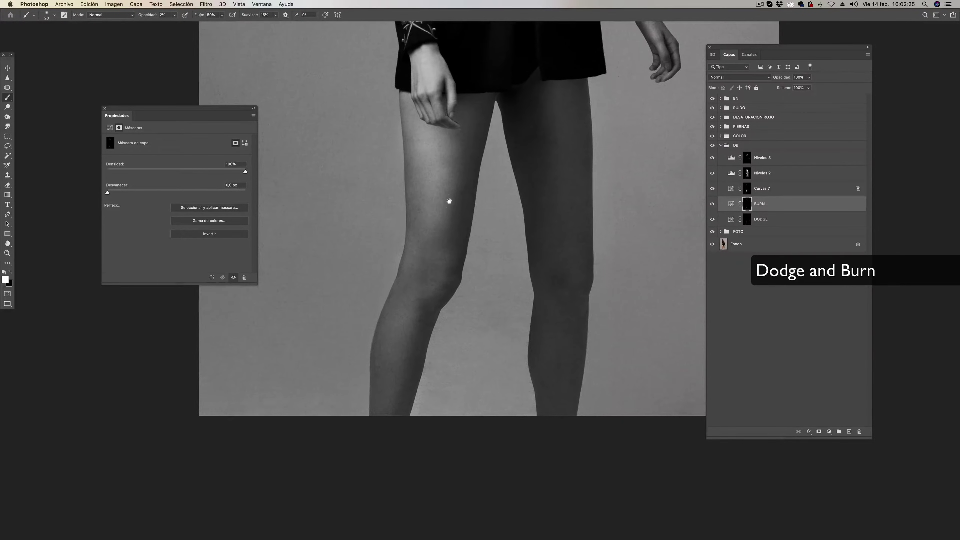
pyautogui.scroll(-2, 472, 171)
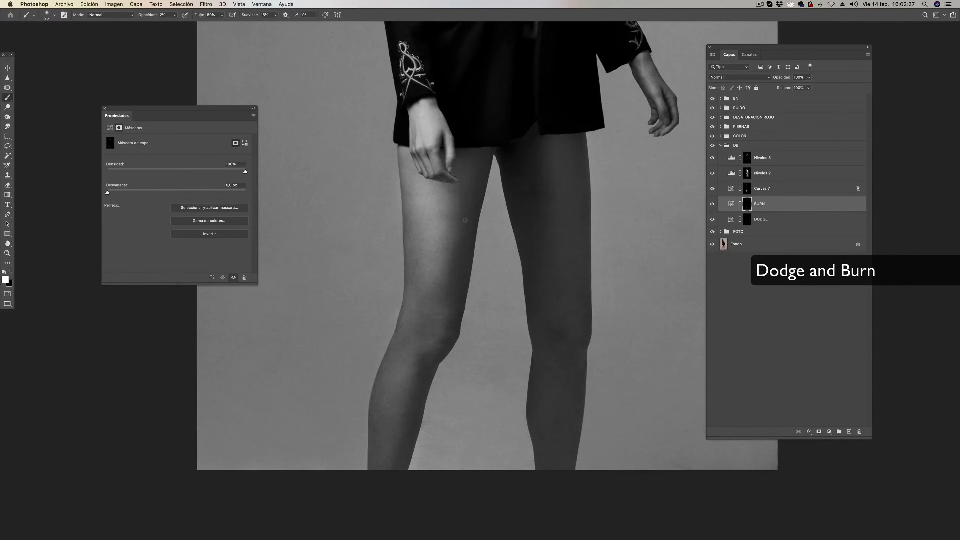
pyautogui.press(']')
pyautogui.scroll(3, 457, 162)
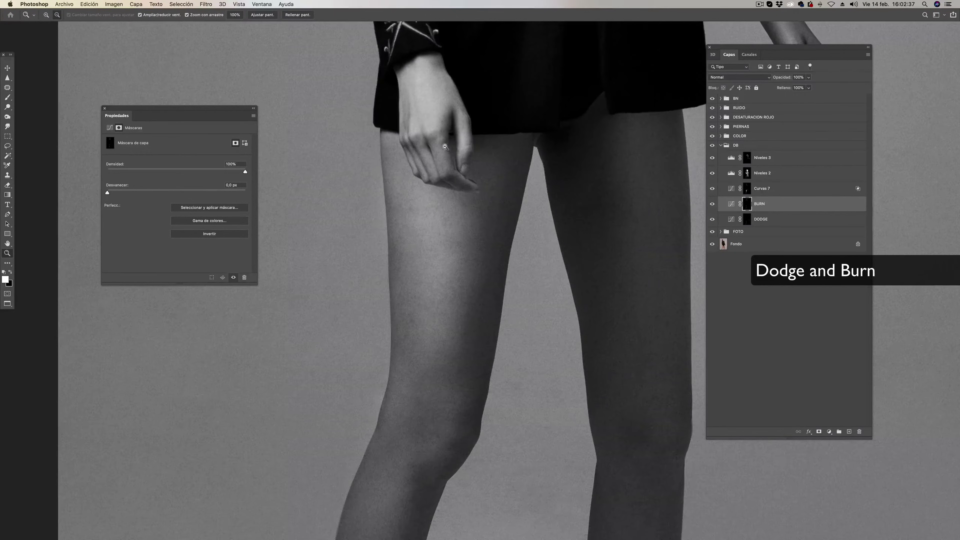
pyautogui.scroll(3, 457, 163)
pyautogui.scroll(2, 457, 162)
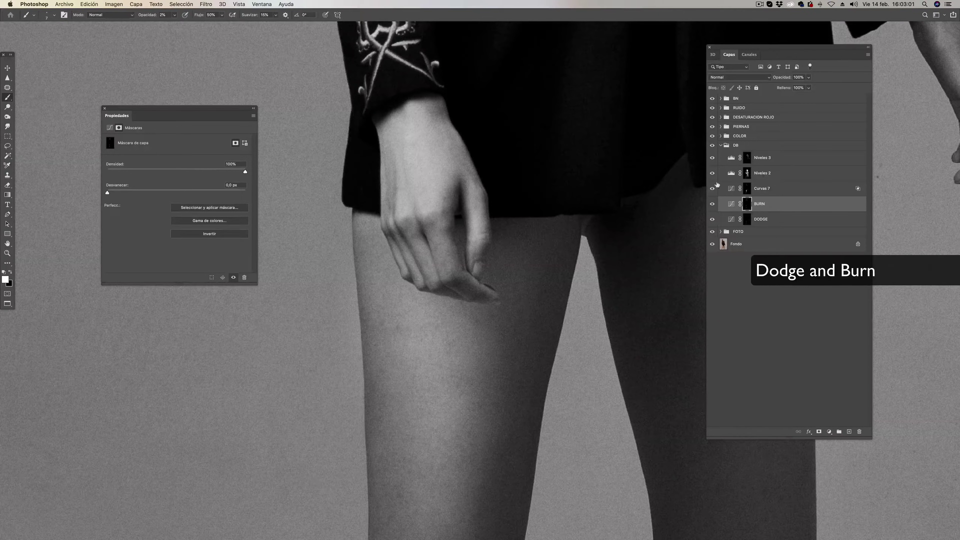
# - Return to the DODGE layer's mask and zoom in close on the knees
pyautogui.click(744, 221)
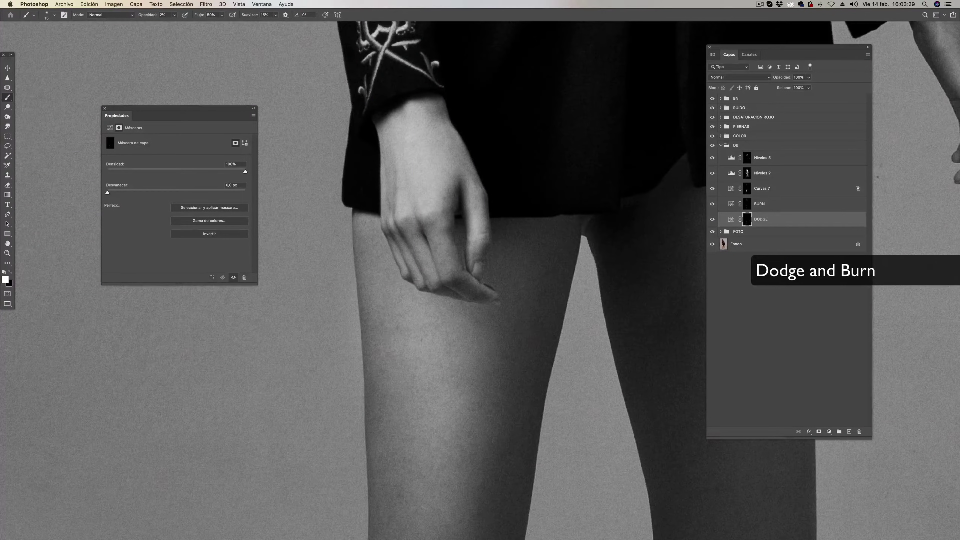
pyautogui.scroll(-5, 462, 321)
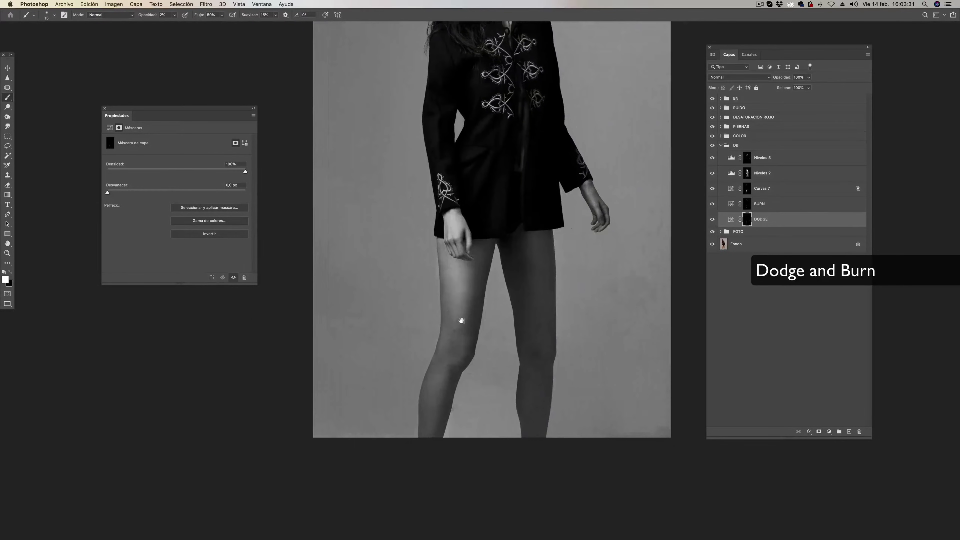
pyautogui.moveTo(461, 321); pyautogui.dragTo(460, 302)
pyautogui.scroll(5, 469, 284)
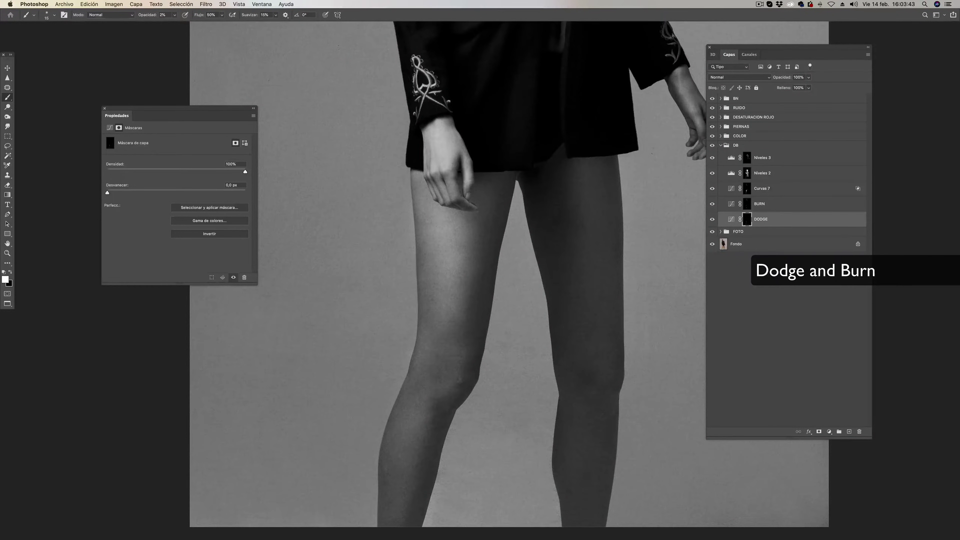
pyautogui.scroll(2, 466, 386)
pyautogui.scroll(3, 468, 378)
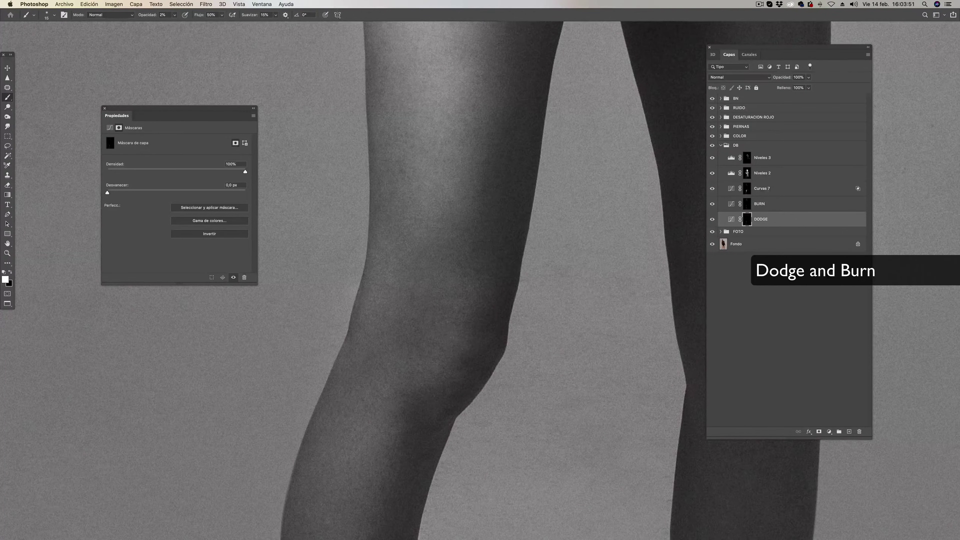
# - Collapse the DB group, zoom out and select the collapsed group with the brush active
pyautogui.click(720, 145)
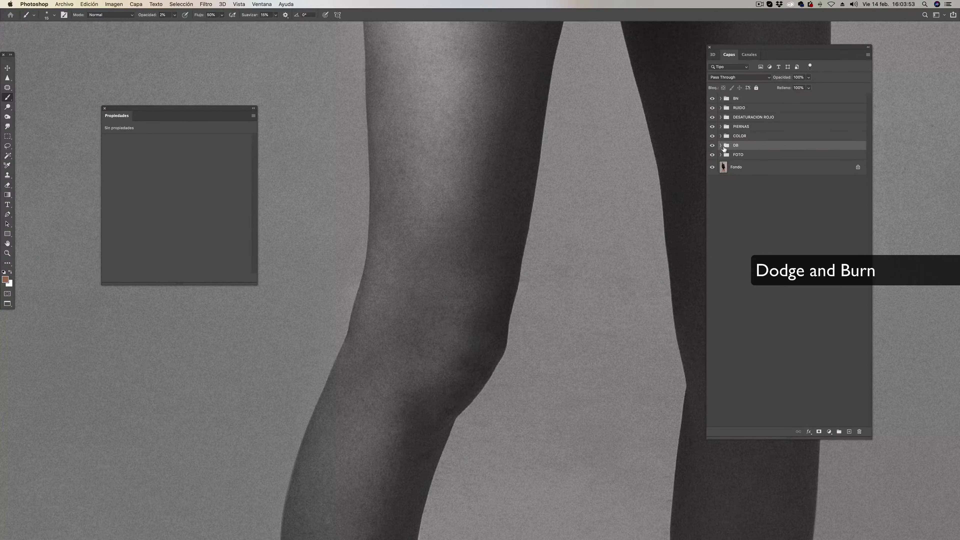
pyautogui.press('z')
pyautogui.keyDown('alt'); pyautogui.click(616, 189); pyautogui.keyUp('alt')
pyautogui.press('b')
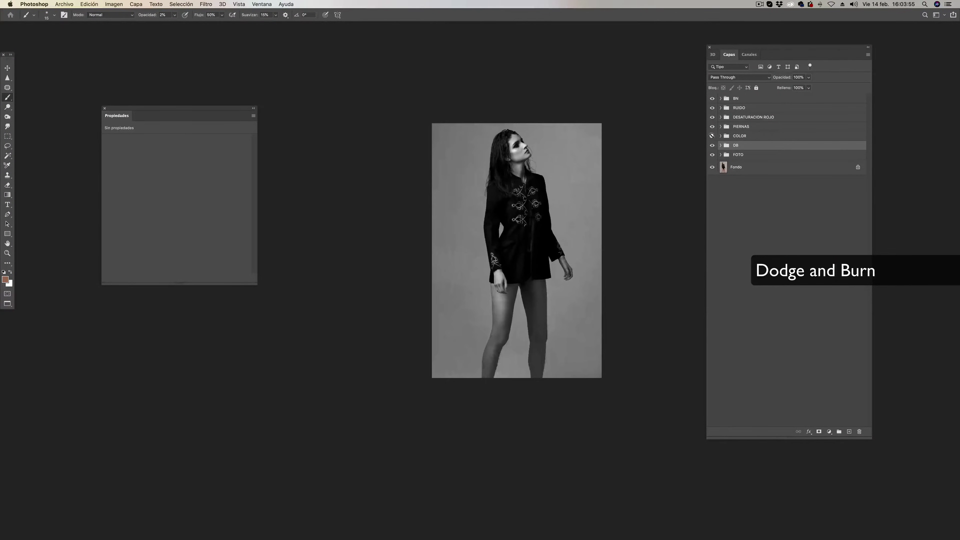
# - Hide the BN group to reveal the colour photo, then switch to Adobe Bridge
pyautogui.click(712, 99)
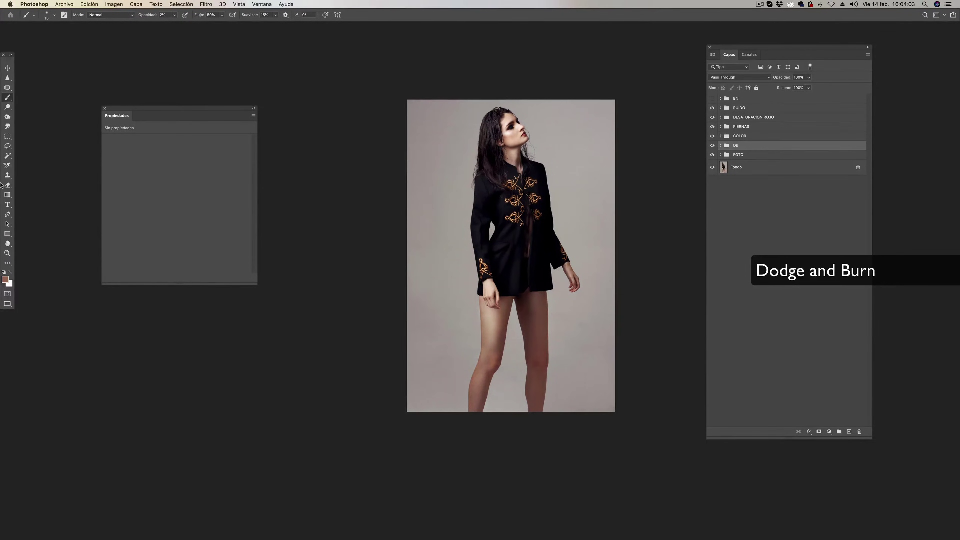
pyautogui.press('Tab')
pyautogui.click(9, 133)
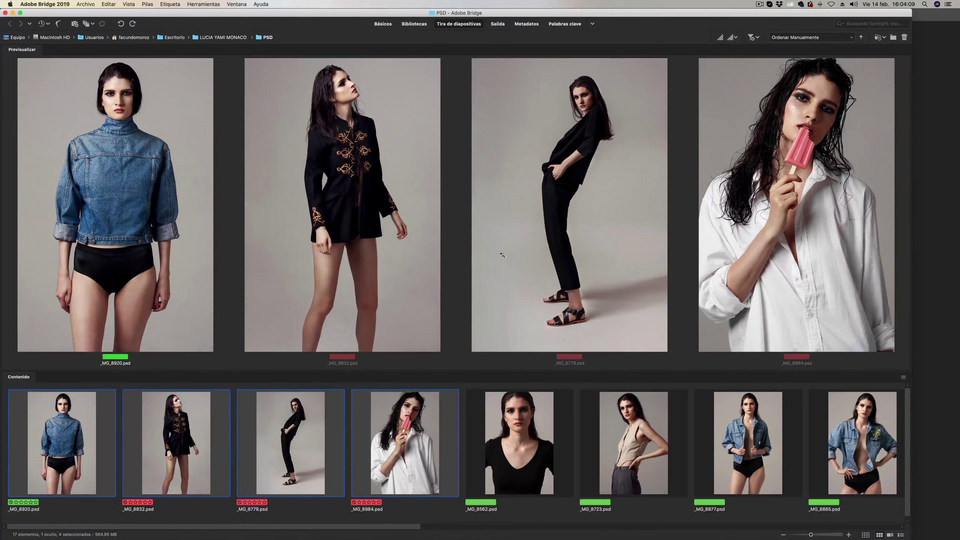
pyautogui.moveTo(394, 526); pyautogui.dragTo(729, 528)
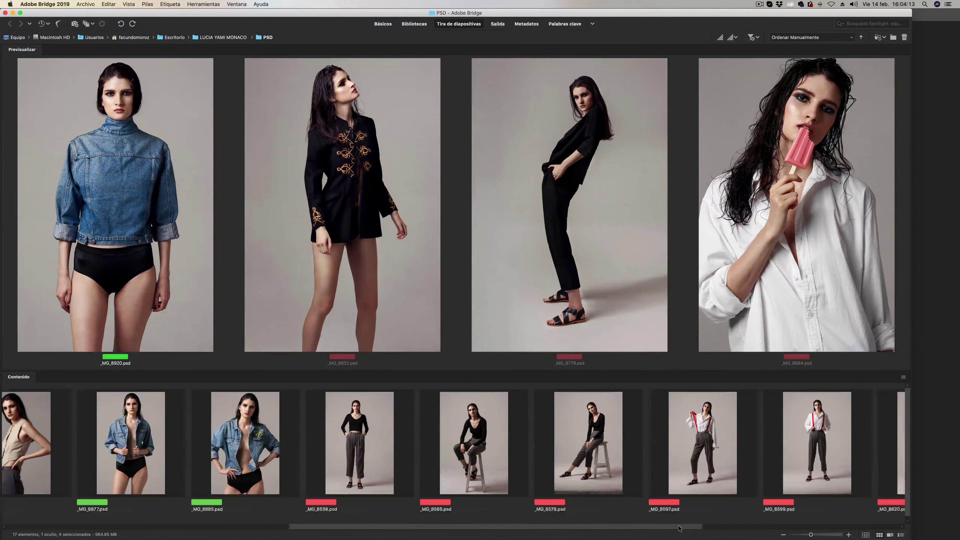
pyautogui.moveTo(729, 528); pyautogui.dragTo(796, 528)
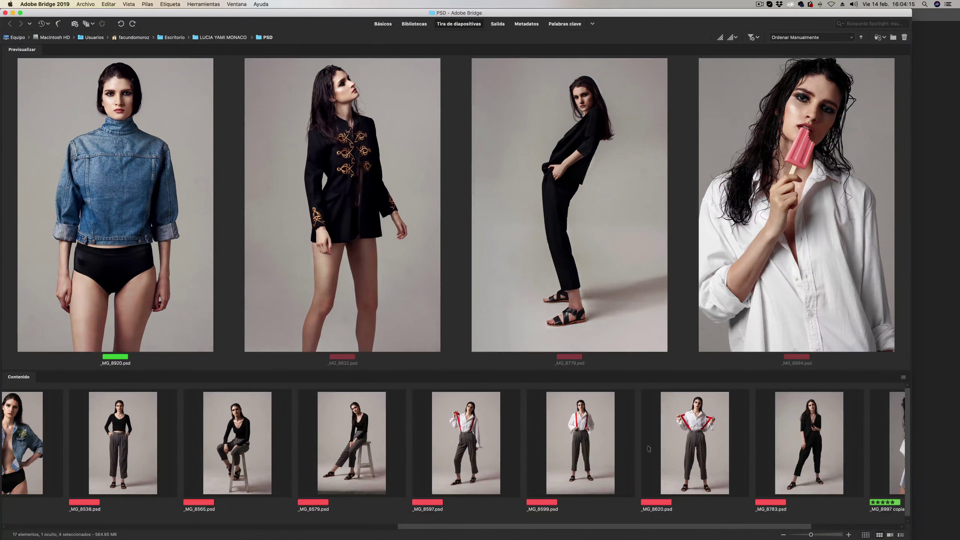
pyautogui.click(696, 448)
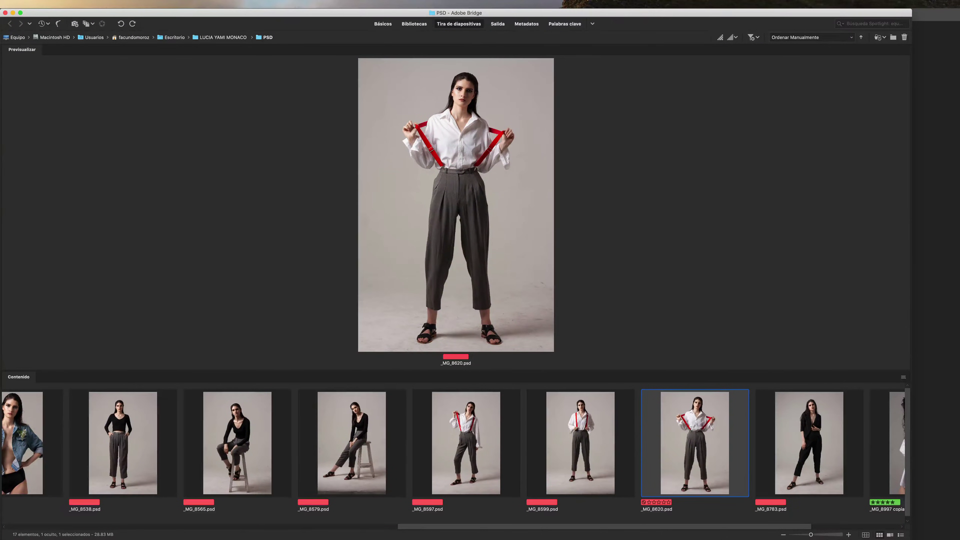
pyautogui.press('space')
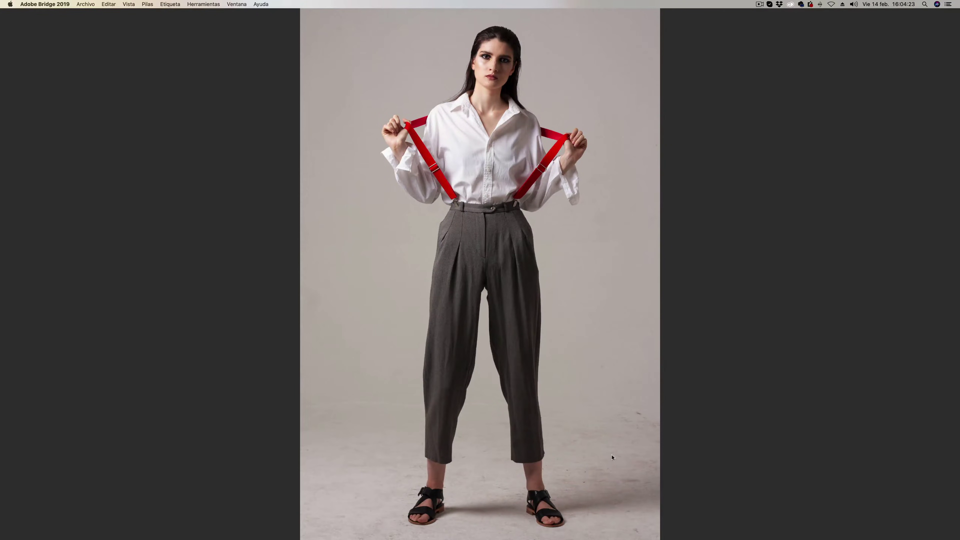
pyautogui.press('space')
pyautogui.click(480, 423)
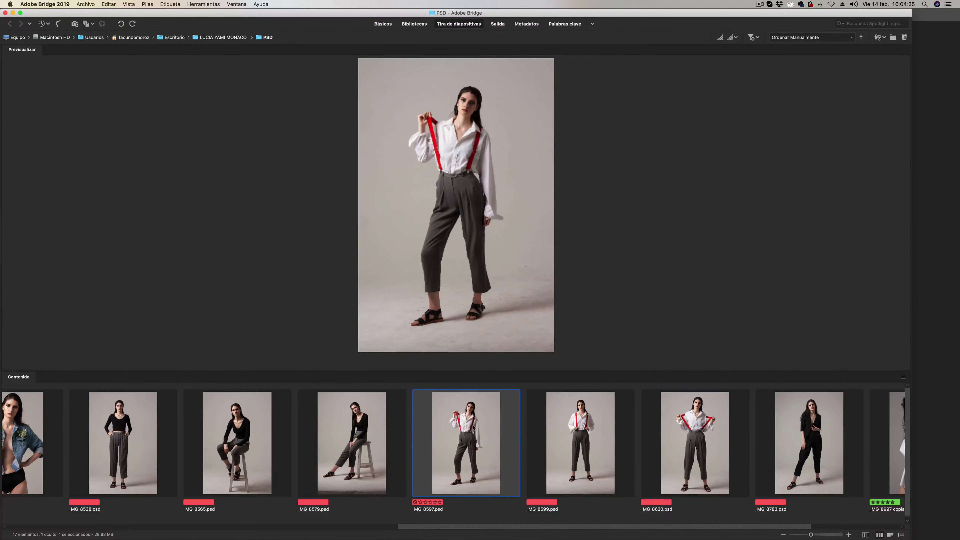
pyautogui.click(596, 443)
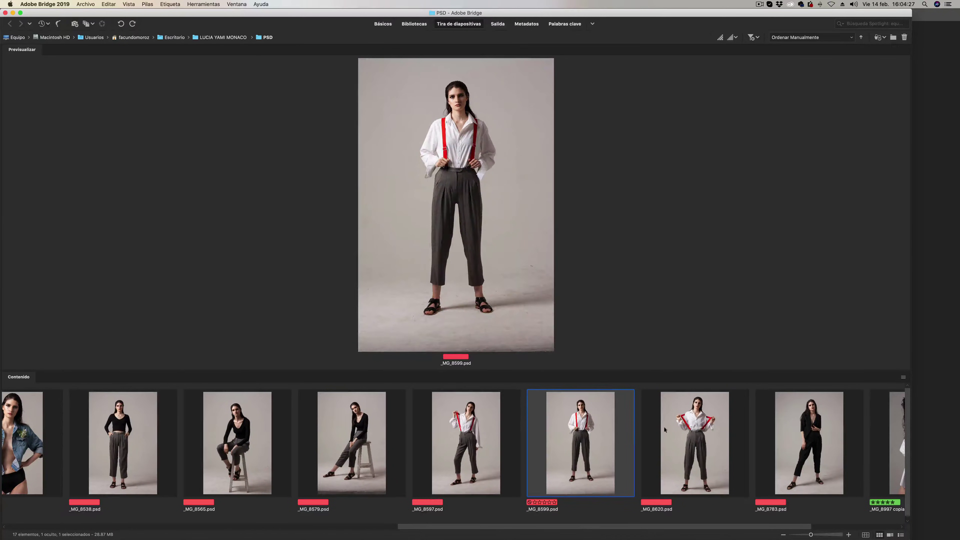
pyautogui.press('space')
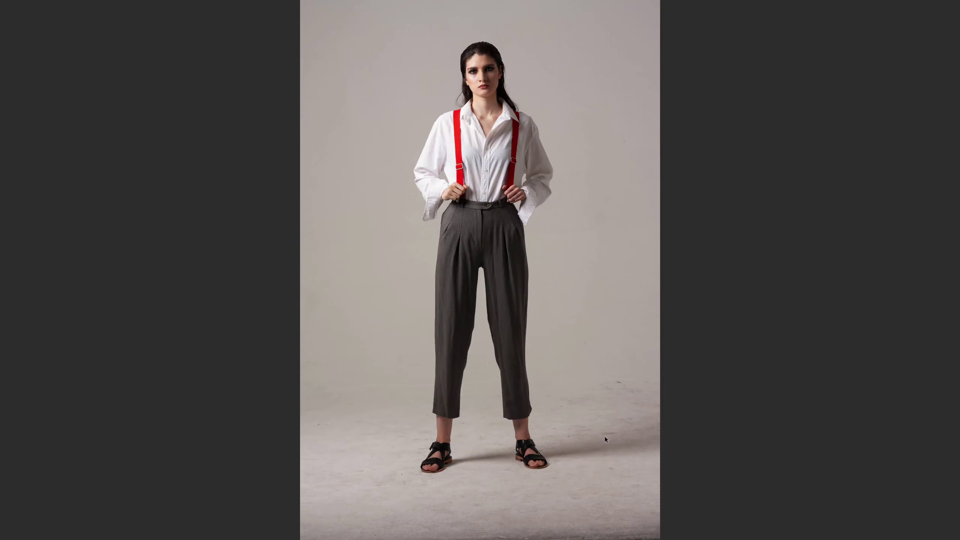
pyautogui.press('space')
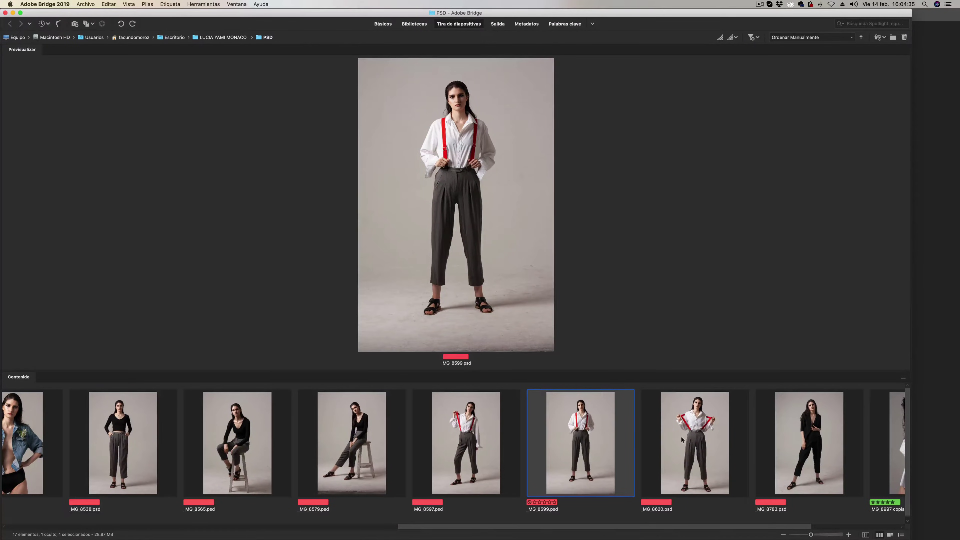
pyautogui.keyDown('super'); pyautogui.click(680, 441); pyautogui.keyUp('super')
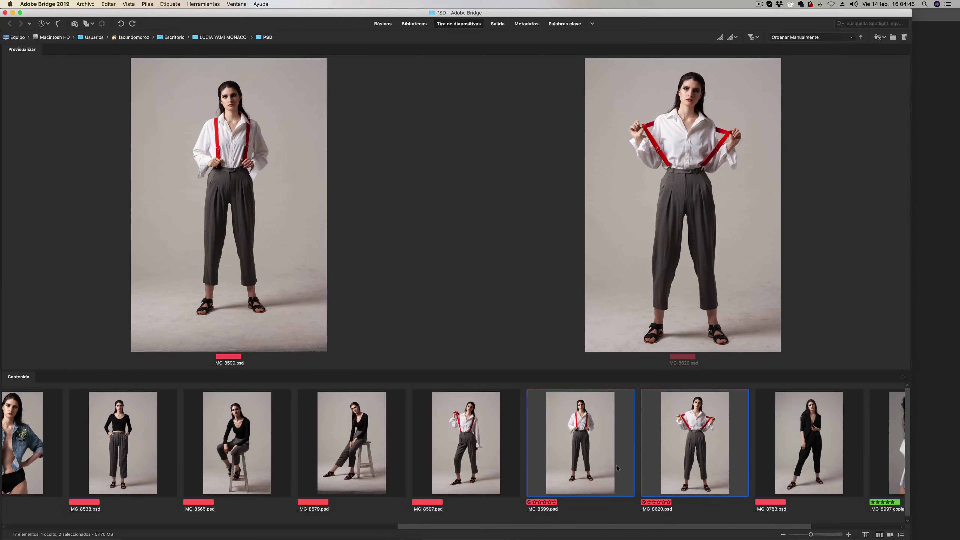
pyautogui.moveTo(563, 528)
pyautogui.mouseDown()
pyautogui.moveTo(695, 524)
pyautogui.moveTo(303, 471)
pyautogui.mouseUp()
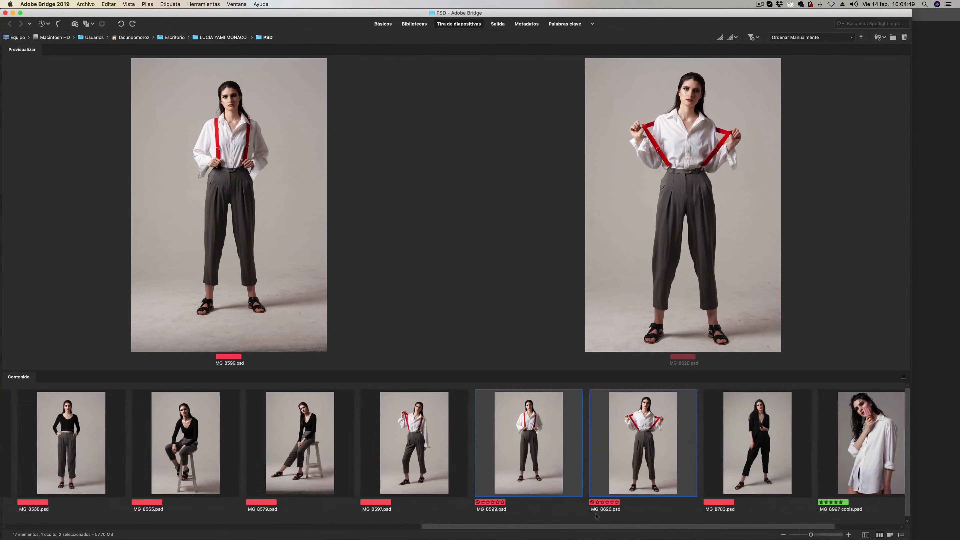
pyautogui.hscroll(-2, 303, 471)
pyautogui.hscroll(-3, 264, 467)
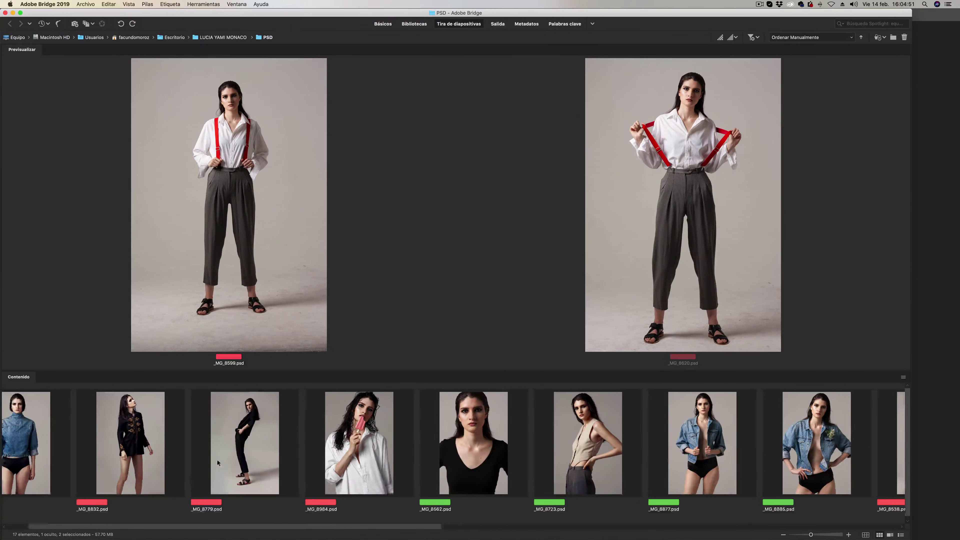
pyautogui.hscroll(-2, 208, 463)
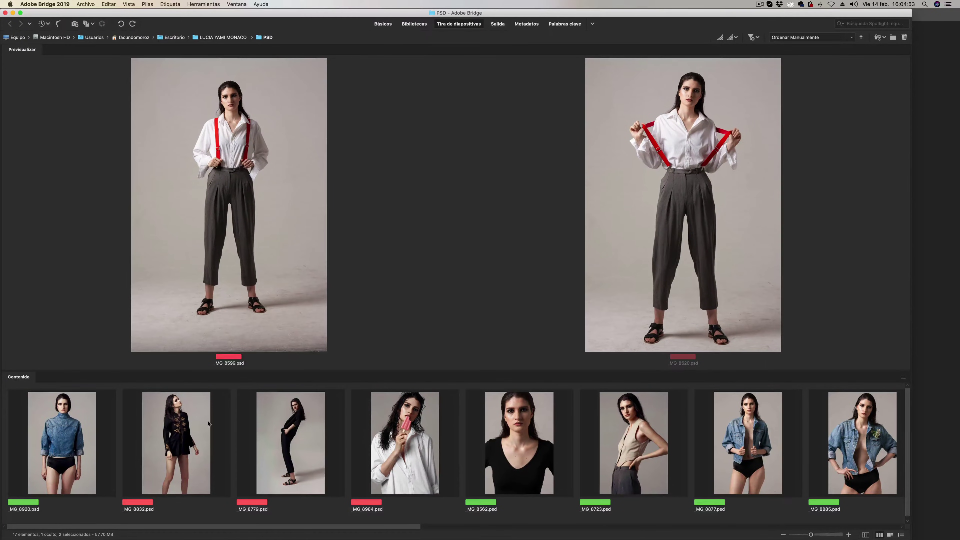
# - Give _MG_8920 a five-star rating and a red colour label
pyautogui.click(100, 441)
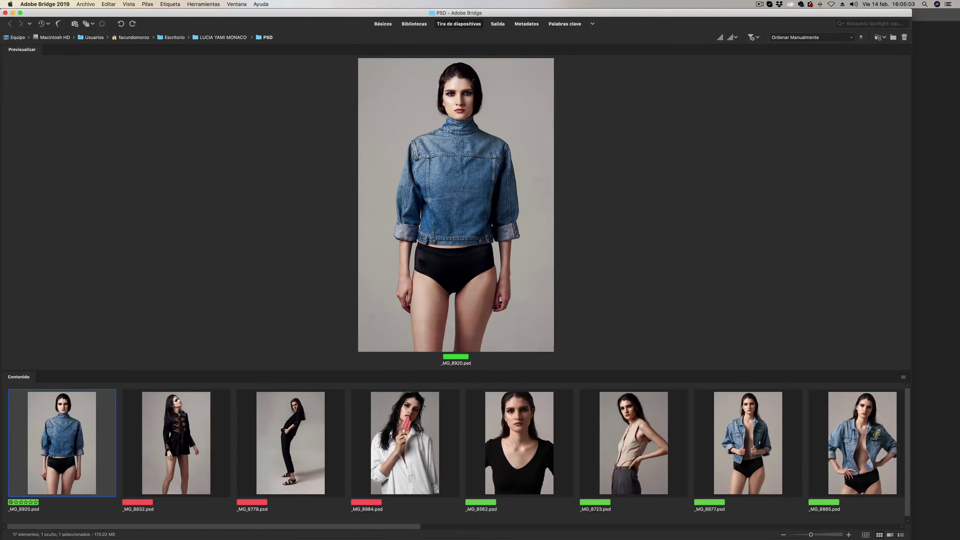
pyautogui.press('super+8')
pyautogui.press('super+5')
pyautogui.press('super+7')
pyautogui.press('super+6')
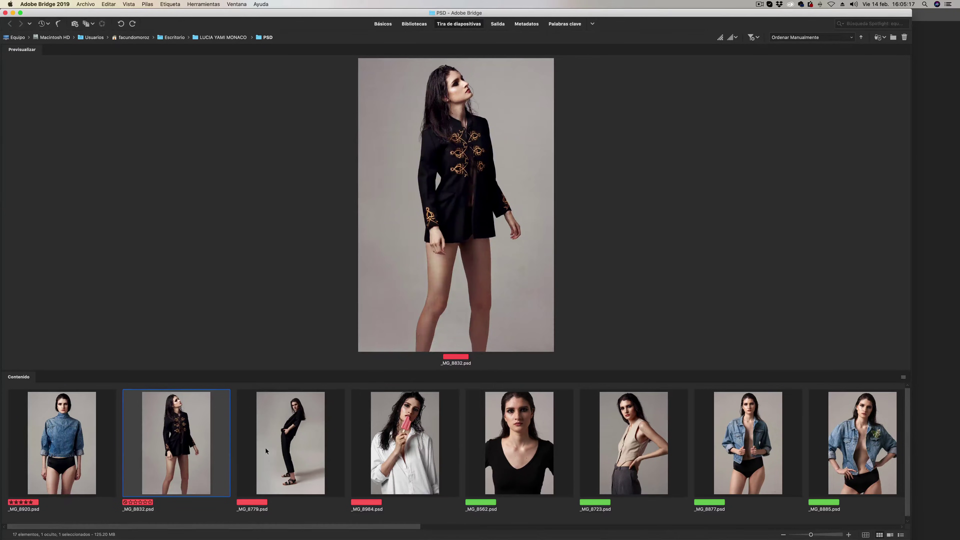
# - Compare _MG_8779, _MG_8920 and _MG_8832, then preview _MG_8832 alone
pyautogui.keyDown('super'); pyautogui.click(271, 453); pyautogui.keyUp('super')
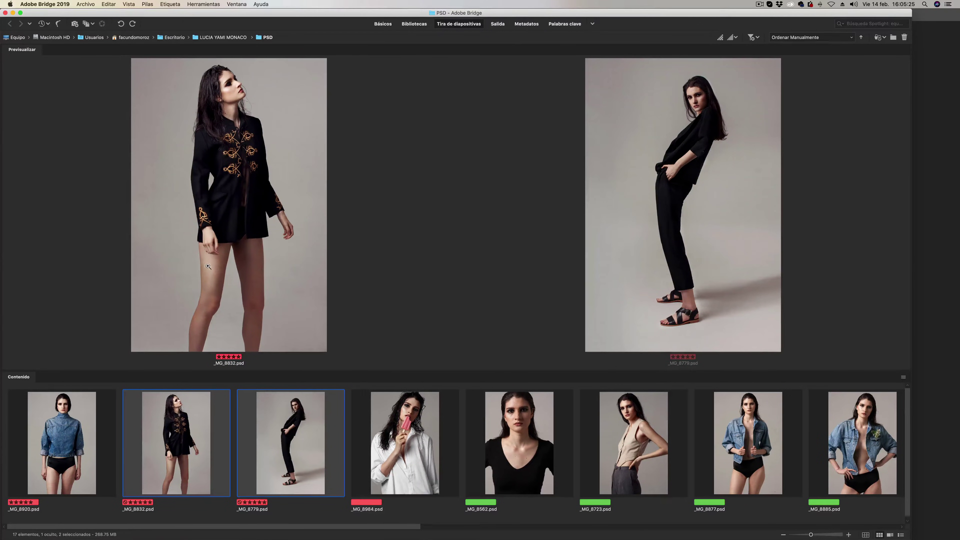
pyautogui.click(199, 430)
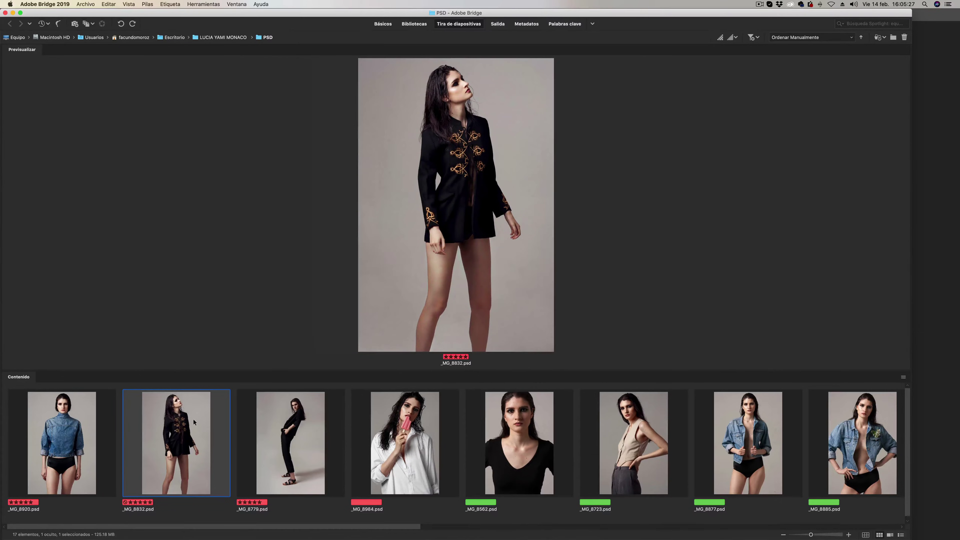
pyautogui.press('space')
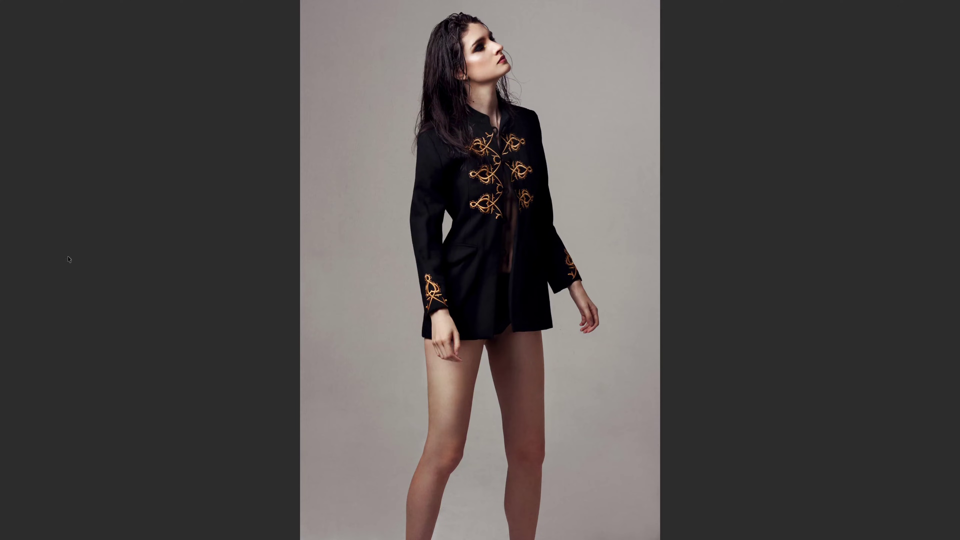
pyautogui.press('space')
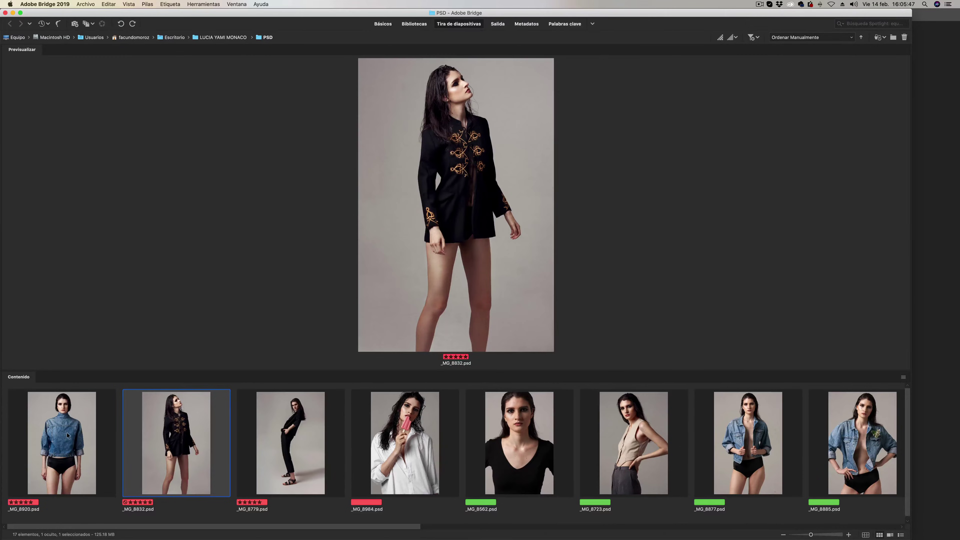
pyautogui.click(79, 438)
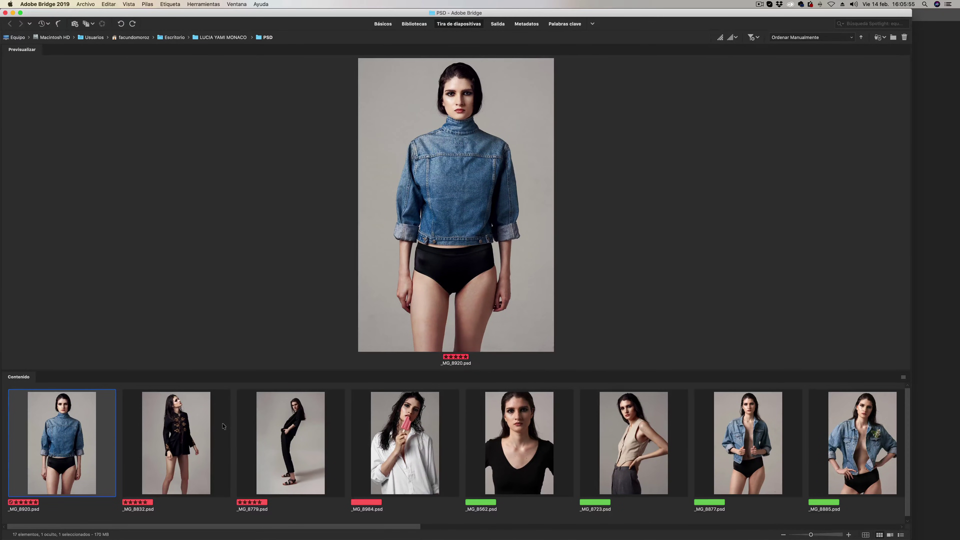
pyautogui.keyDown('super'); pyautogui.click(179, 440); pyautogui.keyUp('super')
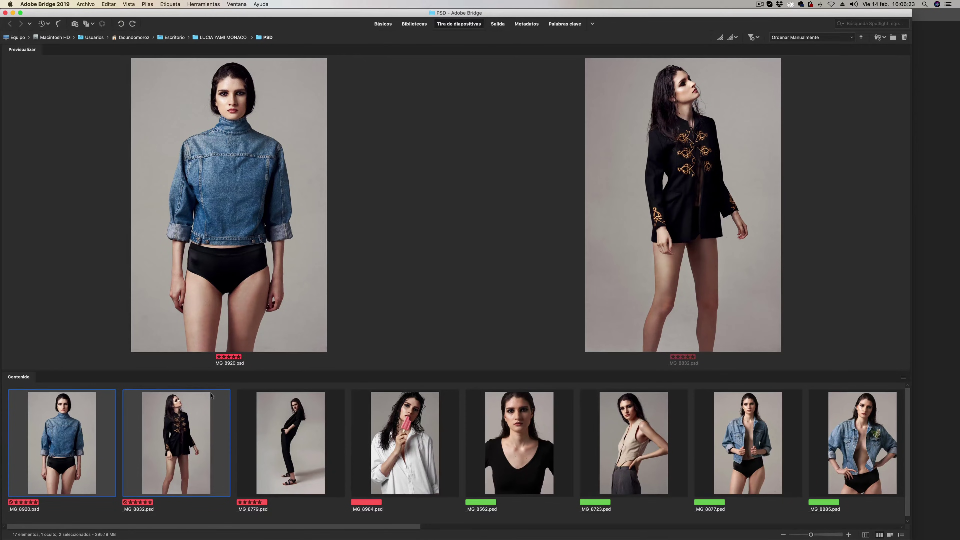
pyautogui.click(265, 431)
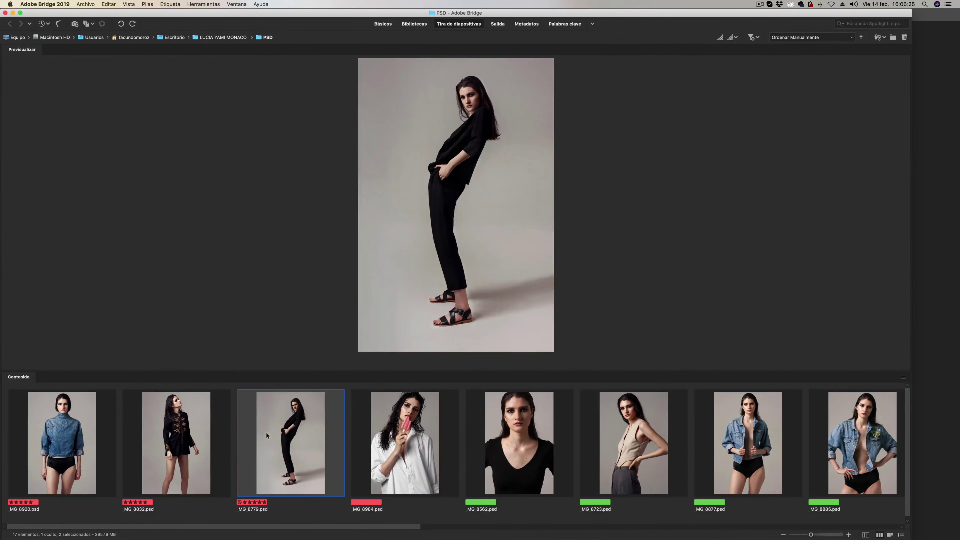
pyautogui.click(197, 433)
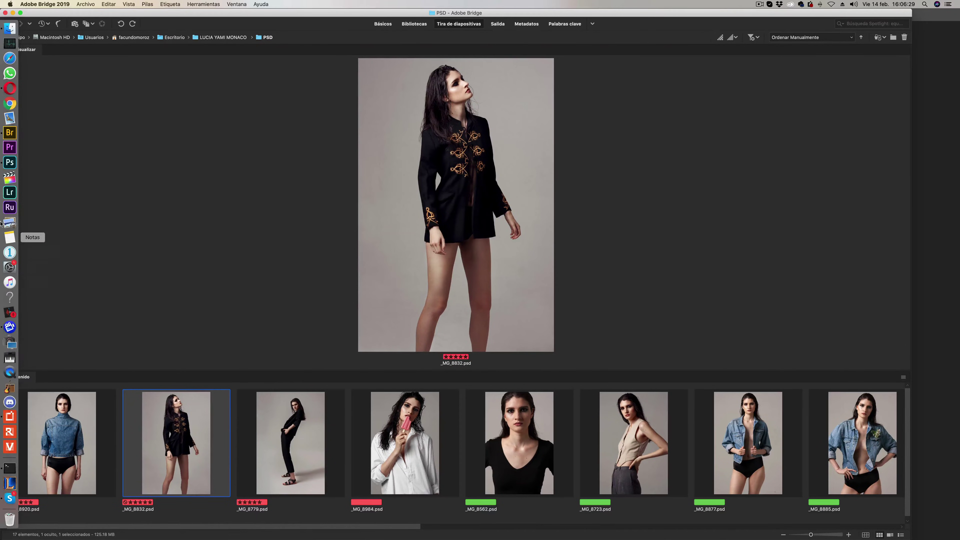
# - Back in Photoshop, zoom on the legs, show BN and target BURN in the expanded DB group
pyautogui.click(4, 163)
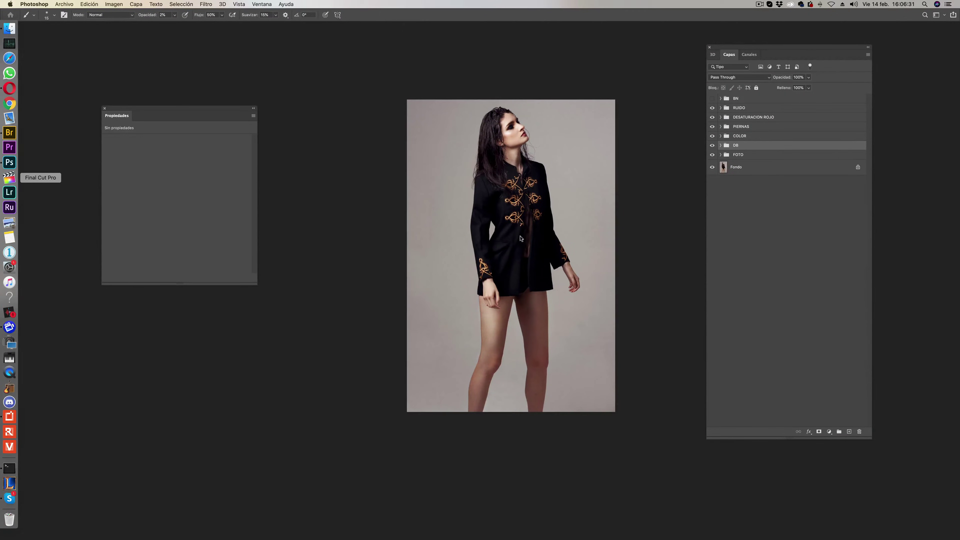
pyautogui.click(505, 317)
pyautogui.press('b')
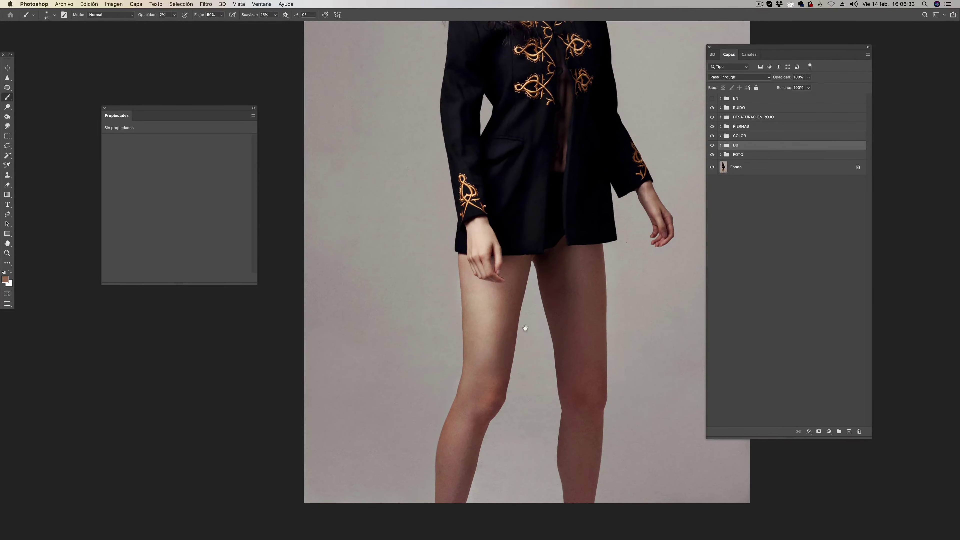
pyautogui.click(712, 99)
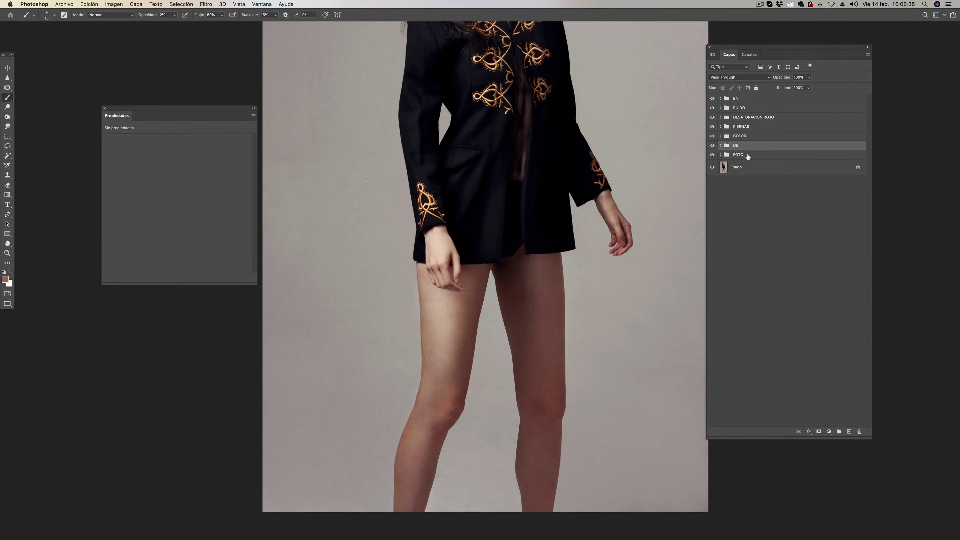
pyautogui.click(720, 145)
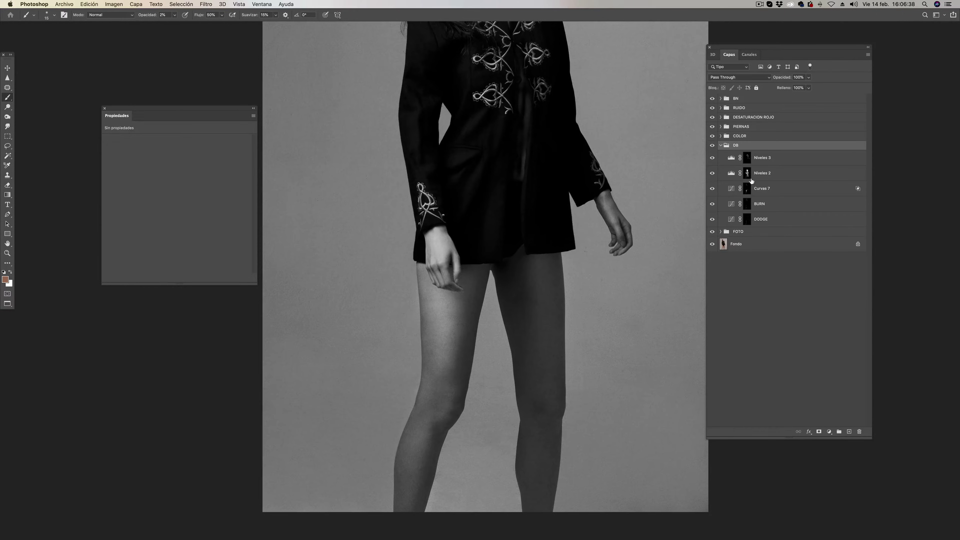
pyautogui.click(747, 205)
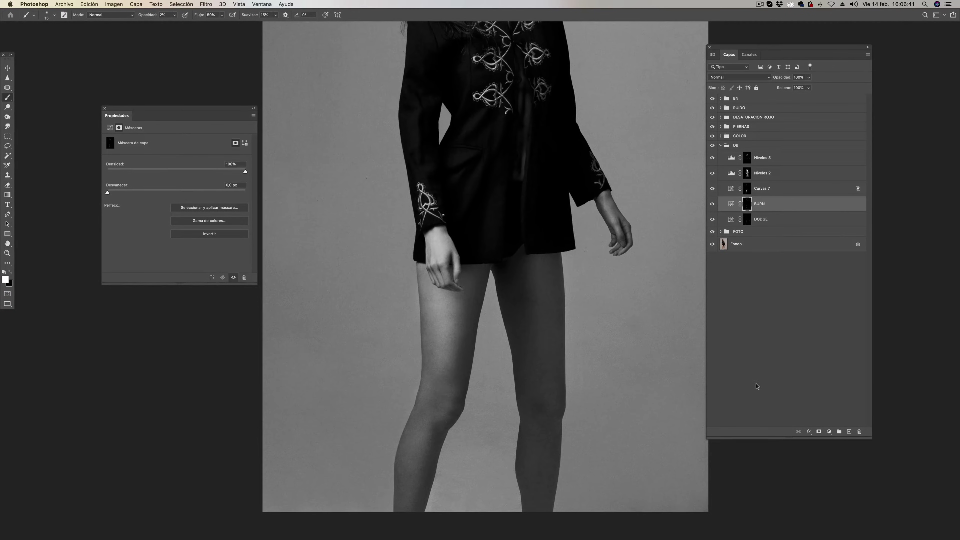
pyautogui.click(828, 432)
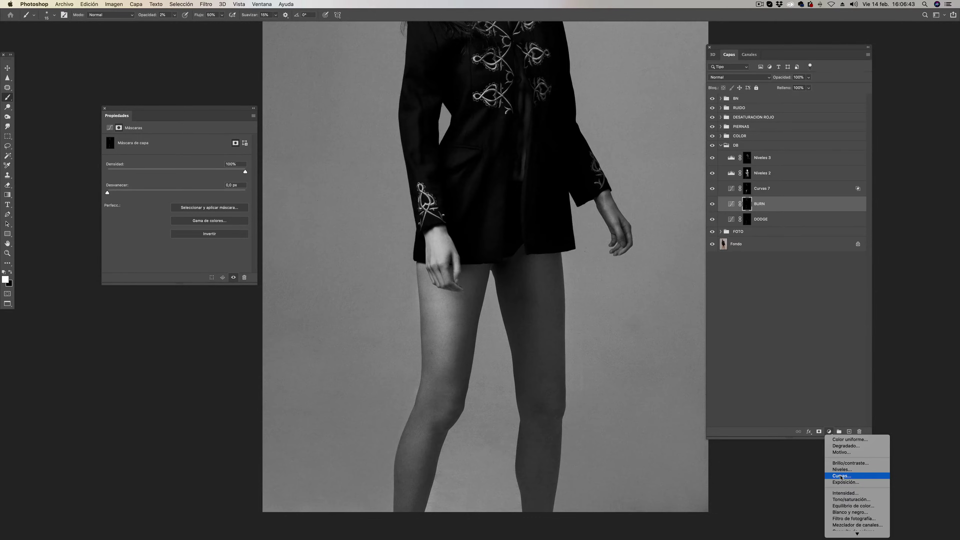
# - Add a Curves layer mapping input 164 to 97, with its mask inverted to black
pyautogui.click(838, 476)
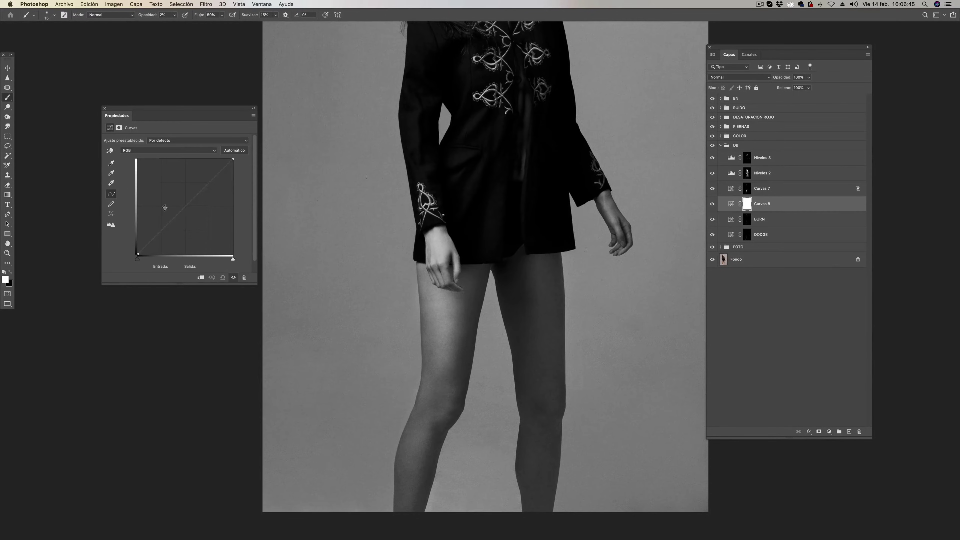
pyautogui.moveTo(172, 219); pyautogui.dragTo(198, 218)
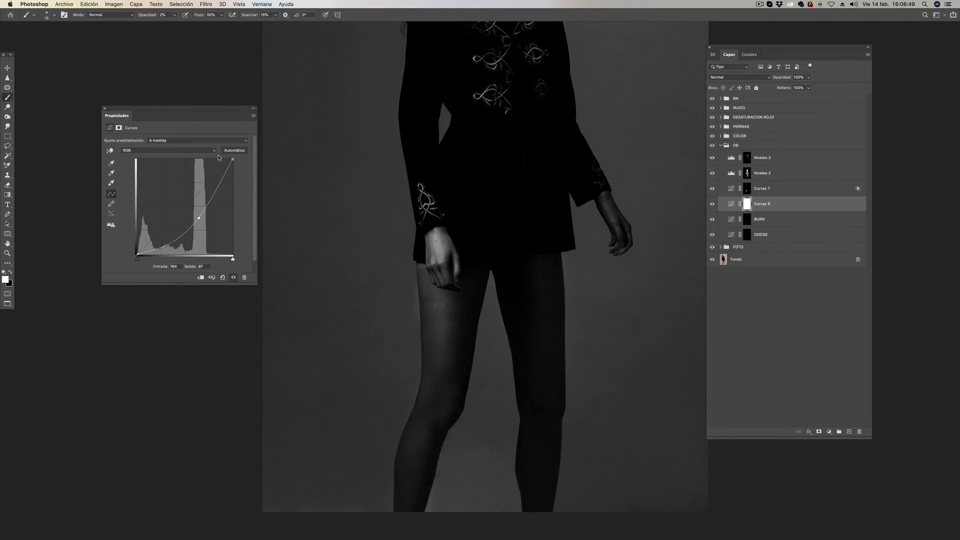
pyautogui.press('super+i')
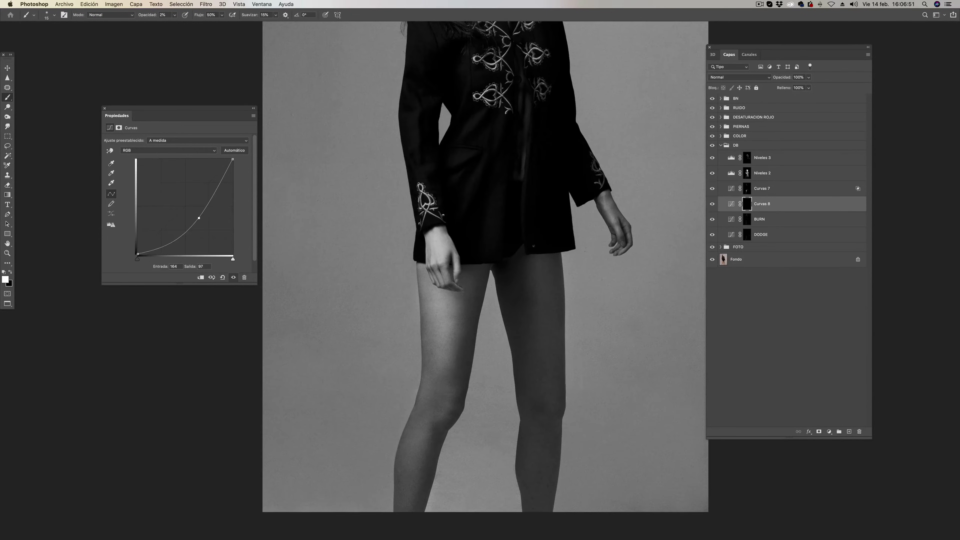
# - Set the brush to 100% opacity and size 35
pyautogui.press('0')
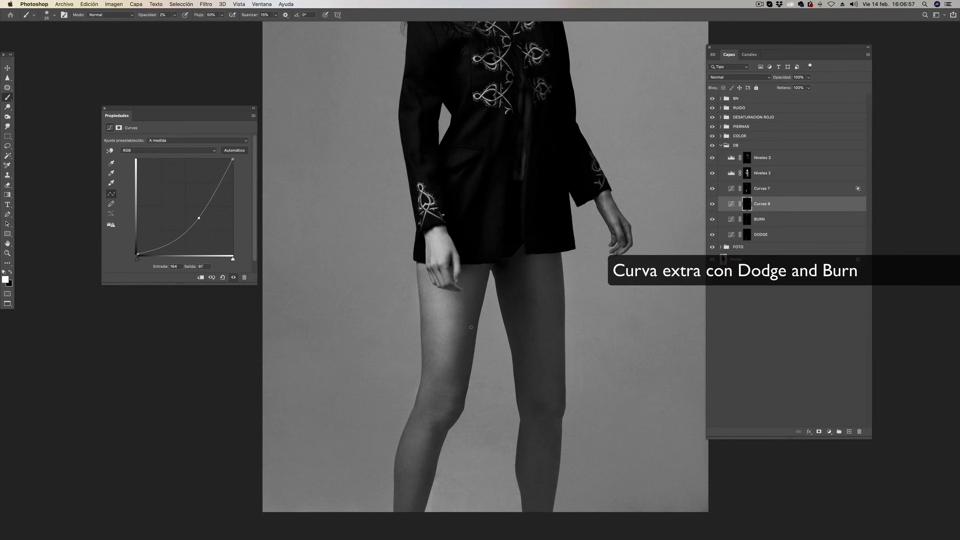
pyautogui.press(']')
pyautogui.press(']')
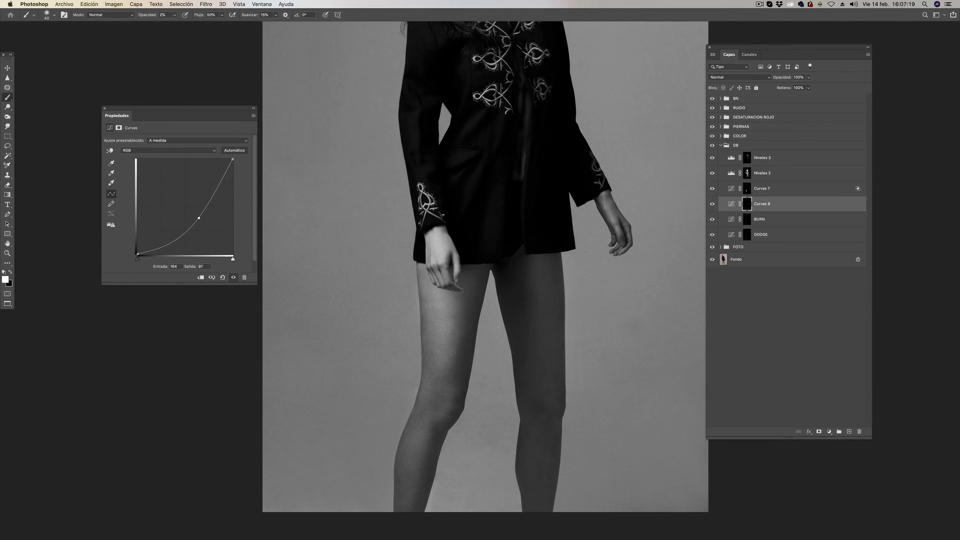
pyautogui.press('[')
pyautogui.scroll(2, 431, 324)
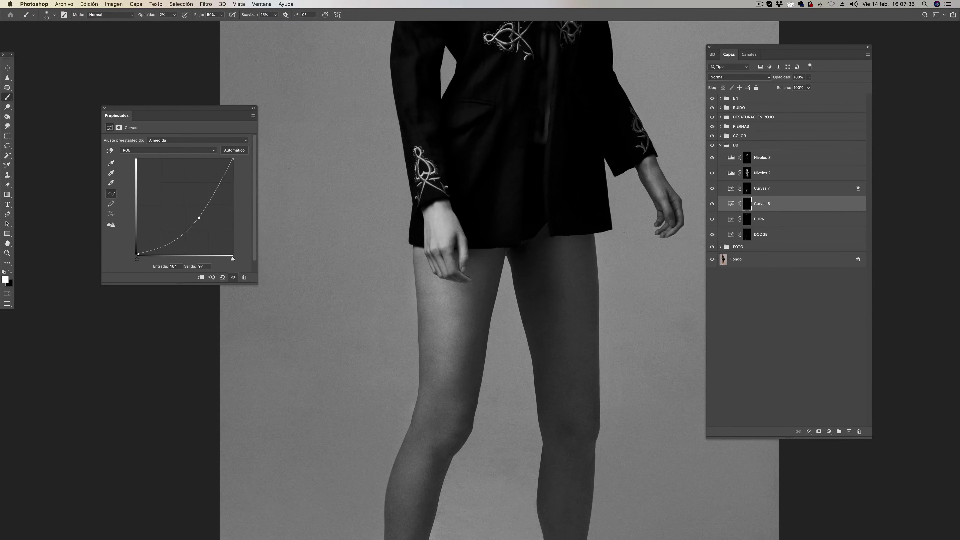